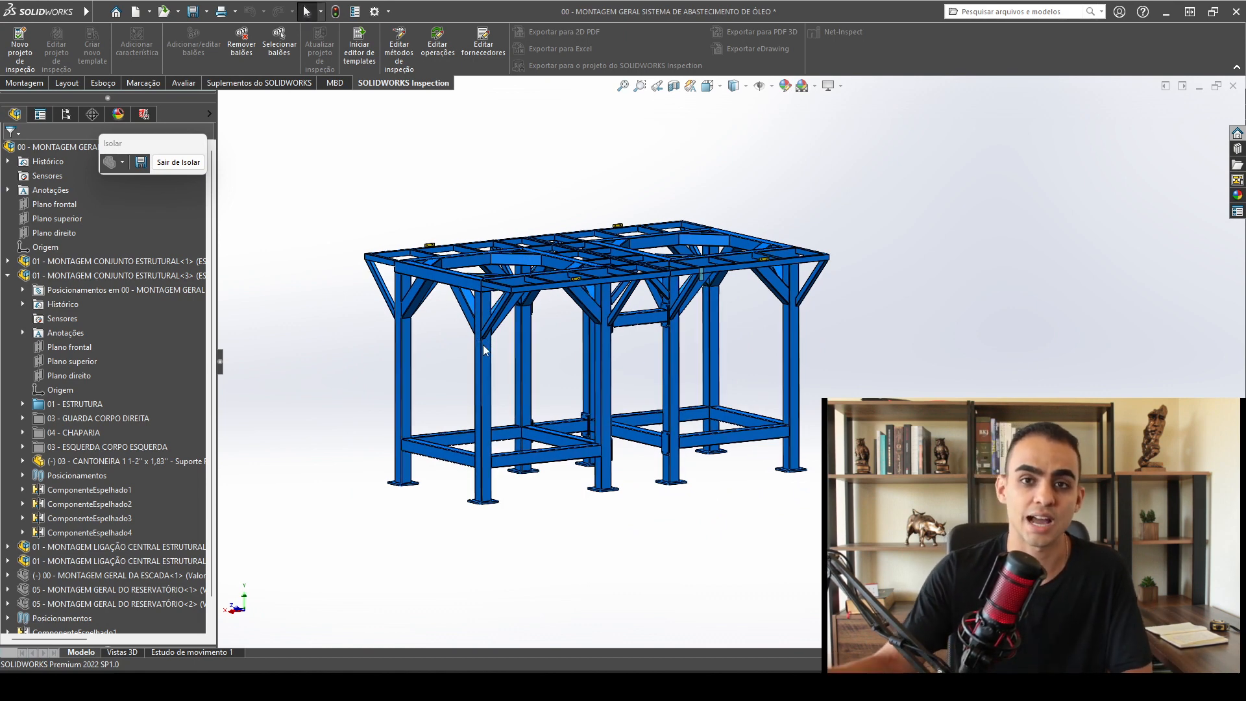
middle_drag(482, 344, 780, 386)
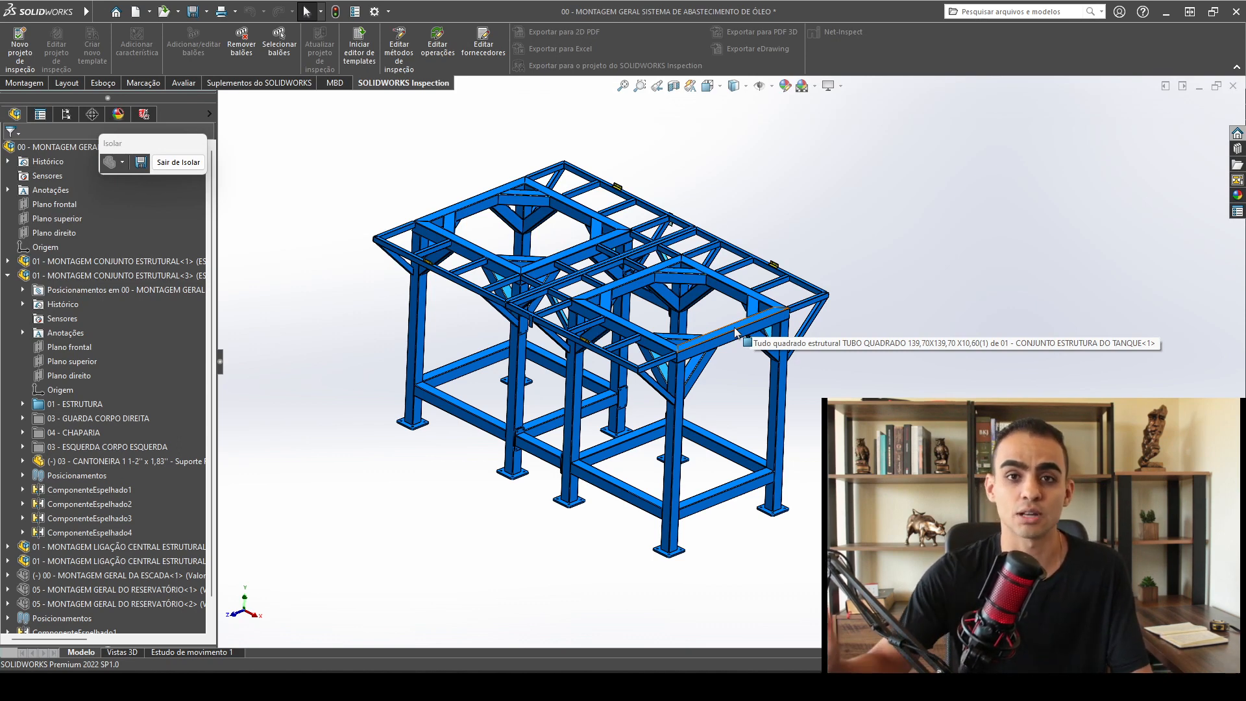
middle_drag(649, 388, 654, 352)
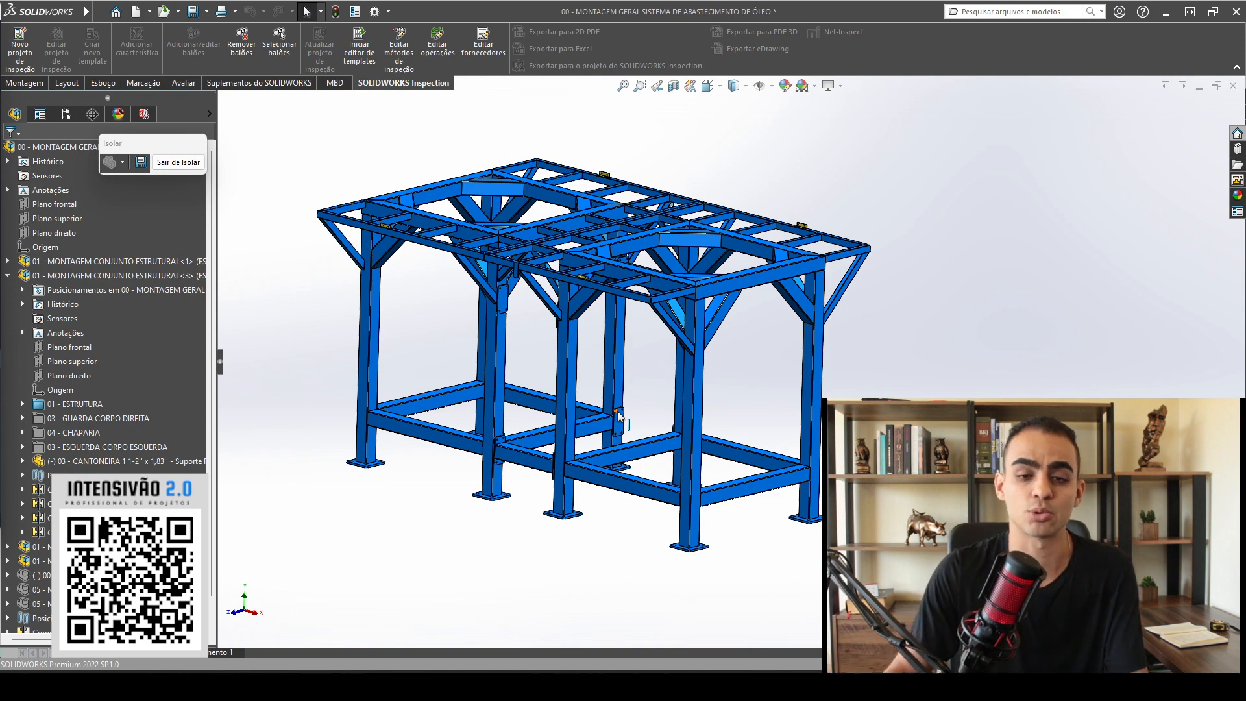
middle_drag(863, 350, 855, 399)
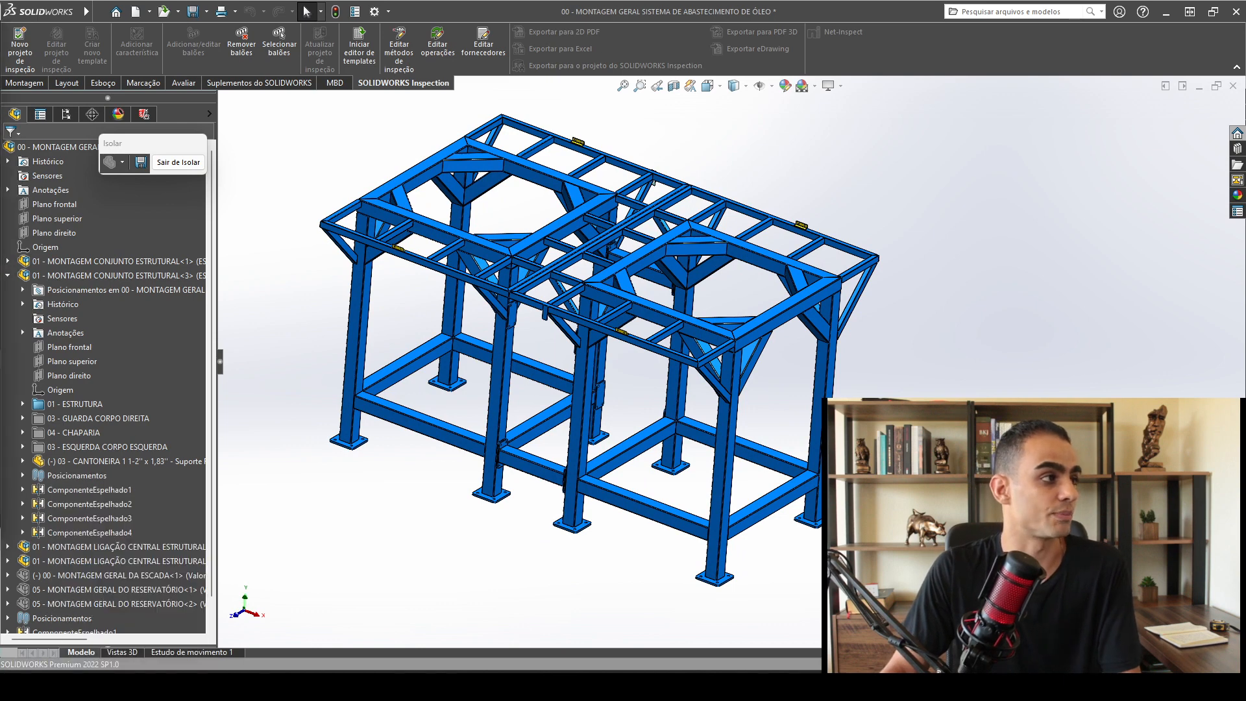
middle_drag(652, 181, 608, 179)
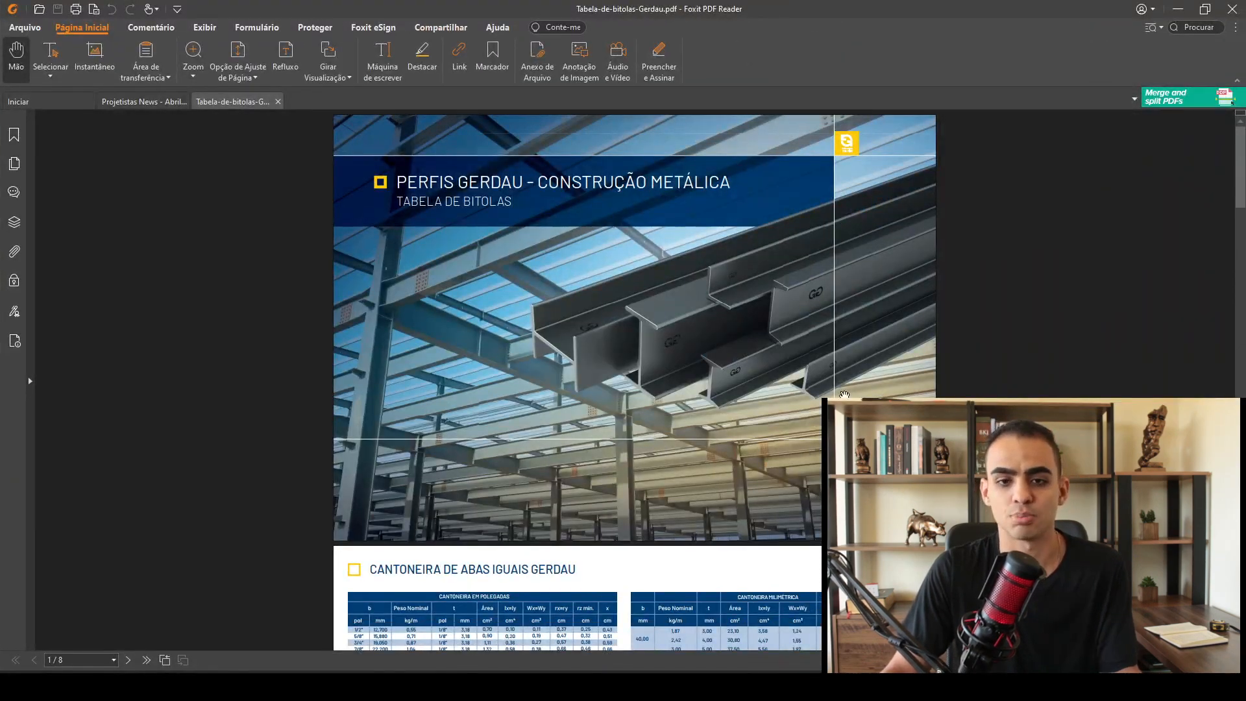
Look through the Gerdau profile size catalogue in Foxit PDF Reader, from the cover and equal-leg angle tables to the last page.
ctrl+scroll(608, 244, up, 1)
scroll(613, 389, down, 5)
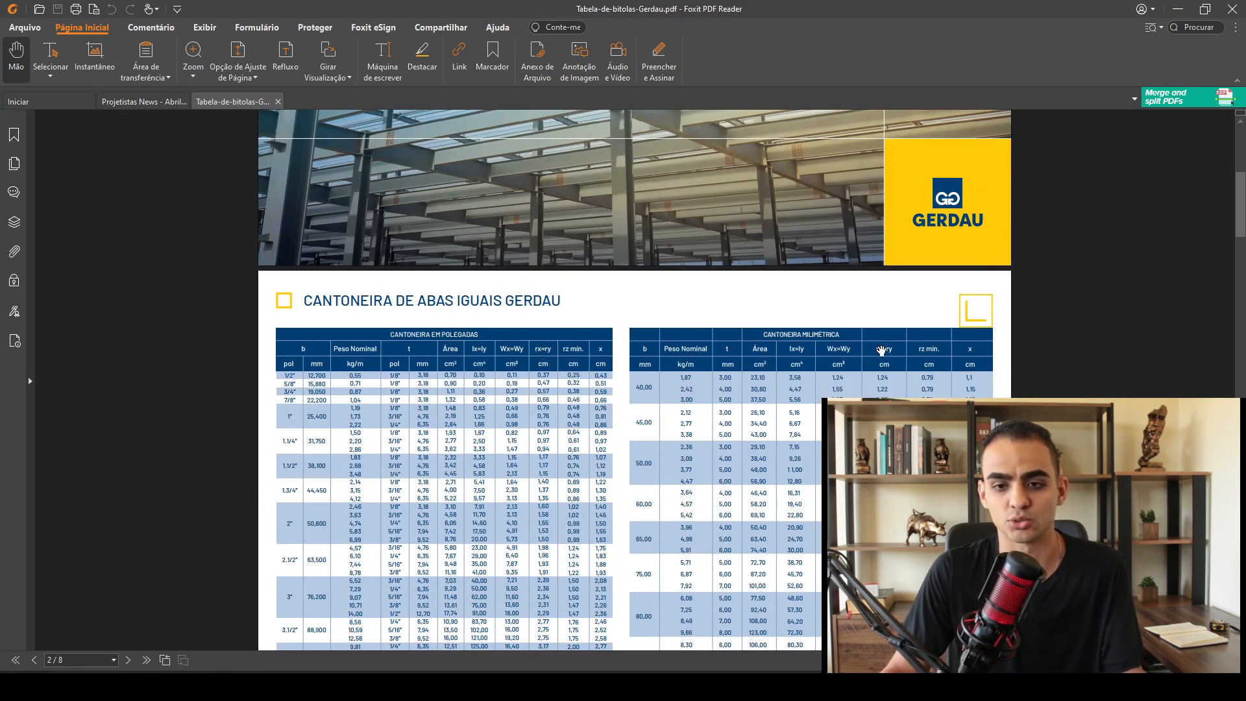
ctrl+scroll(882, 341, up, 1)
scroll(883, 340, up, 2)
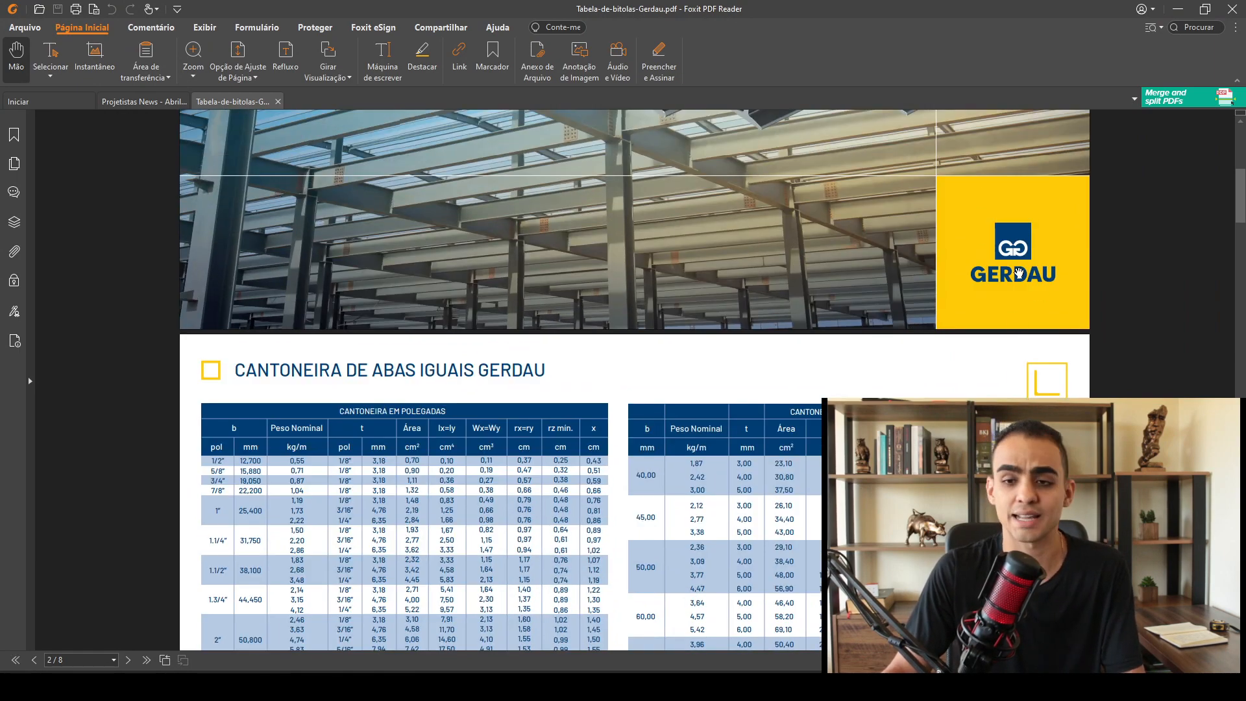
scroll(482, 415, up, 6)
scroll(493, 410, down, 12)
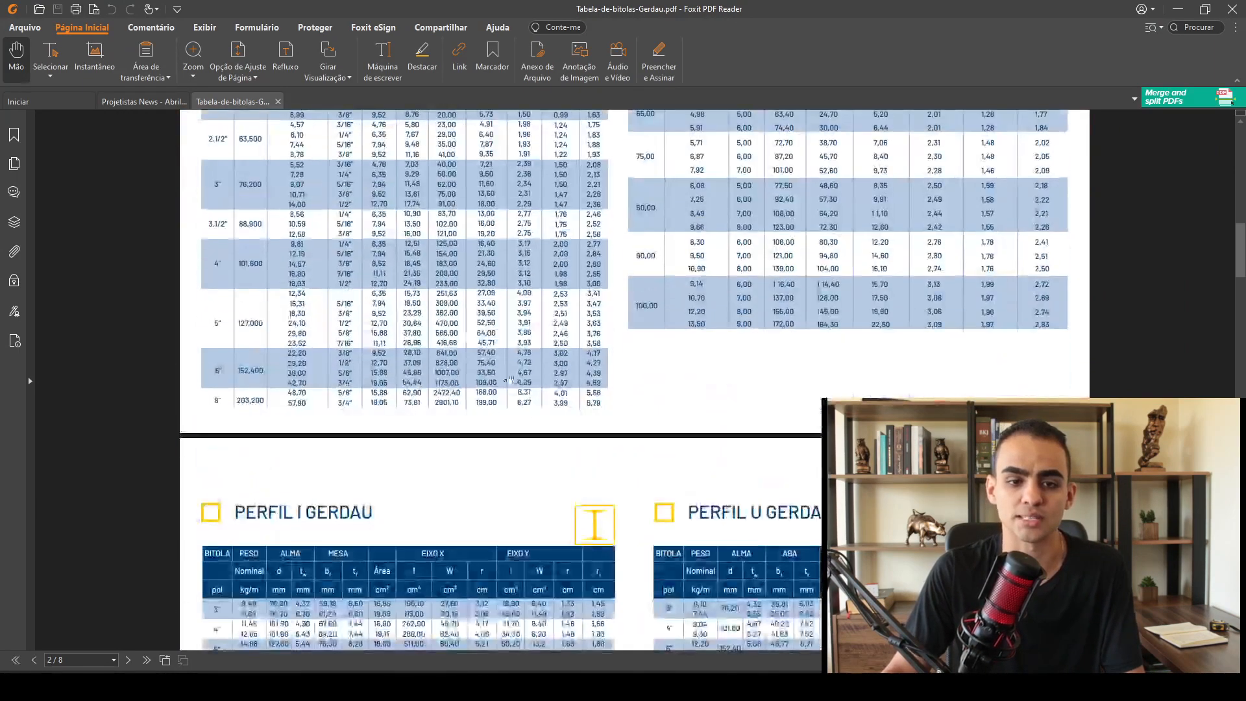
scroll(497, 401, up, 4)
scroll(498, 400, down, 20)
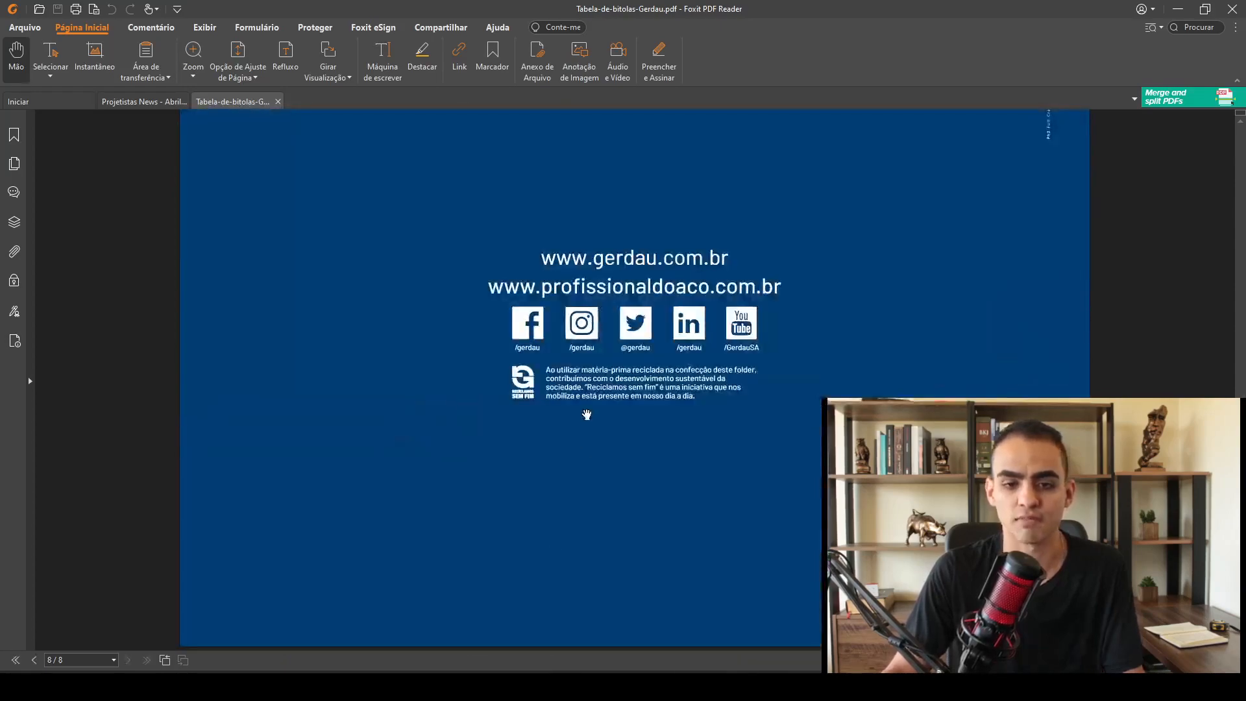
Examine the cross-section drawings of the I, U, W/HP, T and equal-leg angle profiles on the Geometria page.
scroll(584, 411, up, 4)
scroll(586, 414, up, 6)
scroll(400, 424, down, 2)
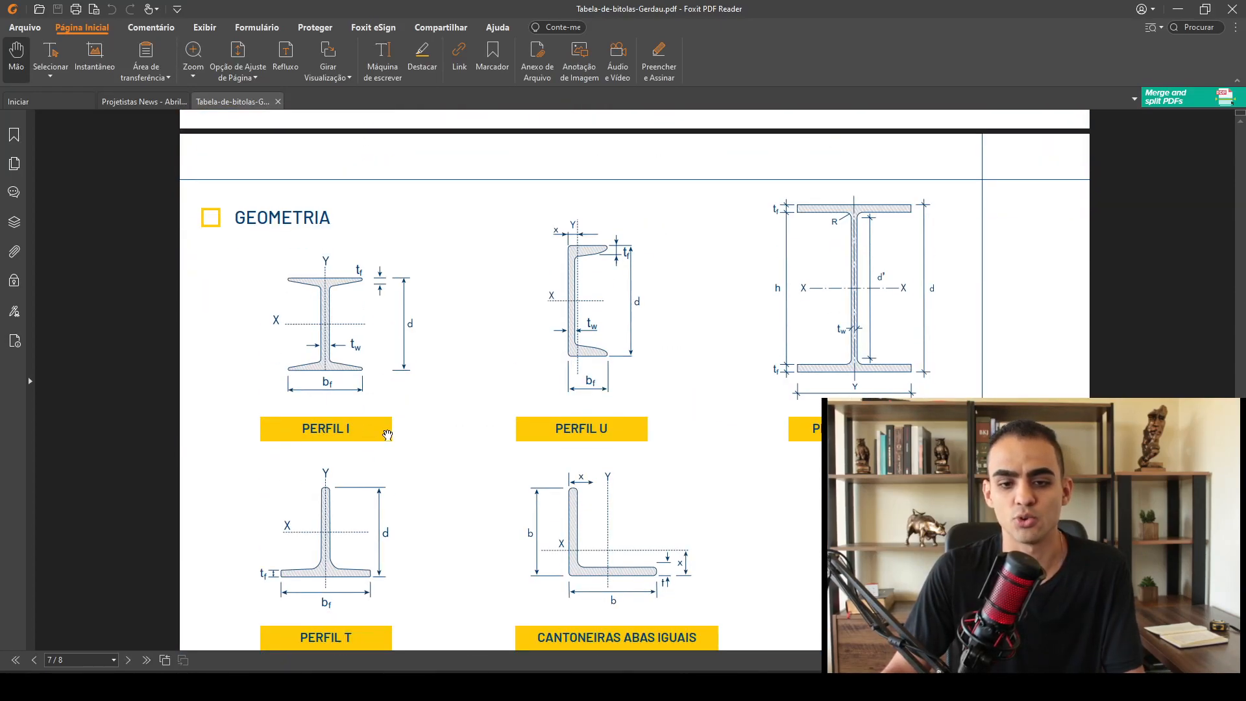
scroll(789, 453, down, 2)
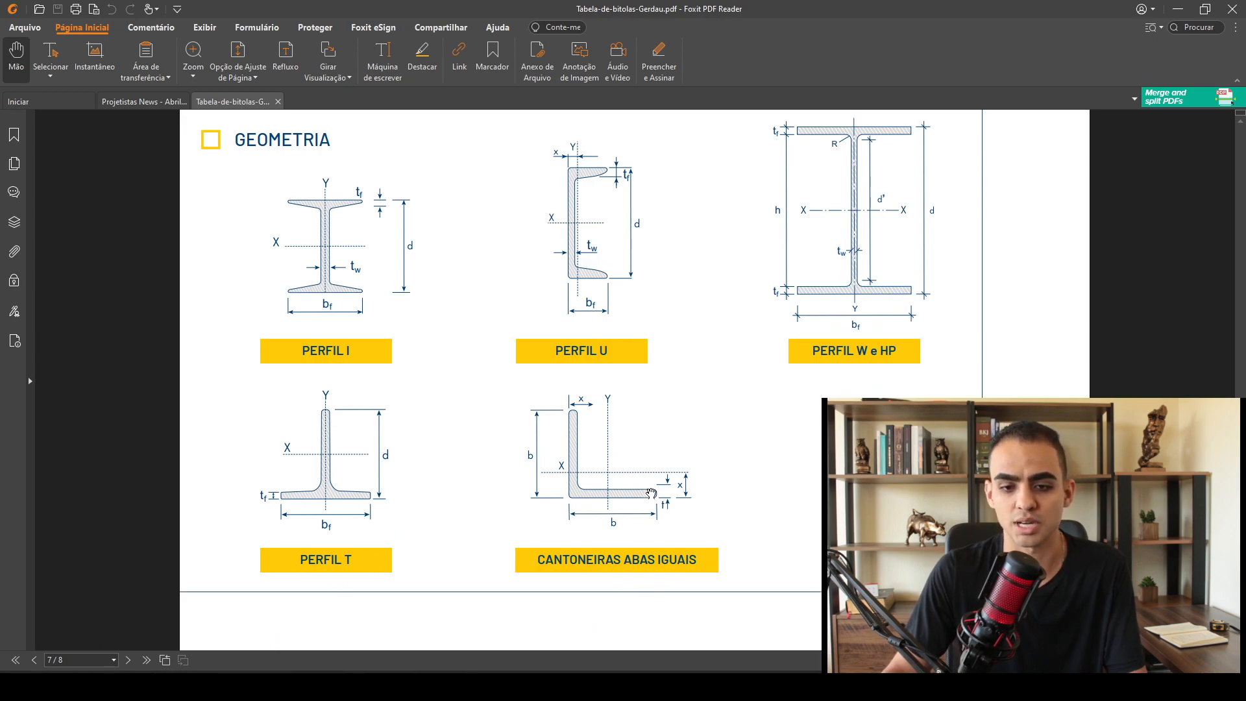
Review the catalogue tables from the W profiles back to the equal-leg angles, and return to the SOLIDWORKS assembly.
scroll(651, 493, up, 20)
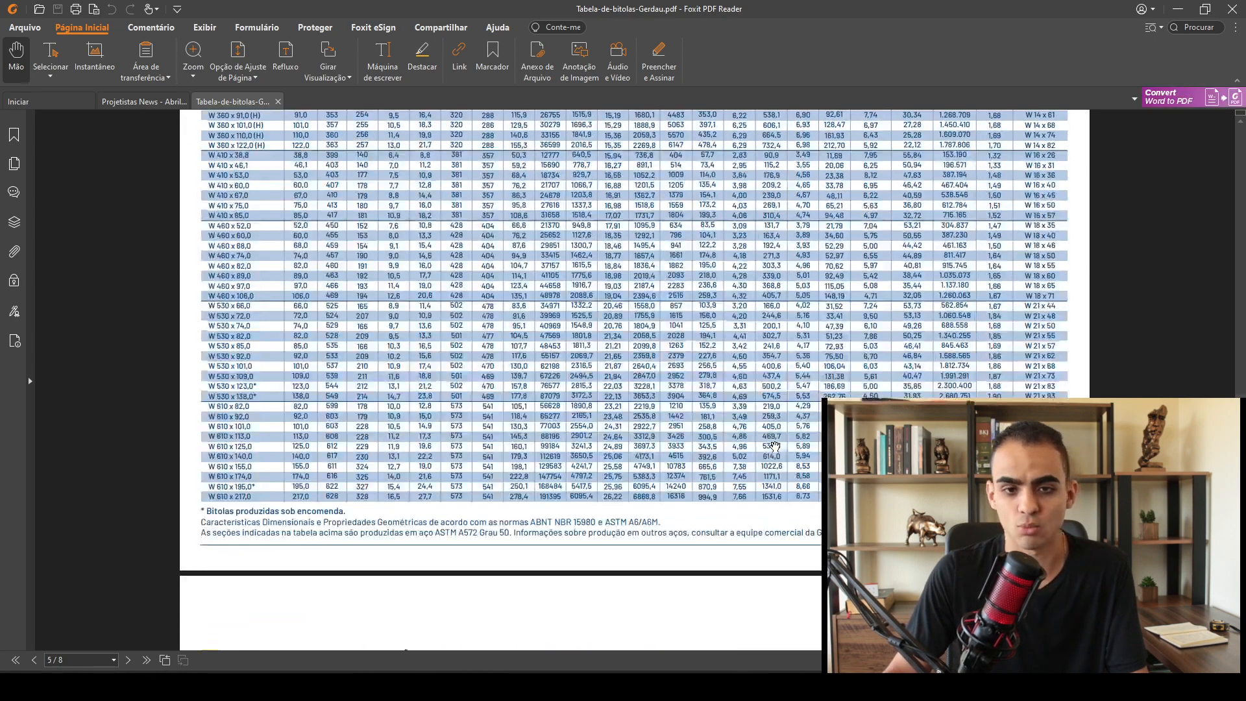
scroll(774, 446, up, 20)
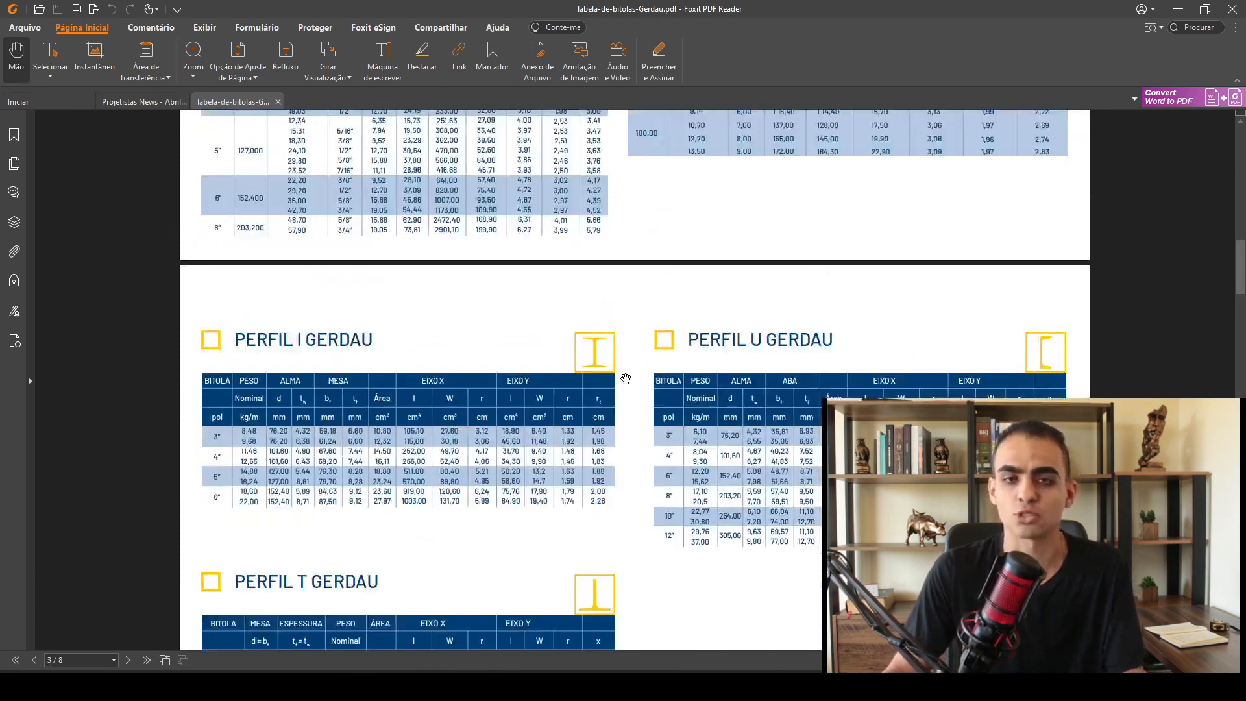
scroll(625, 378, up, 12)
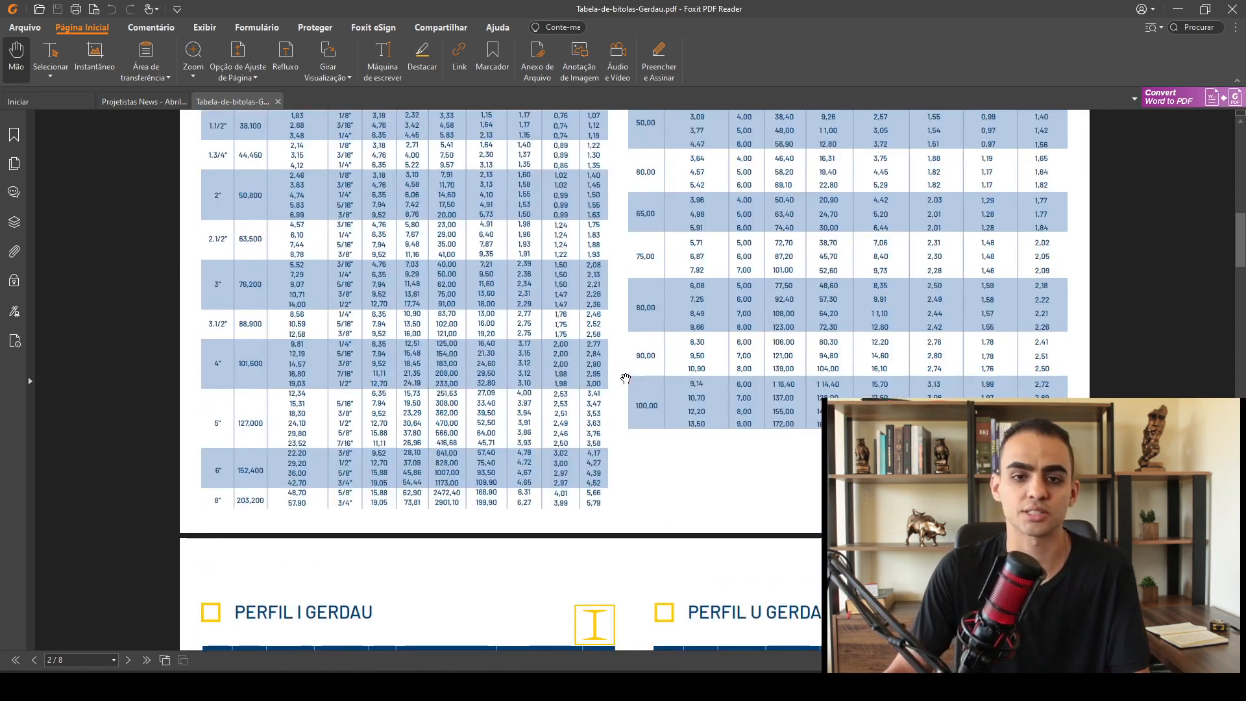
scroll(625, 378, up, 3)
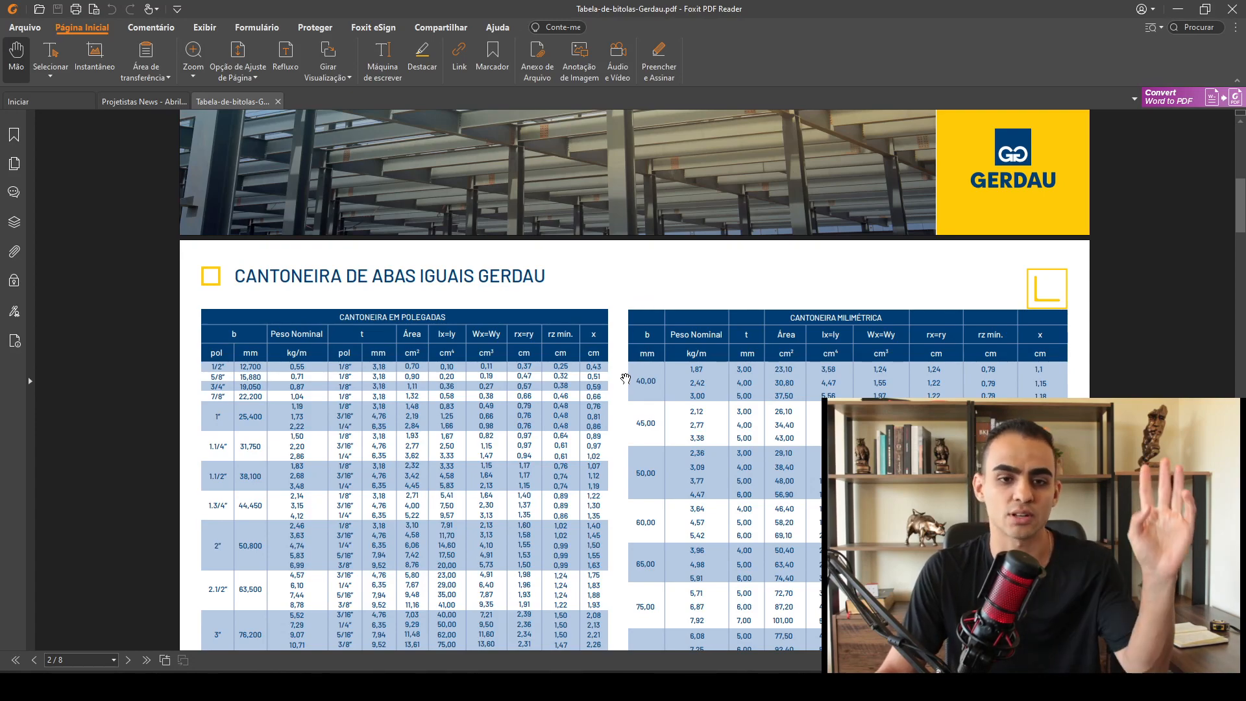
scroll(626, 378, up, 2)
scroll(625, 377, up, 8)
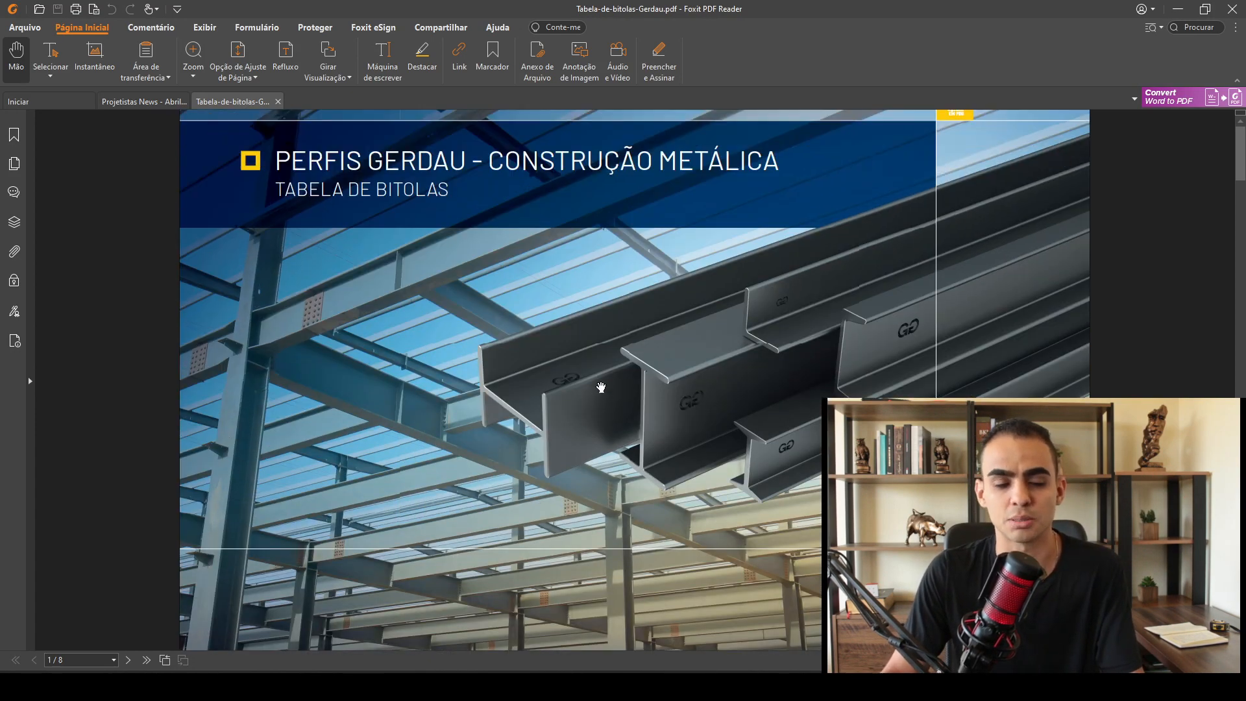
scroll(600, 387, down, 15)
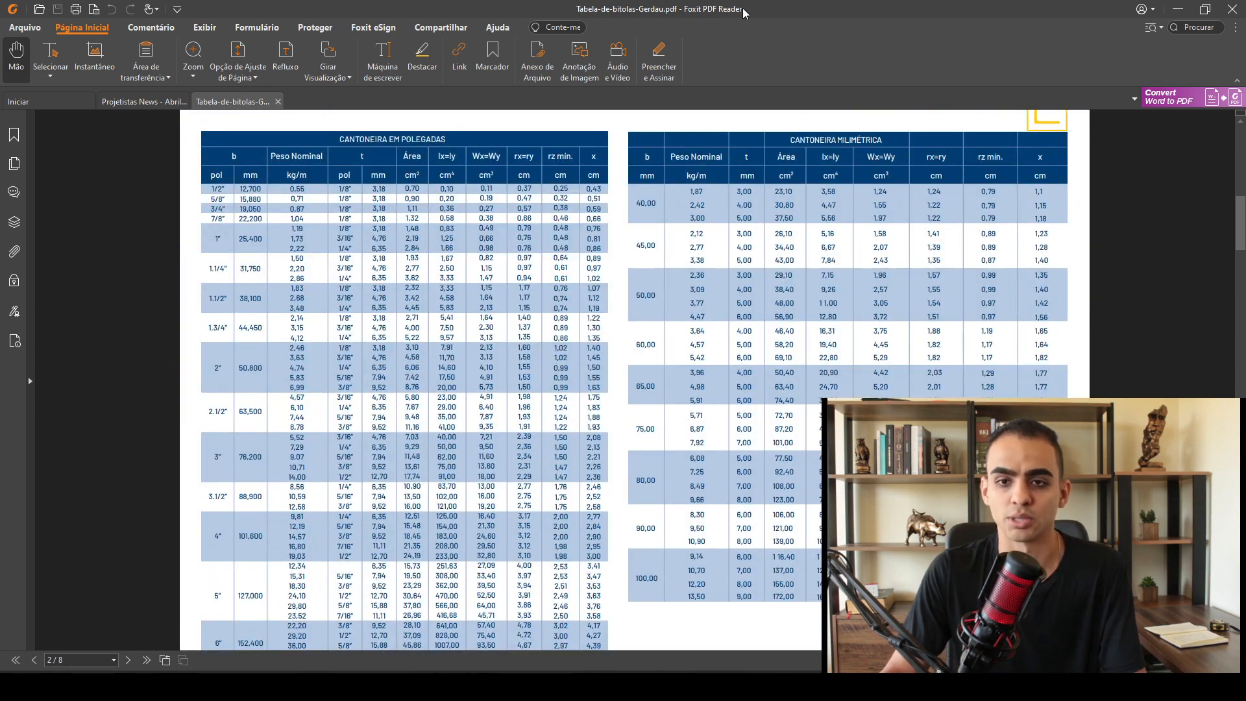
drag(742, 9, 0, 610)
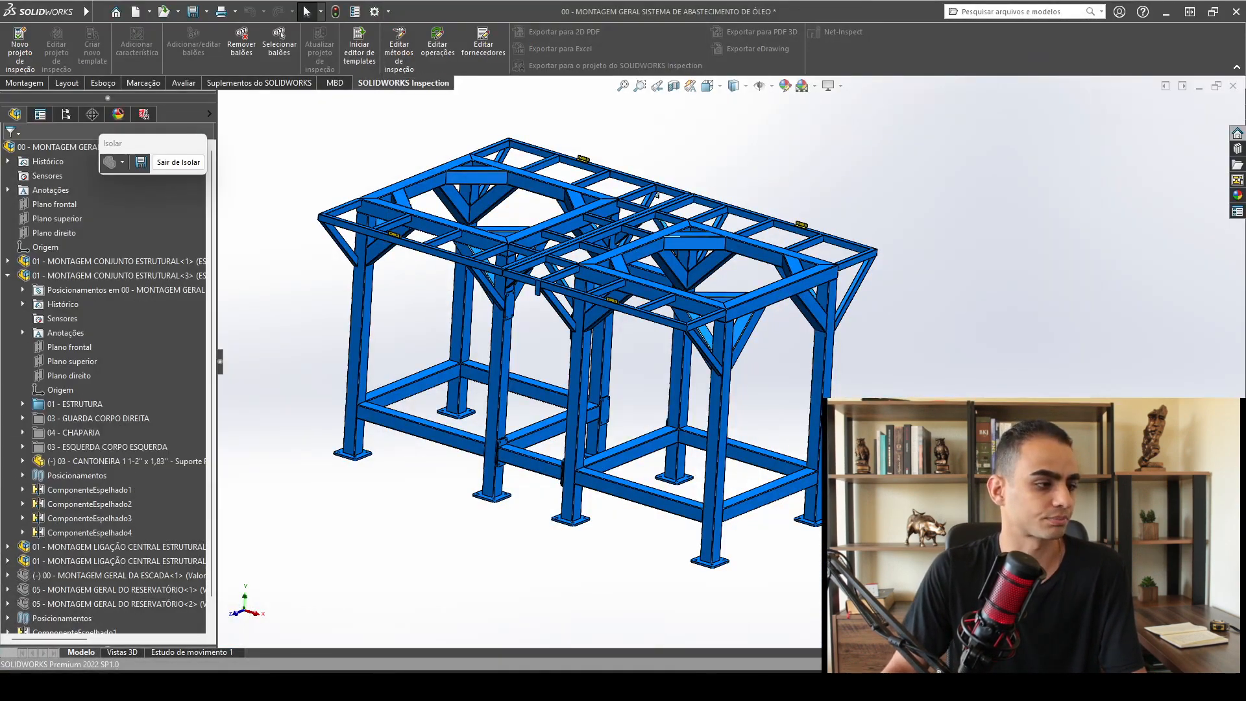
Exit isolation of the steel structure and rebuild the full oil supply assembly.
click(176, 162)
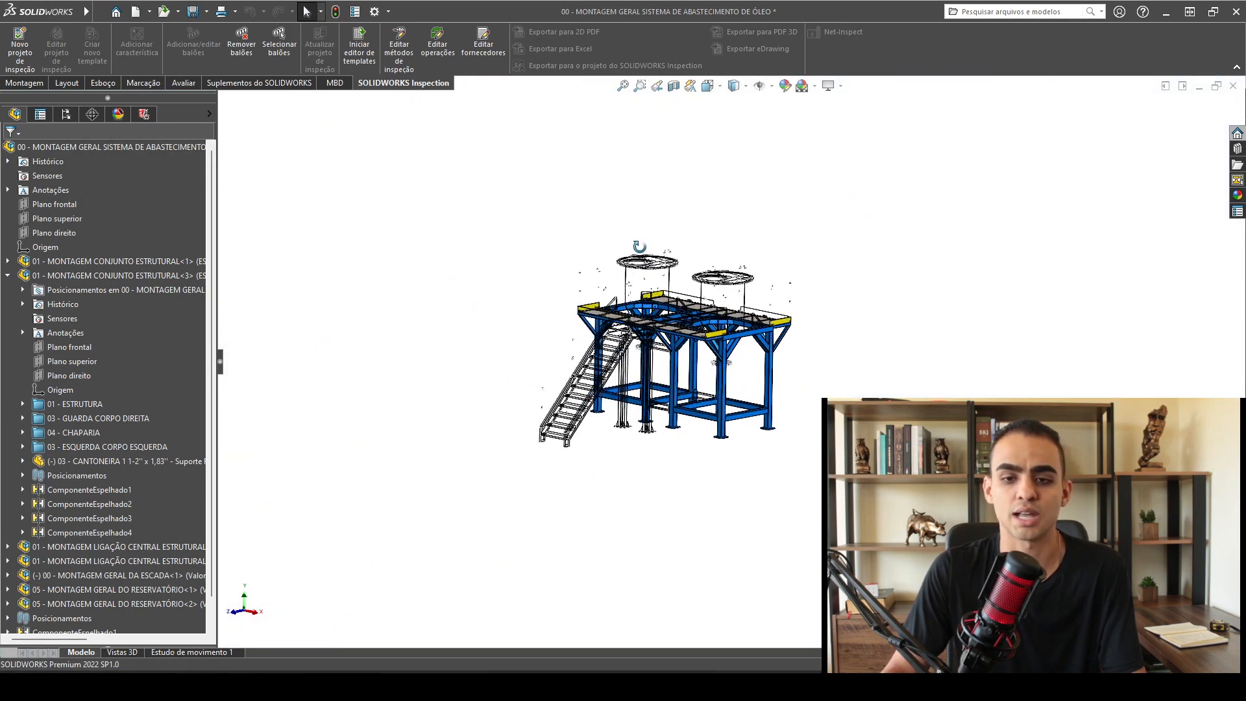
middle_drag(639, 246, 649, 249)
scroll(678, 334, down, 5)
middle_drag(678, 333, 578, 337)
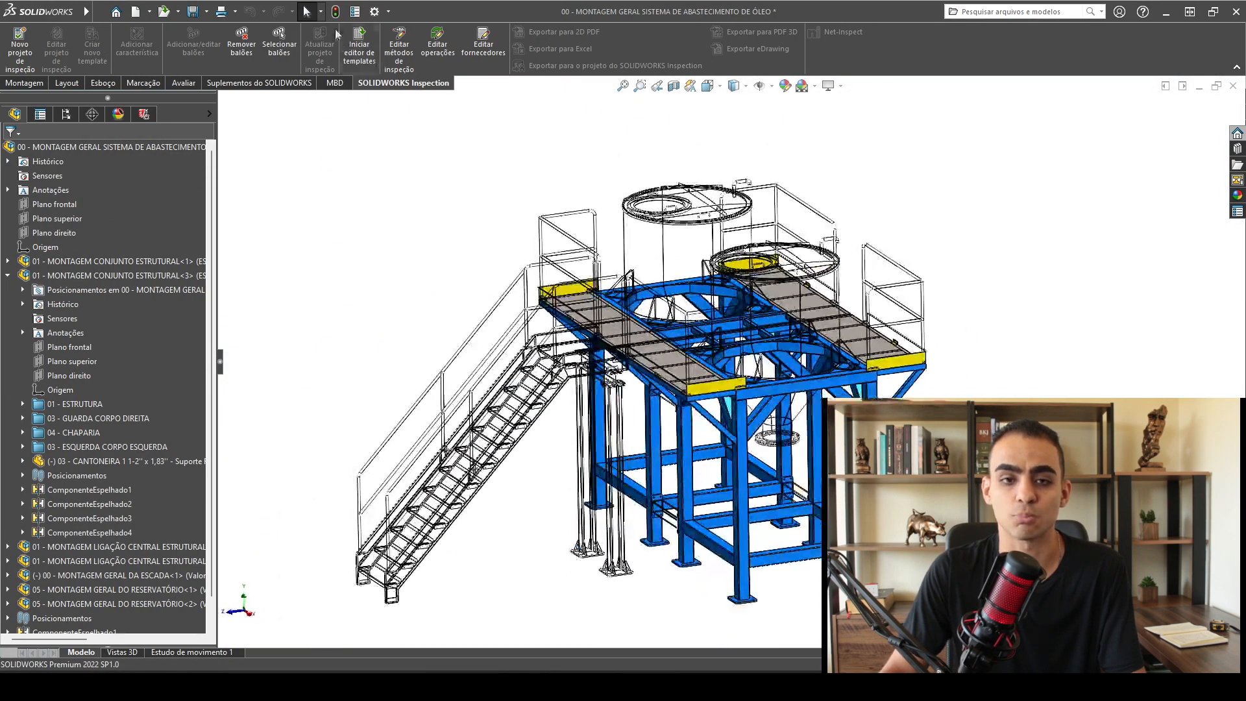
click(335, 12)
scroll(869, 363, down, 2)
middle_drag(871, 363, 901, 391)
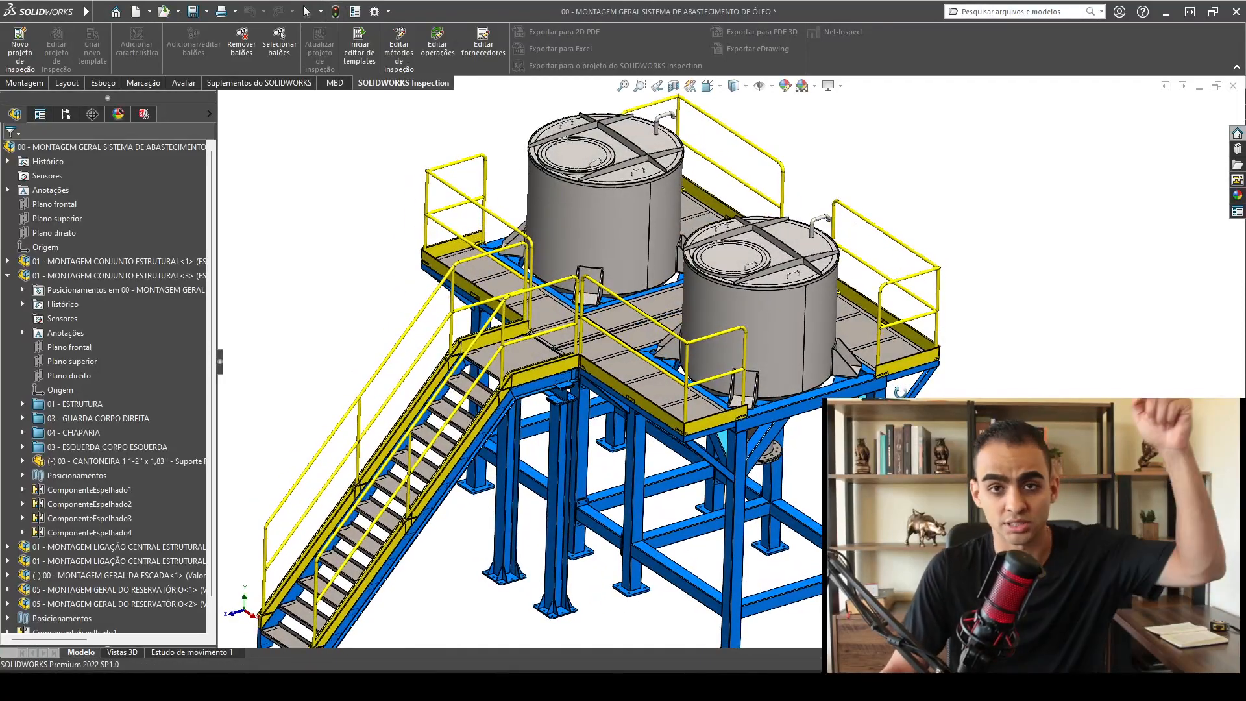
Create a new part document from the Peça template and show its origin in the graphics area.
click(135, 11)
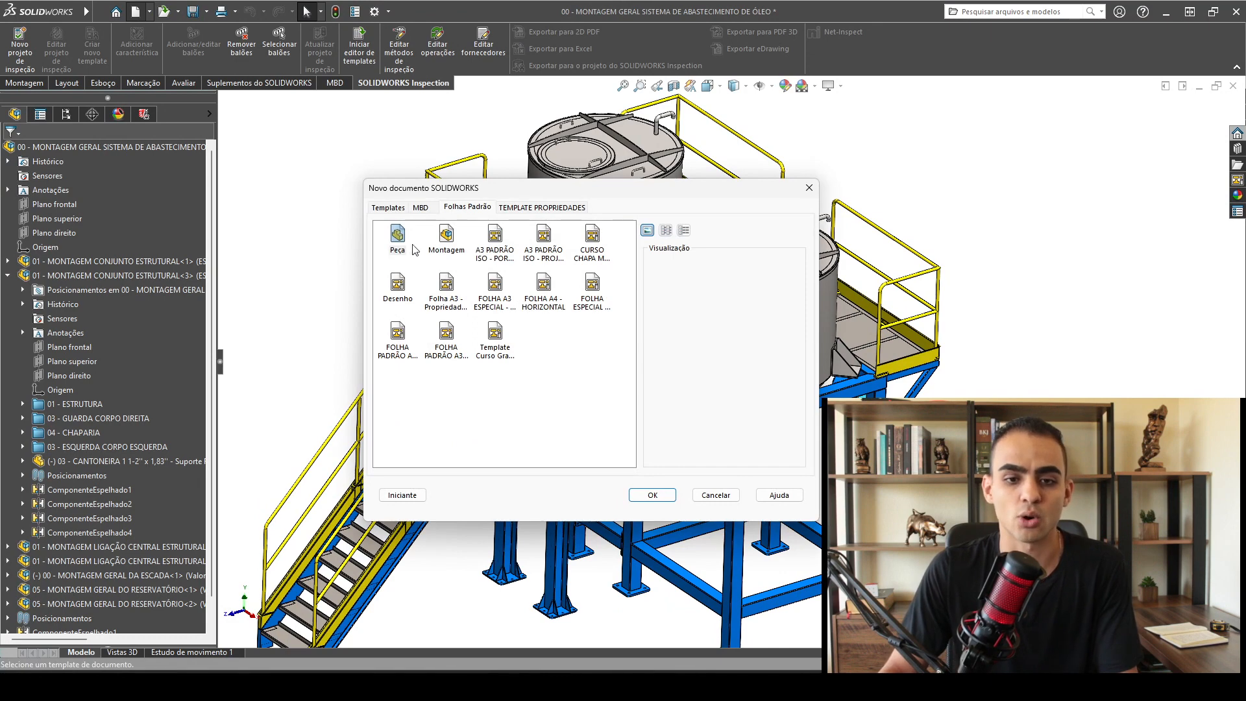
double_click(399, 238)
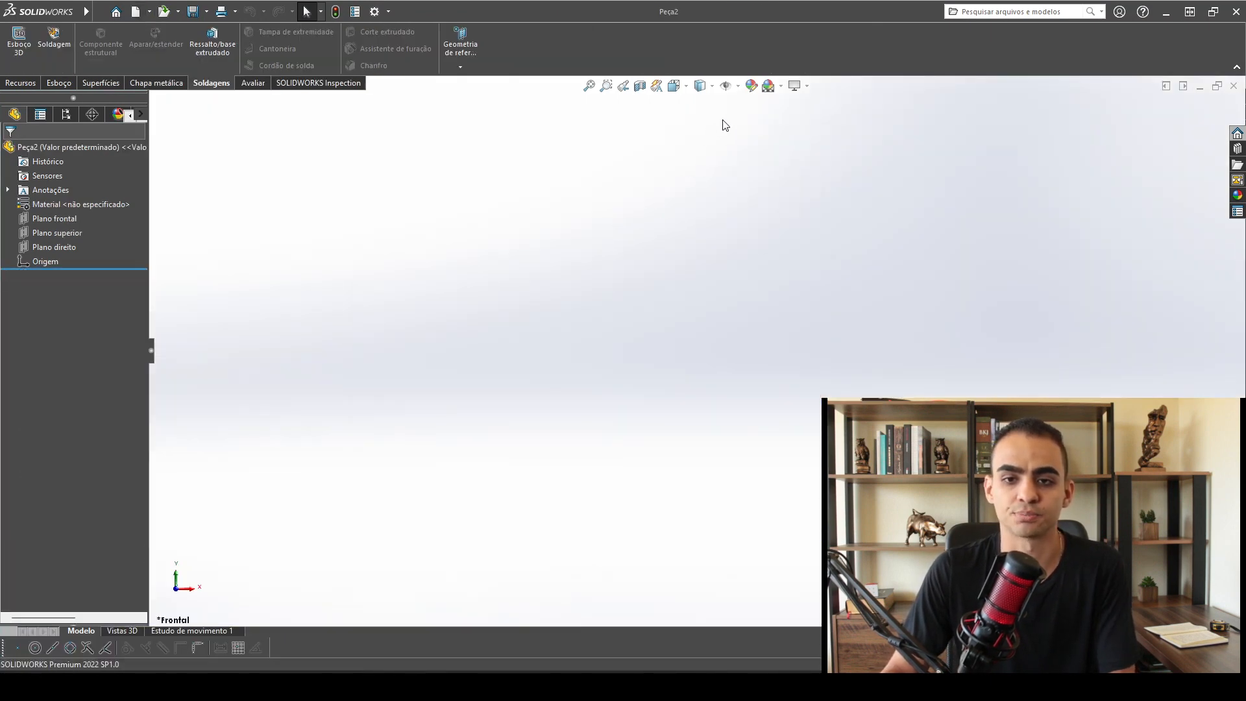
click(727, 85)
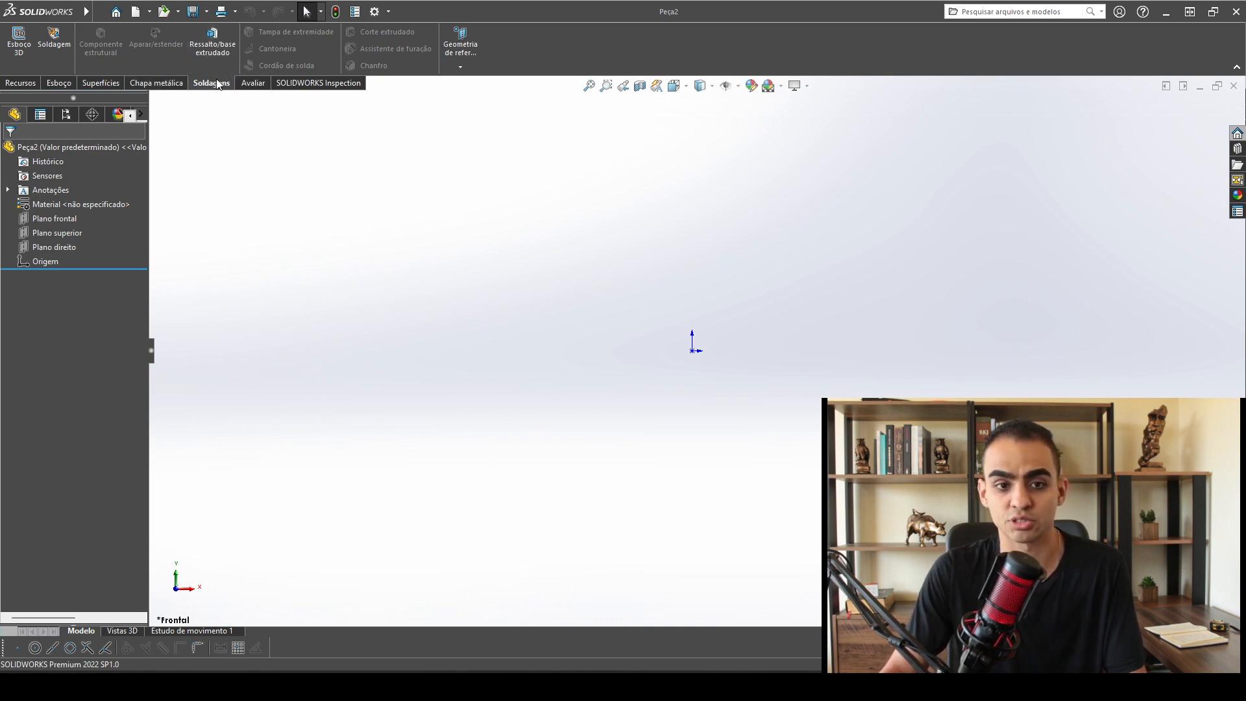
click(58, 84)
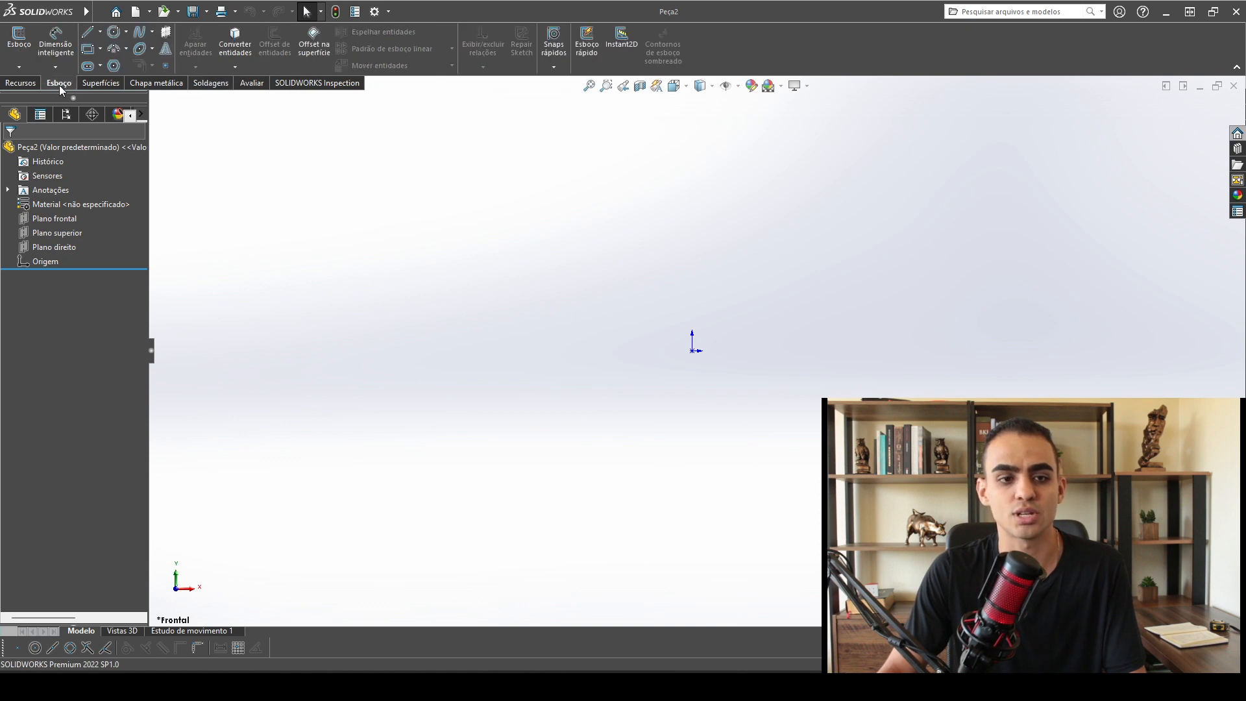
right_click(59, 84)
mouse_move(111, 126)
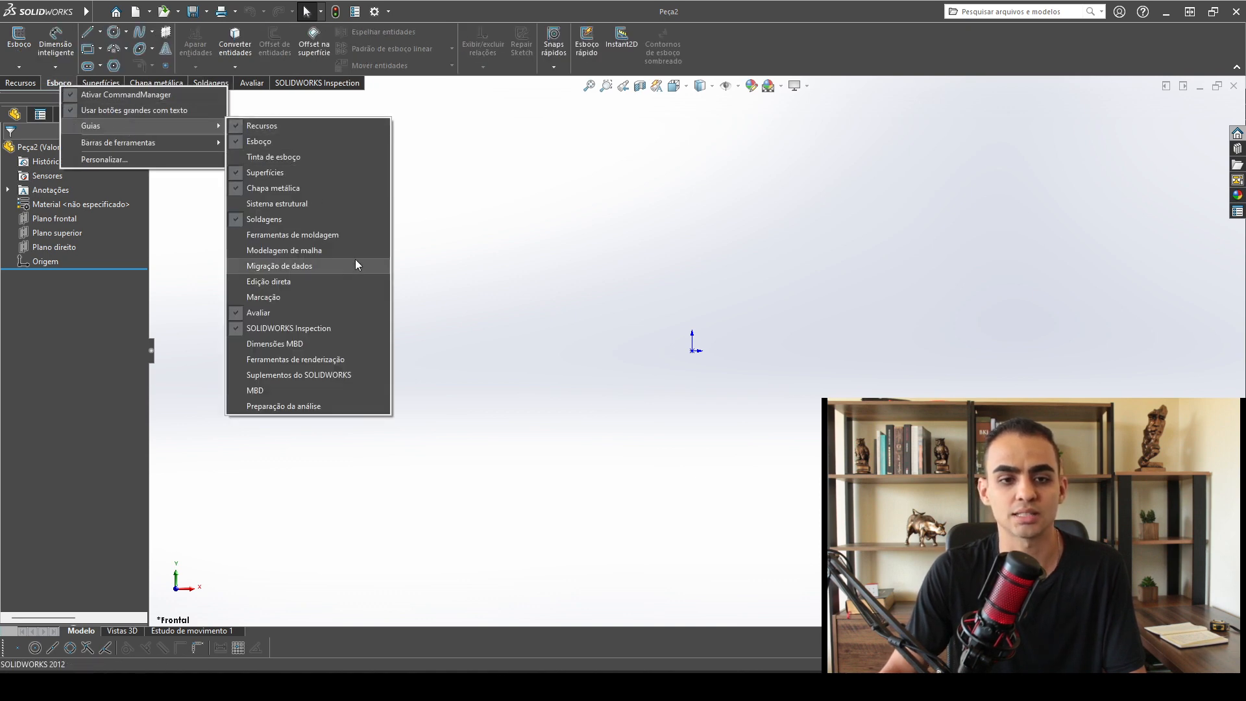
click(529, 222)
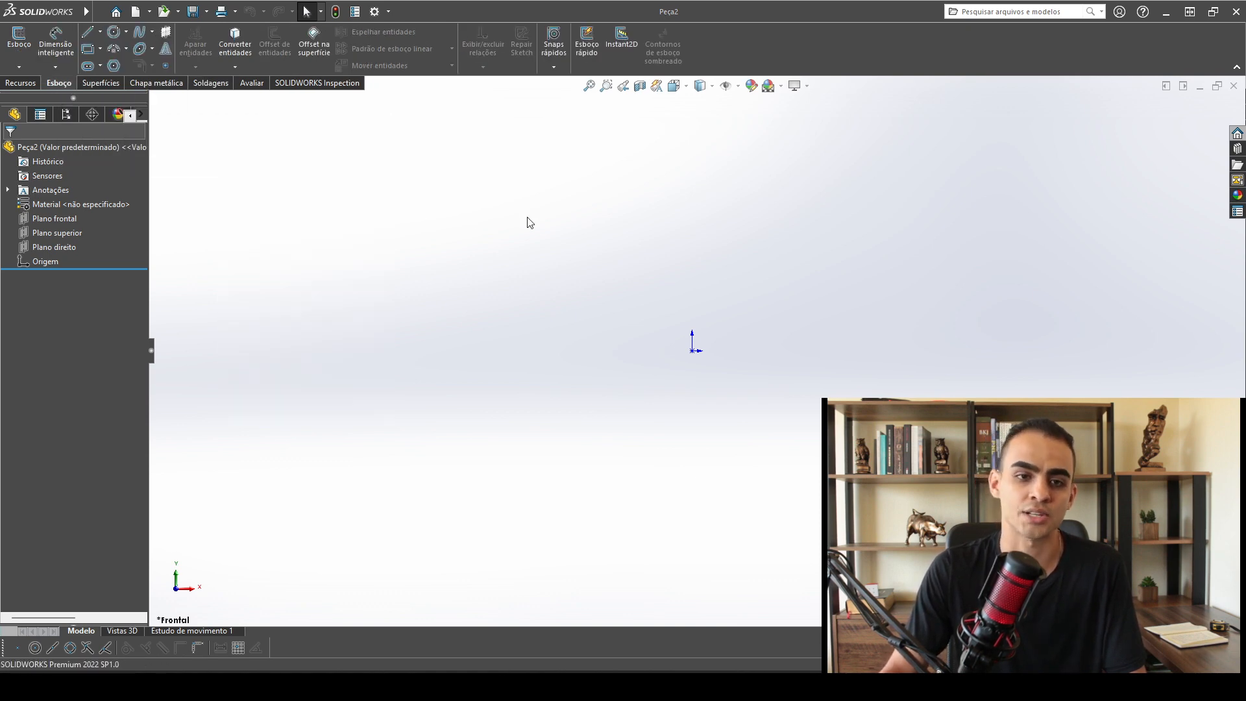
click(213, 84)
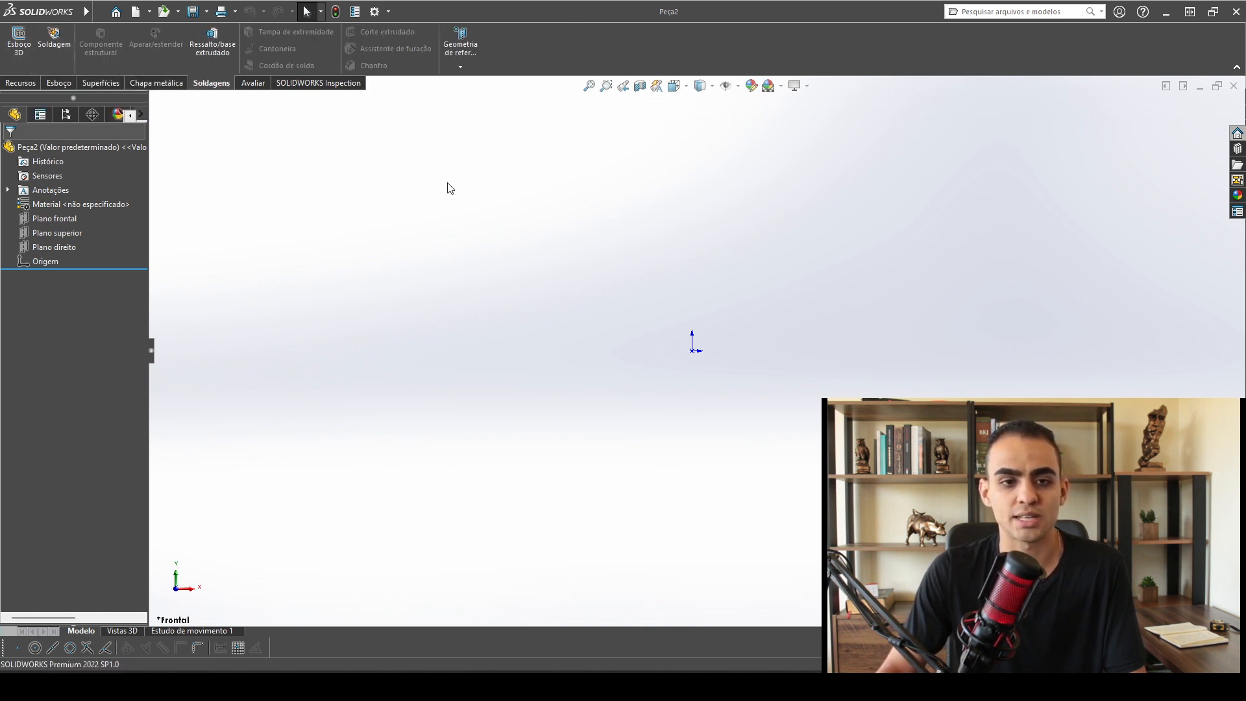
Start a 3D sketch in the new part.
click(55, 84)
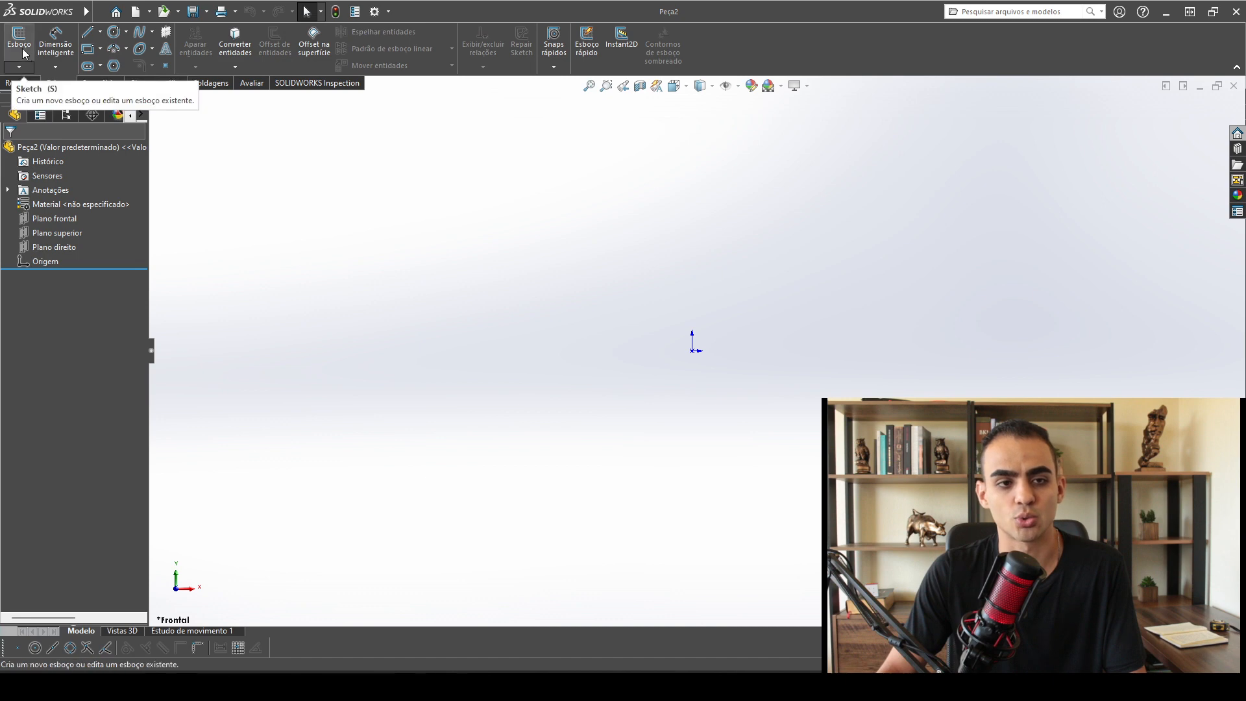
click(19, 66)
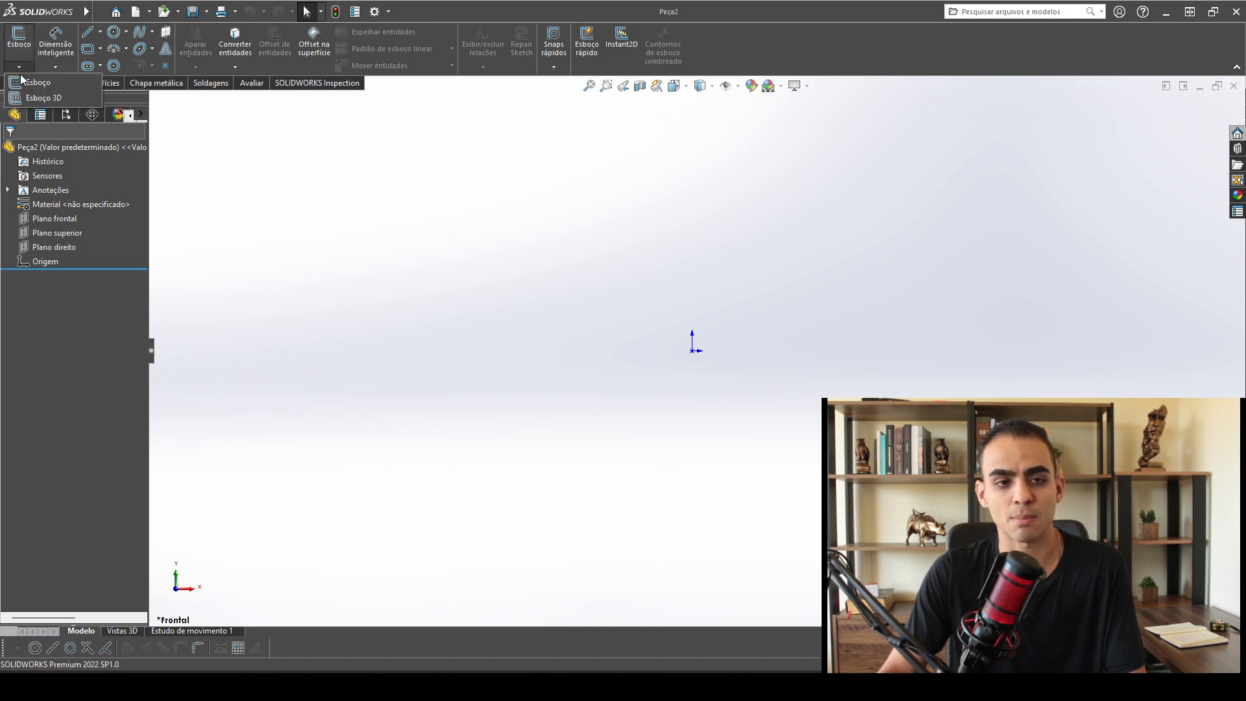
click(48, 98)
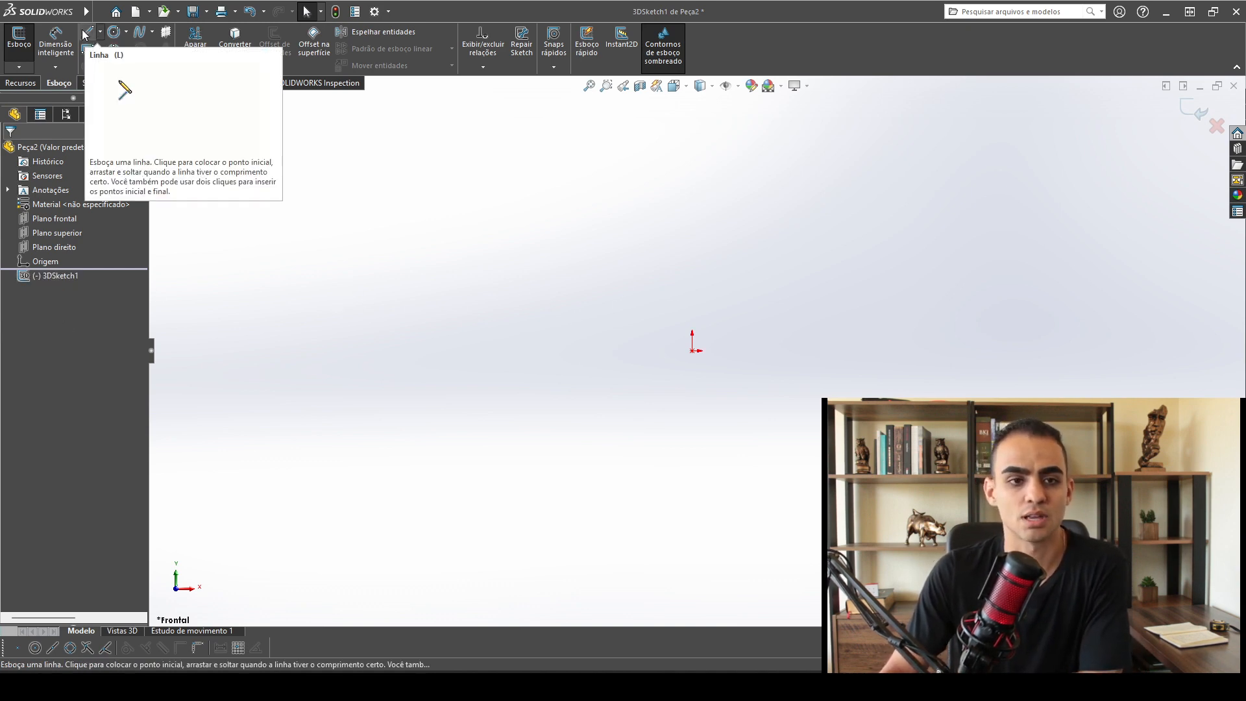
Sketch a closed four-line outline on the ZX plane around the origin, about 235 mm along Z and 167 mm along X.
click(87, 34)
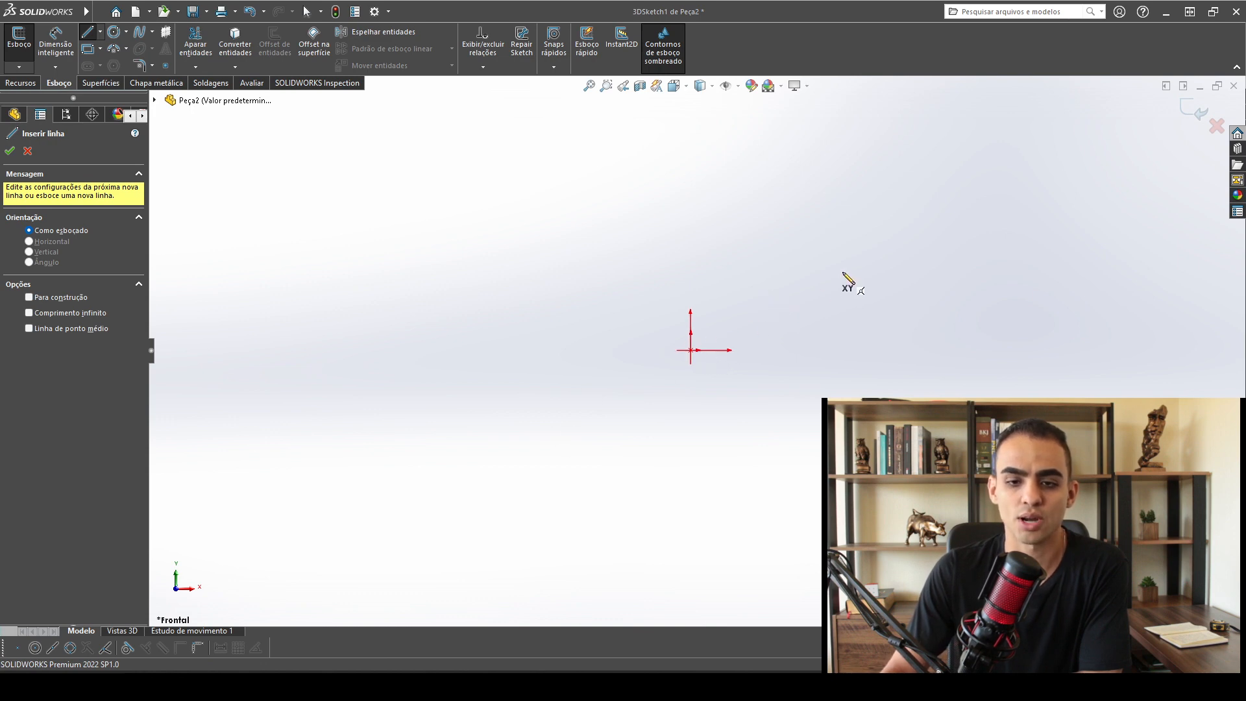
mouse_move(819, 267)
middle_down()
mouse_move(817, 328)
mouse_move(742, 279)
mouse_move(756, 353)
mouse_move(623, 337)
middle_up()
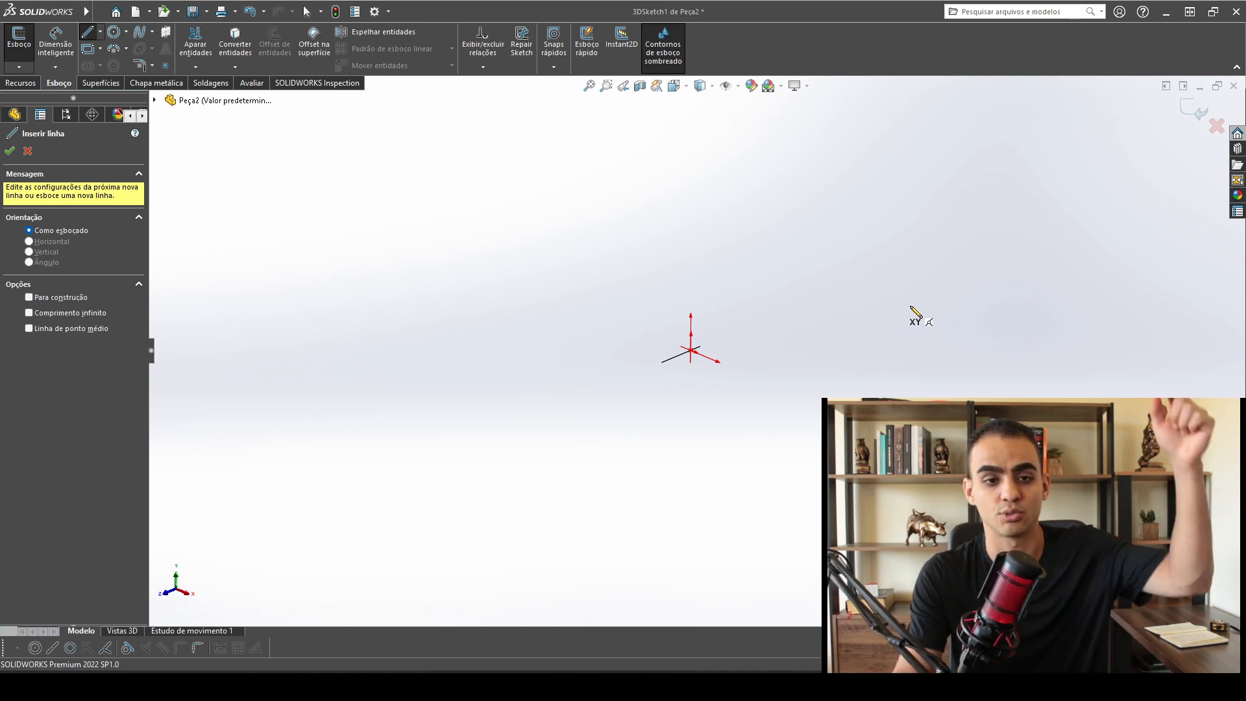
mouse_move(826, 350)
middle_down()
mouse_move(818, 358)
mouse_move(828, 342)
middle_up()
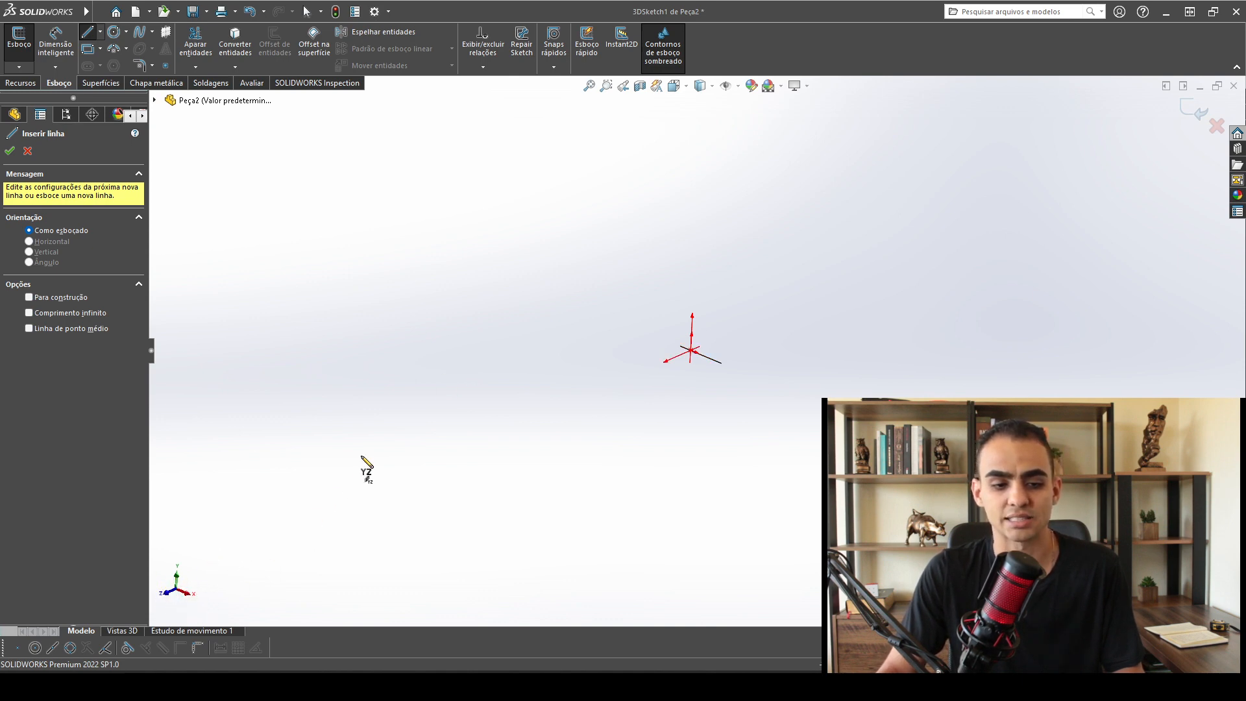
click(449, 348)
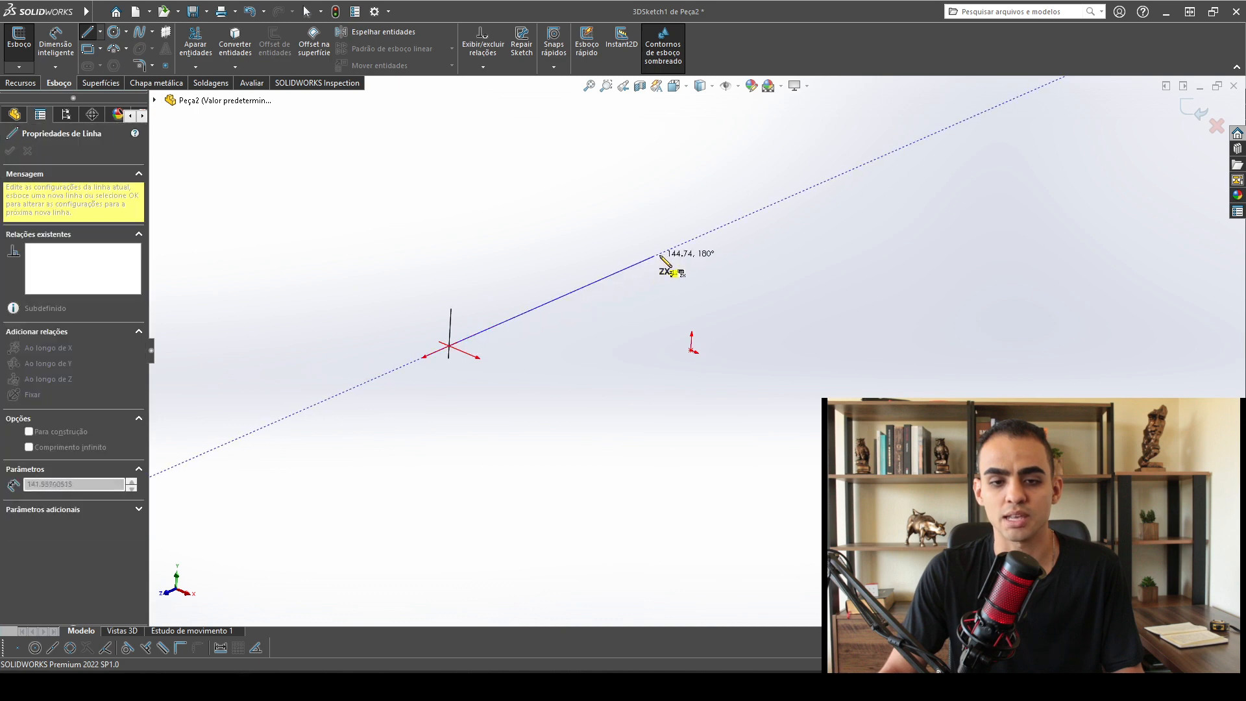
click(781, 201)
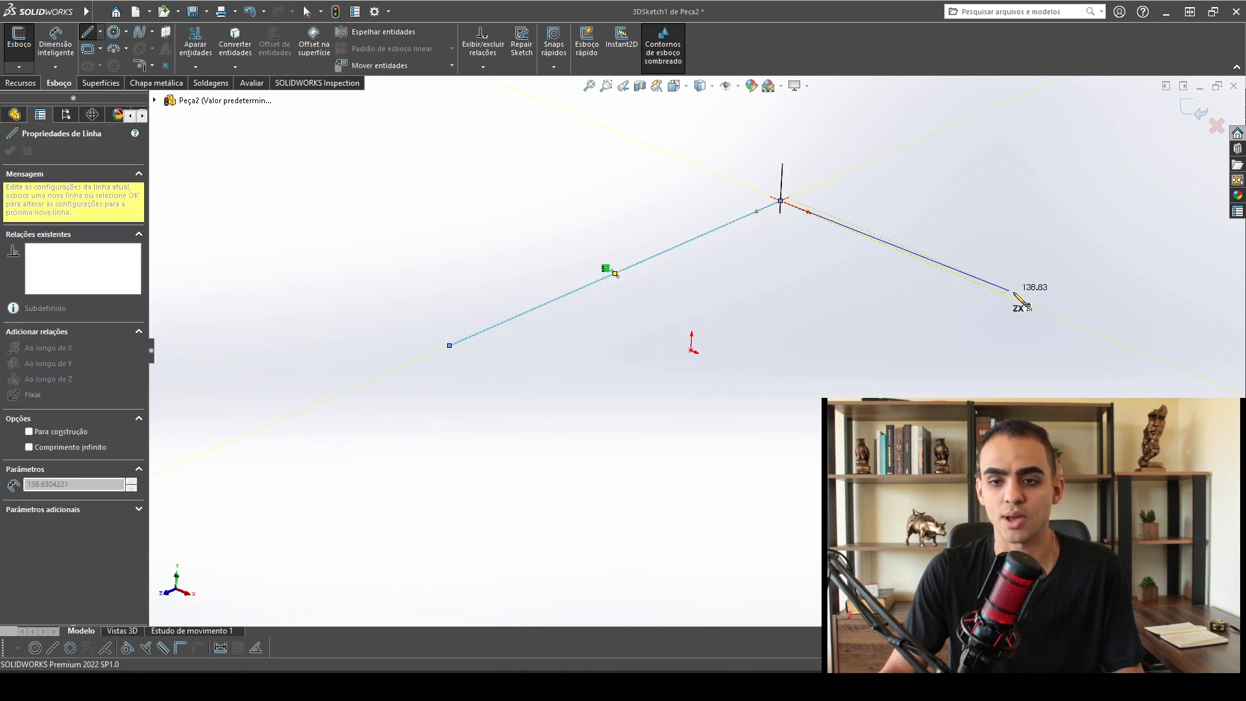
click(1034, 307)
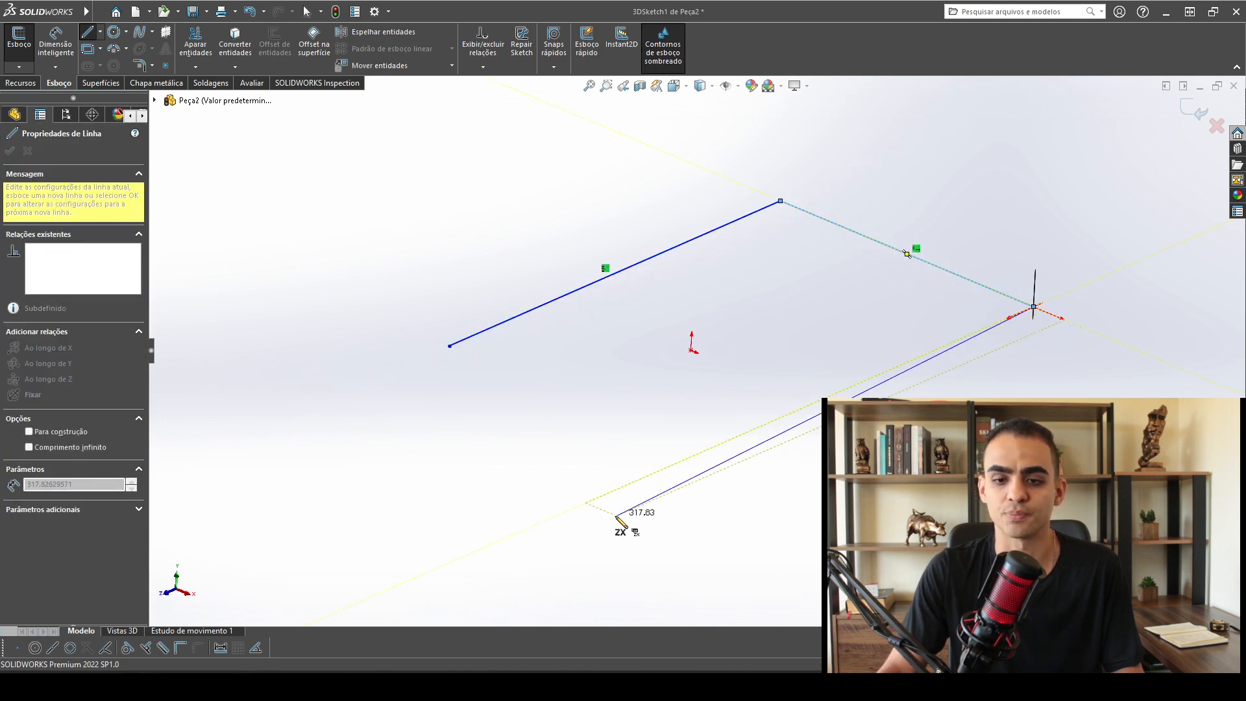
click(613, 491)
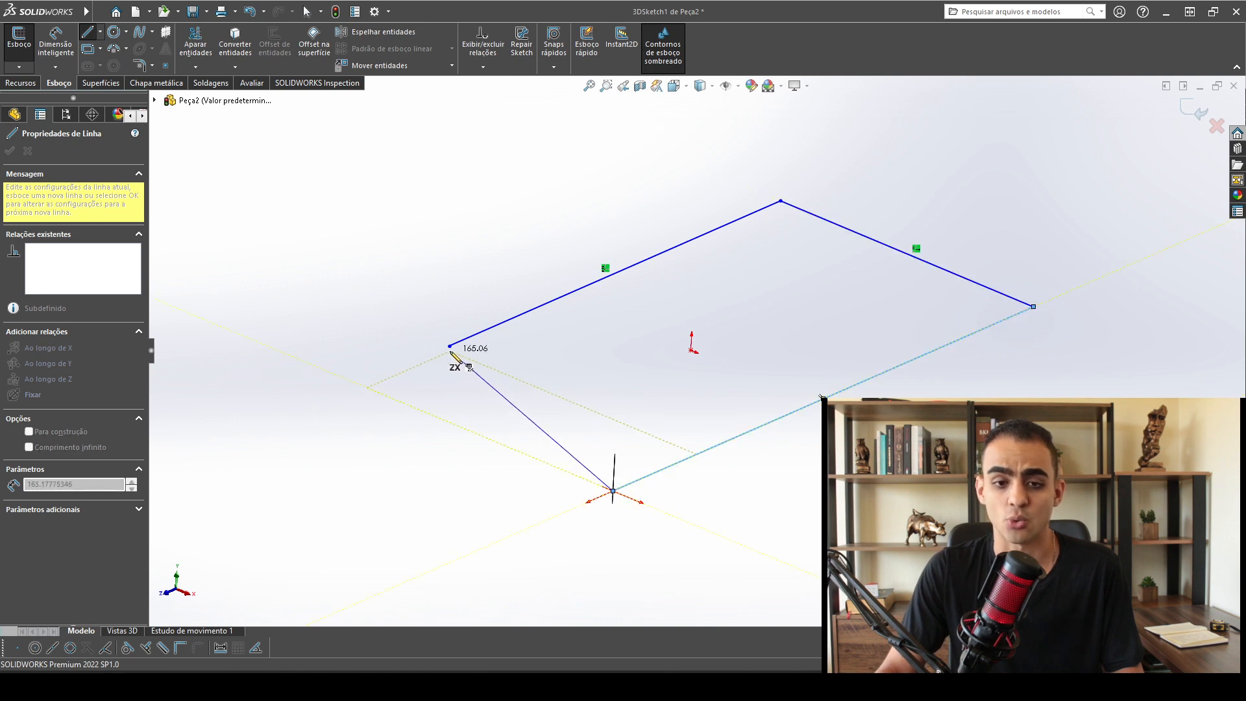
click(449, 346)
key(Escape)
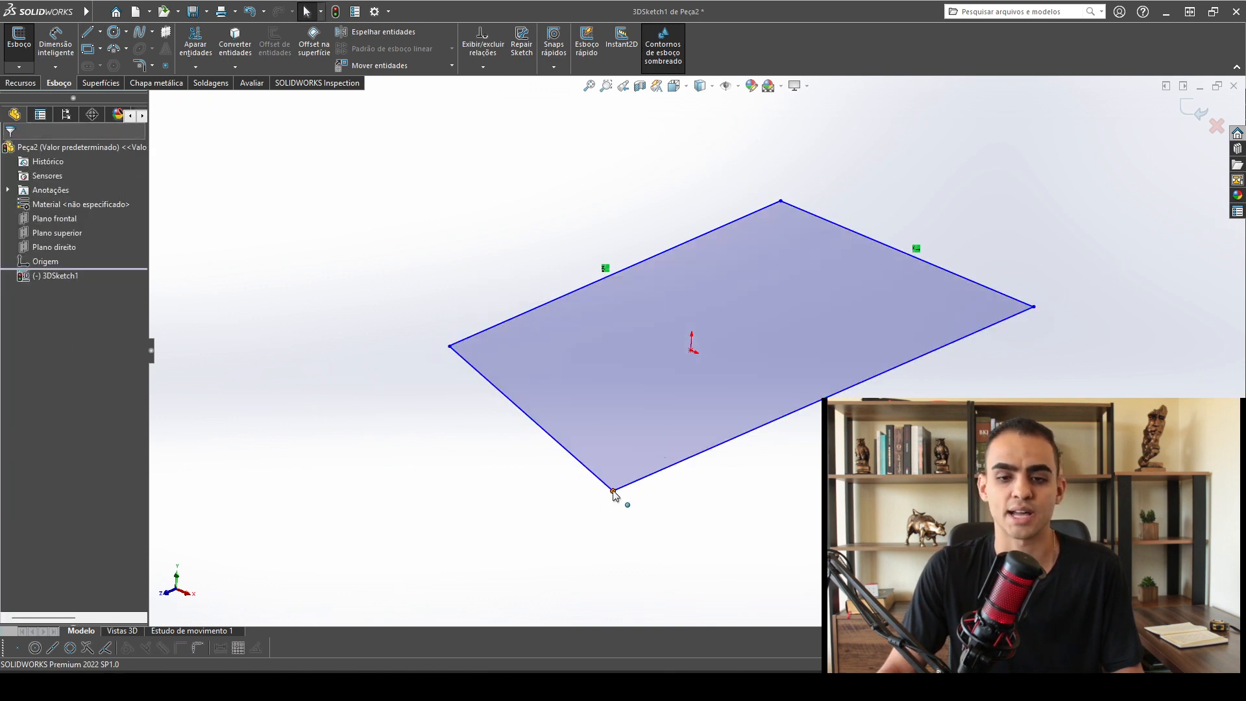
Move the outline's nearest corner inward along its Z side to adjust the slanted side.
drag(613, 492, 666, 447)
click(805, 477)
scroll(771, 387, up, 2)
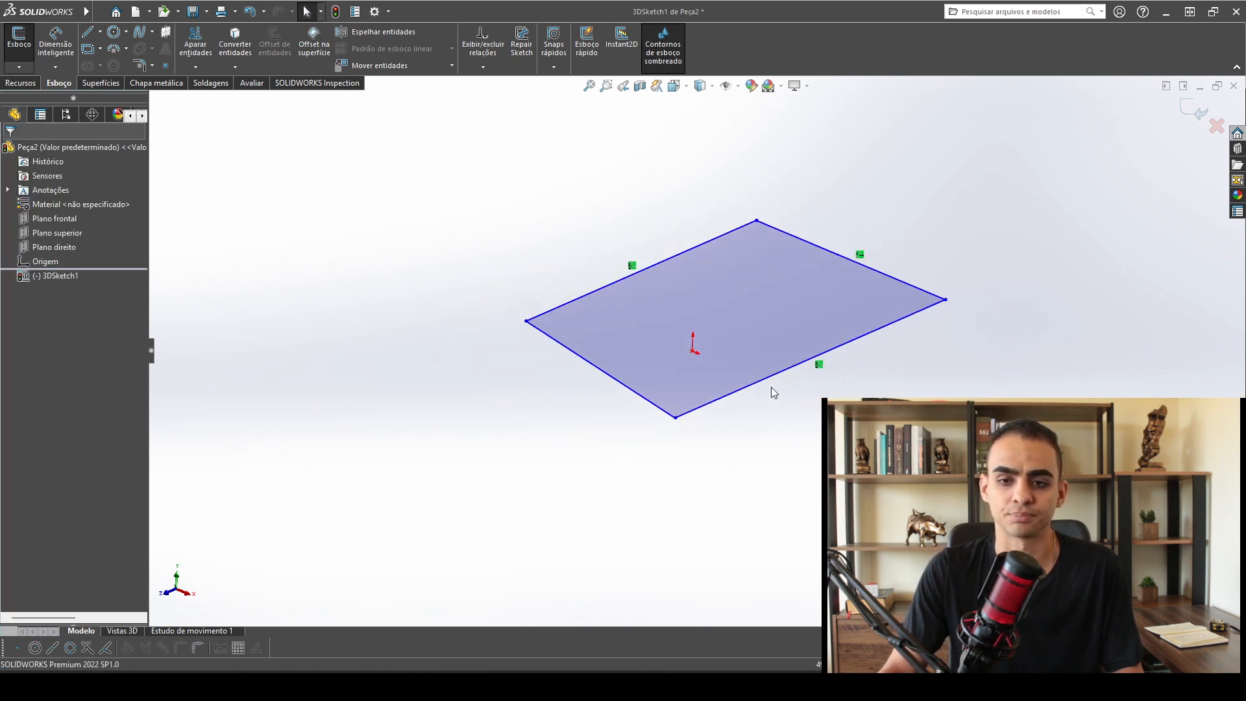
mouse_move(771, 388)
middle_down()
mouse_move(751, 181)
mouse_move(804, 334)
mouse_move(870, 395)
mouse_move(841, 250)
mouse_move(776, 358)
middle_up()
scroll(833, 313, down, 2)
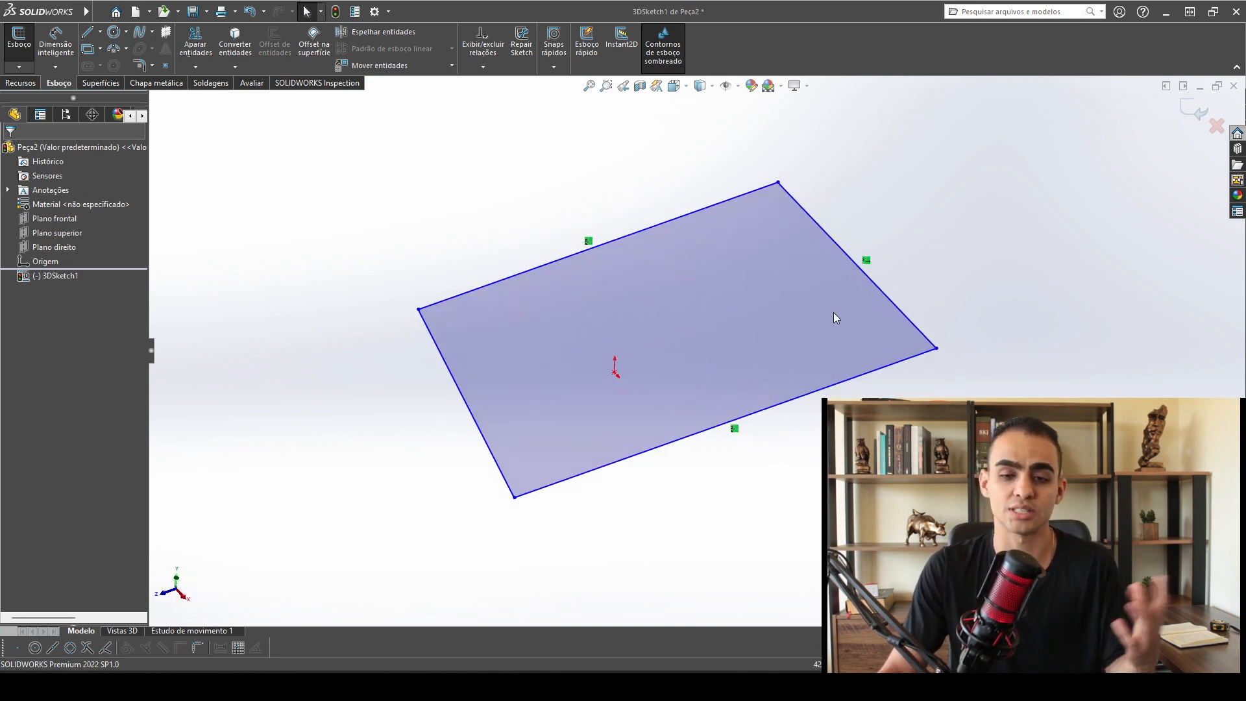
Sketch a centerline joining the midpoints of the outline's two sides along Z.
mouse_move(833, 312)
middle_down()
mouse_move(781, 289)
mouse_move(798, 250)
mouse_move(789, 325)
mouse_move(629, 384)
middle_up()
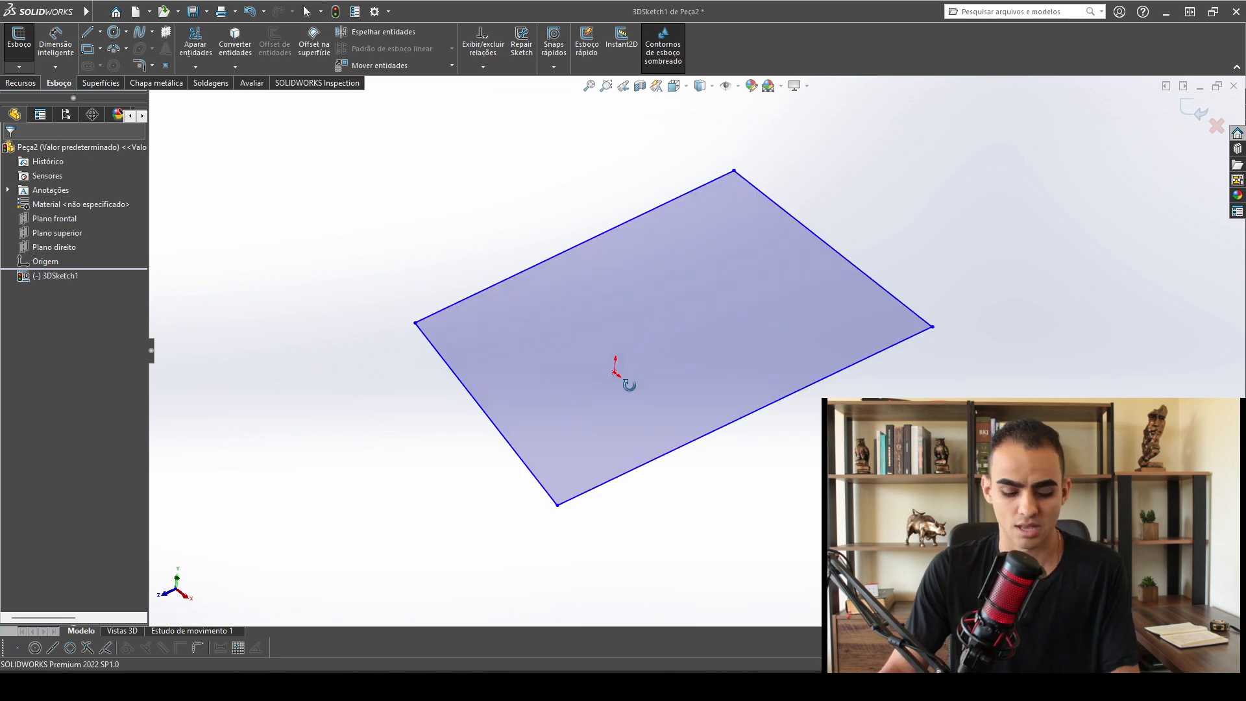
click(100, 31)
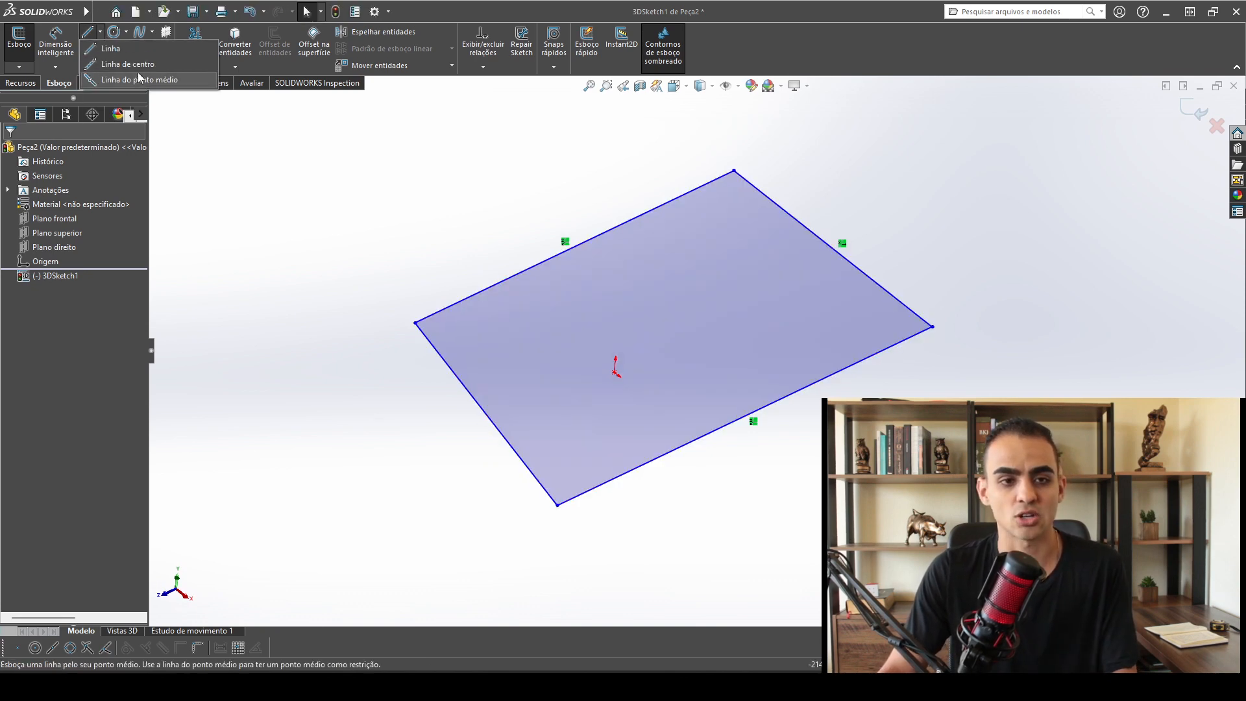
click(137, 64)
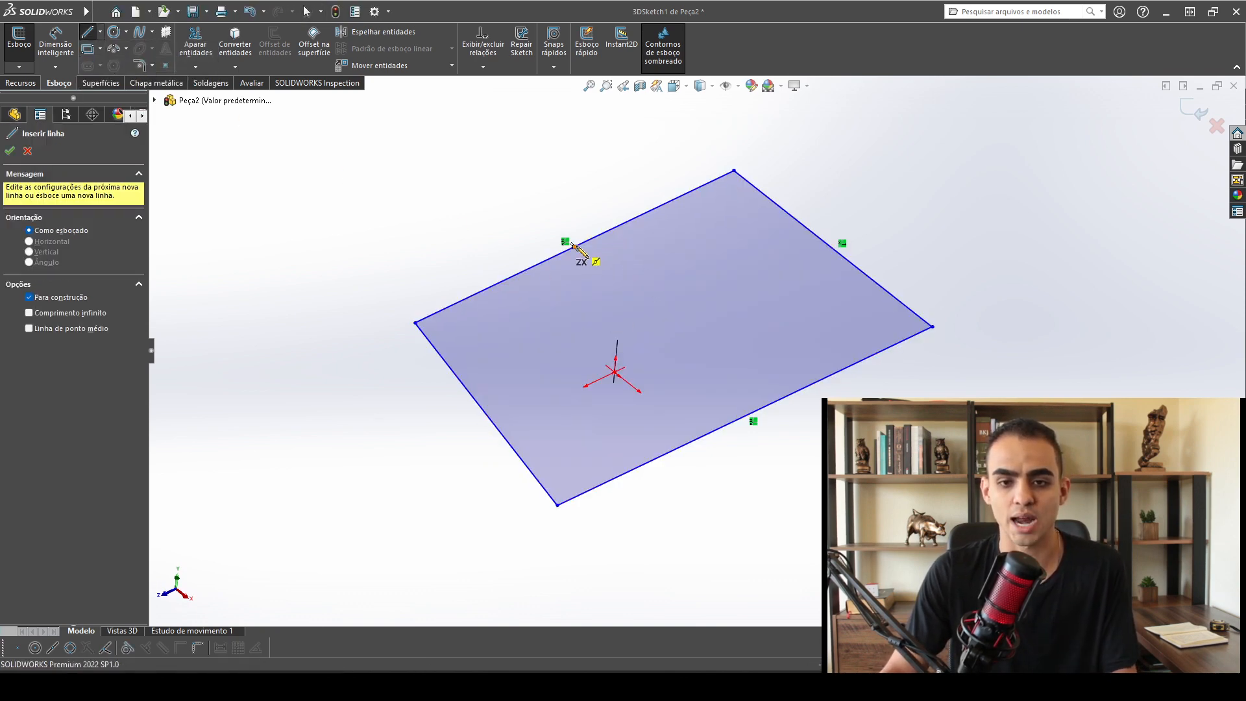
click(574, 247)
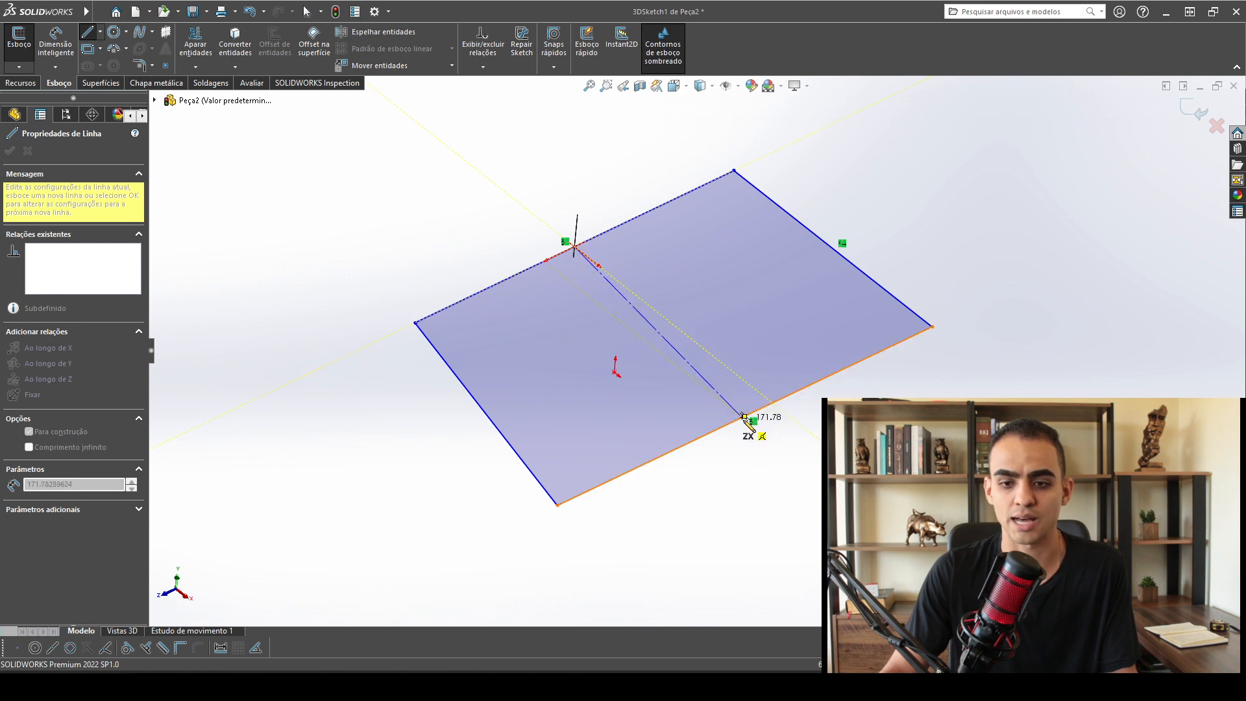
click(744, 416)
key(Escape)
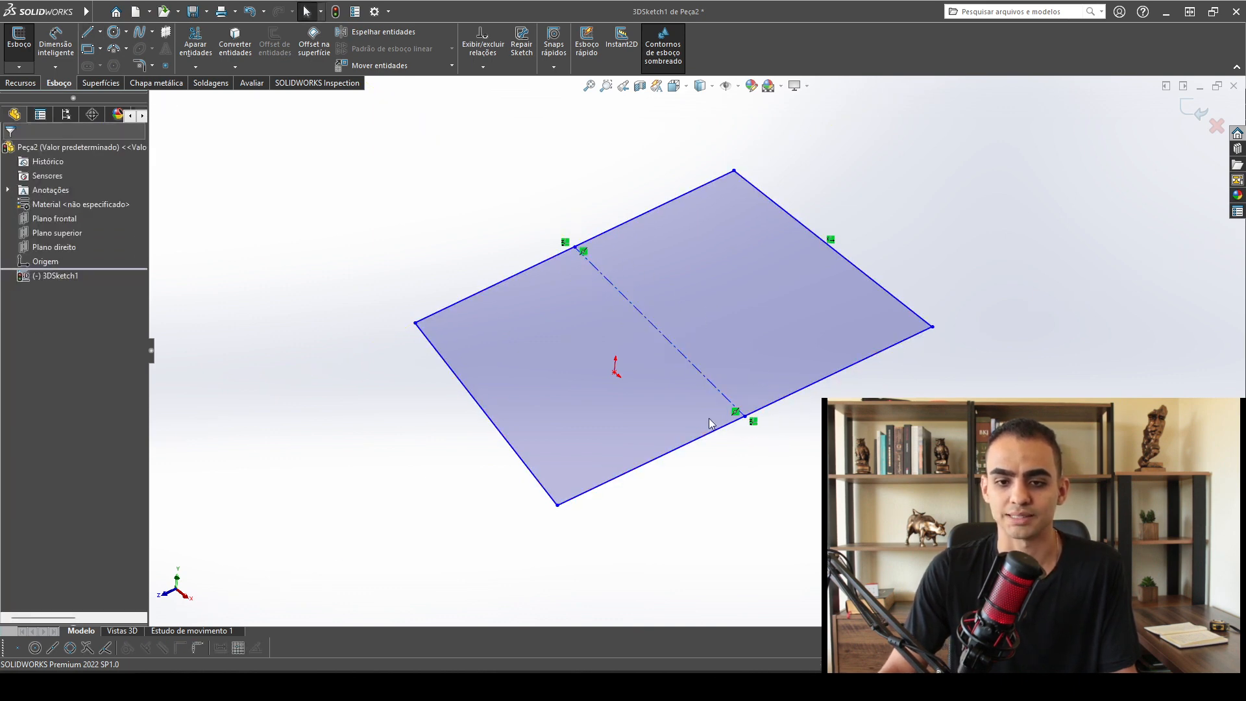
Add a midpoint relation between the centerline and the origin to centre the outline.
click(692, 372)
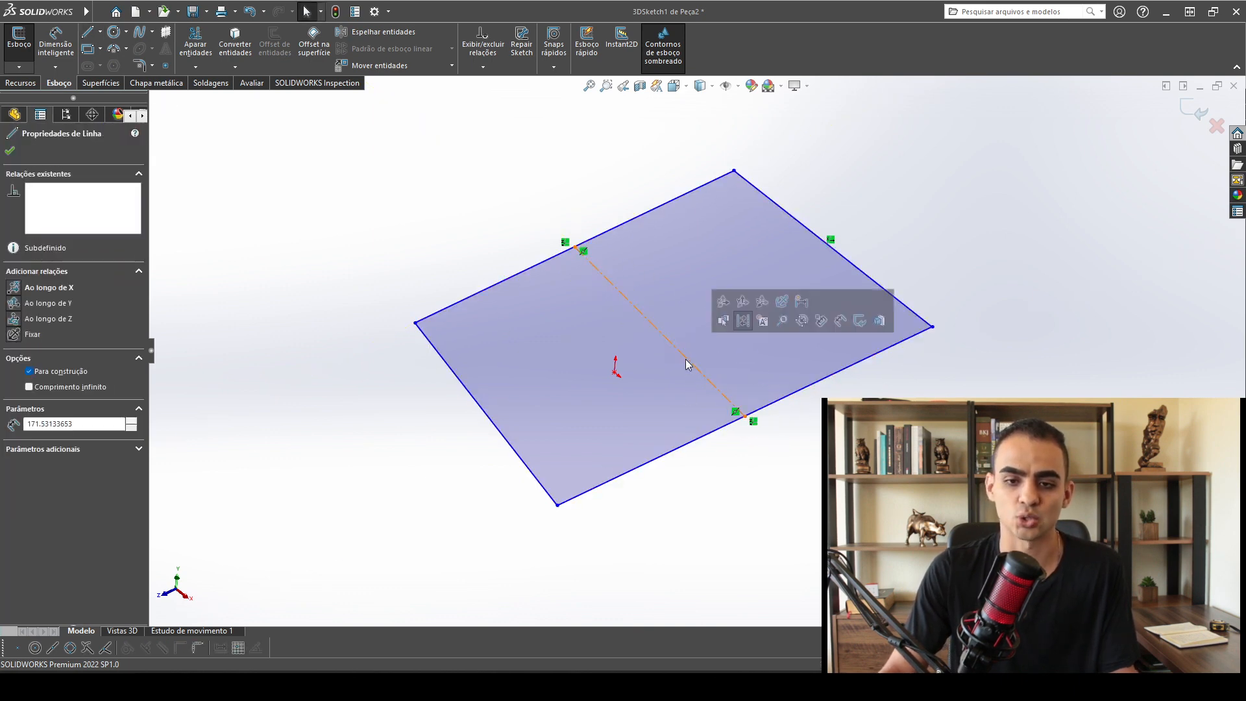
ctrl+click(615, 374)
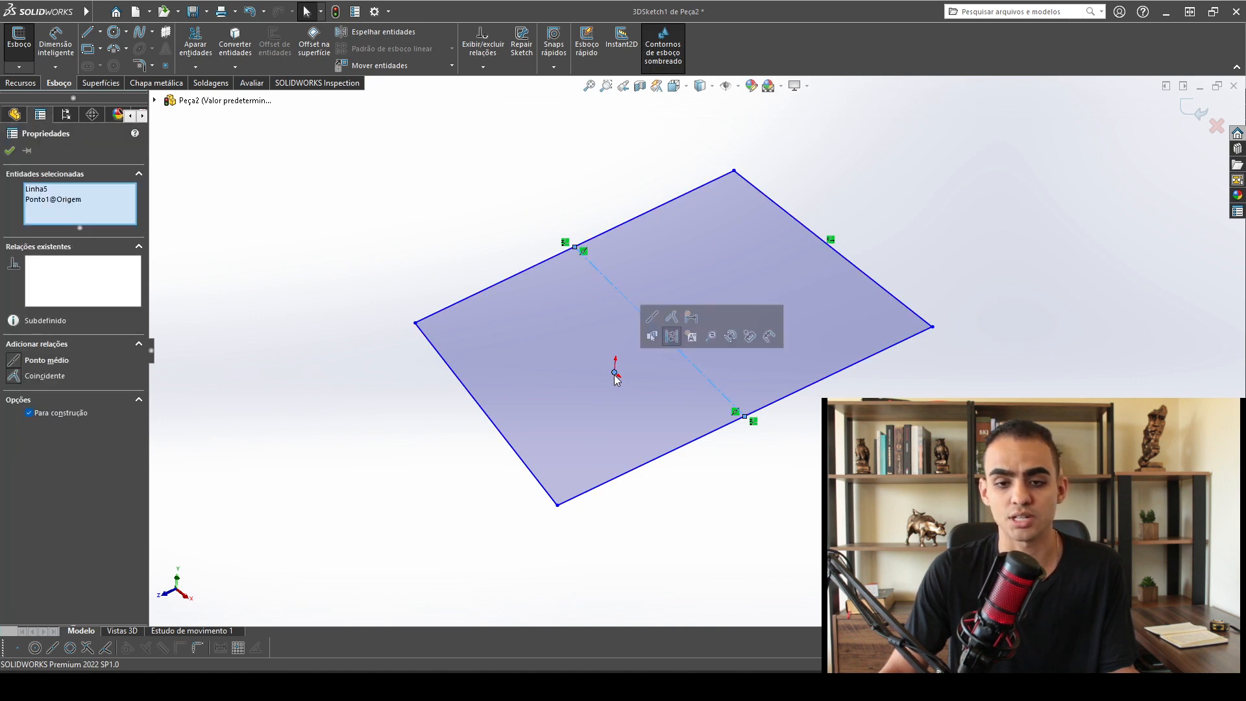
click(14, 361)
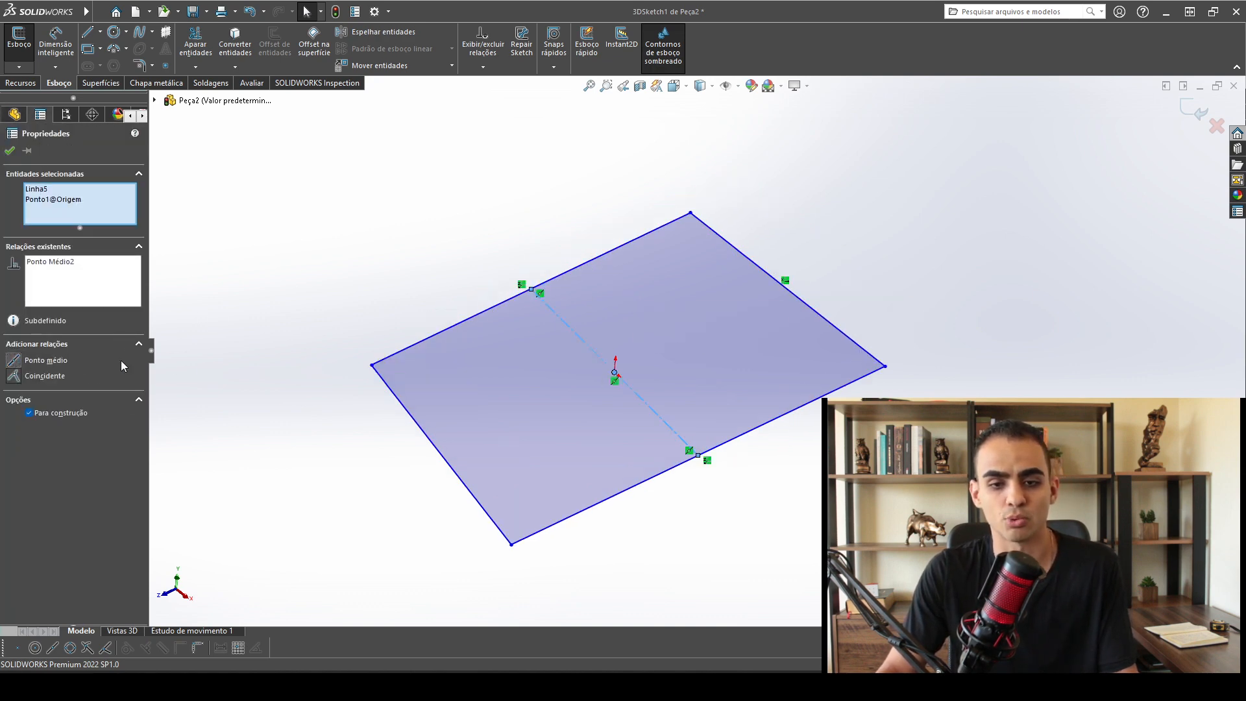
key(Escape)
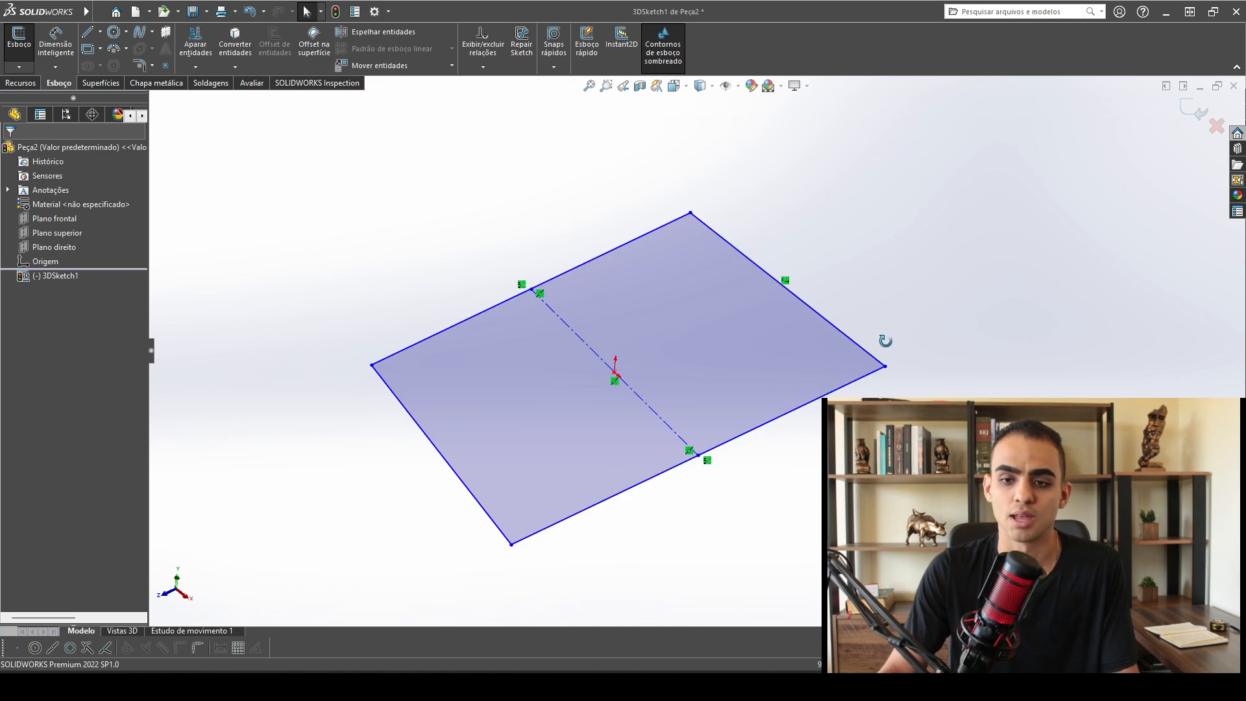
Constrain the outline's two short sides along X, including the still unconstrained slanted side.
middle_drag(885, 340, 883, 330)
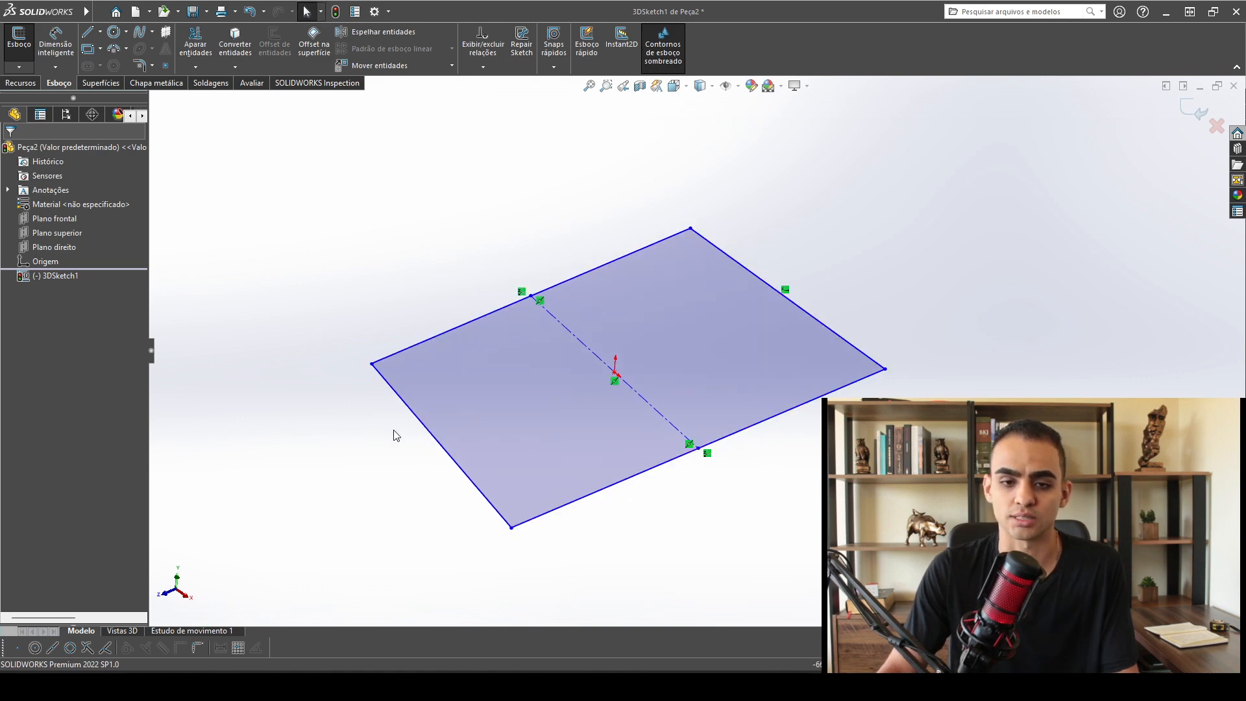
click(805, 314)
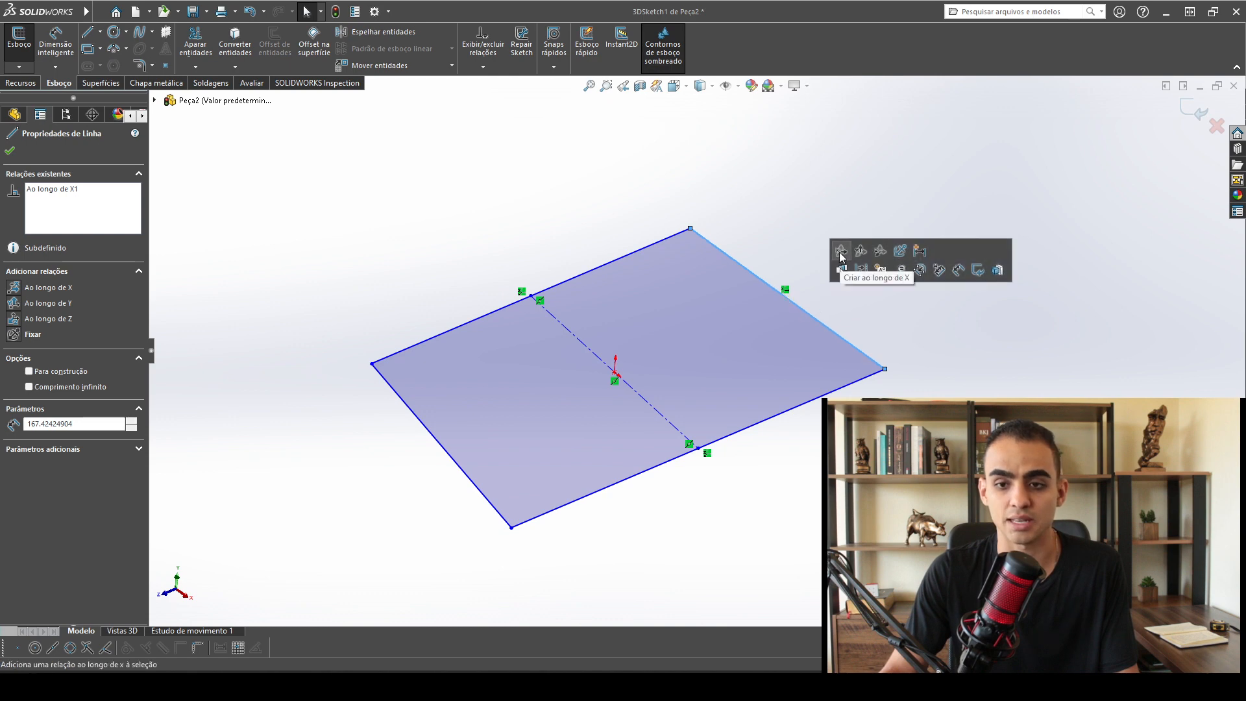
click(839, 251)
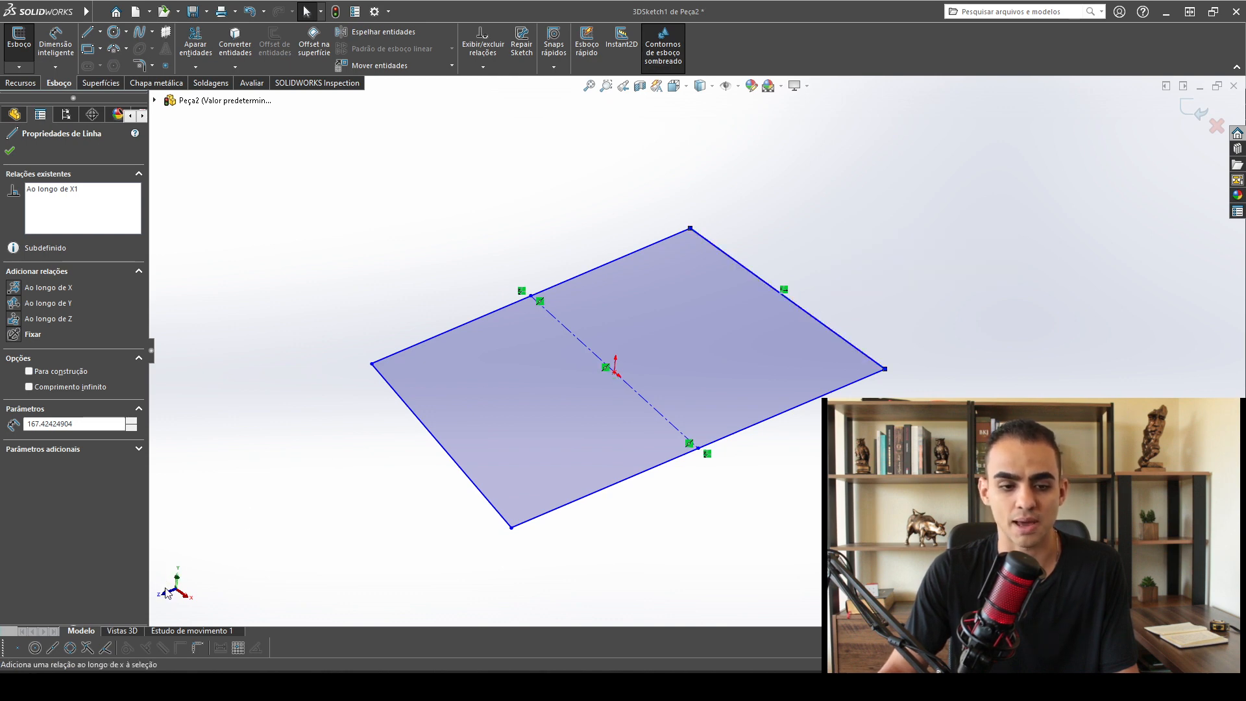
click(419, 494)
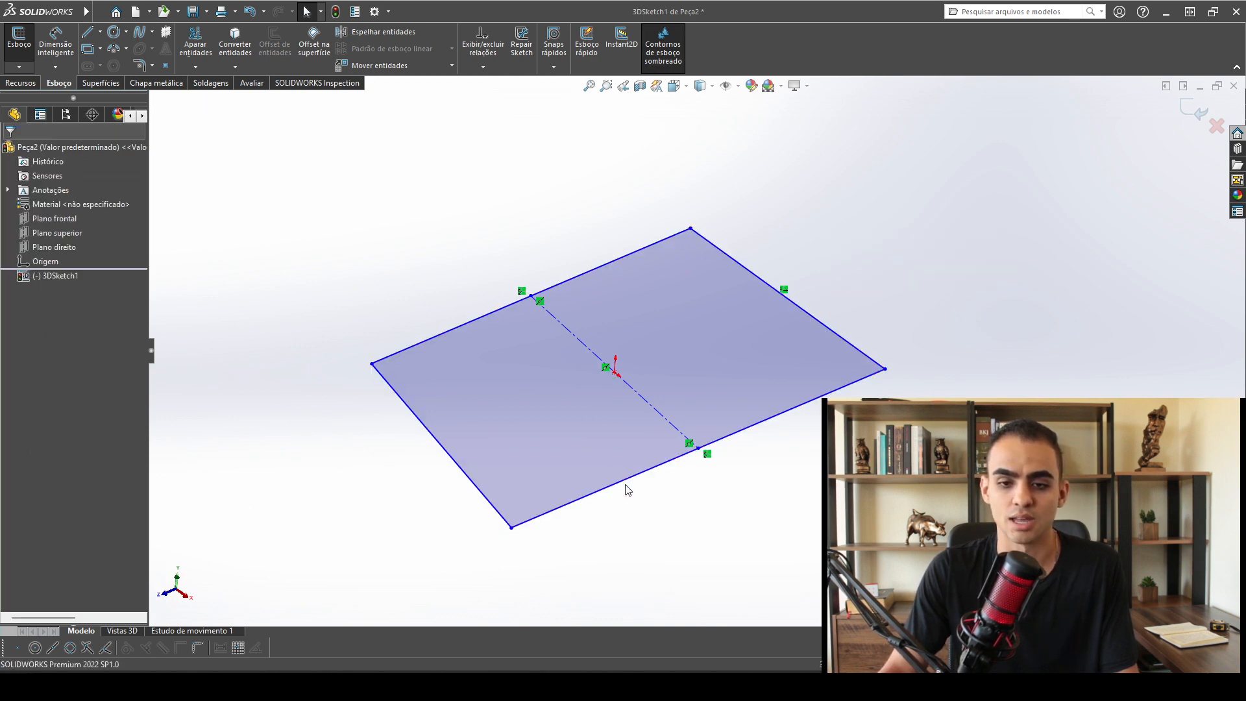
click(623, 486)
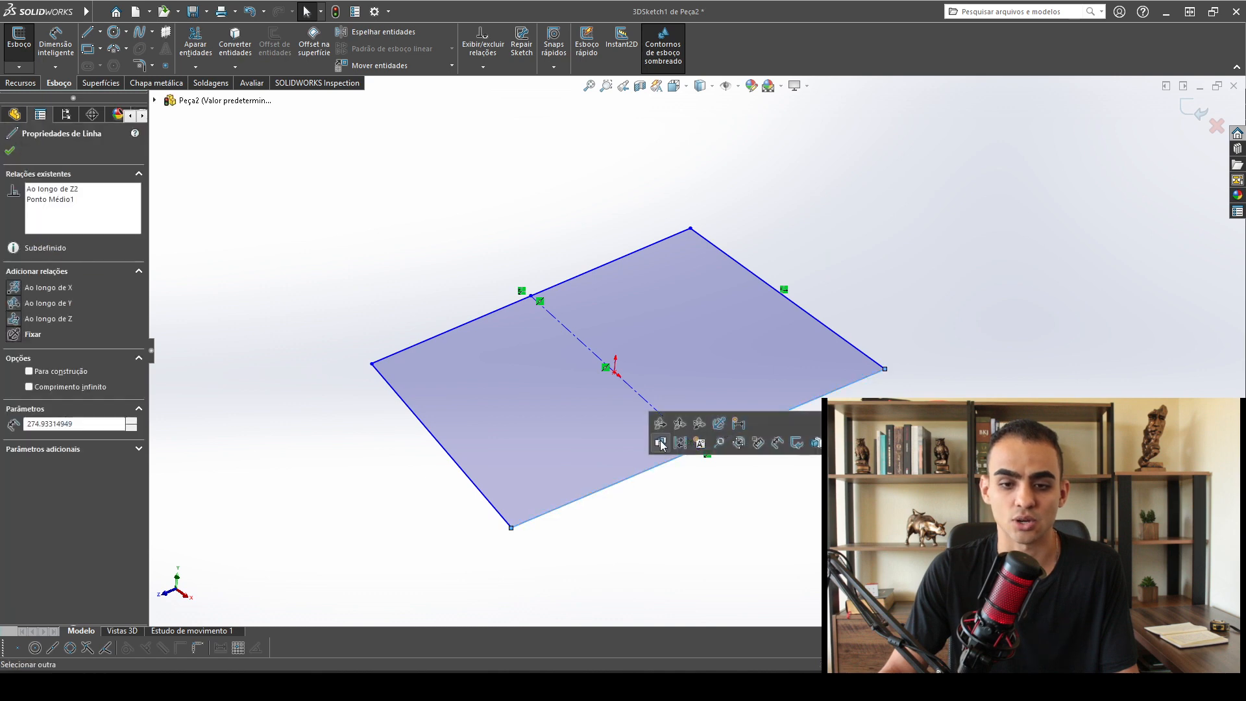
click(695, 434)
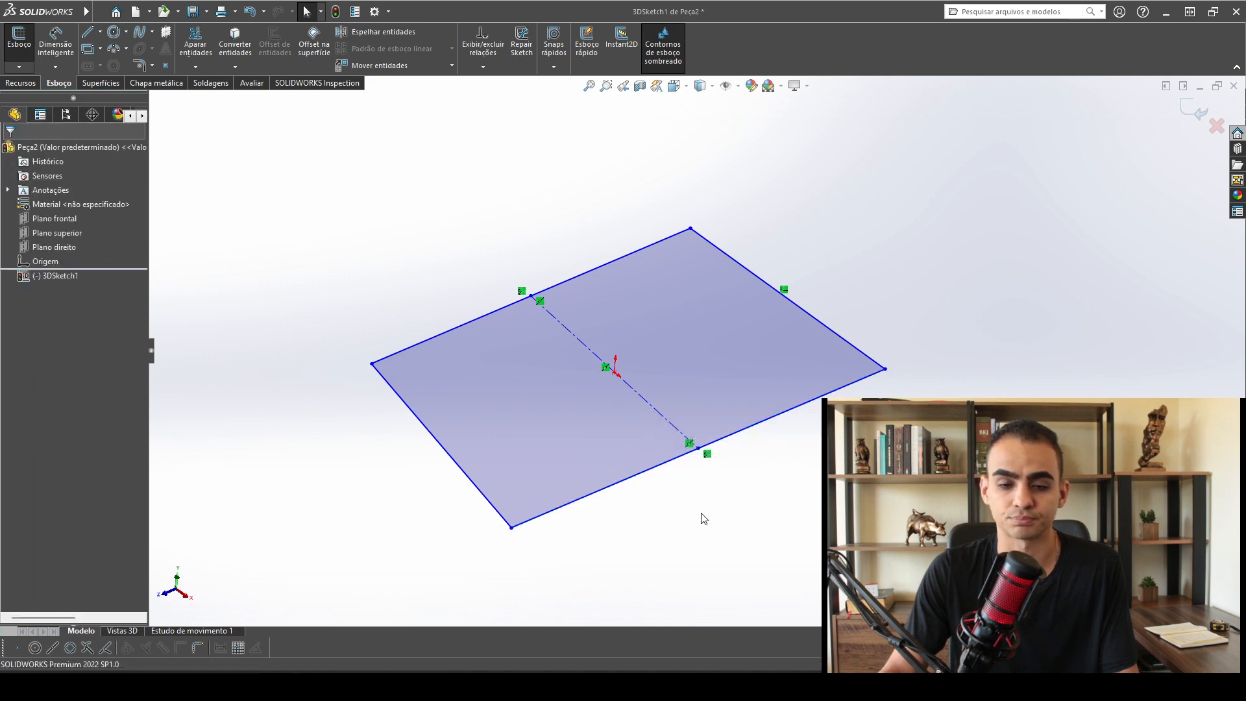
click(490, 507)
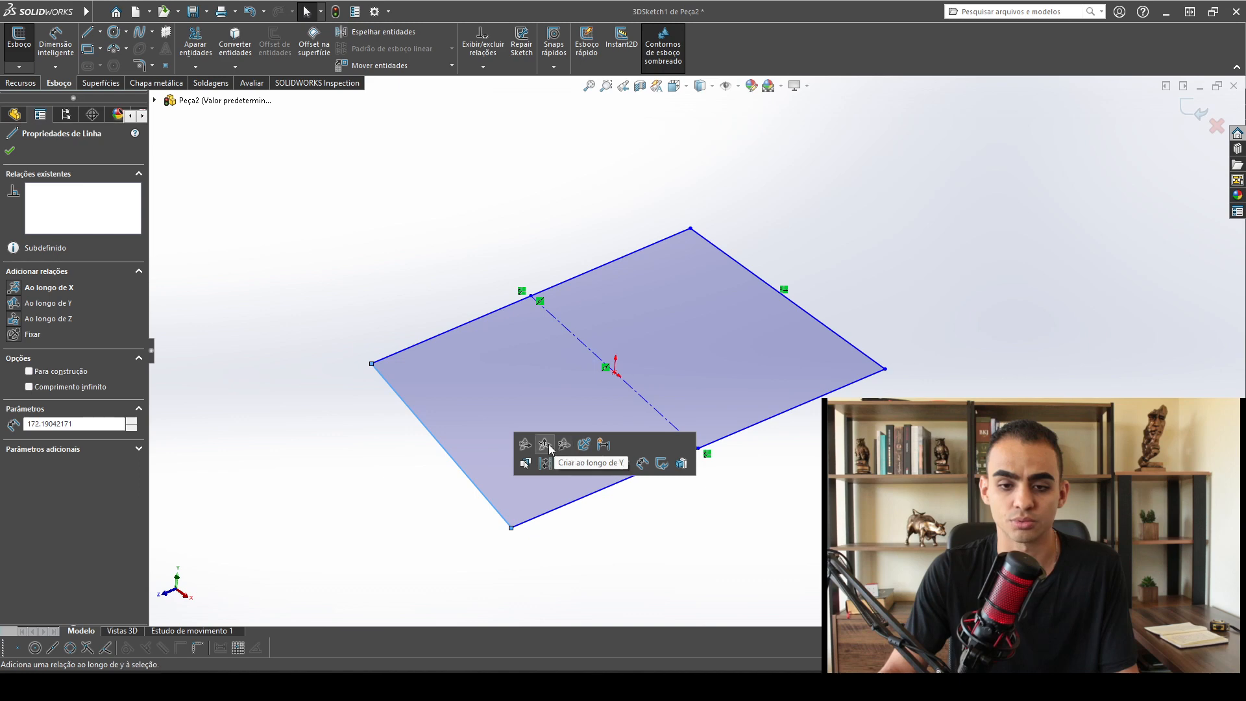
click(549, 447)
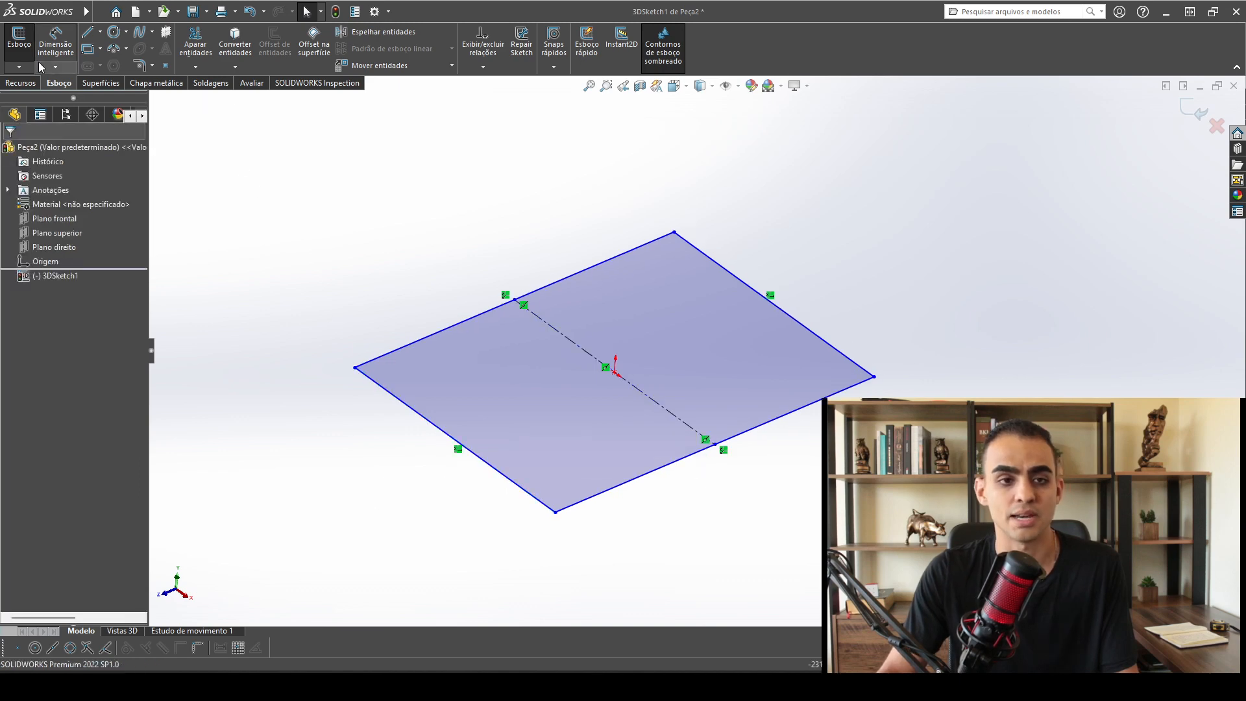
Dimension the outline's rear side along Z at 2000 mm.
click(40, 64)
click(472, 322)
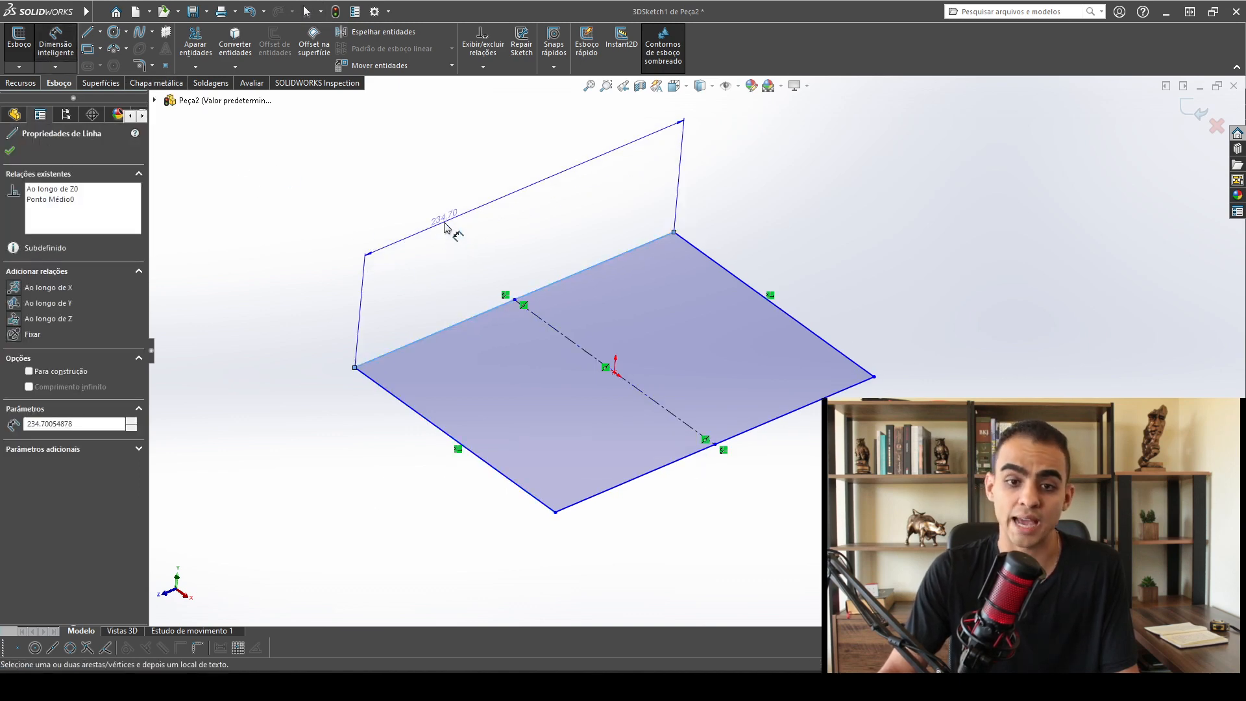
click(445, 223)
text(200)
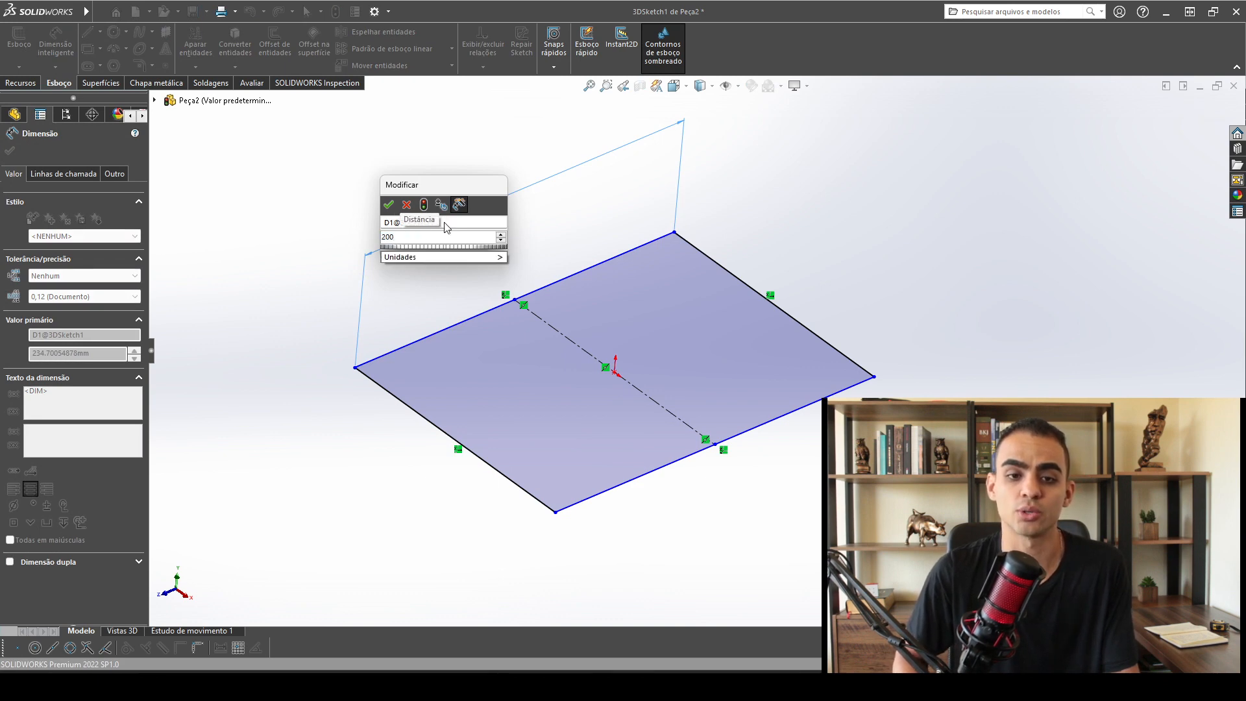
text(0)
key(Return)
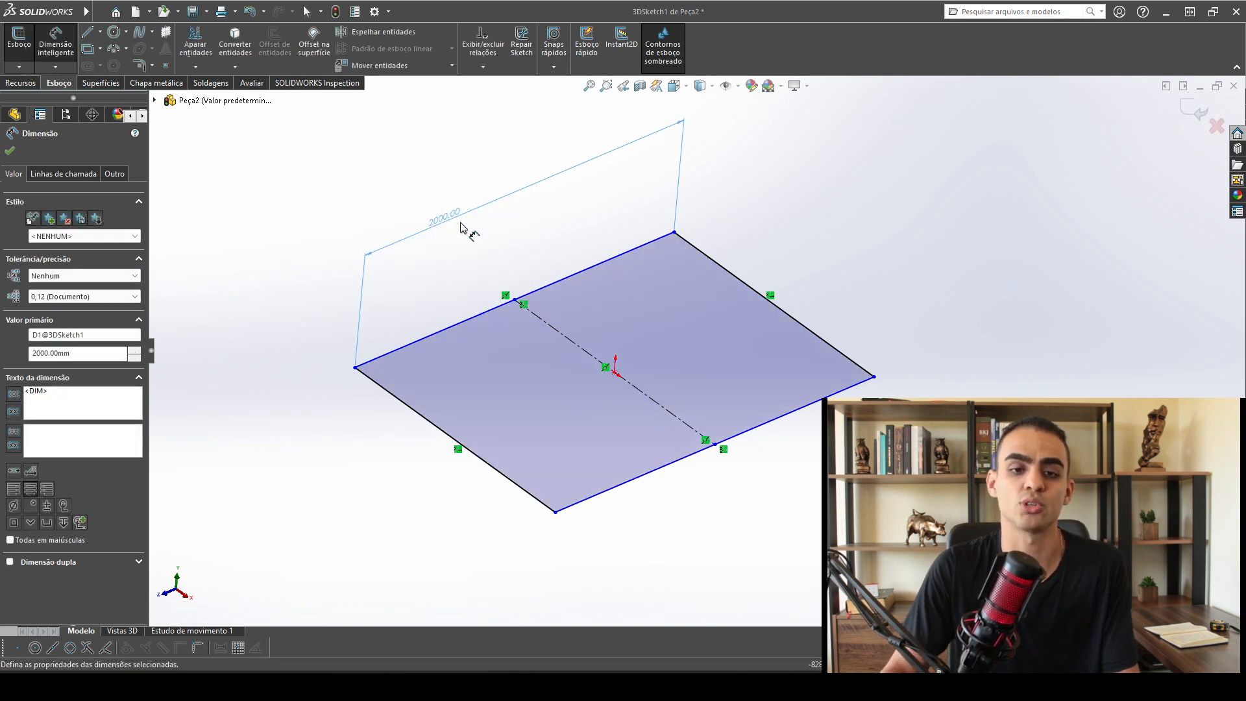
Dimension the outline's adjacent side along X at 2000 mm and end the dimensioning.
click(780, 318)
click(833, 267)
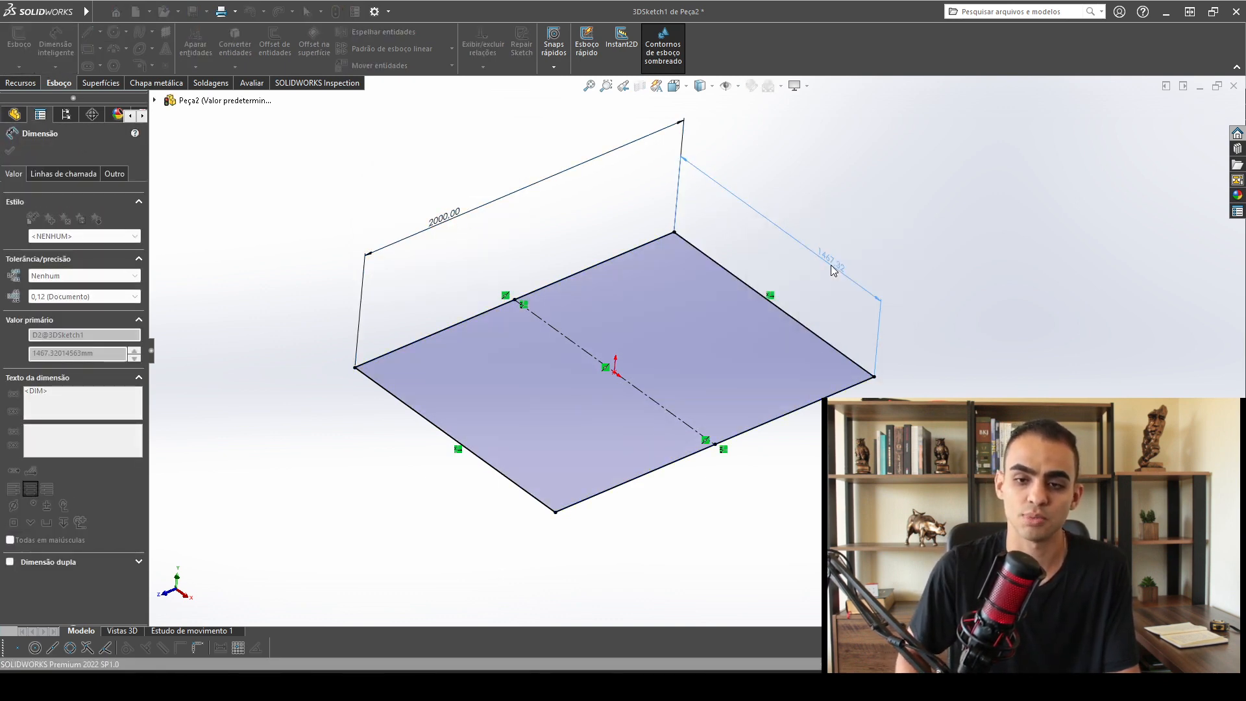
key(Escape)
key(Escape)
Sketch a leg line downward from the square's nearest corner on the XY plane.
scroll(651, 413, up, 1)
middle_drag(650, 414, 625, 365)
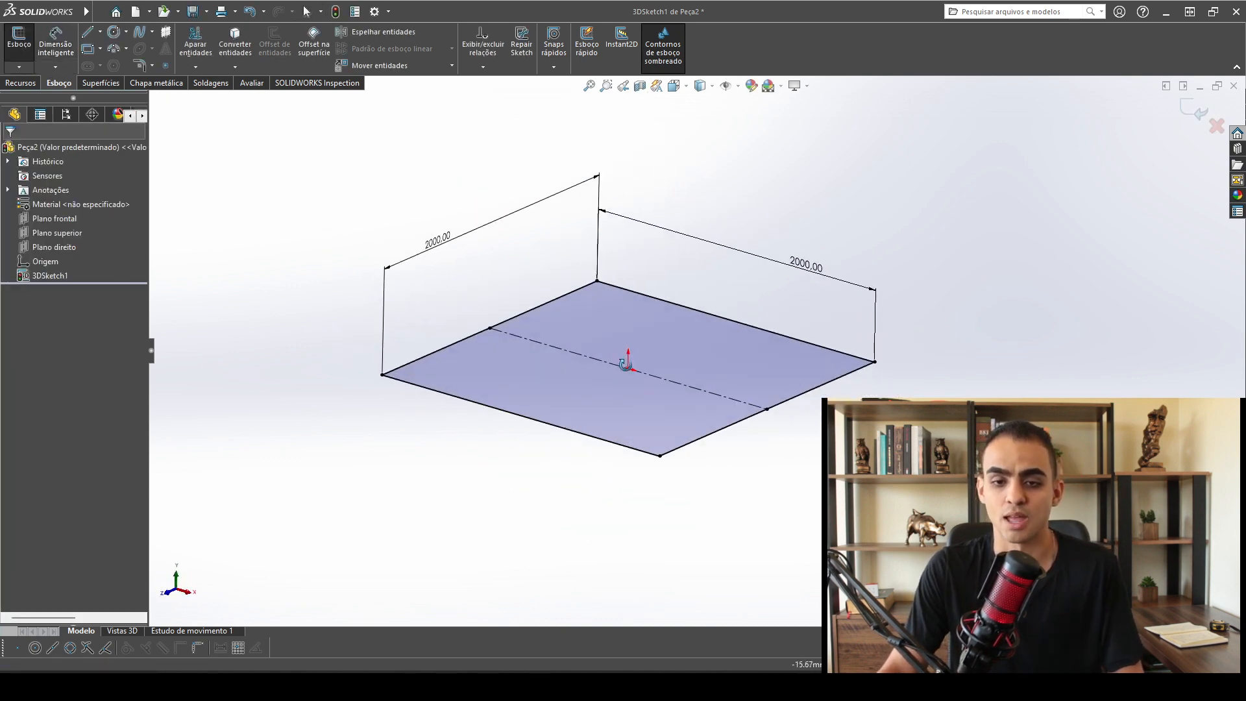
click(87, 31)
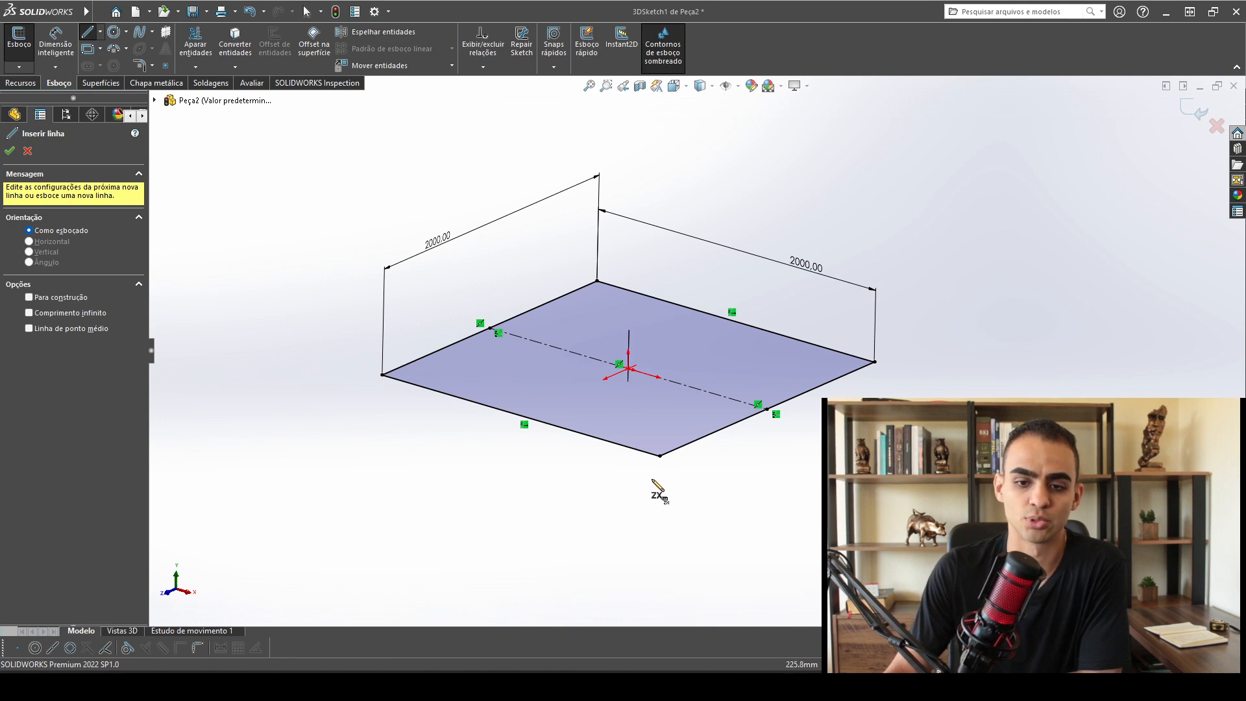
click(659, 456)
mouse_move(675, 547)
middle_down()
mouse_move(710, 498)
mouse_move(790, 464)
middle_up()
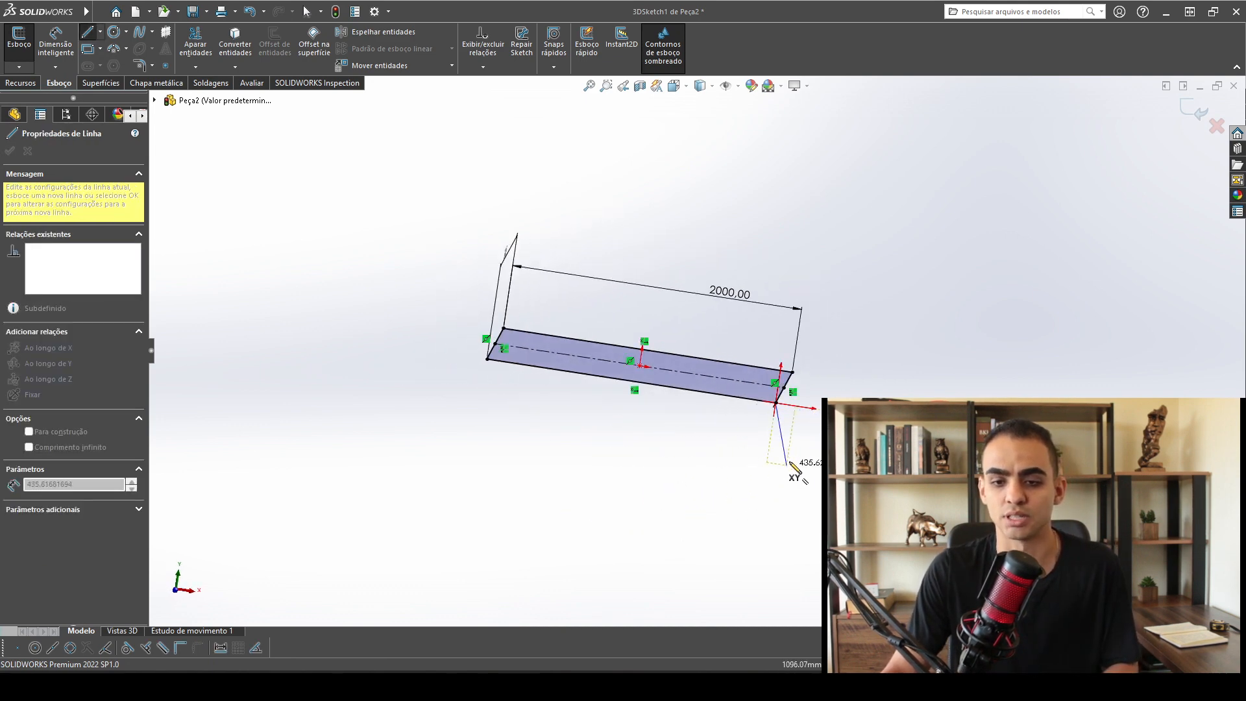
click(755, 579)
key(Escape)
middle_drag(773, 492, 724, 500)
Sketch a leg line downward from the square's rear right corner on the XY plane.
key(l)
click(819, 365)
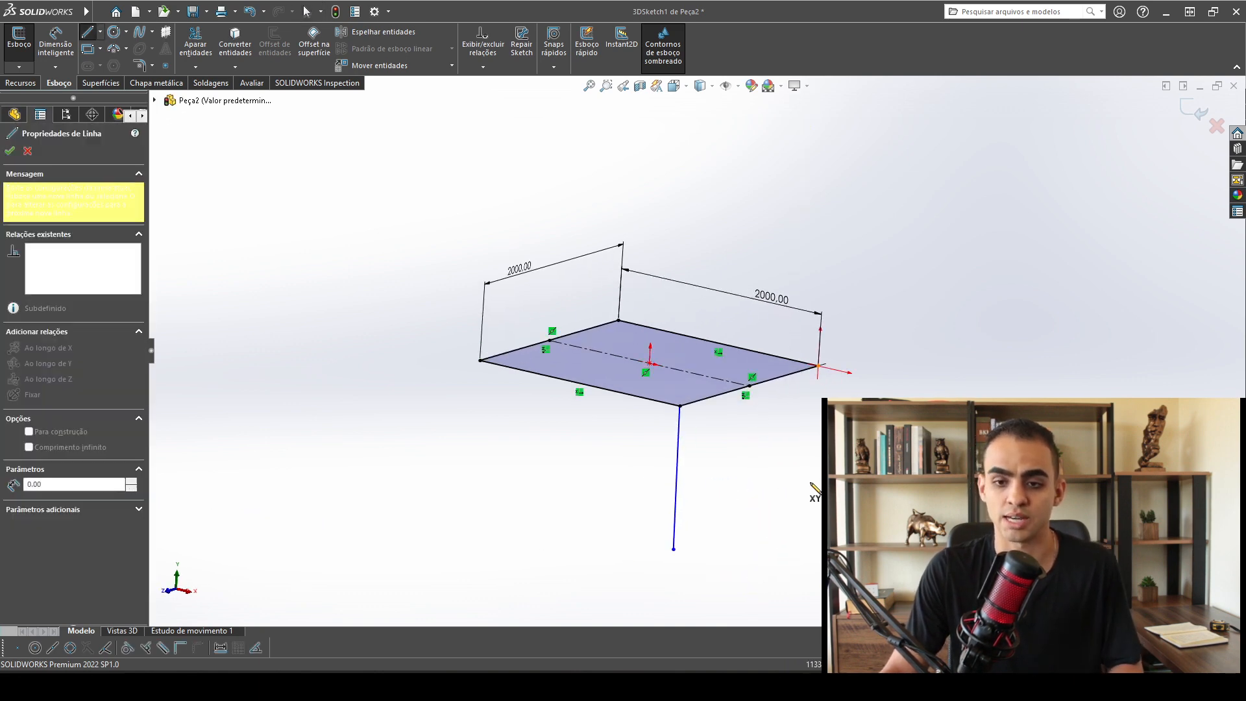
click(809, 529)
key(Escape)
Sketch a third leg line straight down along Y from the square's rear left corner.
middle_drag(515, 437, 640, 451)
key(l)
click(483, 378)
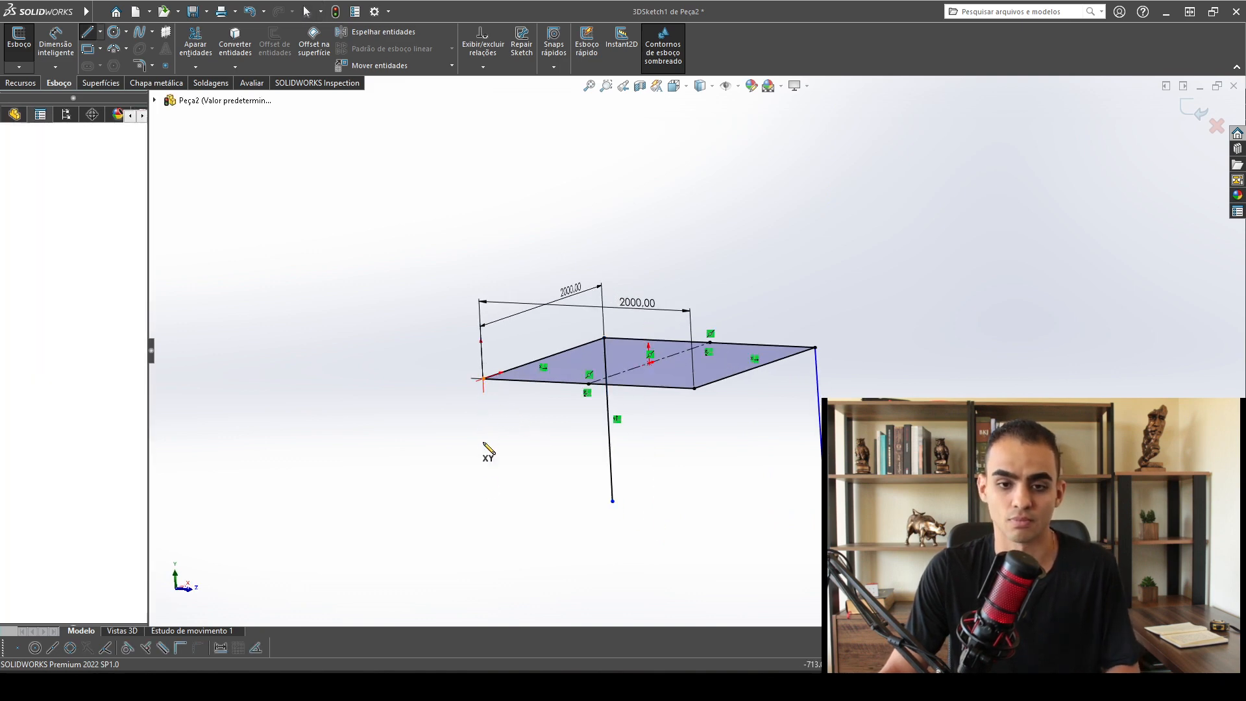
click(490, 522)
key(Escape)
Sketch the fourth leg line, about 1505 mm long, straight down from the square's remaining front left corner.
middle_drag(718, 481, 740, 462)
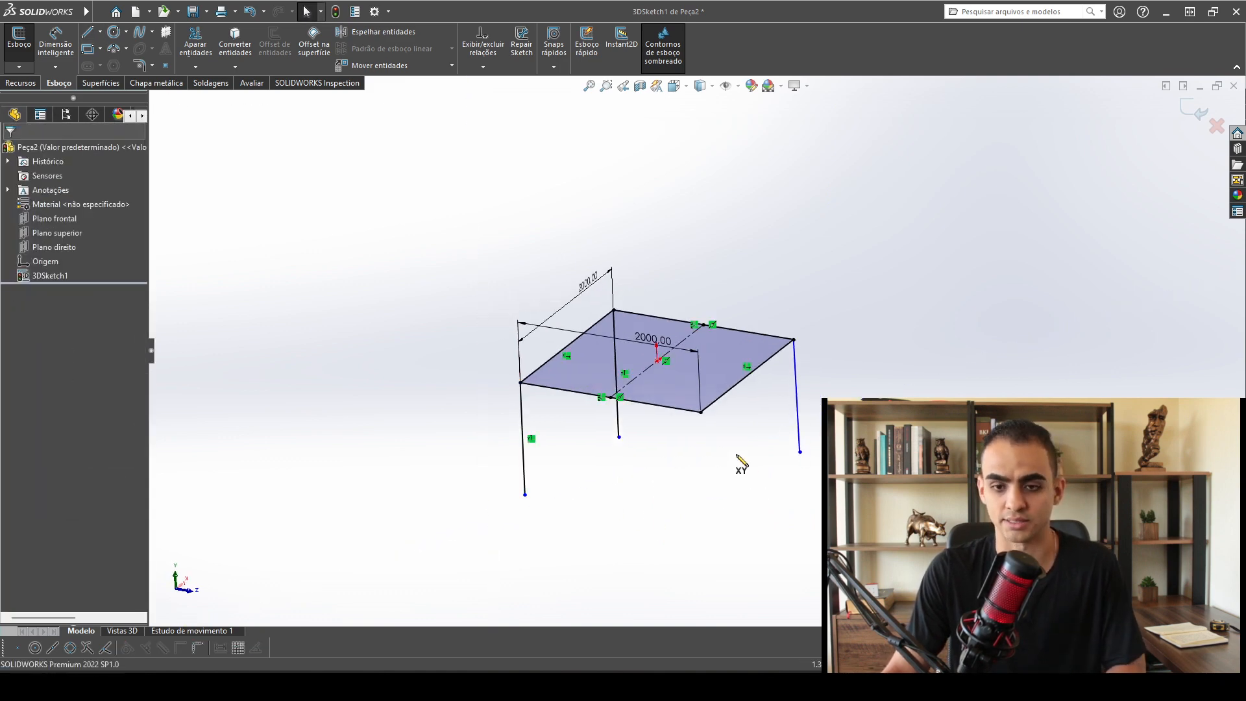
key(l)
click(701, 413)
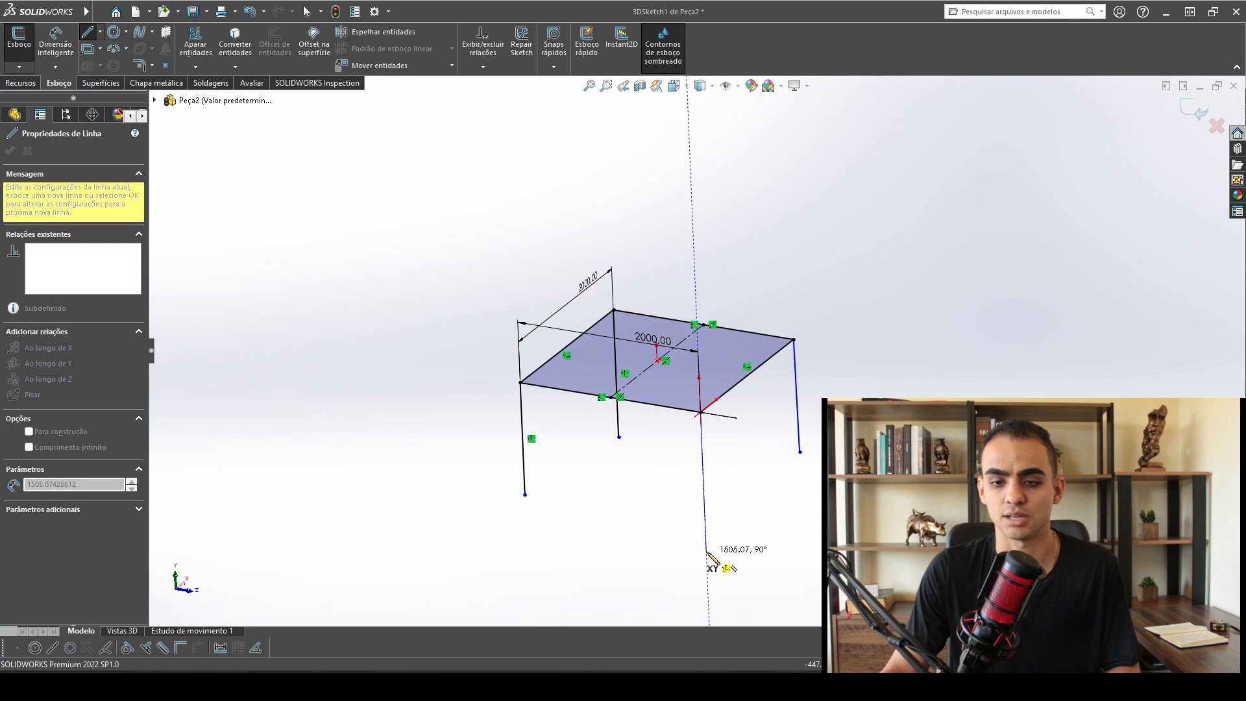
click(718, 556)
key(Escape)
Constrain the still unaligned front right leg along Y.
mouse_move(717, 509)
middle_down()
mouse_move(702, 442)
mouse_move(799, 444)
middle_up()
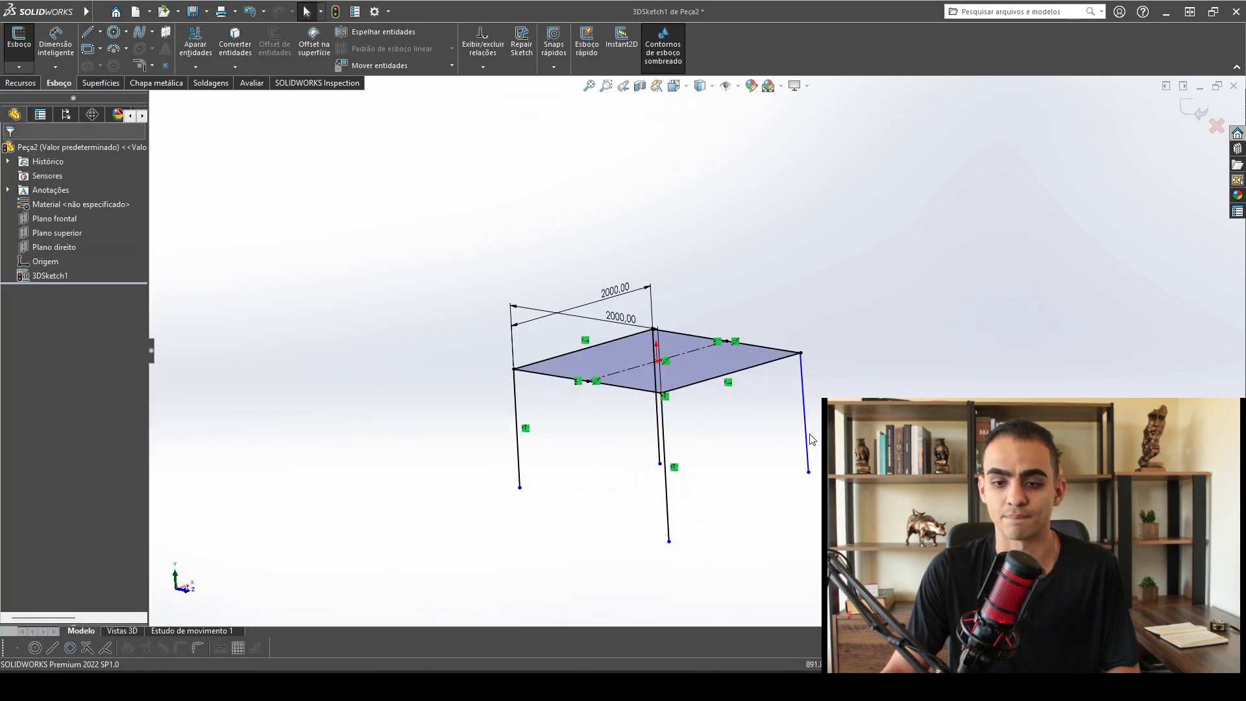
click(811, 440)
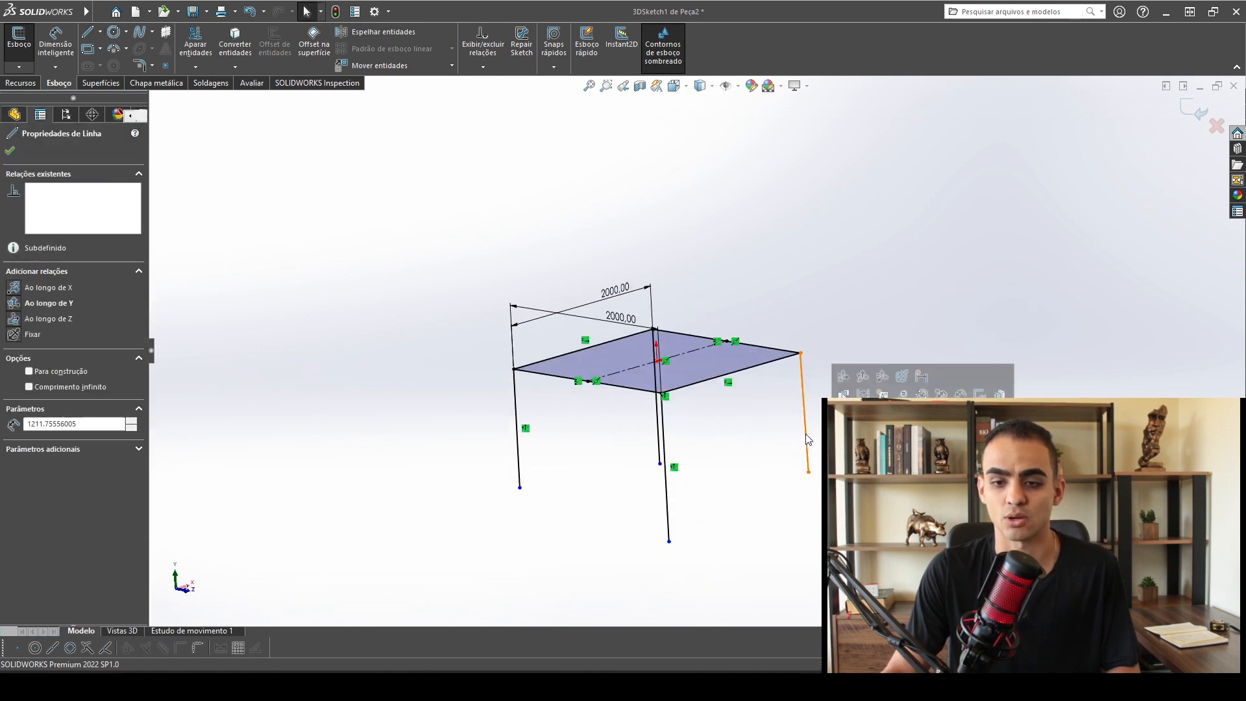
click(859, 376)
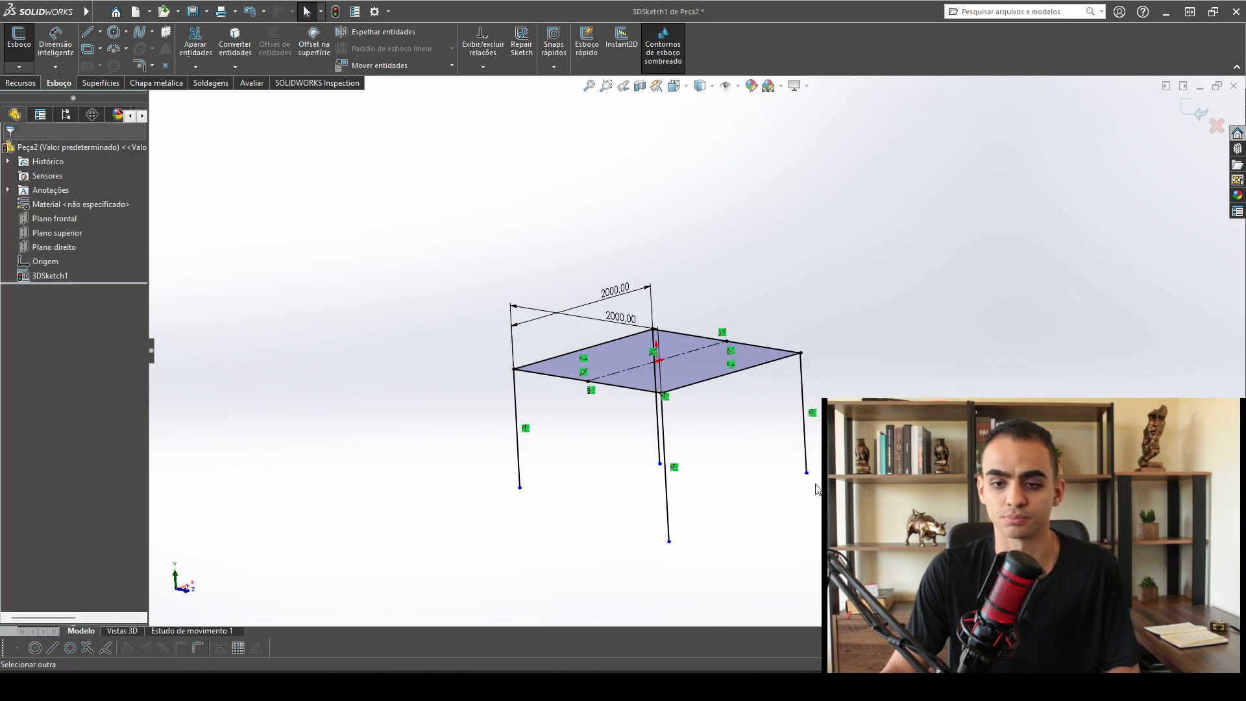
Select all four leg lines together and make them equal in length.
middle_drag(815, 488, 813, 429)
drag(849, 574, 461, 434)
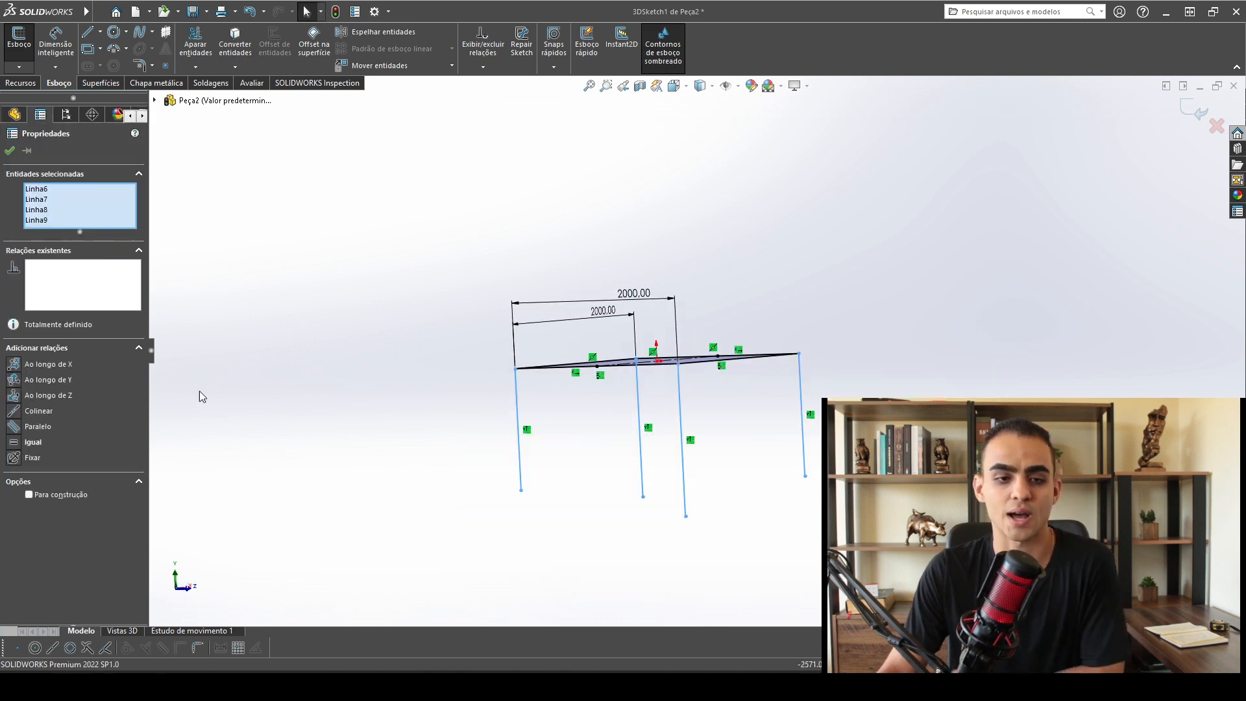
click(14, 443)
click(344, 371)
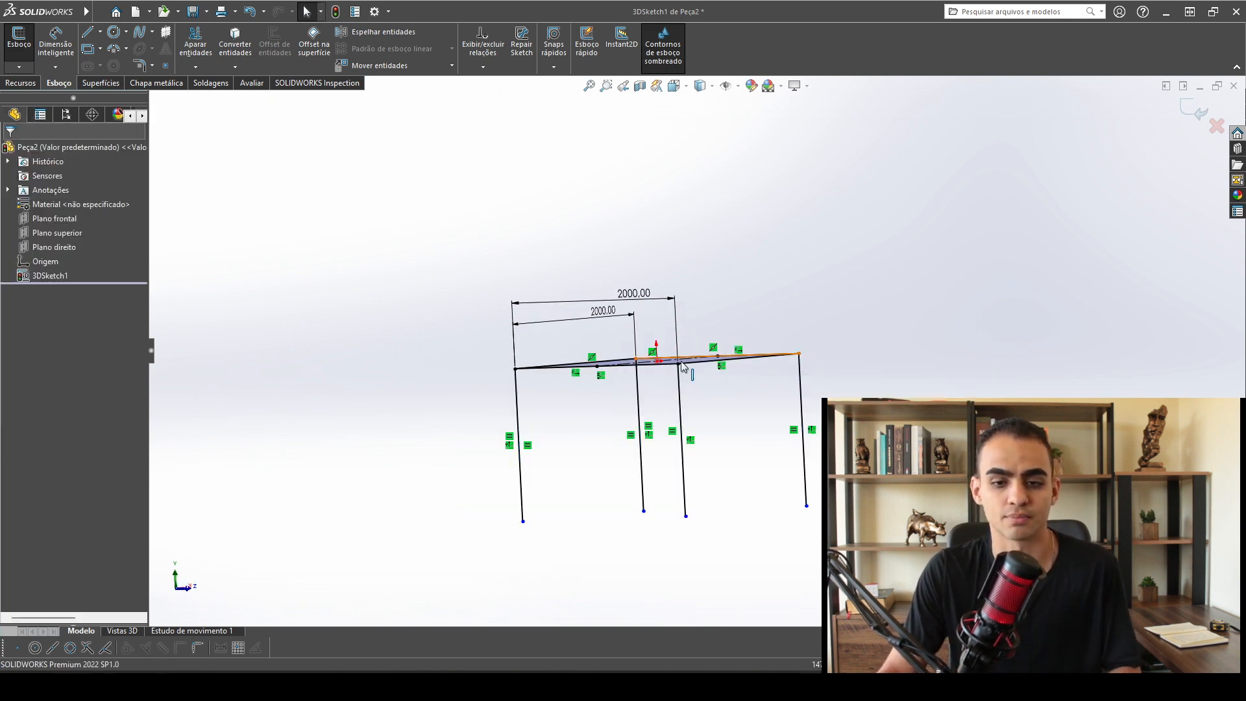
Dimension one leg's length at 1500 mm and end the dimensioning.
middle_drag(686, 370, 584, 416)
click(53, 53)
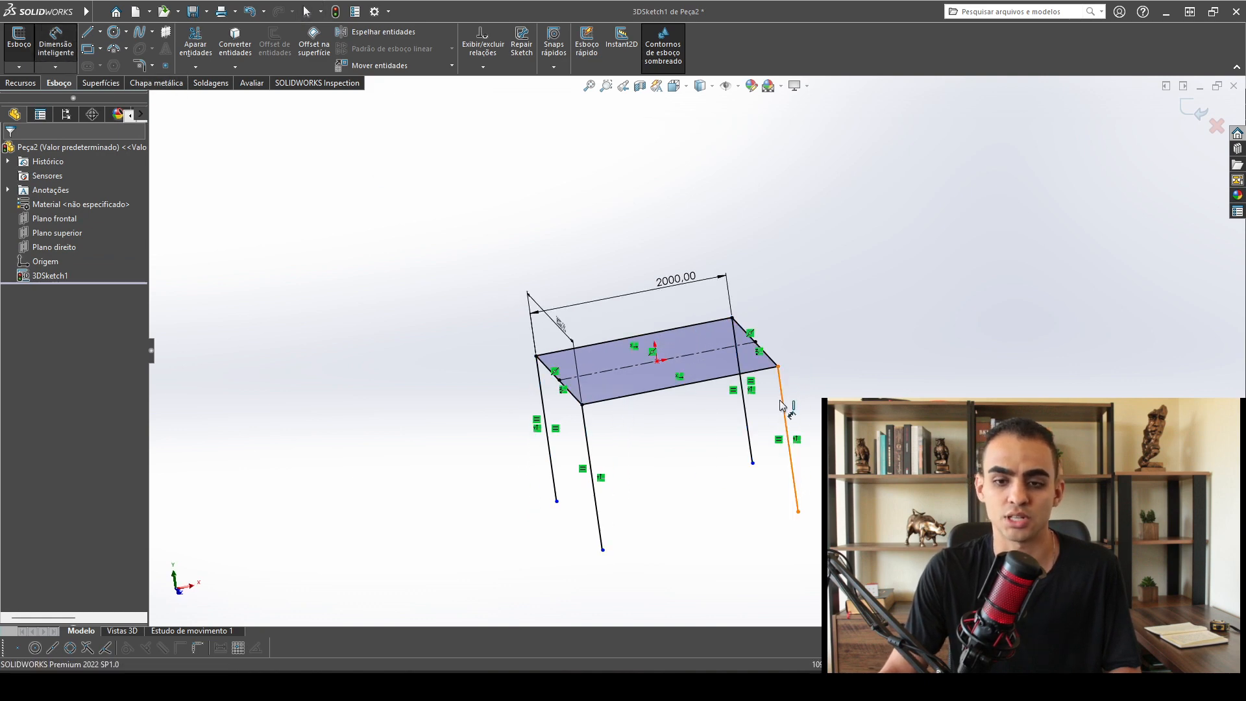
click(780, 404)
scroll(908, 499, down, 2)
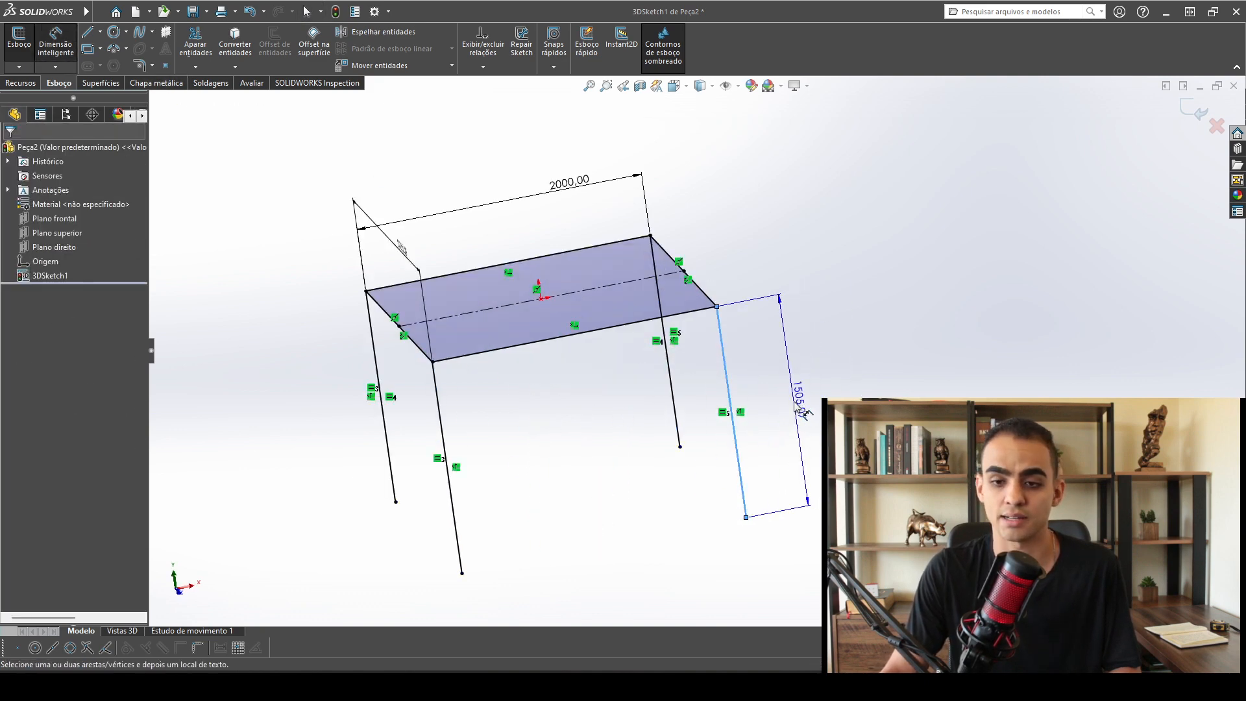
click(796, 407)
text(1500)
key(Return)
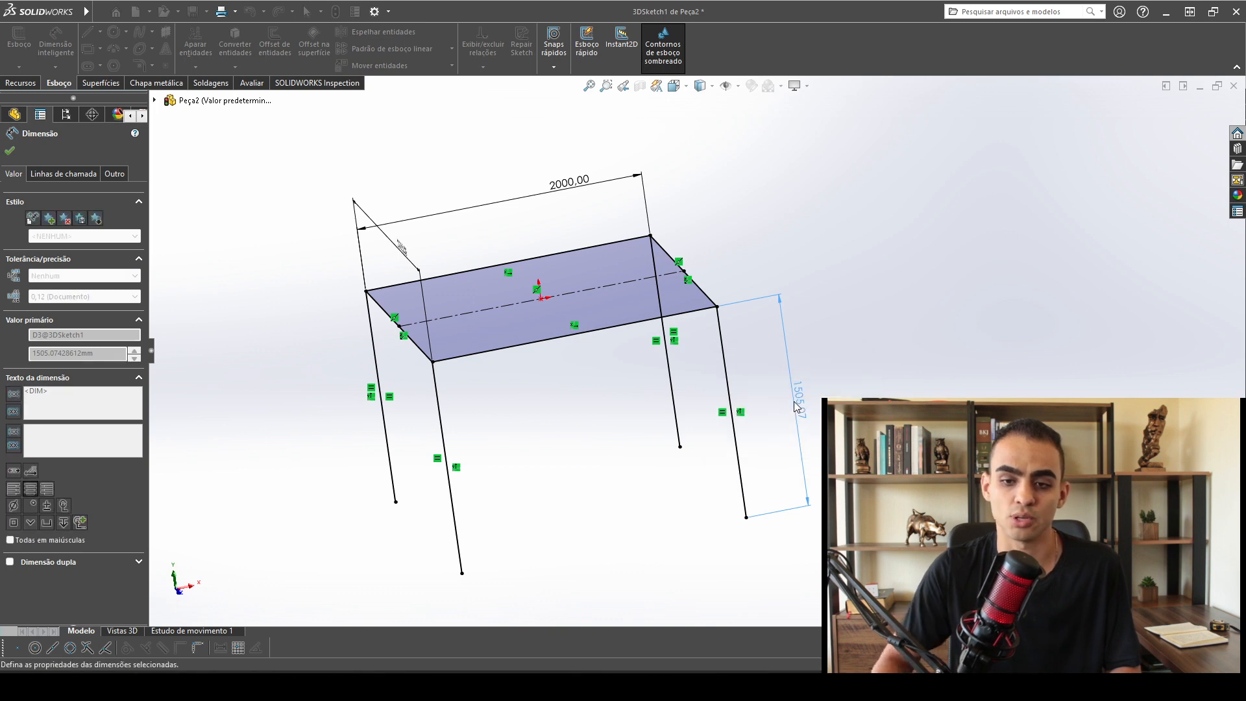
key(Escape)
Sketch a closed four-line lower frame connecting all four legs above their feet, starting with a front line along X.
mouse_move(785, 399)
middle_down()
mouse_move(749, 376)
mouse_move(656, 417)
mouse_move(716, 441)
mouse_move(671, 414)
mouse_move(716, 476)
middle_up()
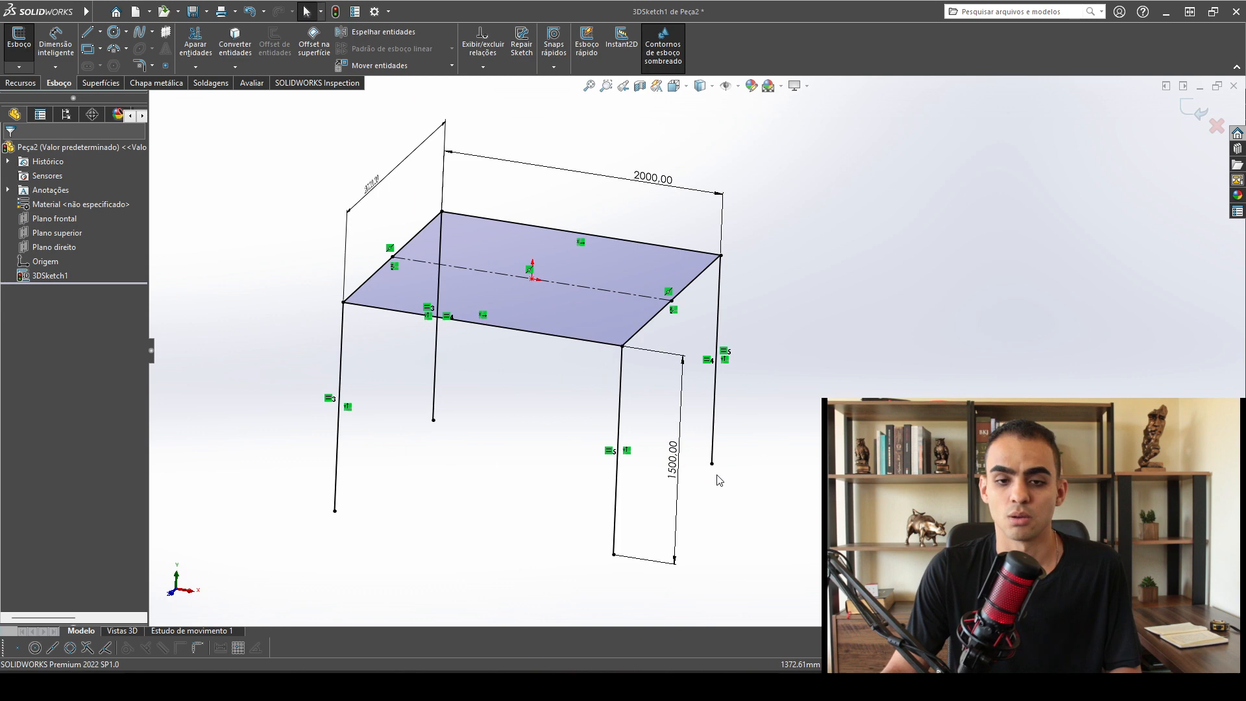
click(87, 31)
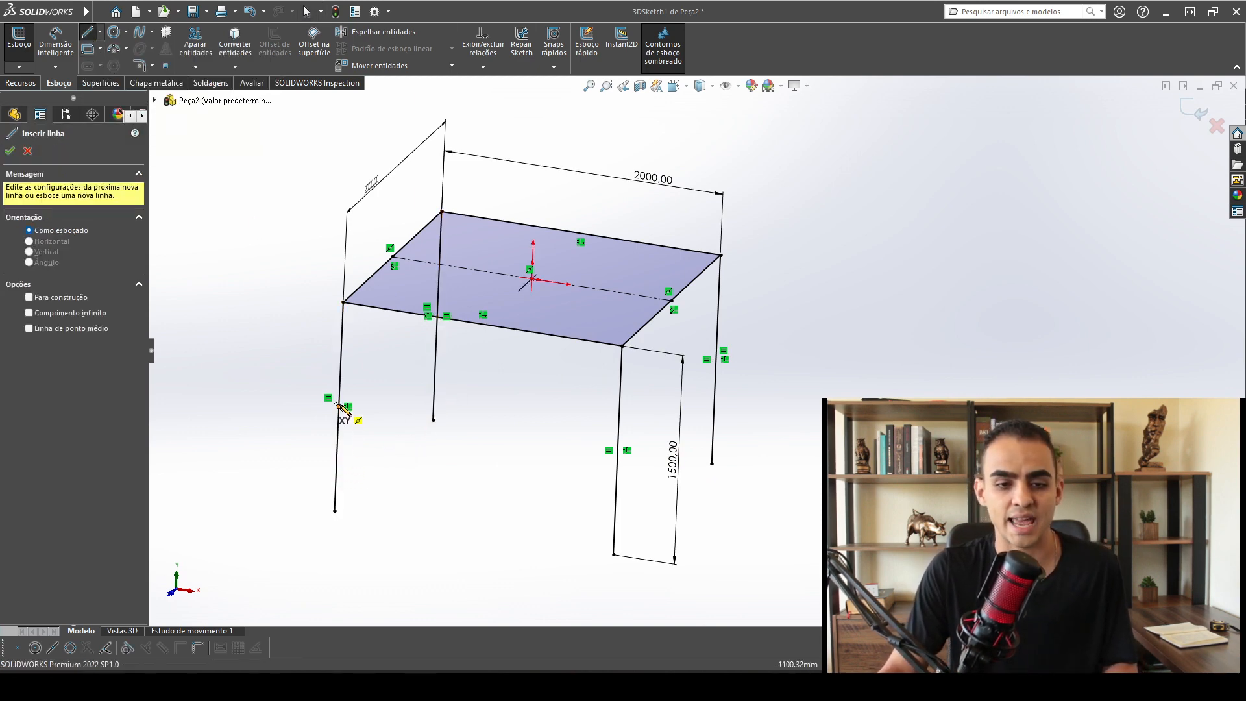
click(336, 464)
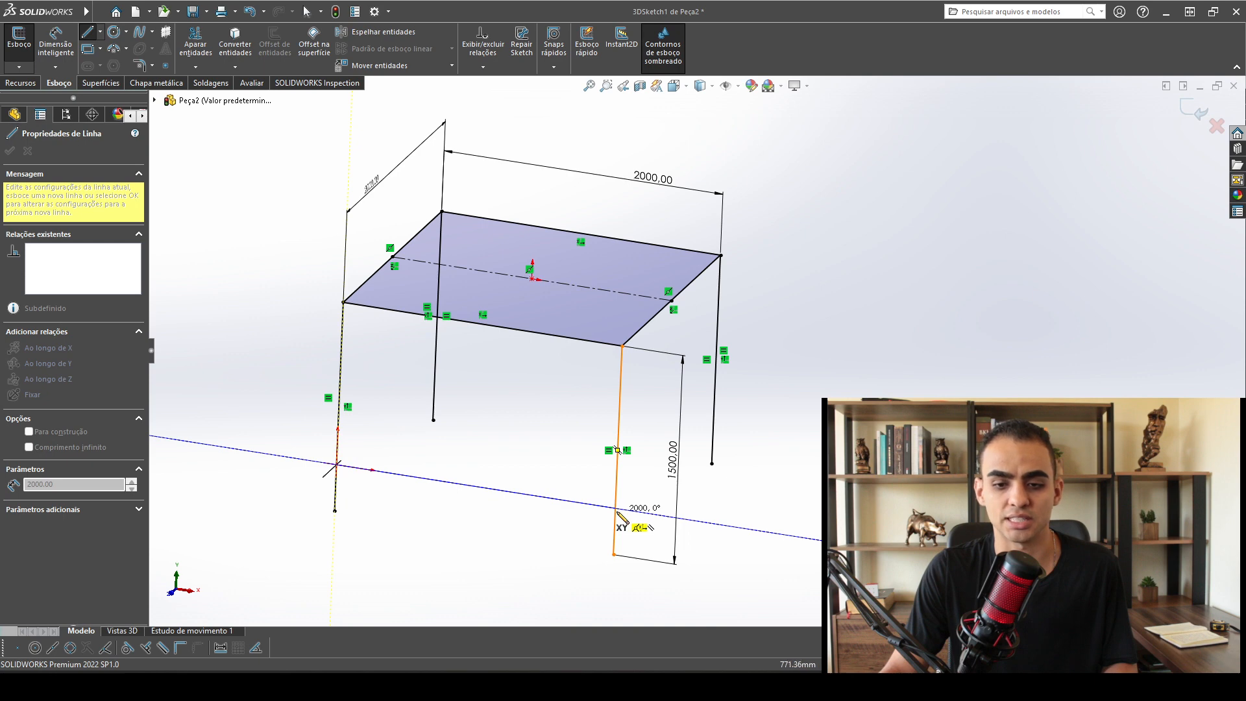
middle_drag(621, 517, 571, 524)
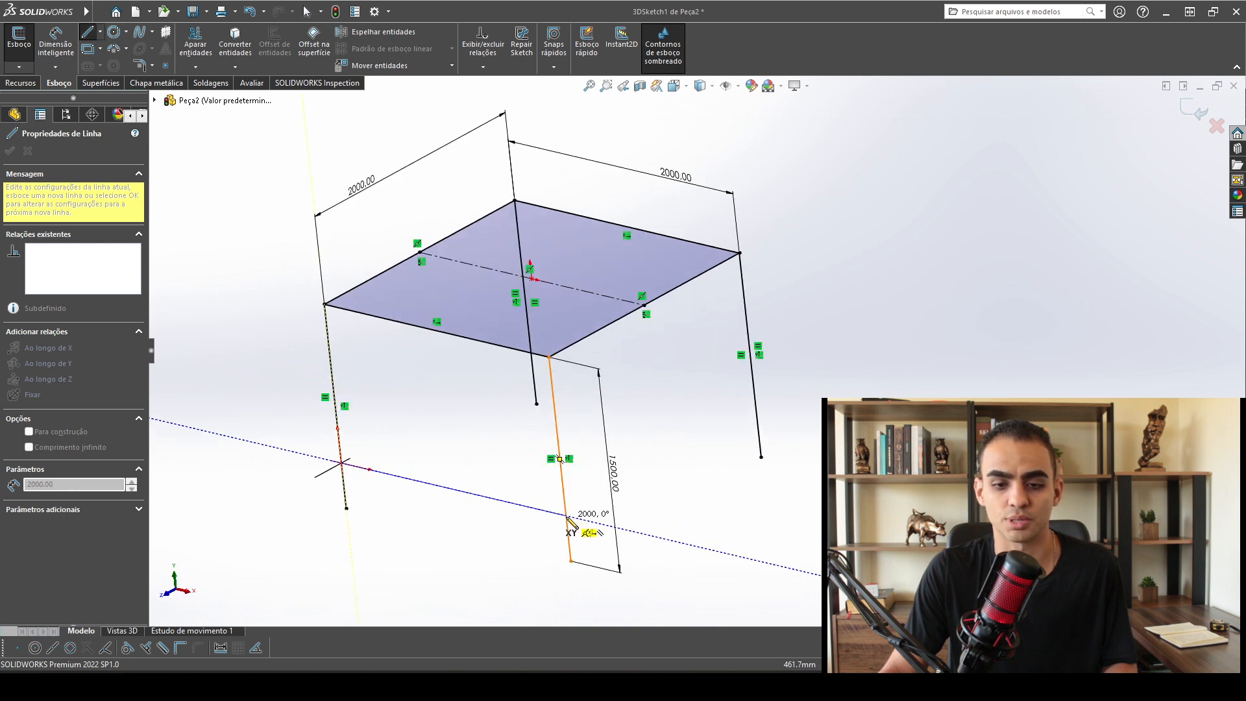
click(566, 516)
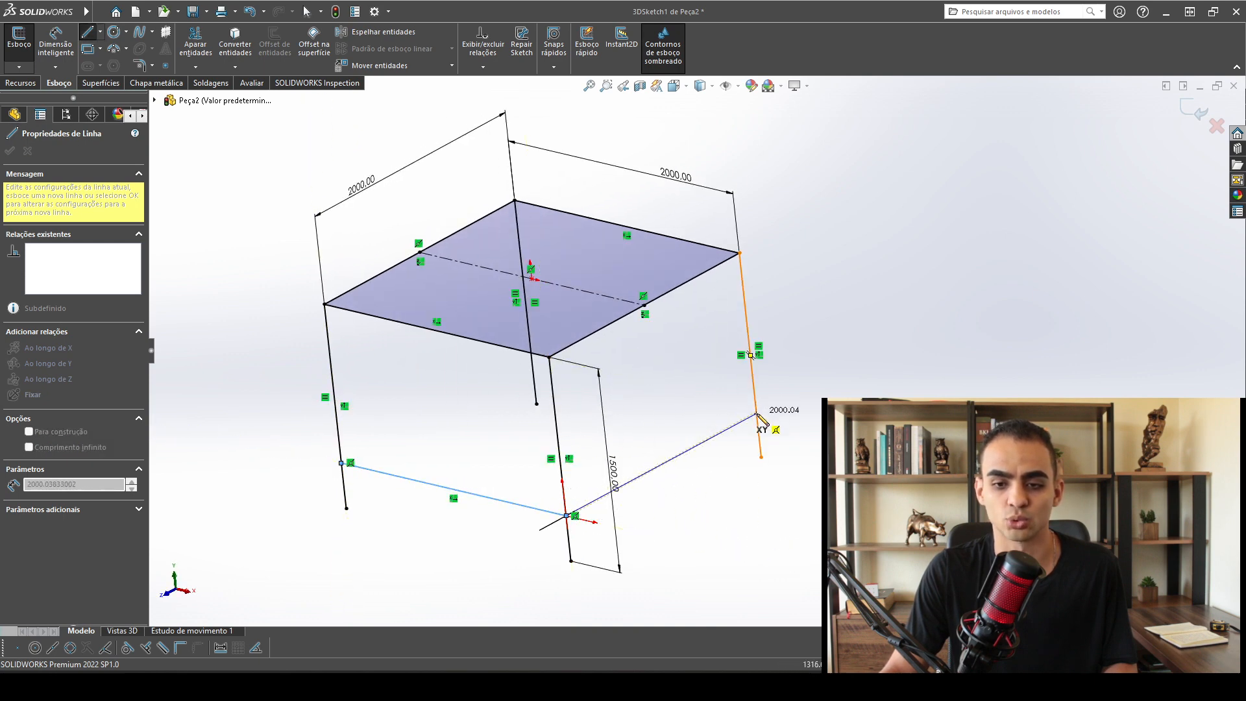
click(756, 410)
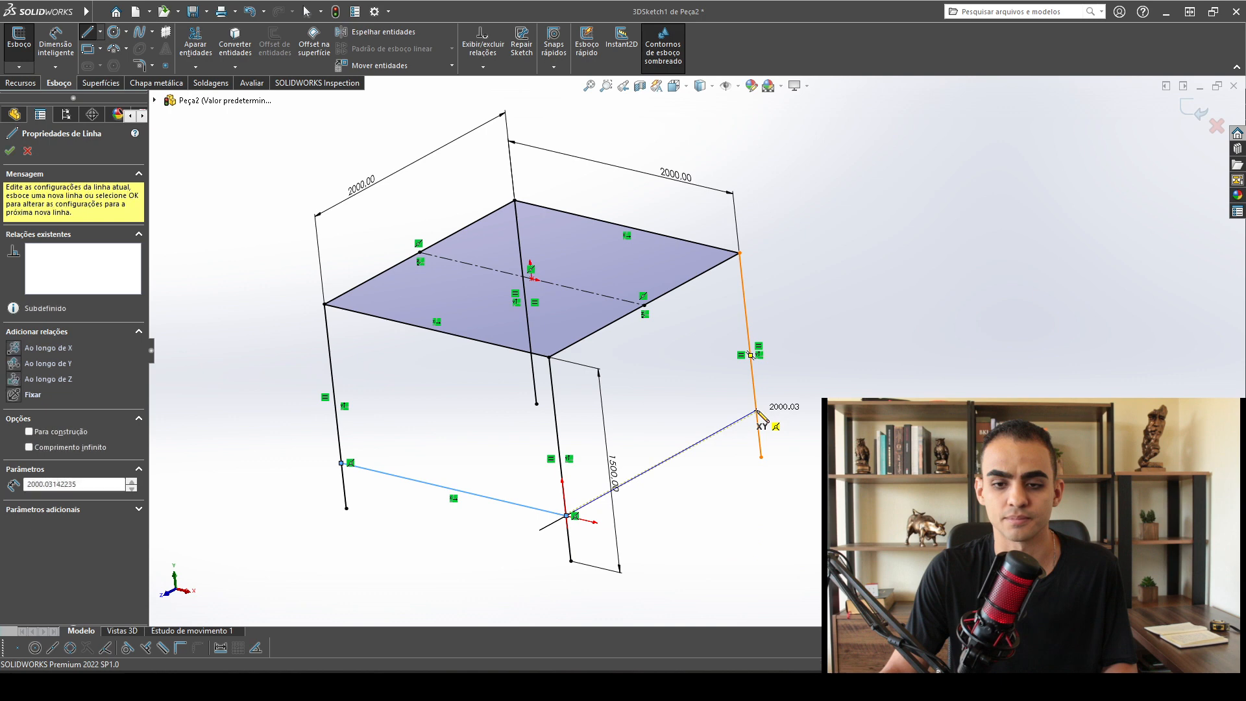
click(532, 358)
click(342, 462)
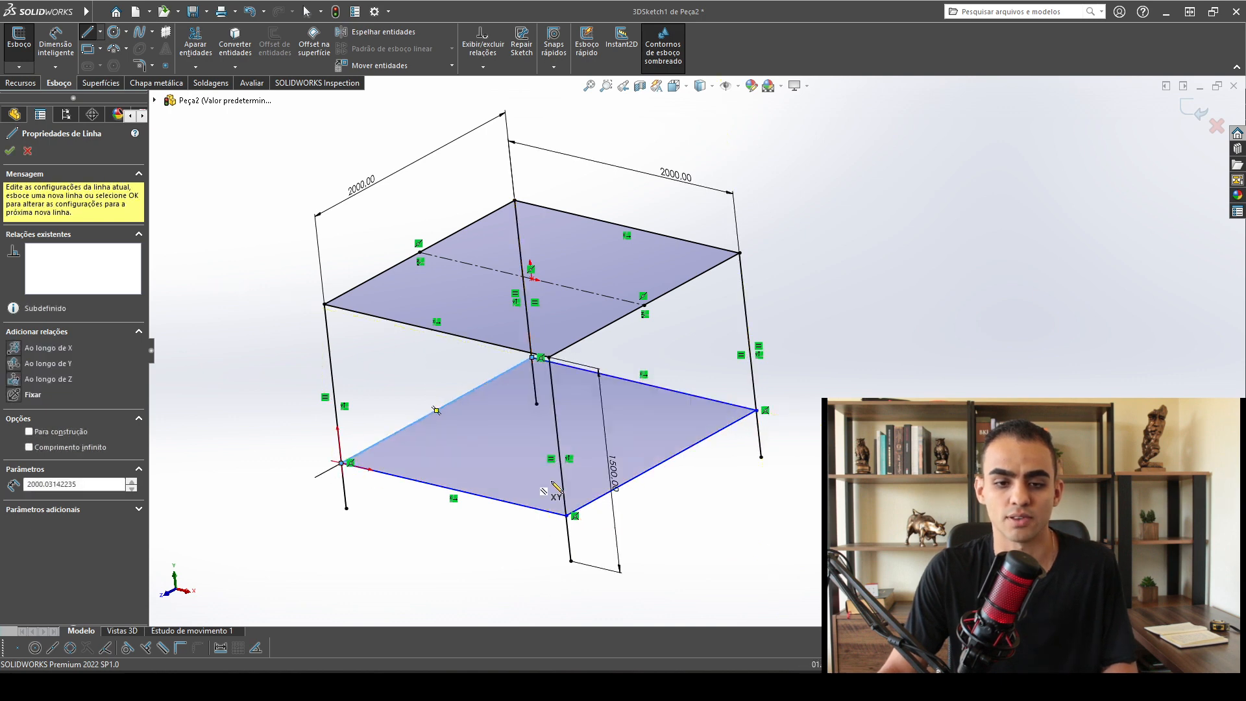
key(Escape)
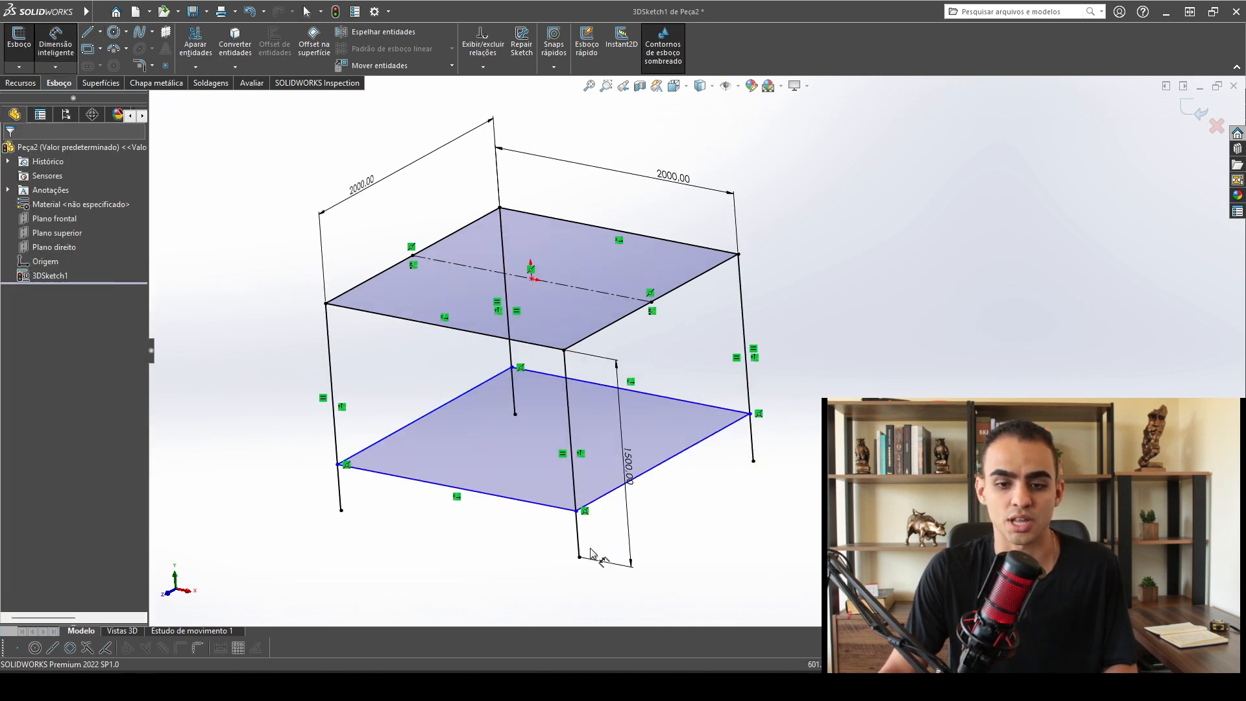
Dimension the height from the front right leg's foot to the lower frame's corner at 400 mm.
click(579, 556)
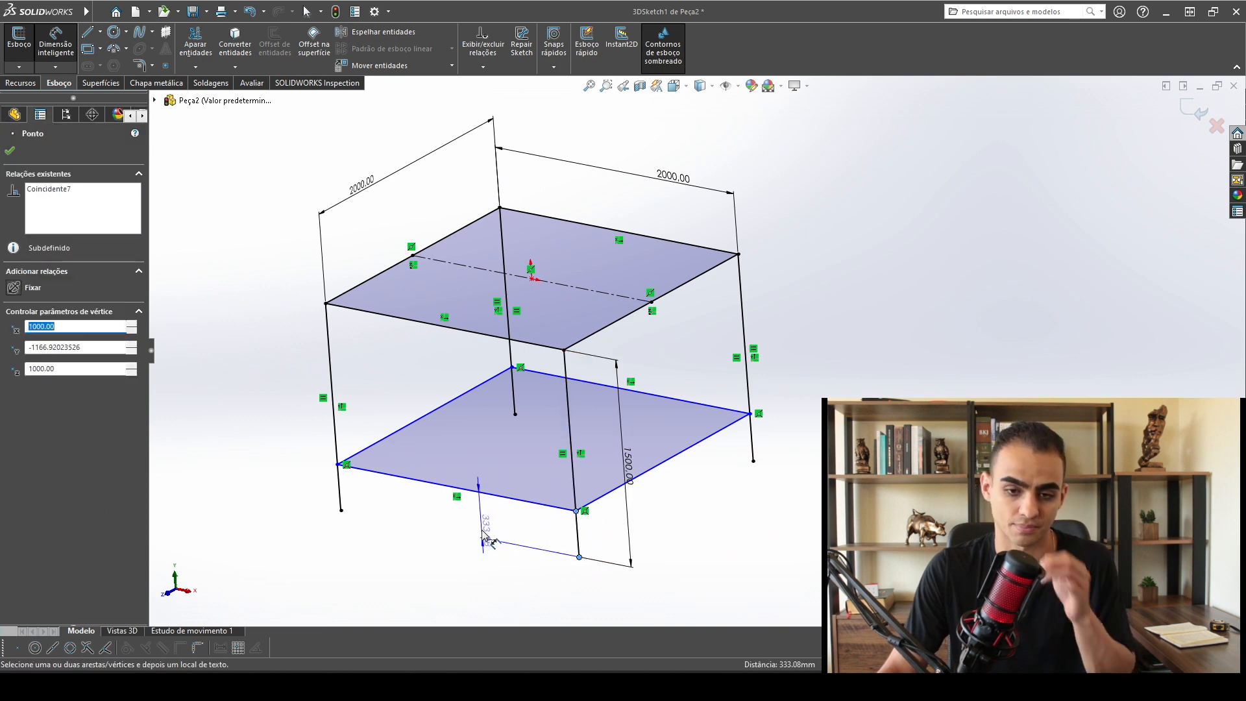
click(488, 516)
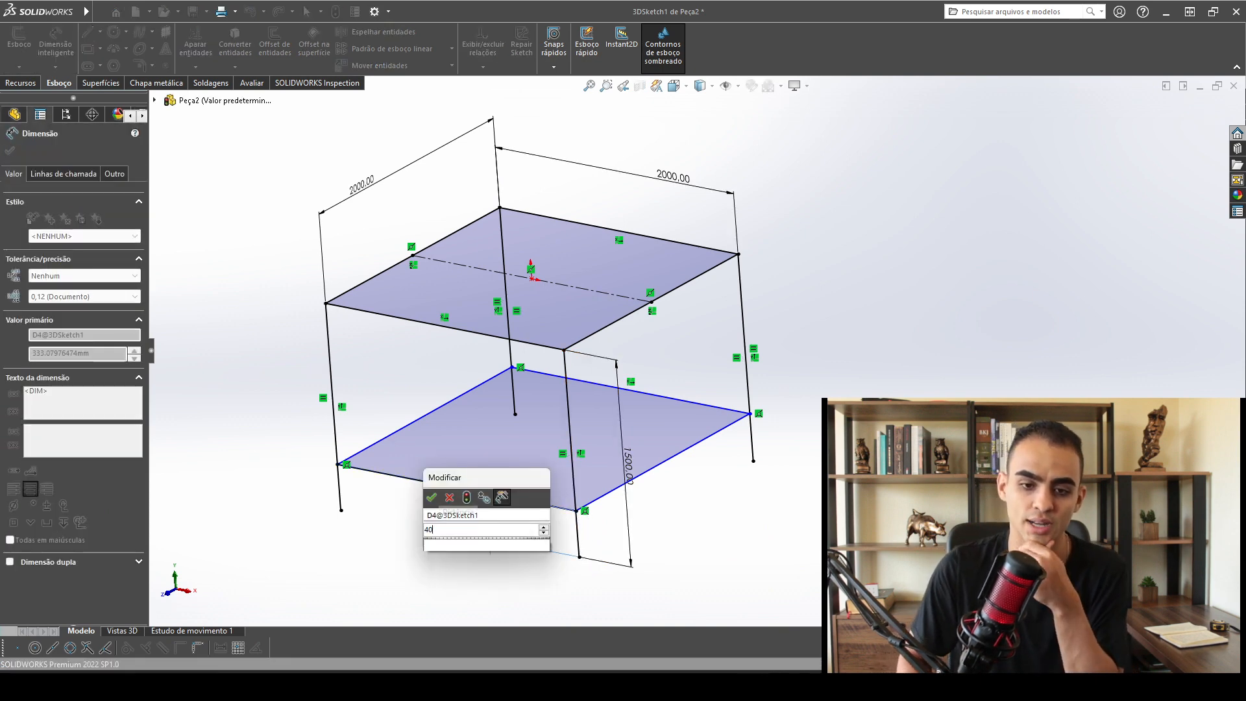
key(Return)
key(Escape)
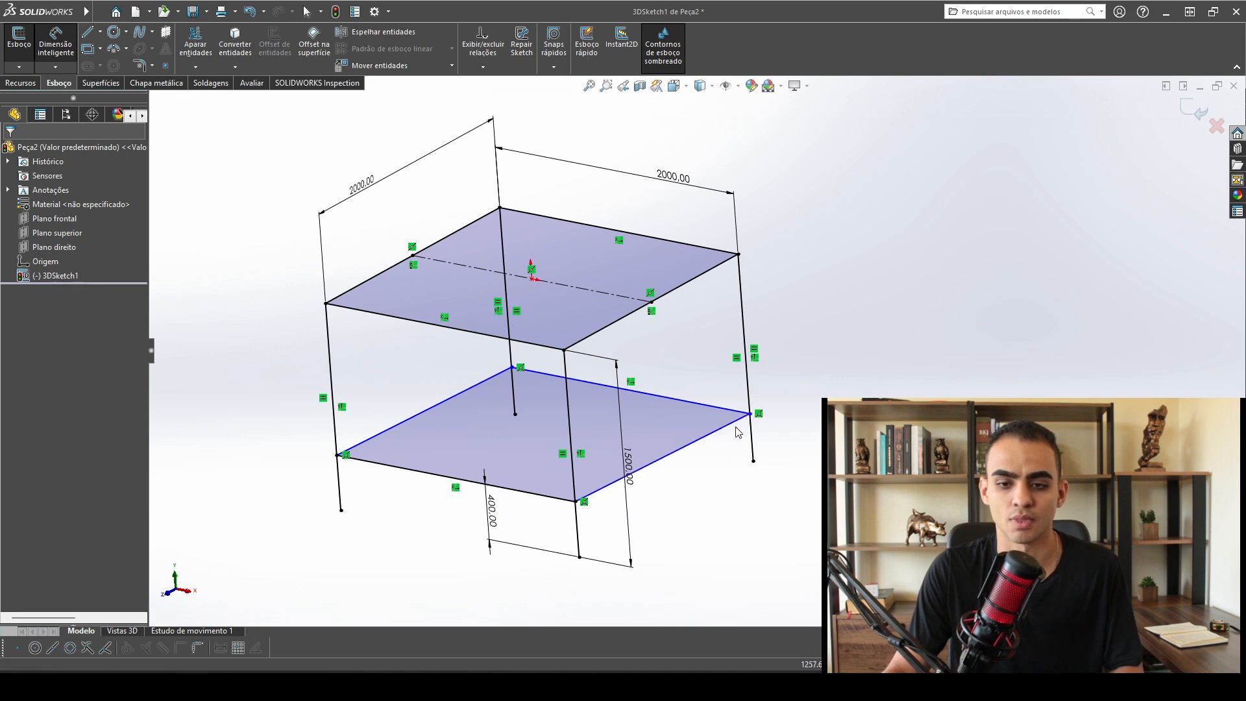
Constrain the lower frame's right side along Z.
click(700, 445)
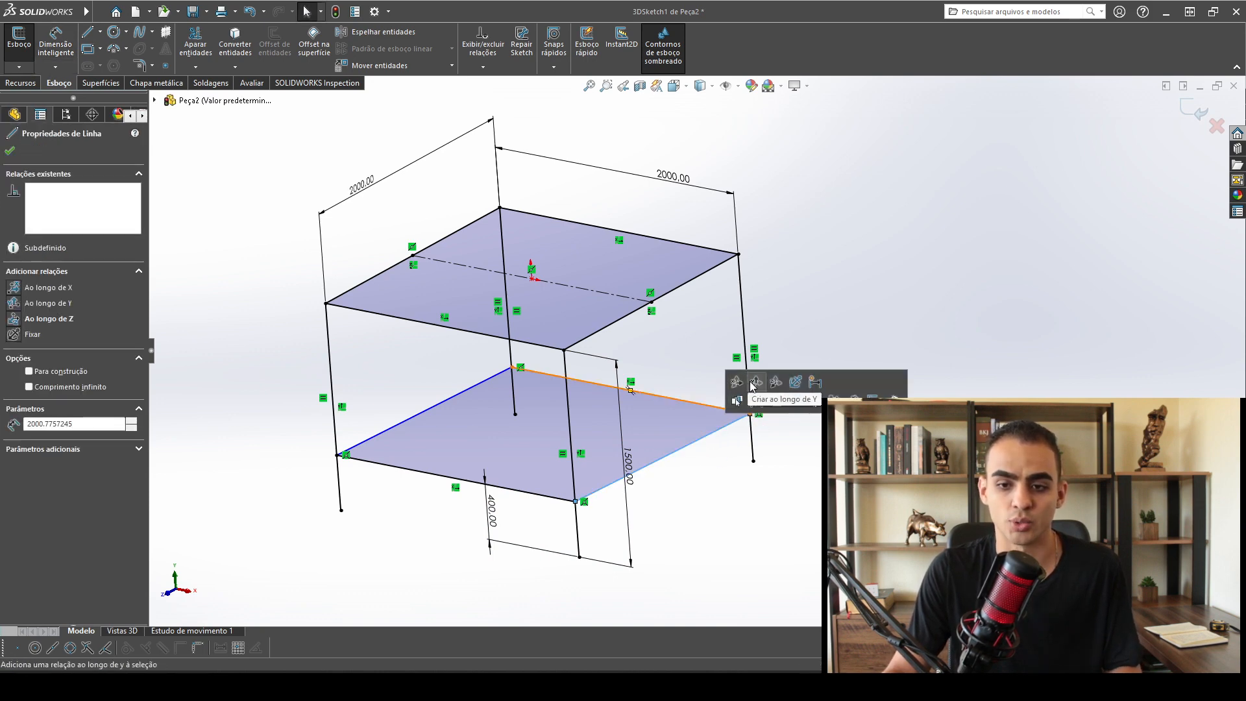
click(776, 382)
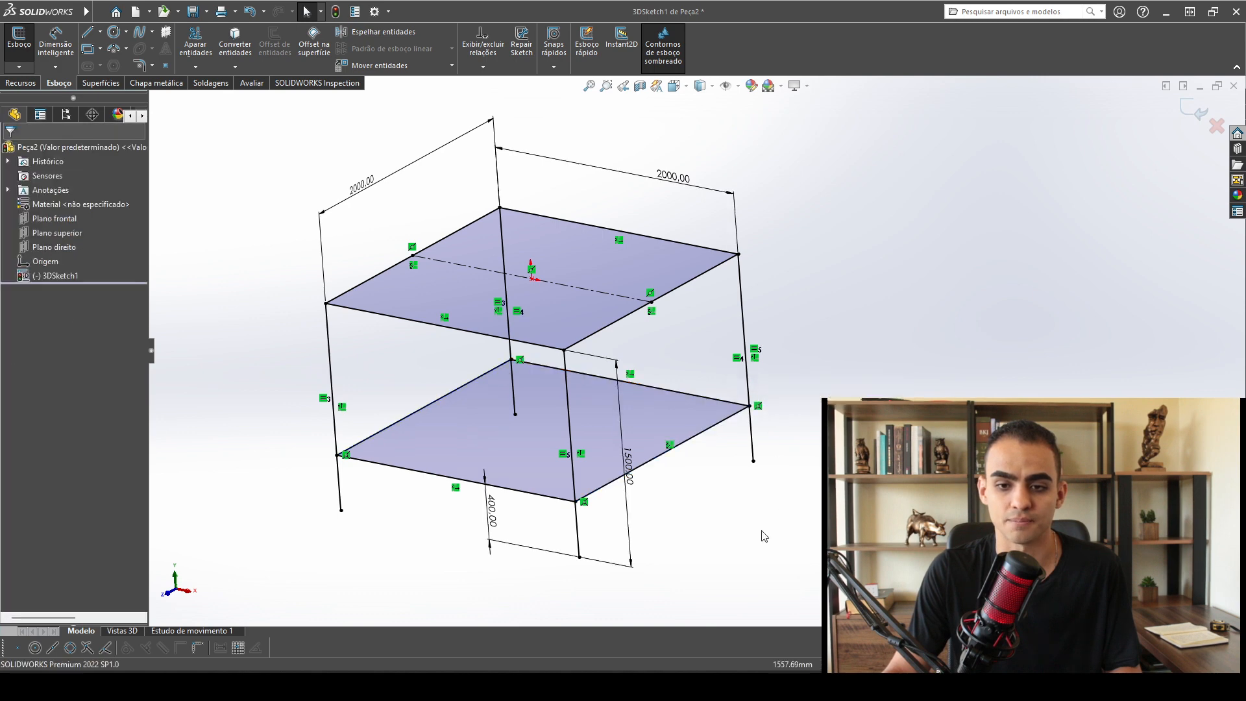
mouse_move(564, 488)
middle_down()
mouse_move(582, 474)
mouse_move(744, 551)
middle_up()
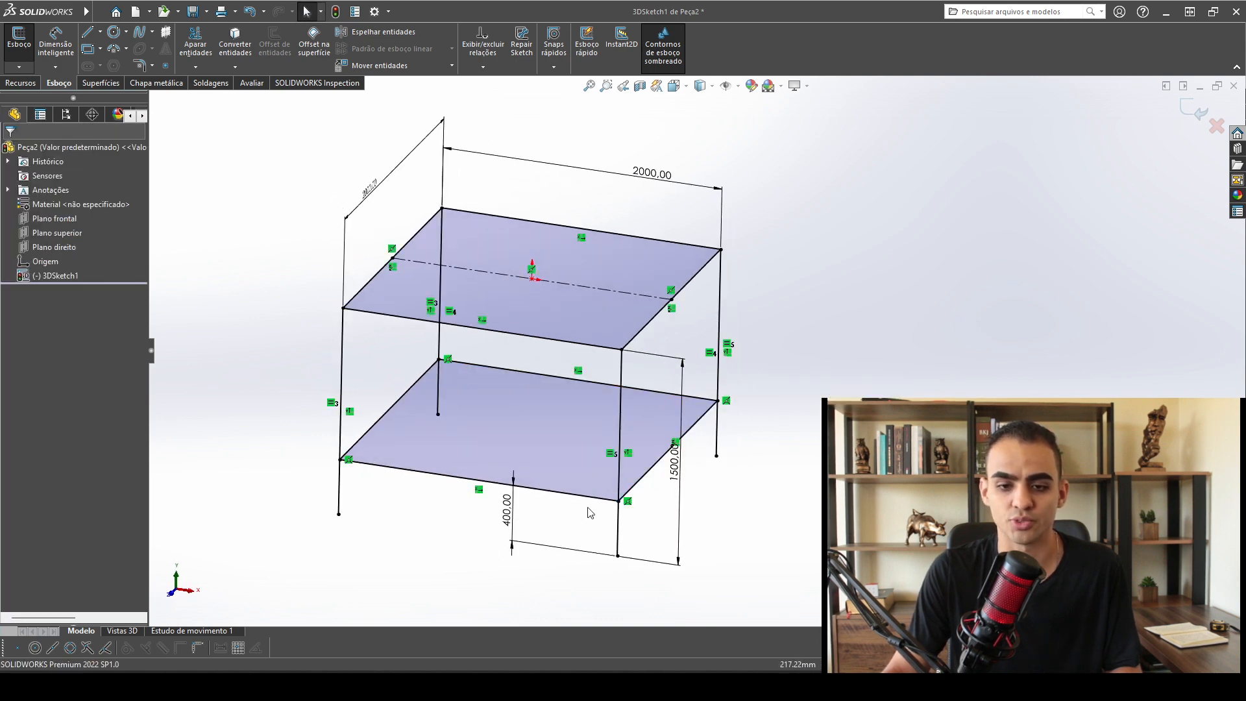
Move the 1500 mm and 400 mm dimensions outward, clear of the frame, and collapse the display pane.
drag(674, 461, 801, 454)
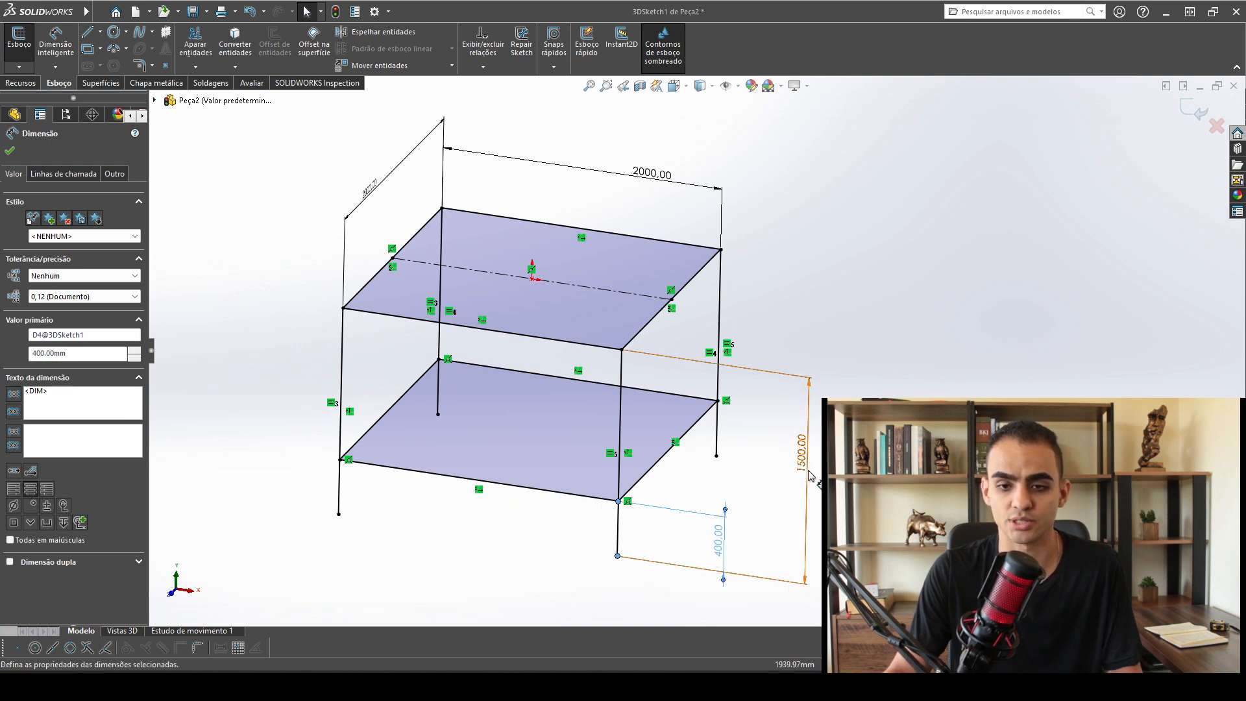
mouse_move(809, 475)
middle_down()
mouse_move(581, 392)
mouse_move(426, 395)
mouse_move(669, 404)
mouse_move(609, 405)
mouse_move(607, 426)
middle_up()
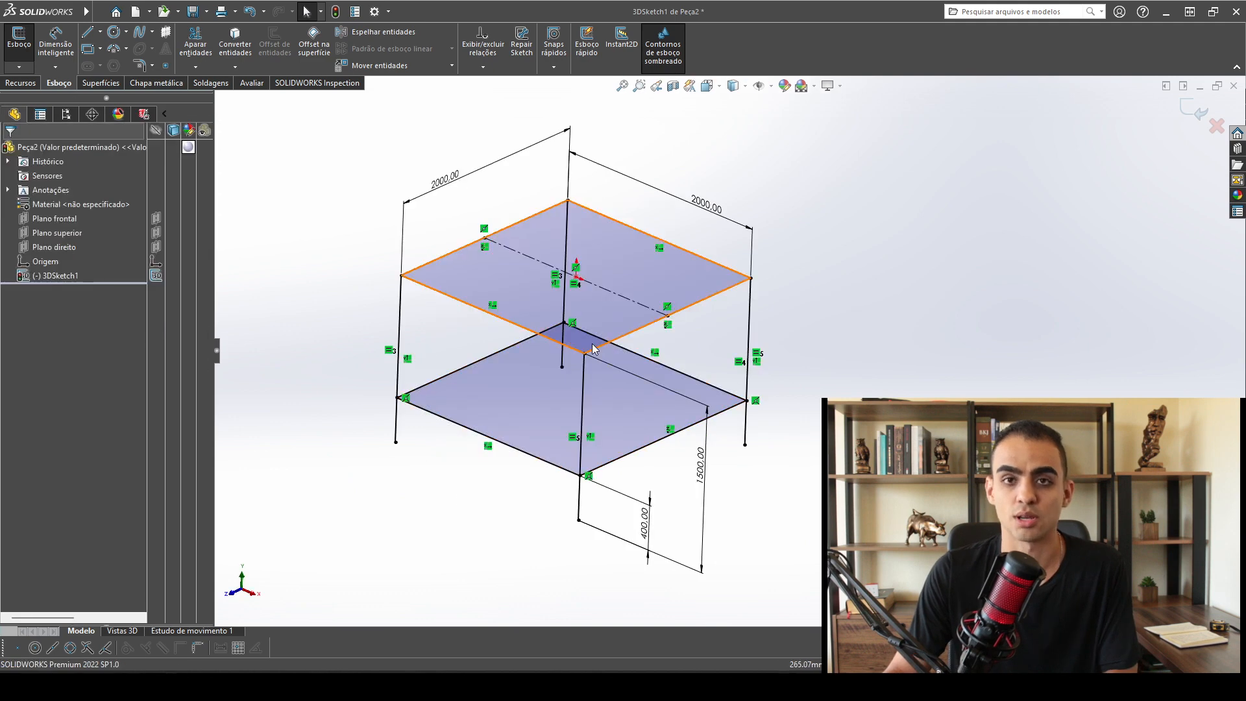
click(165, 114)
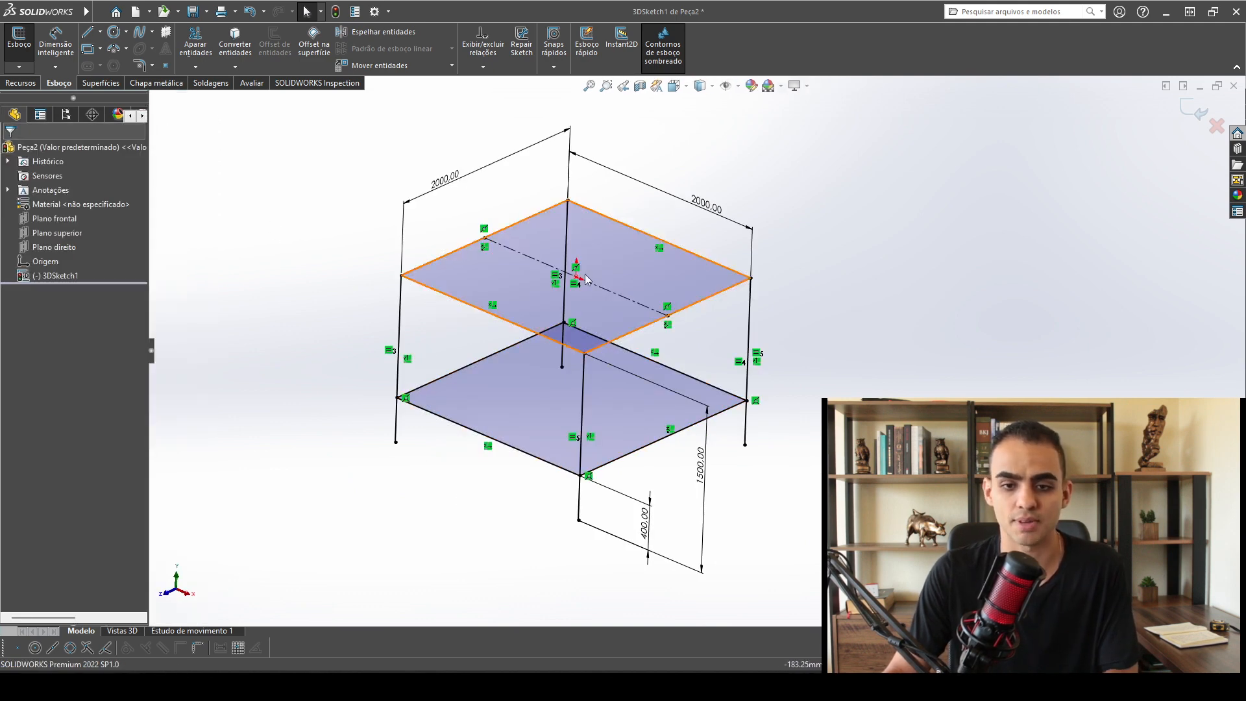
Finish the 3D sketch of the frame and exit sketch editing.
mouse_move(645, 336)
middle_down()
mouse_move(595, 284)
mouse_move(445, 314)
mouse_move(478, 303)
mouse_move(660, 360)
mouse_move(623, 356)
middle_up()
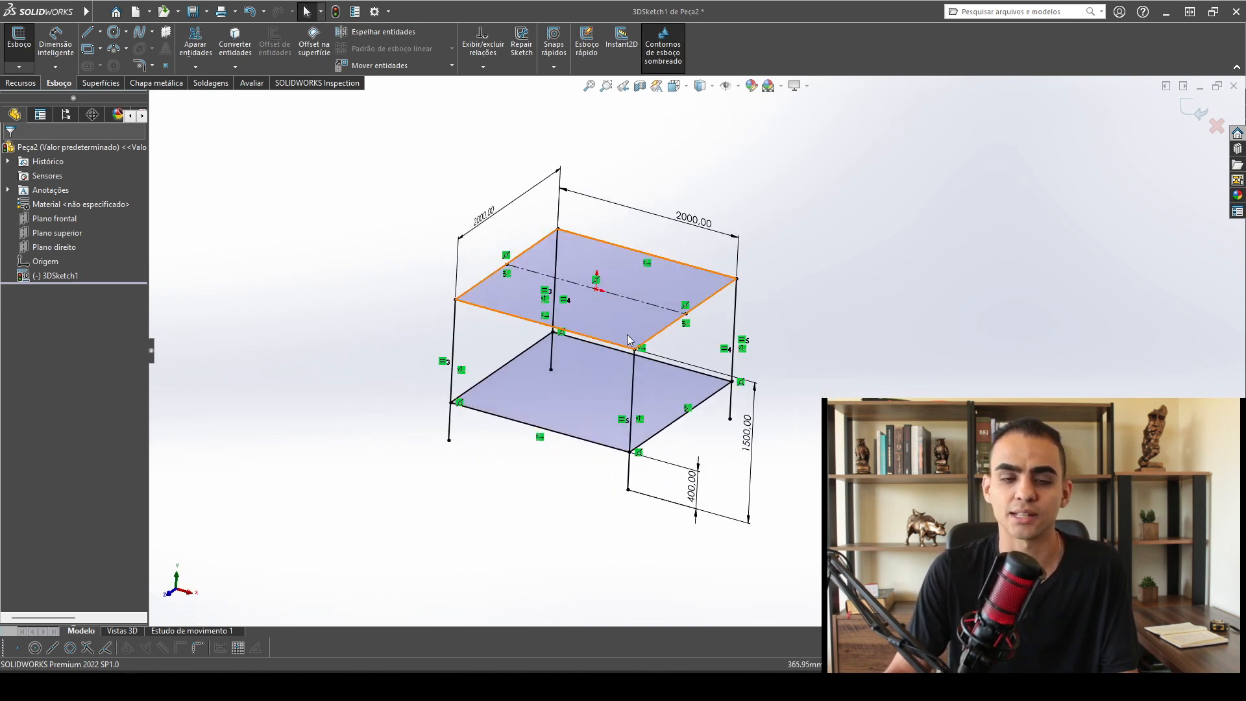
click(20, 84)
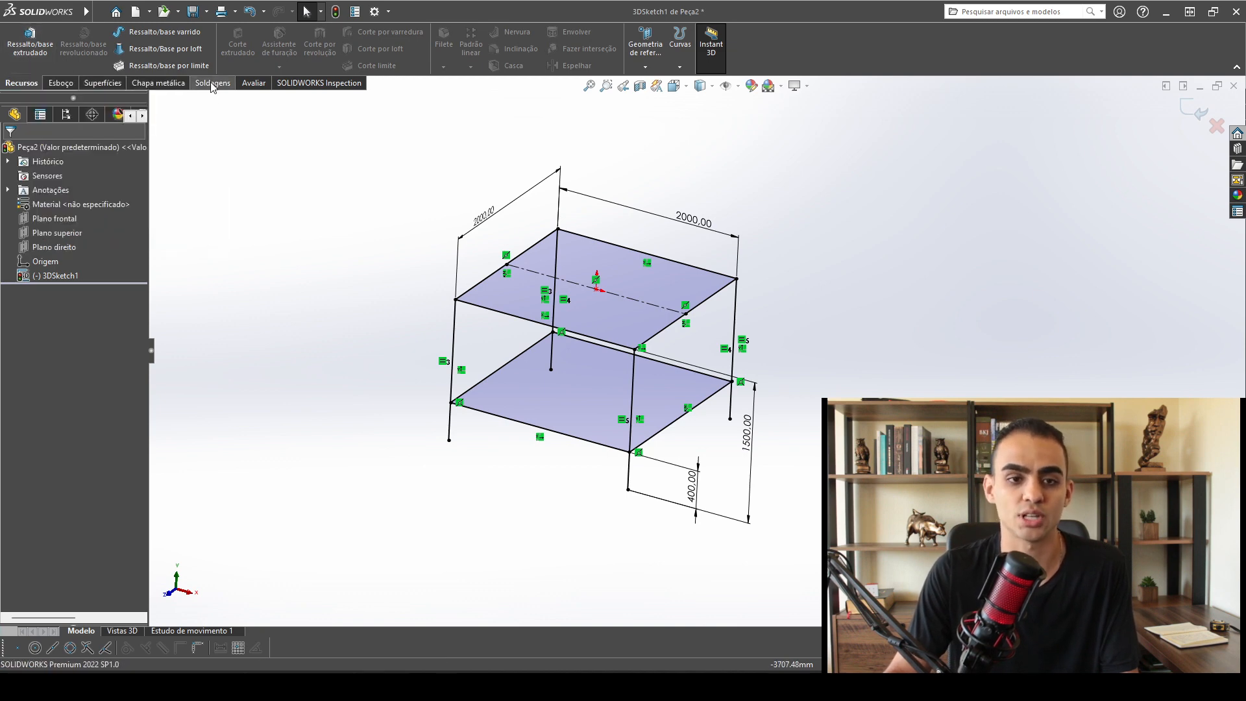
click(1194, 111)
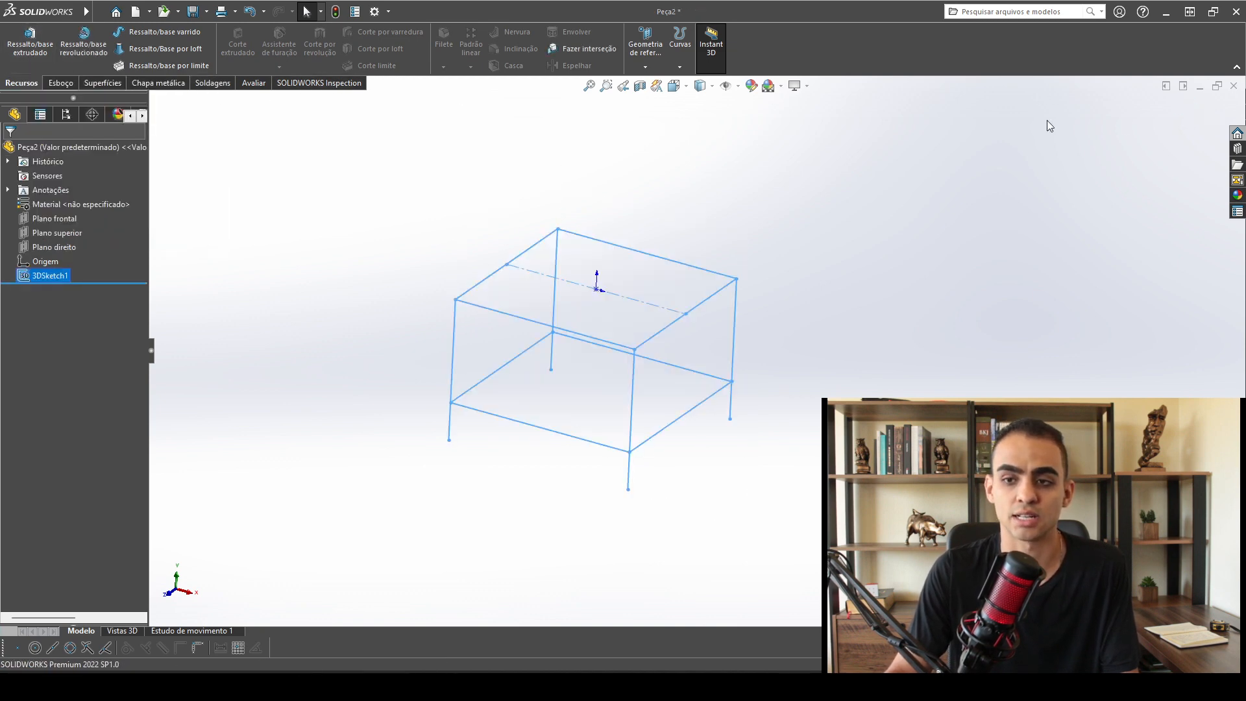
Start a structural member with the din standard, type viga em W and size W130x130x23.8.
click(212, 84)
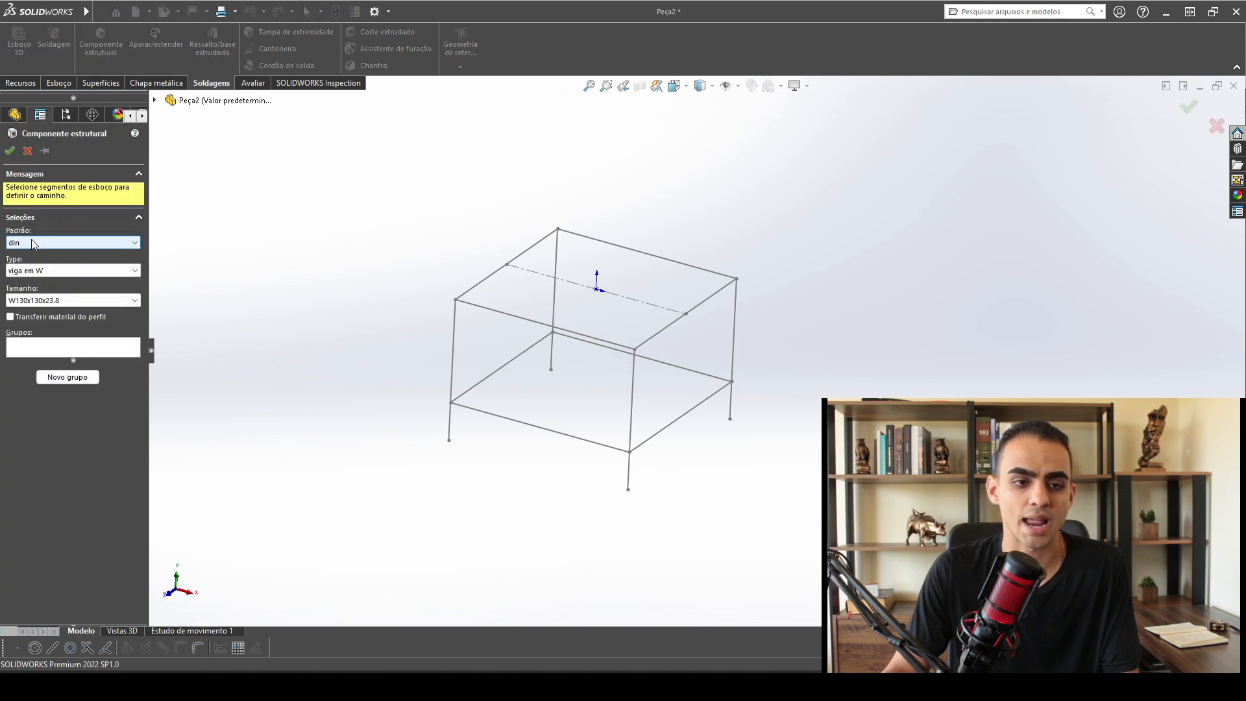
click(30, 242)
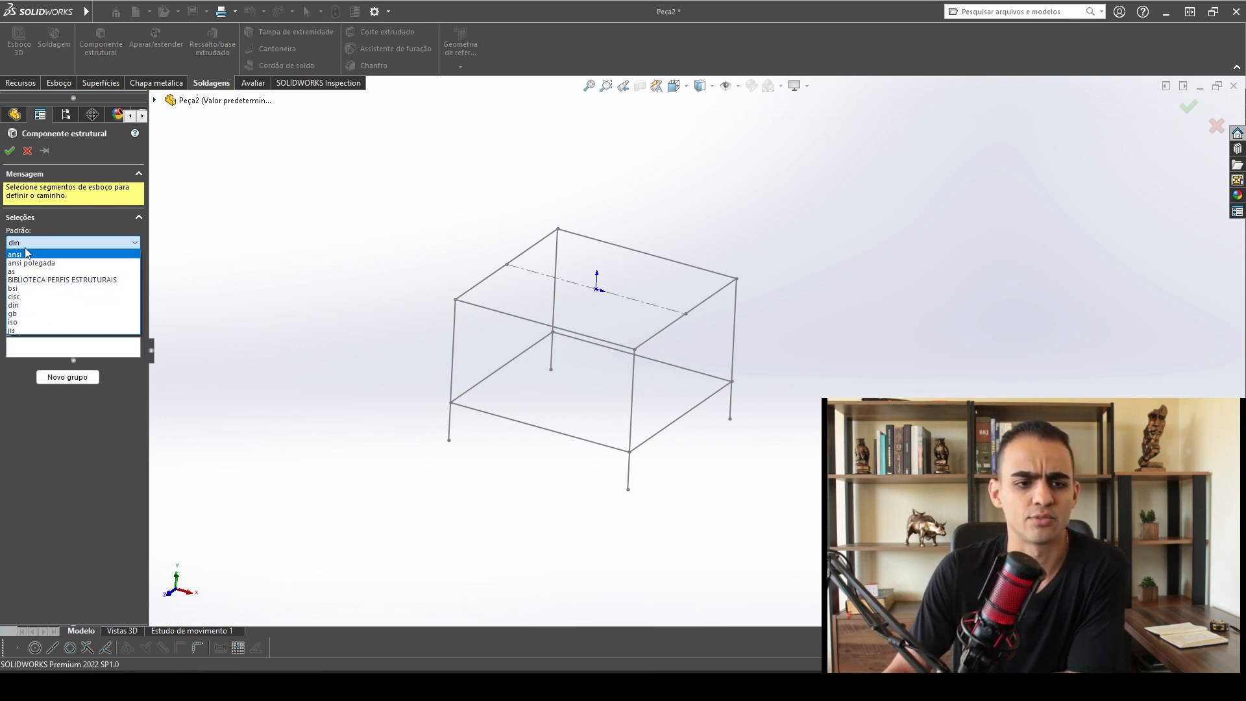
click(23, 307)
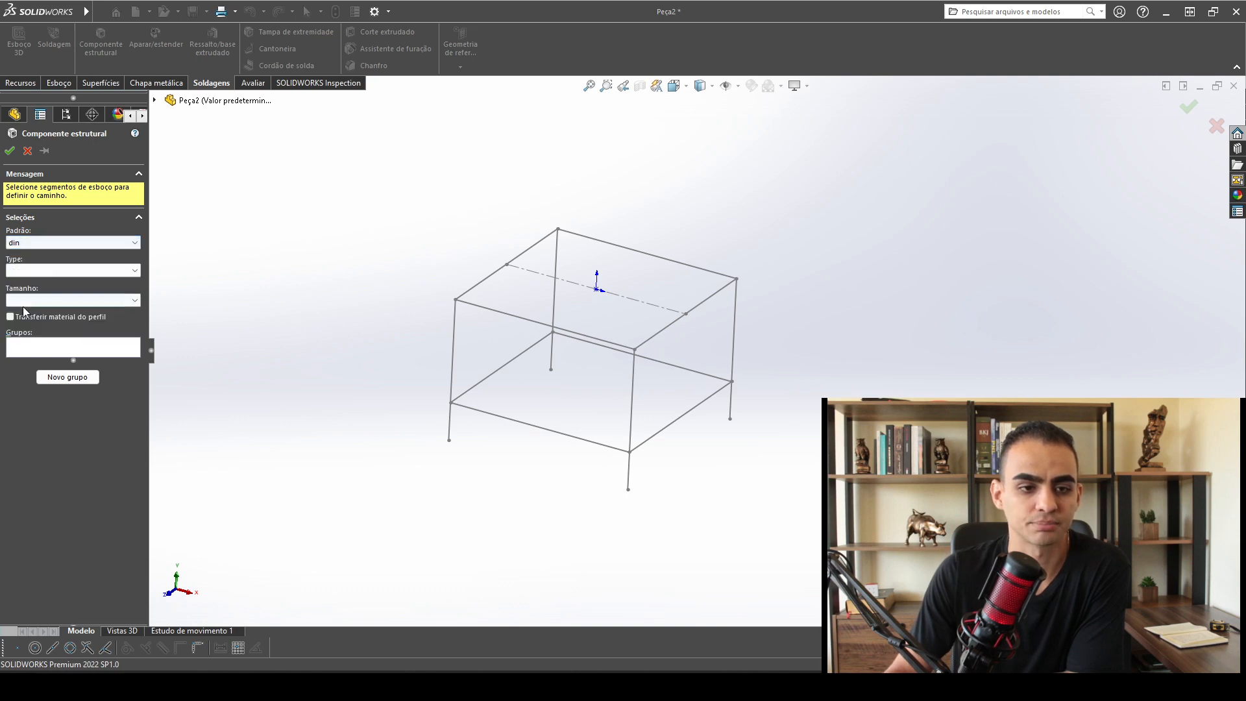
click(27, 271)
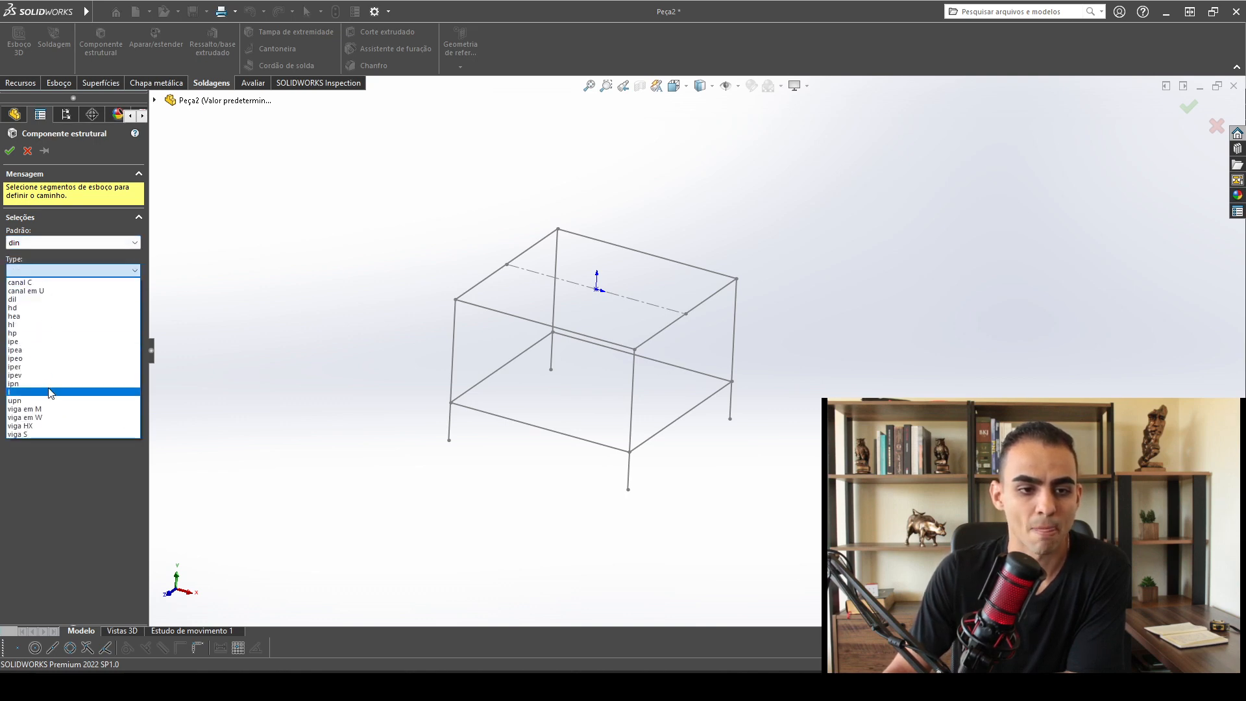
click(51, 417)
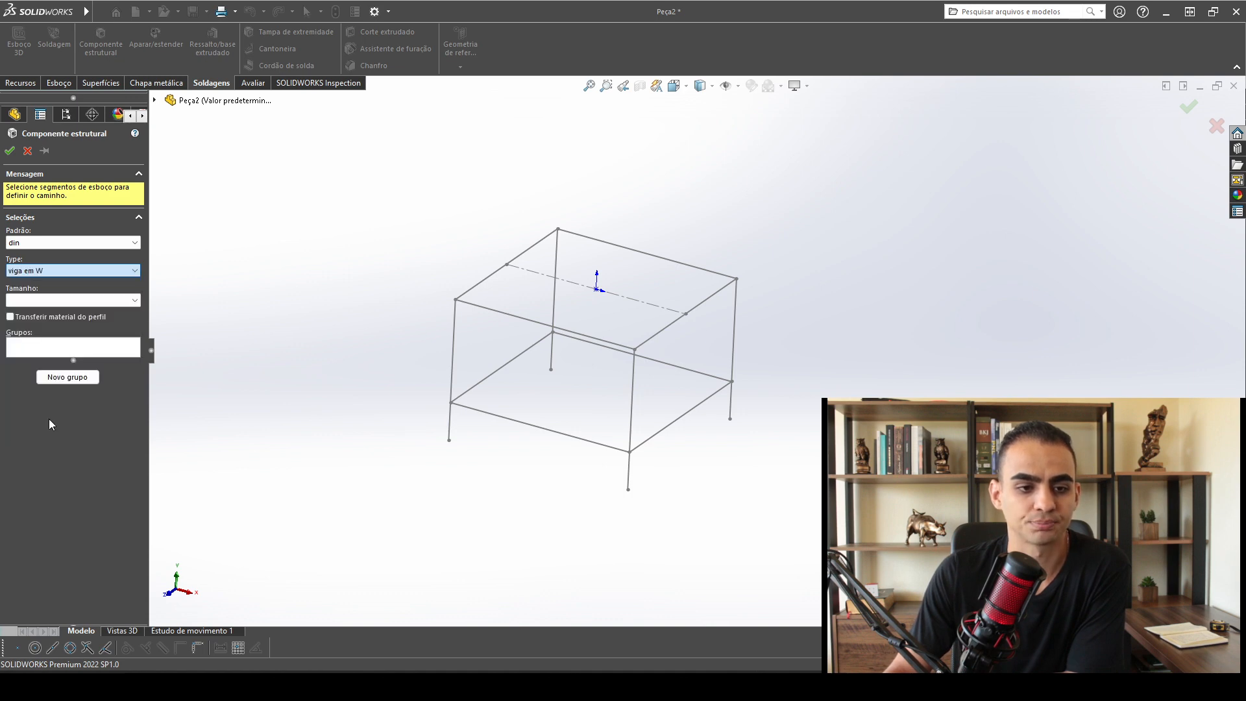
click(42, 300)
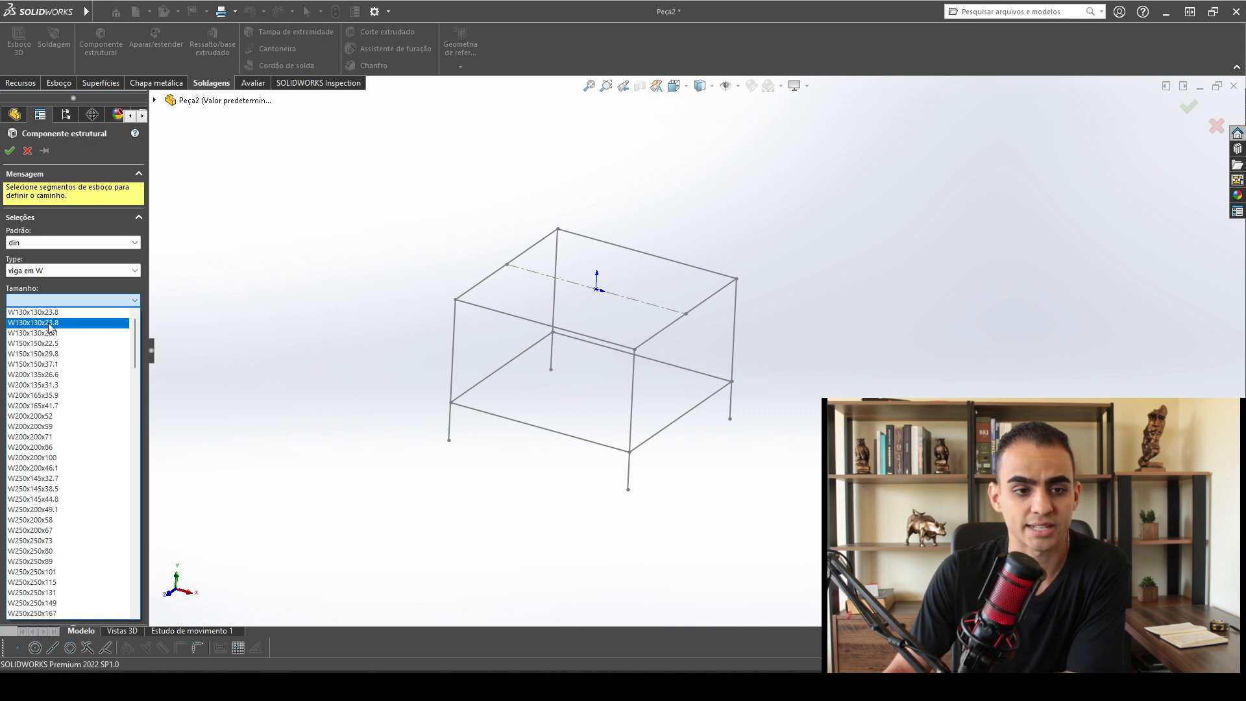
scroll(65, 571, down, 7)
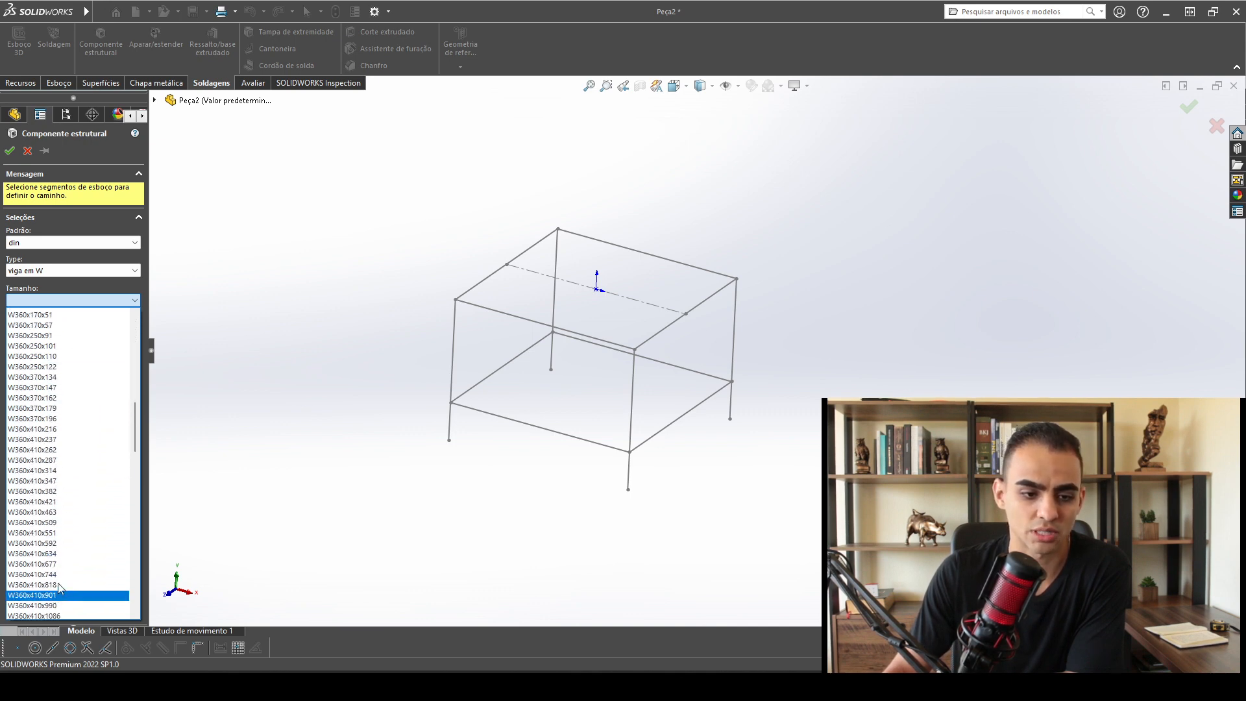
scroll(32, 330, up, 7)
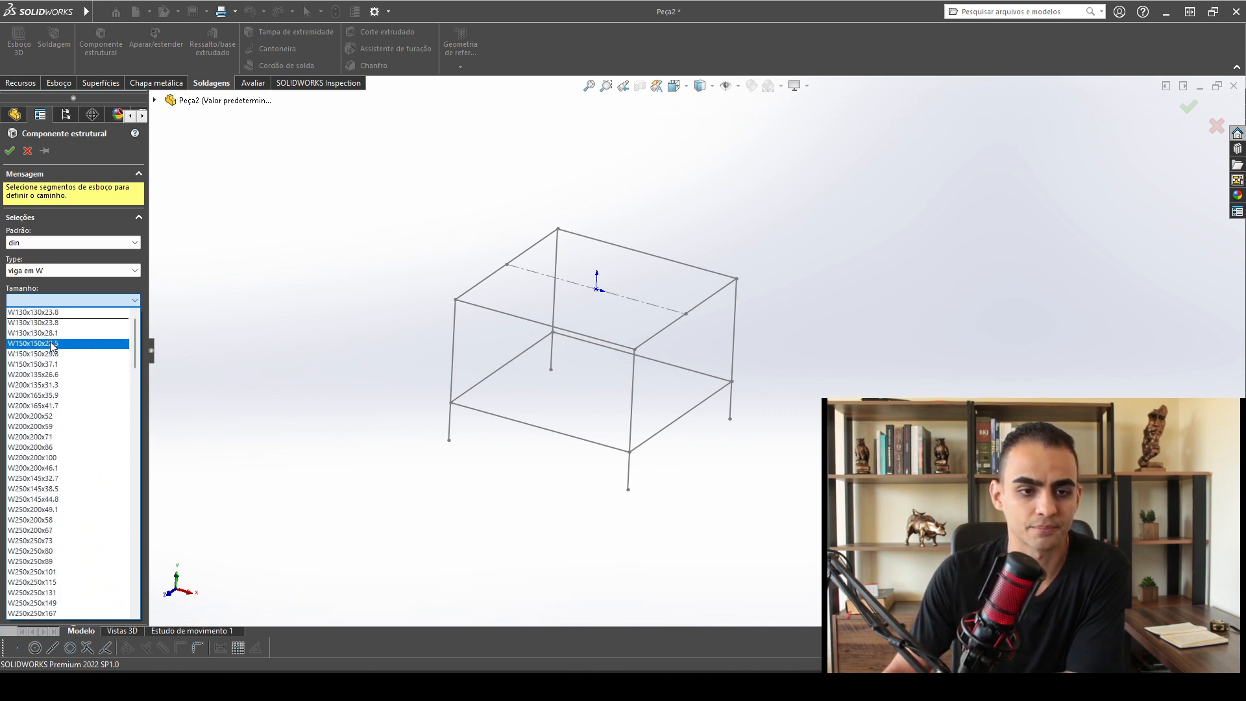
click(72, 314)
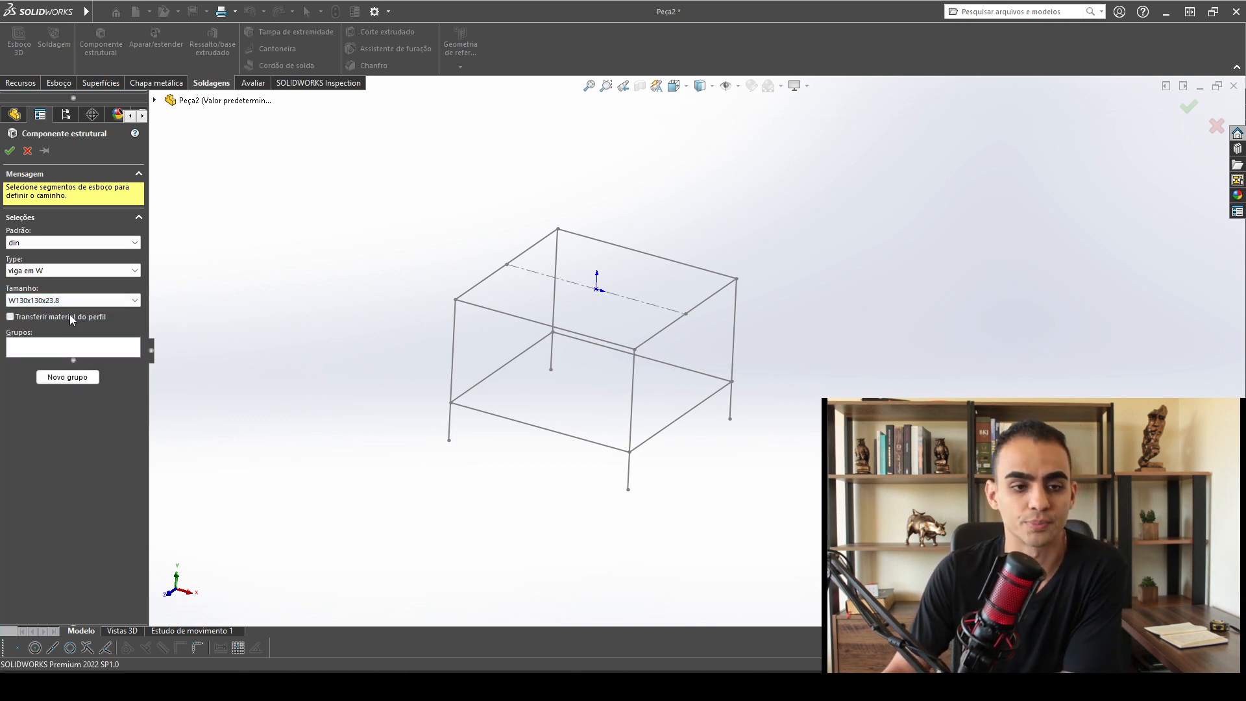
Assign the four lines of the upper rectangular frame to the structural member's first group.
scroll(543, 298, down, 3)
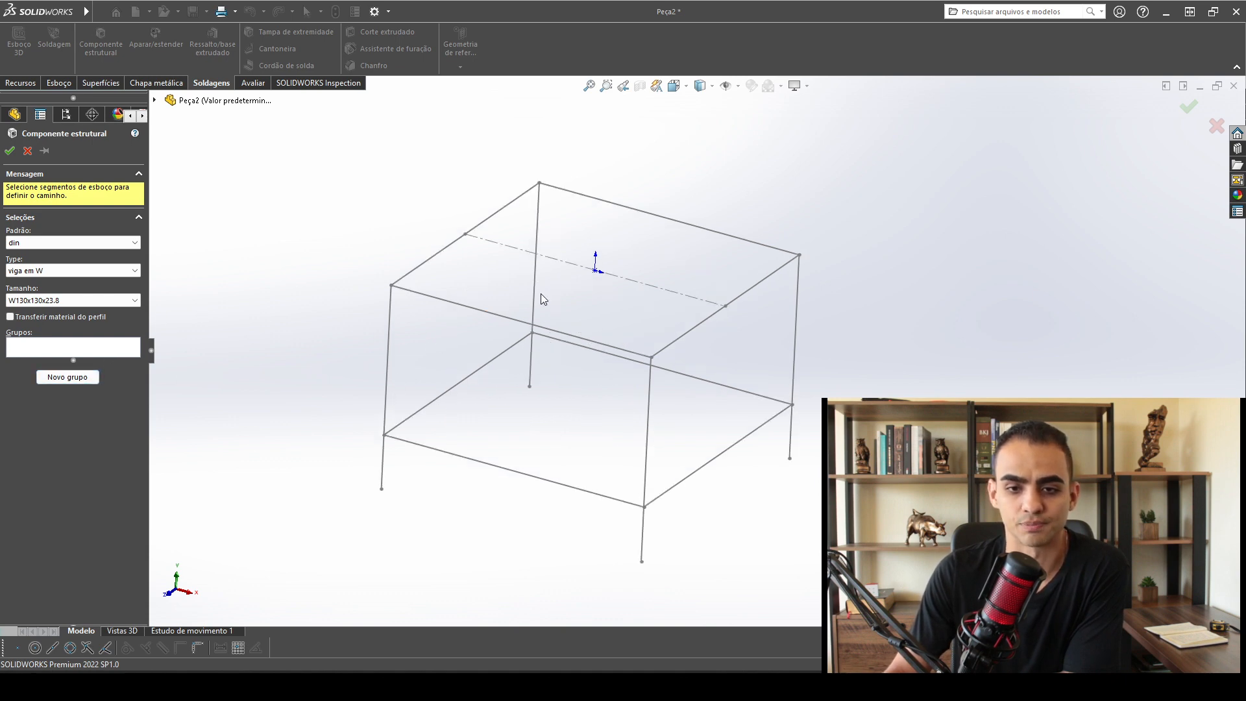
click(496, 218)
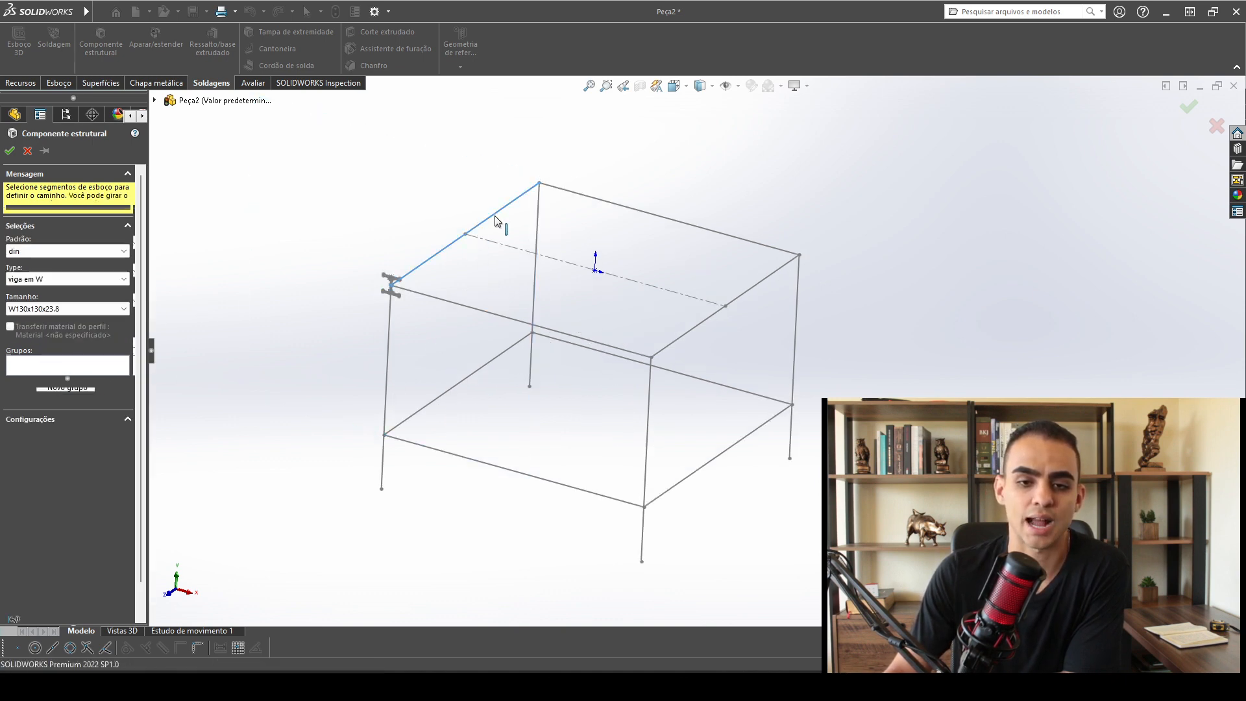
click(626, 213)
click(767, 282)
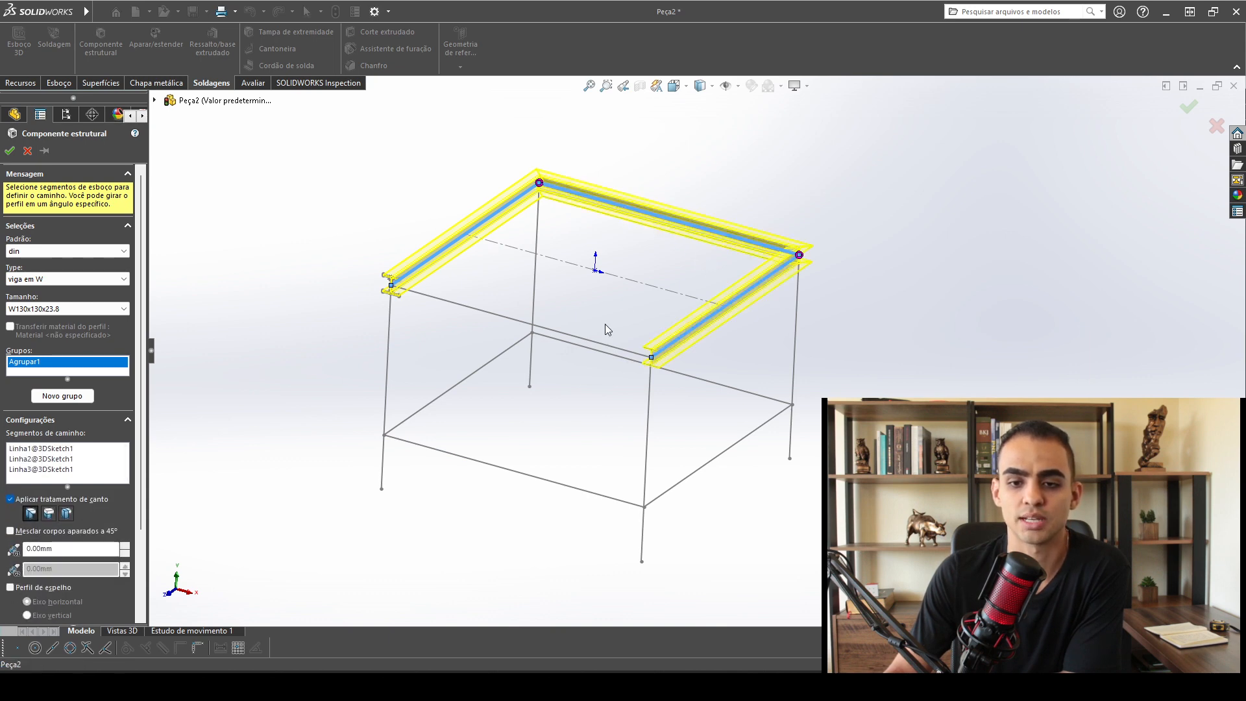
click(579, 343)
Add a second group to the structural member containing the four vertical leg lines.
mouse_move(574, 324)
middle_down()
mouse_move(570, 203)
mouse_move(548, 312)
middle_up()
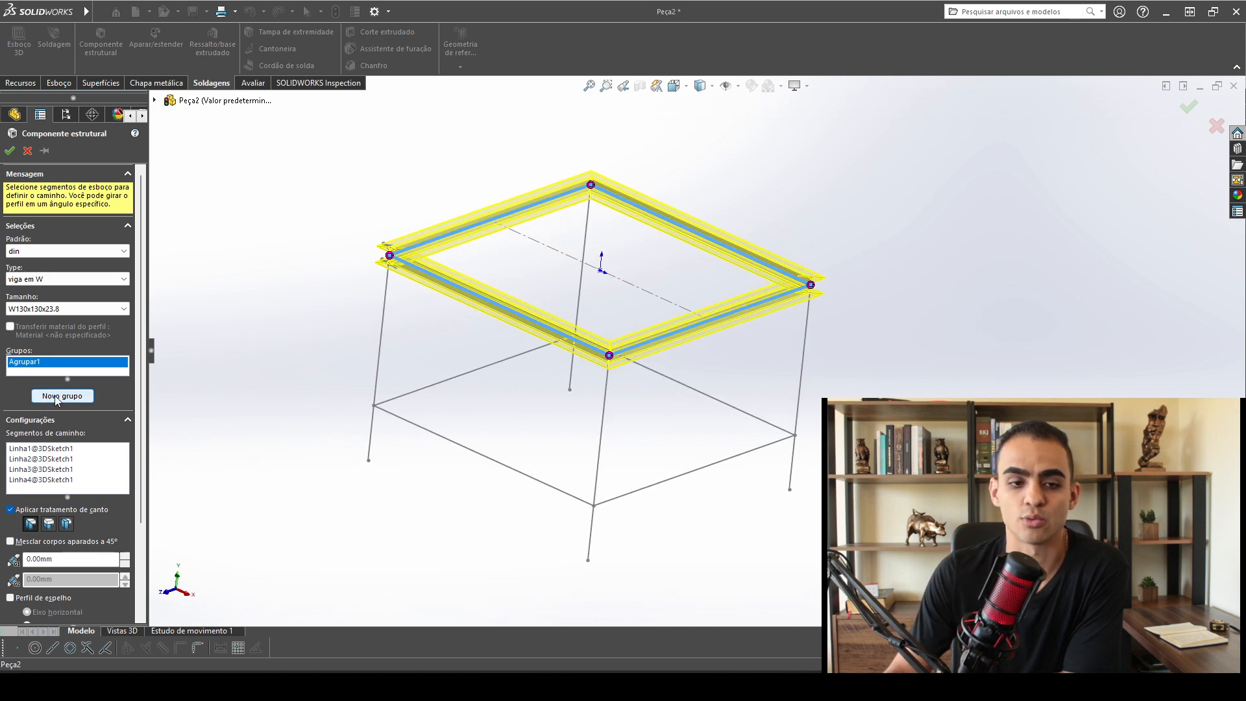
click(56, 394)
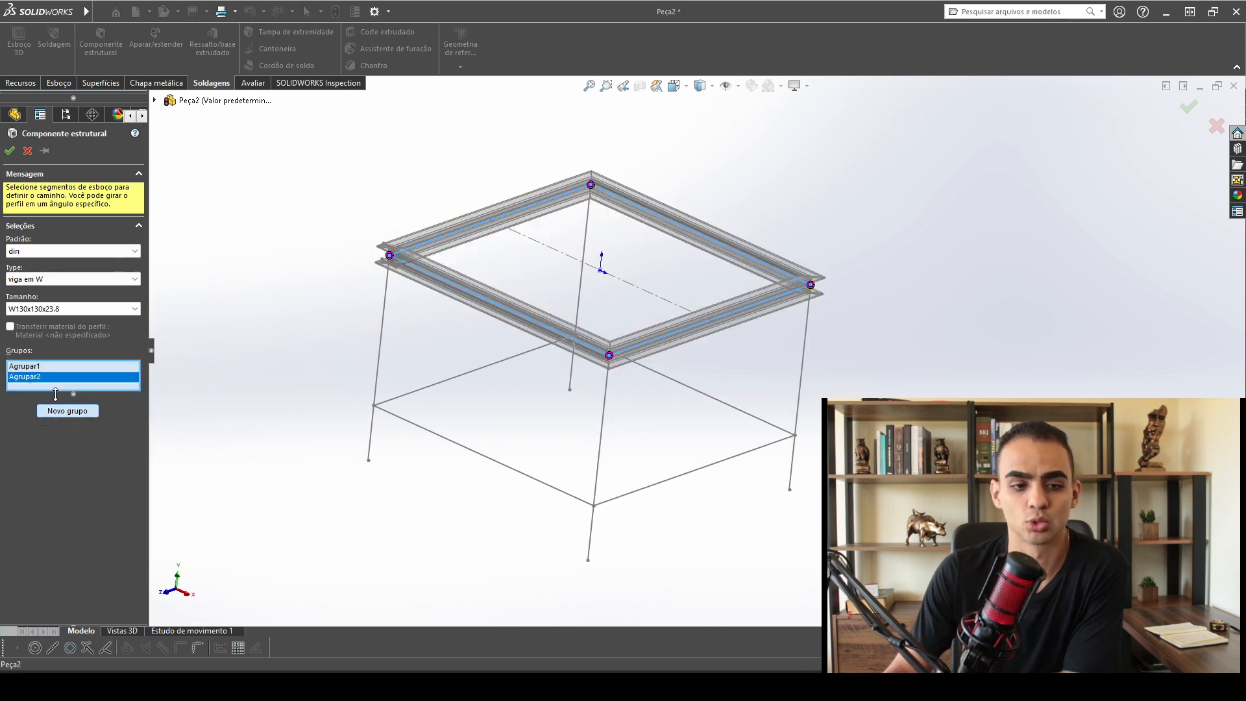
click(383, 322)
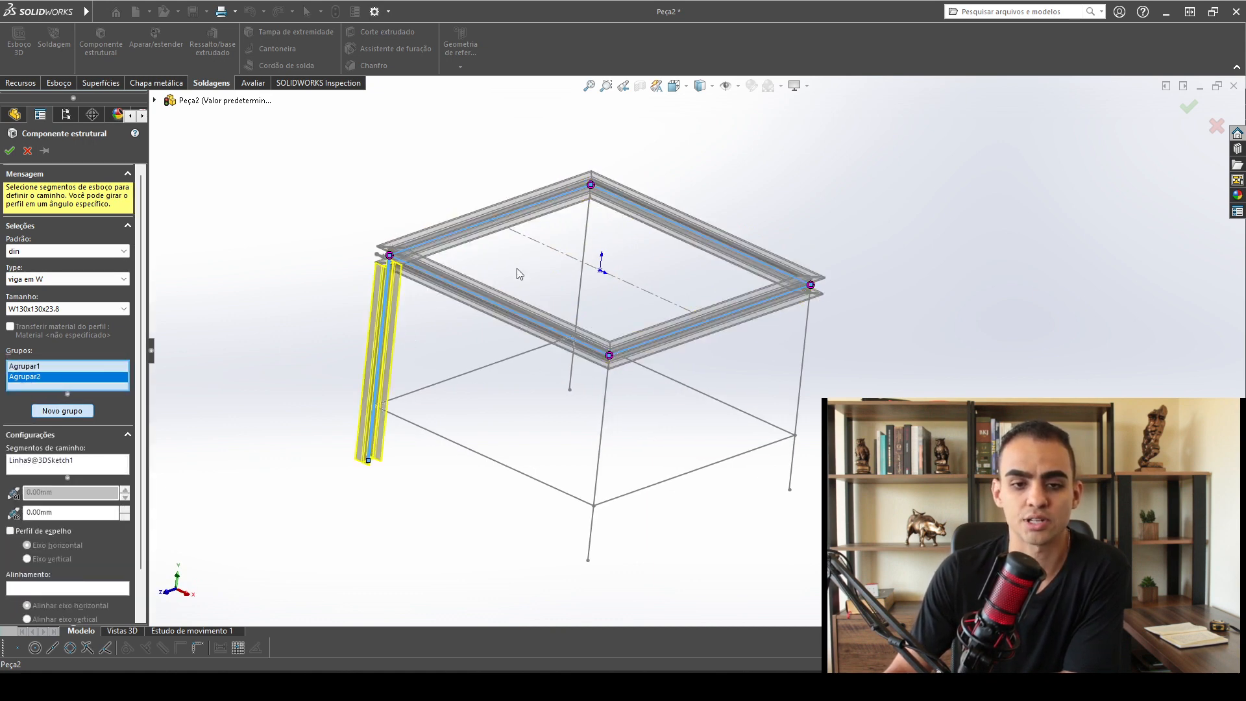
click(590, 235)
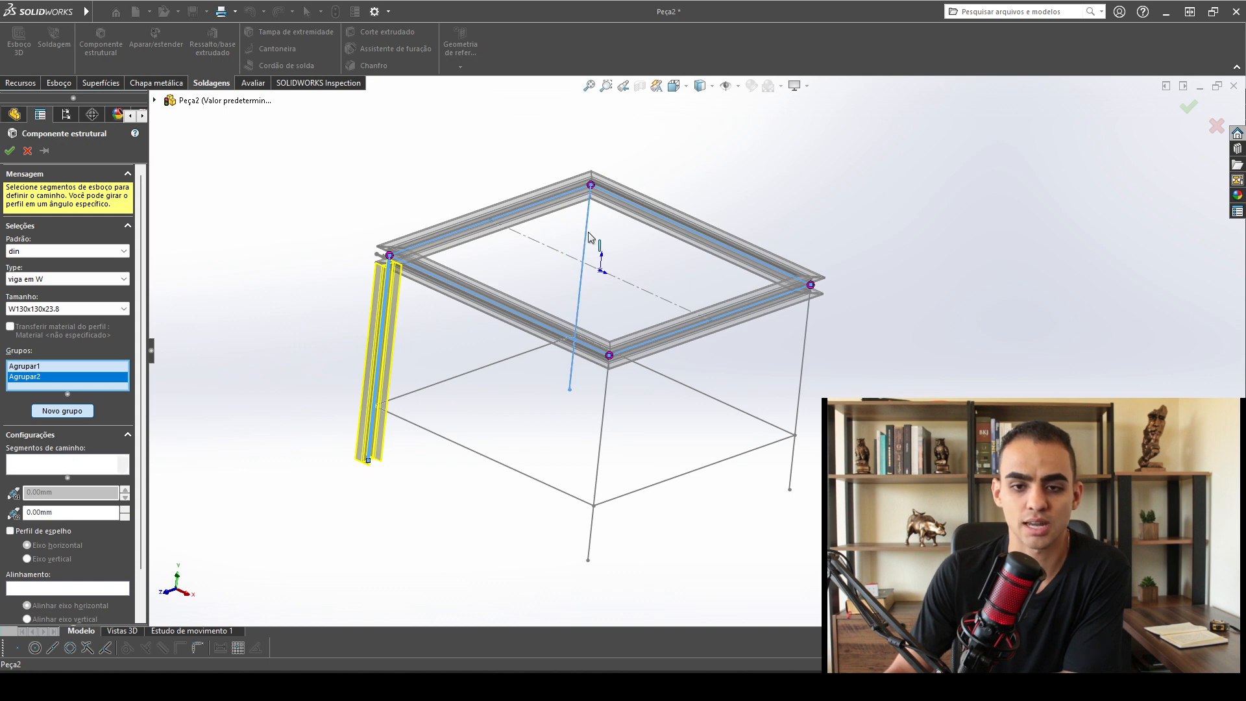
click(805, 345)
click(600, 430)
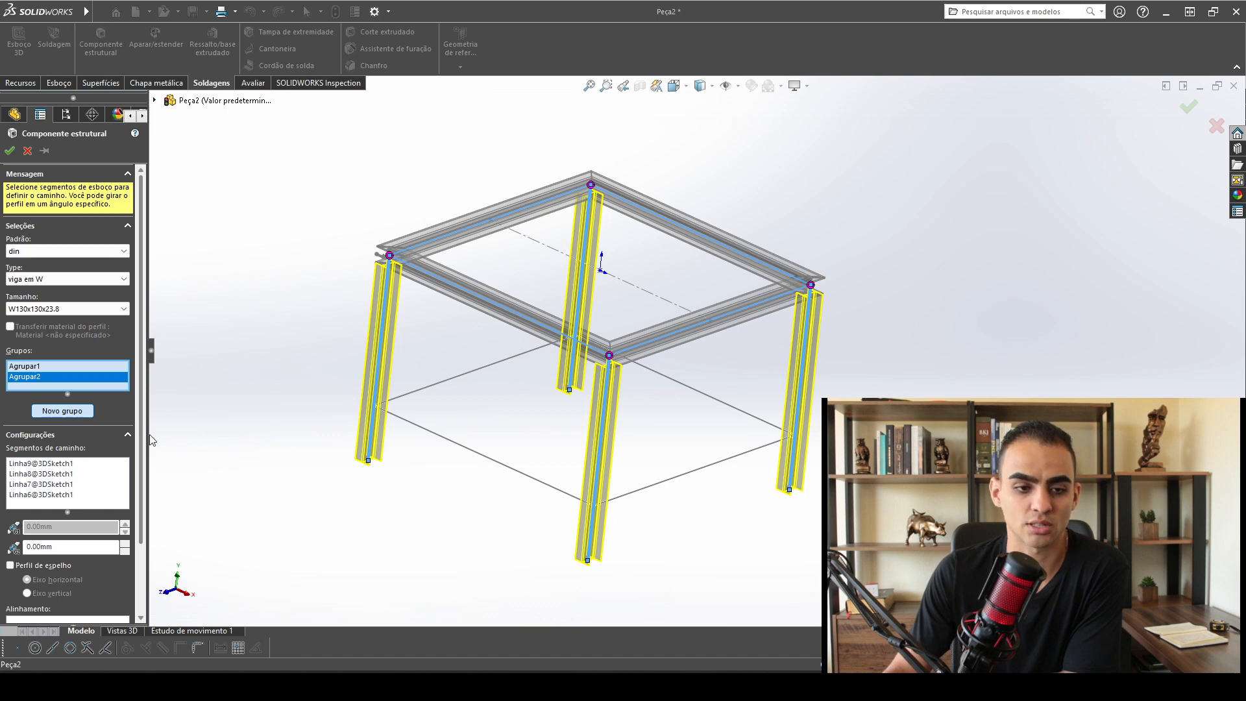
Add a third group to the structural member containing the four lines of the lower frame.
click(59, 410)
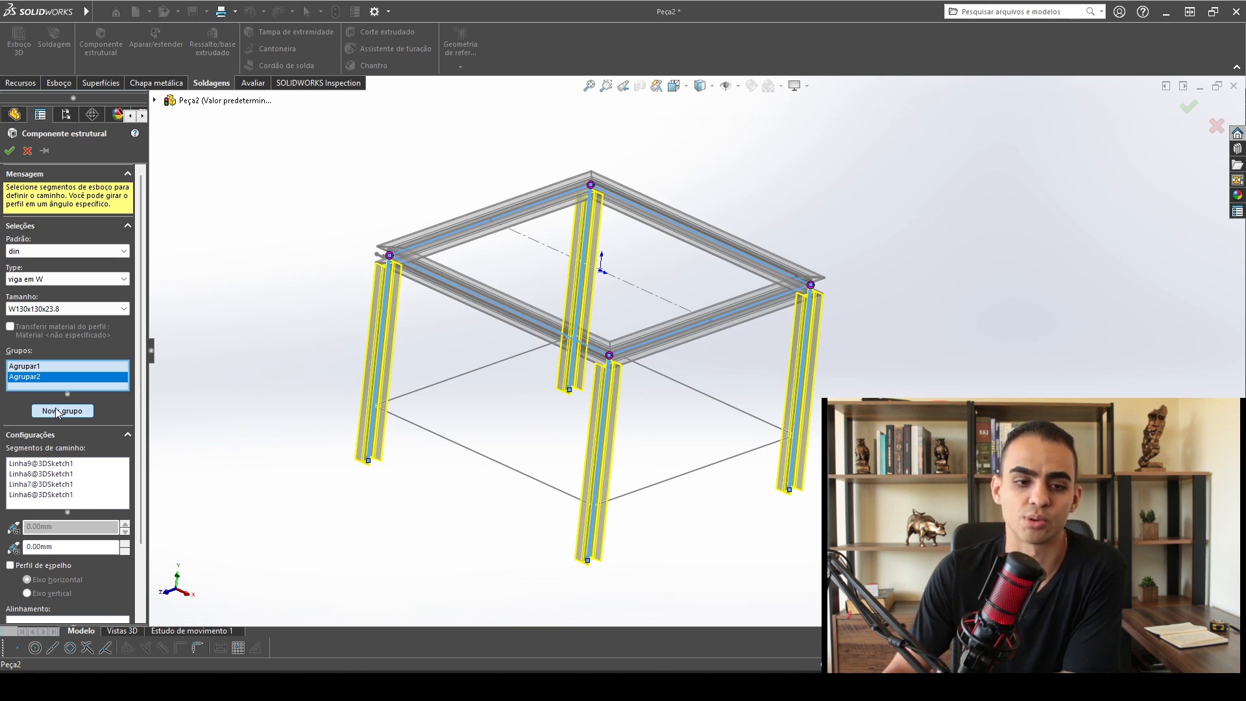
click(417, 393)
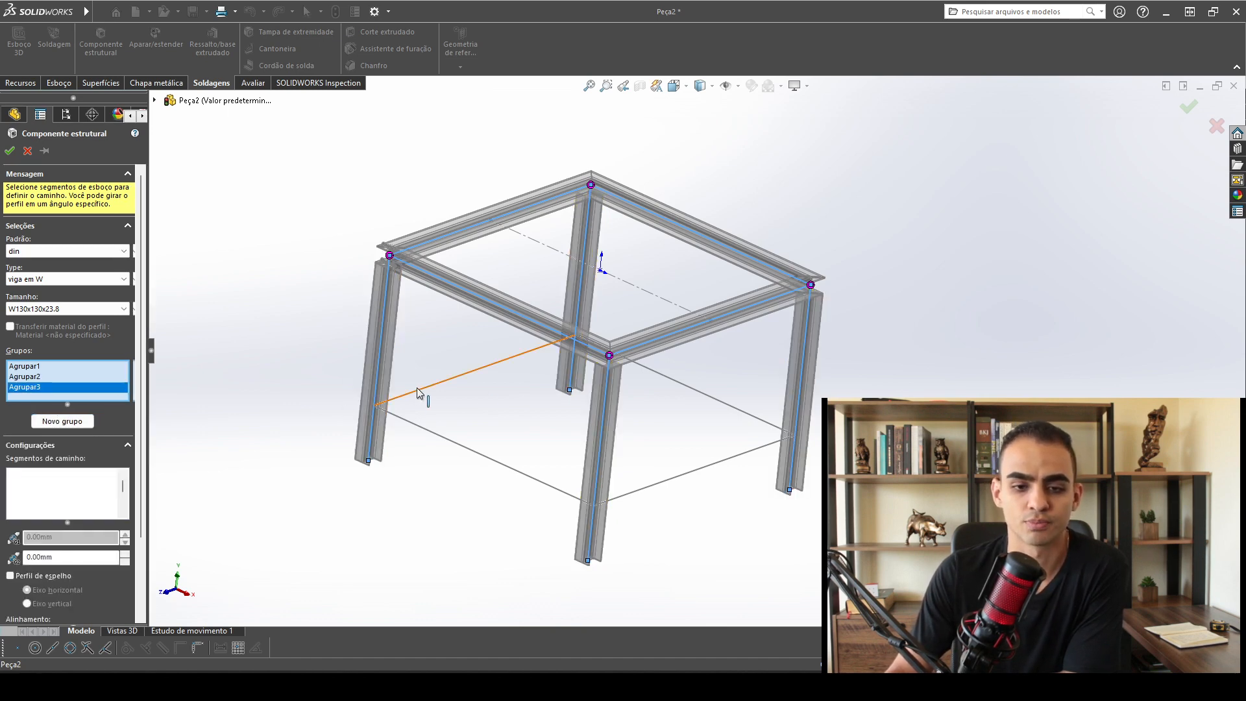
click(686, 406)
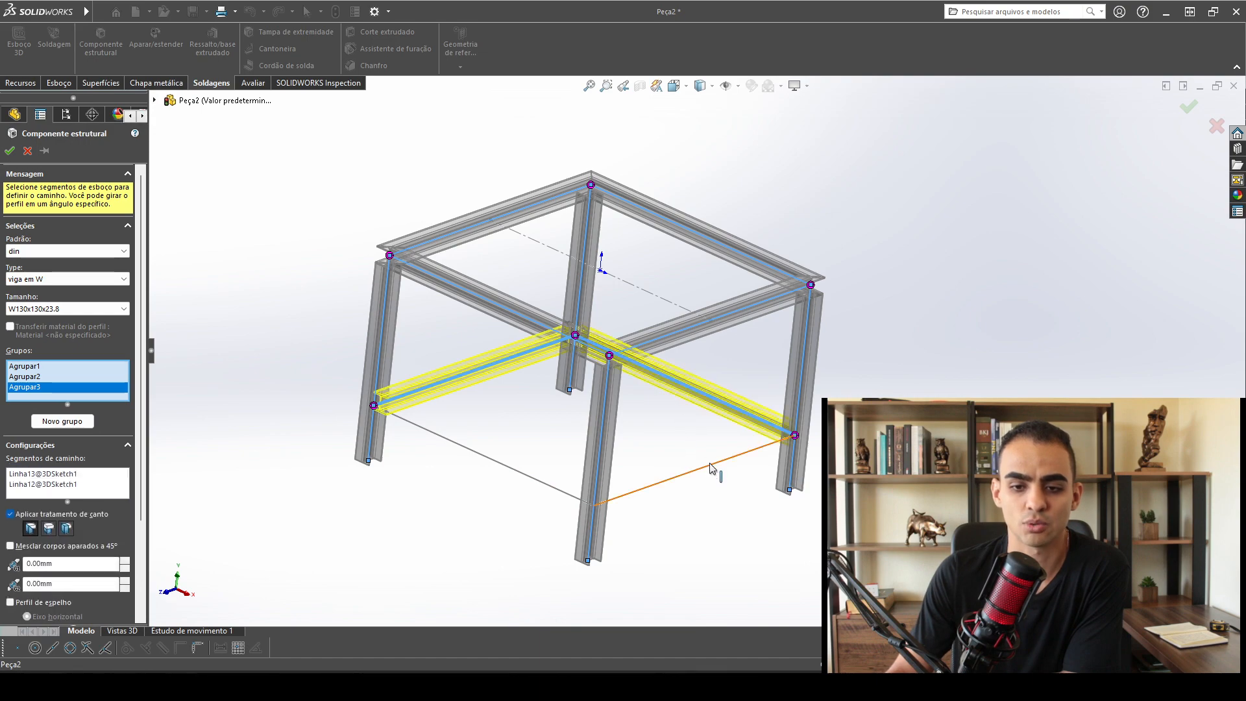
click(690, 468)
click(537, 483)
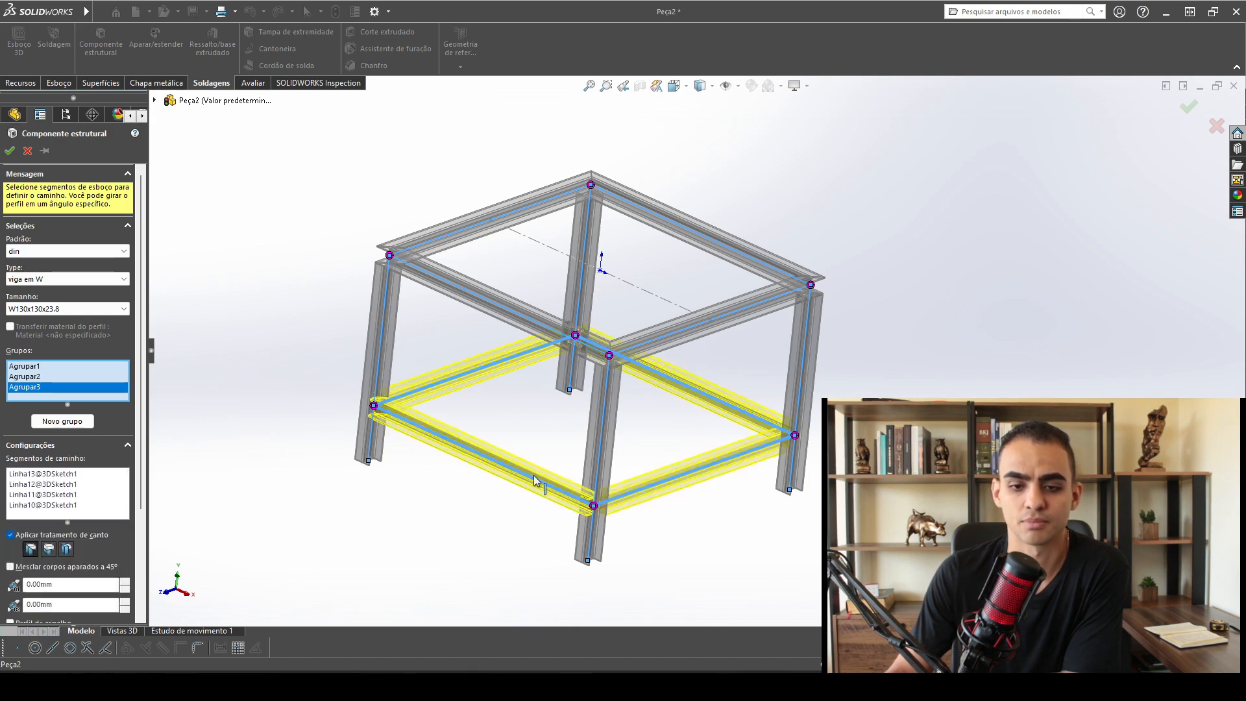
Make the upper frame's group active in the structural member settings and examine its mitred corners.
scroll(415, 409, down, 10)
scroll(698, 373, up, 10)
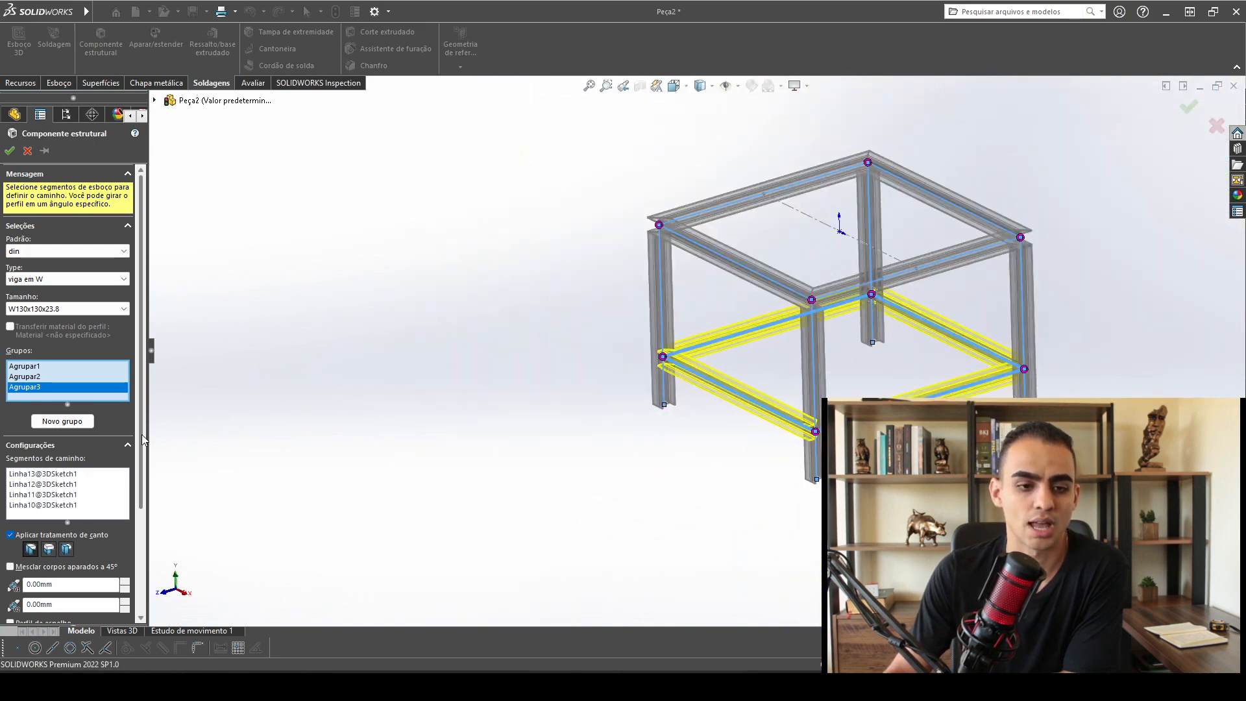
scroll(141, 434, down, 3)
middle_drag(718, 290, 815, 297)
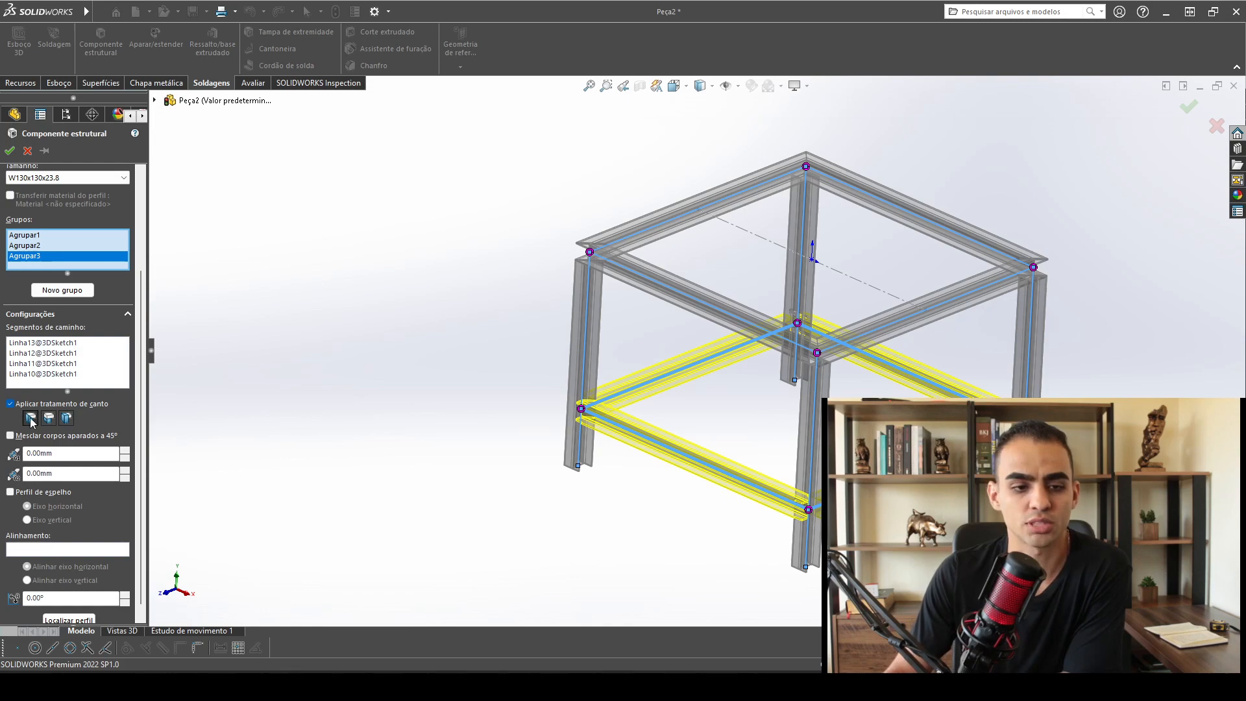
click(50, 344)
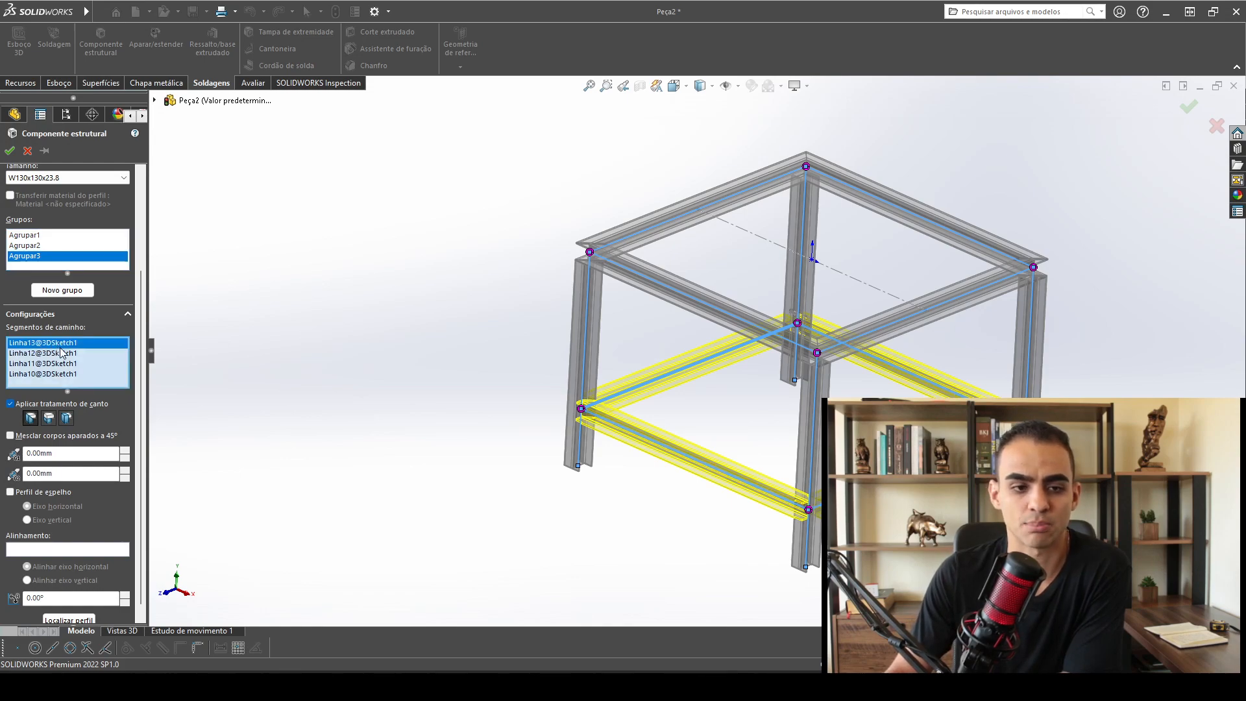
click(30, 236)
scroll(881, 355, down, 8)
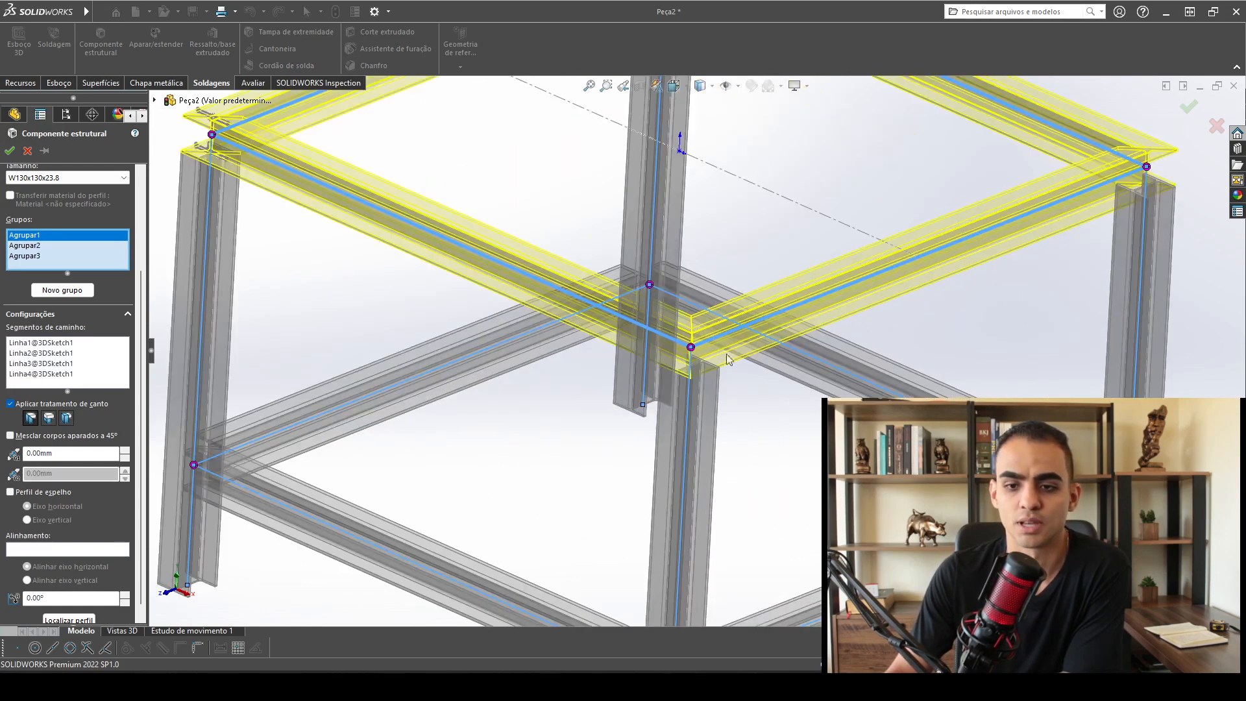
scroll(724, 439, up, 8)
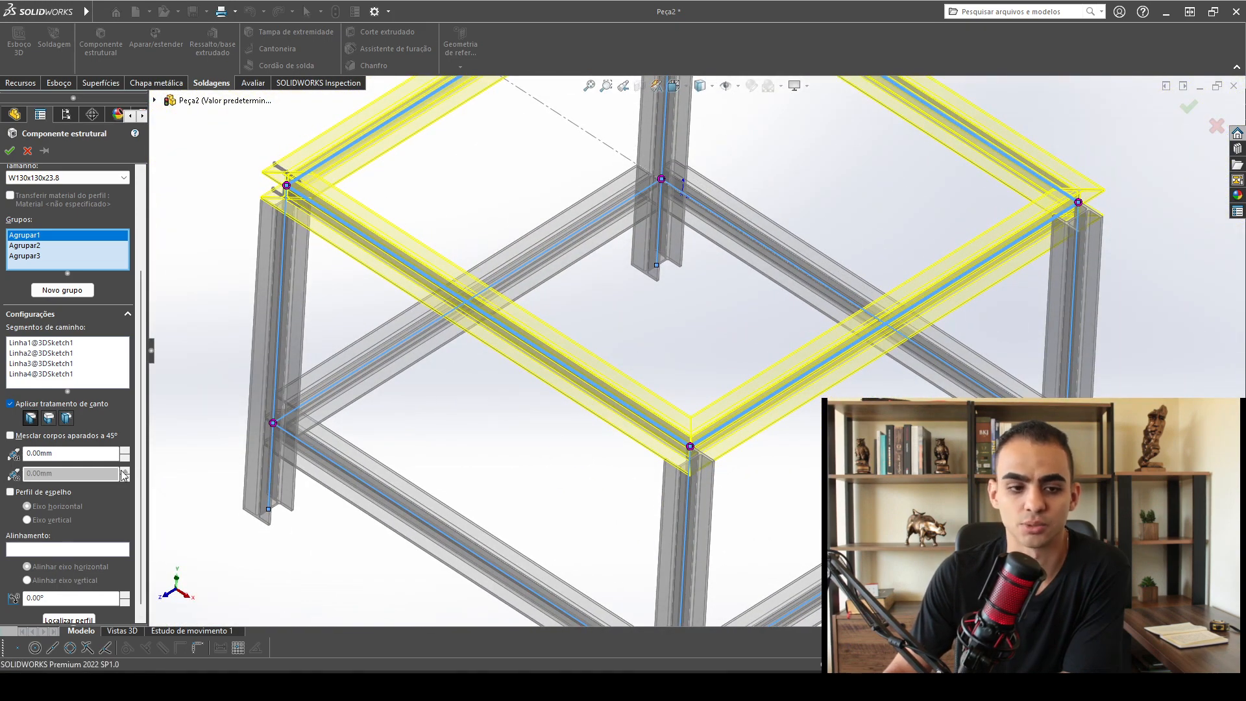
Try both End Butt corner treatments on the upper frame's group and inspect the resulting joints.
click(50, 419)
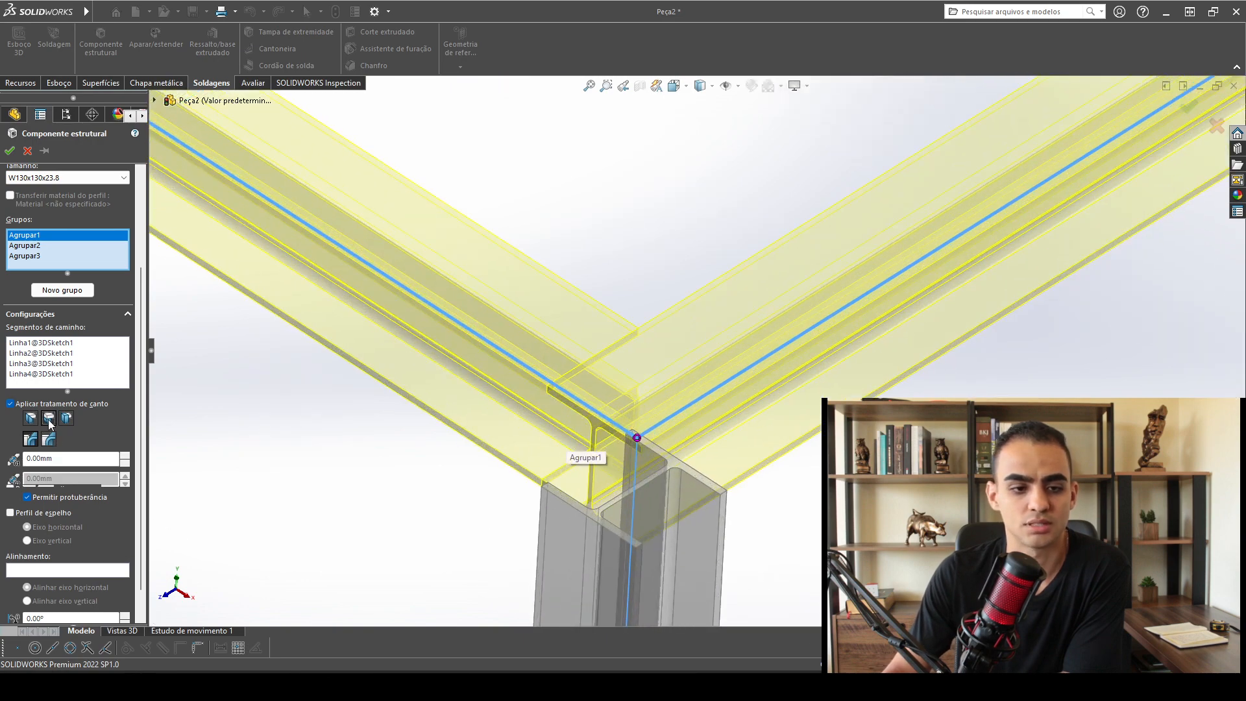
middle_drag(617, 448, 957, 310)
scroll(967, 324, up, 3)
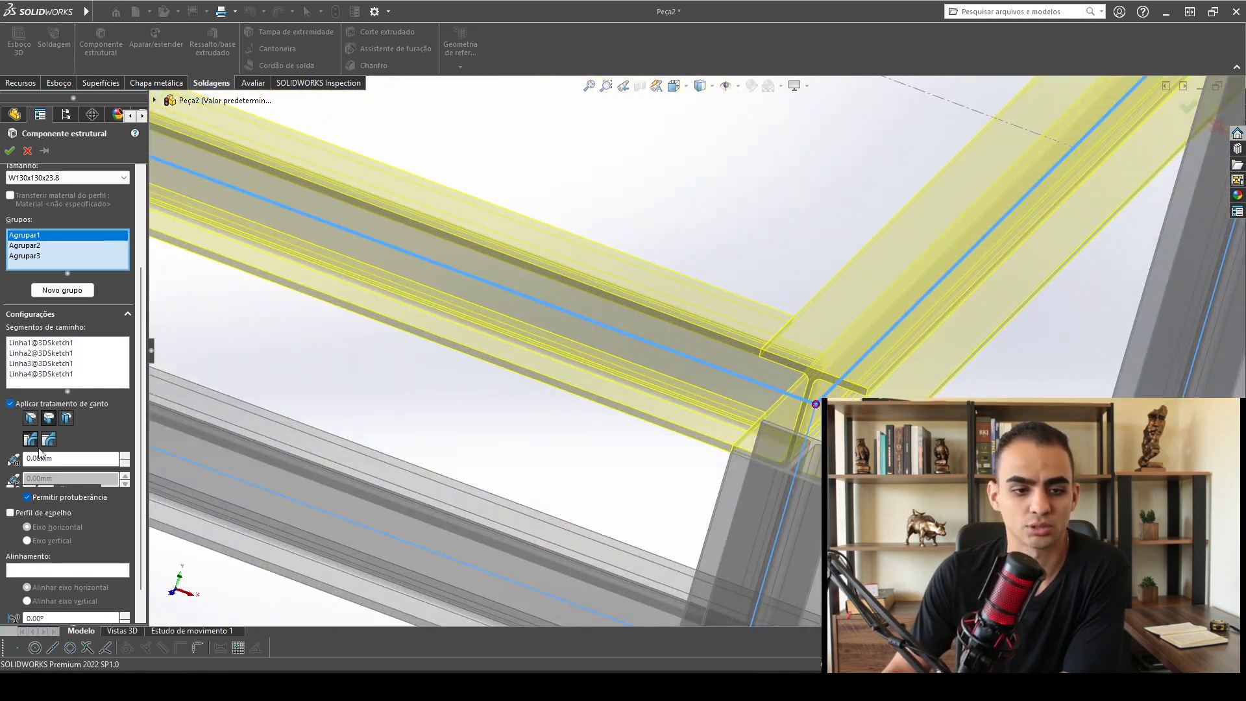
click(66, 419)
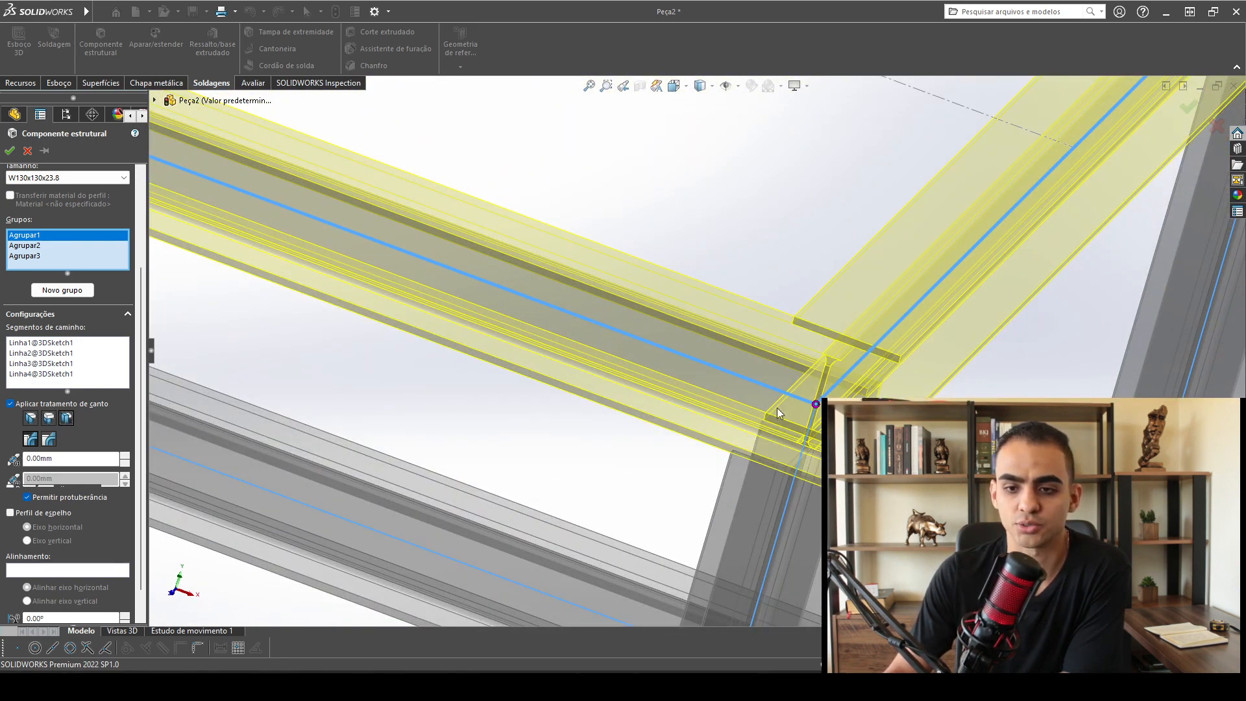
middle_drag(779, 413, 706, 381)
scroll(557, 398, up, 4)
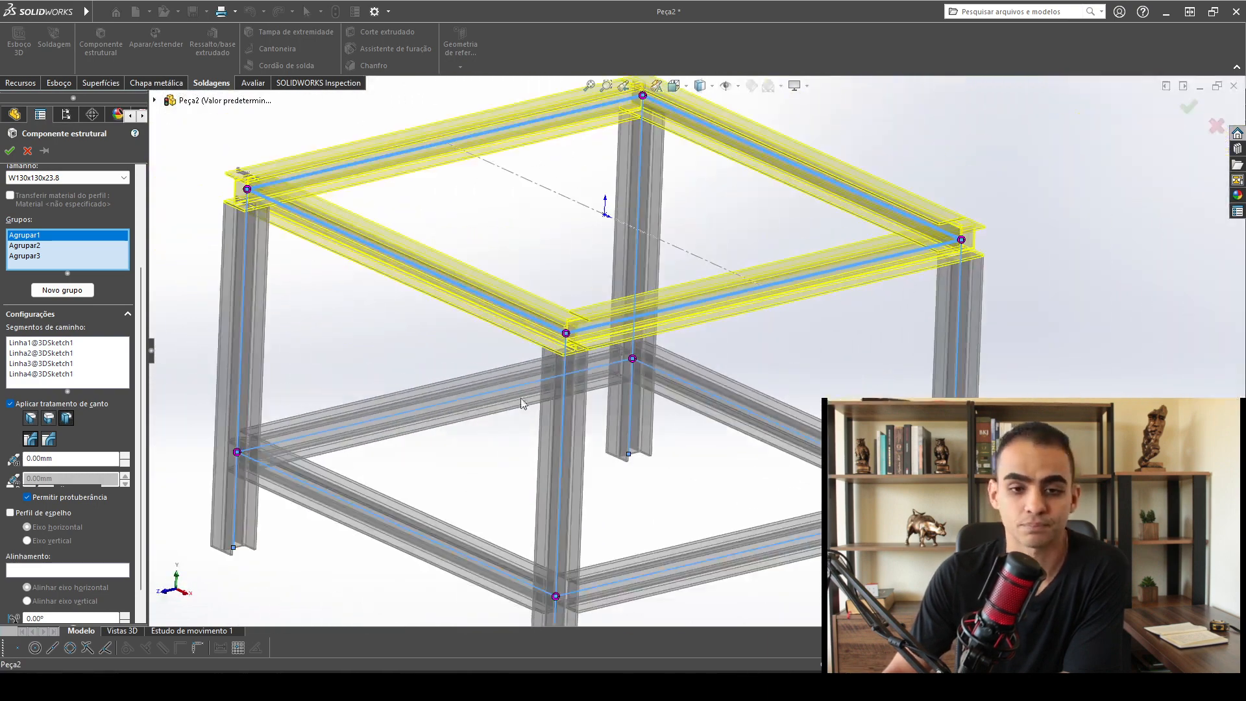
Return the upper frame group's corner treatment to End Miter and inspect the front corner.
click(31, 419)
scroll(575, 346, down, 3)
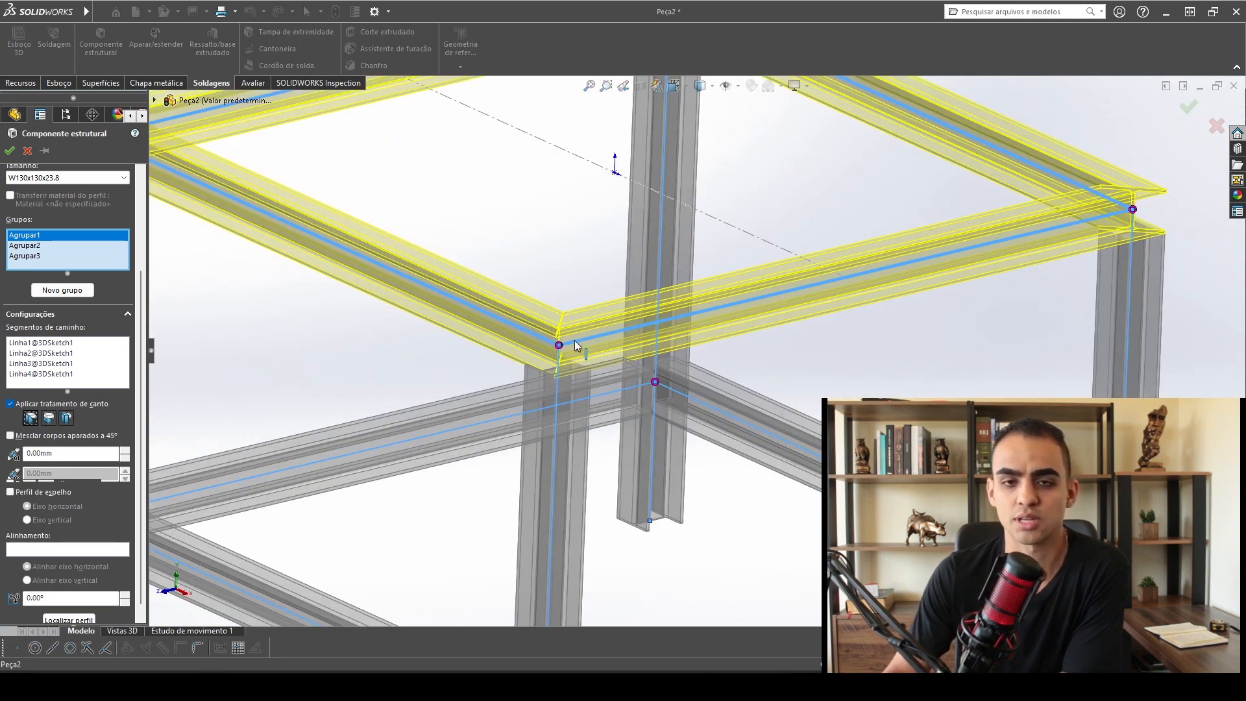
scroll(576, 346, up, 2)
middle_drag(577, 356, 579, 388)
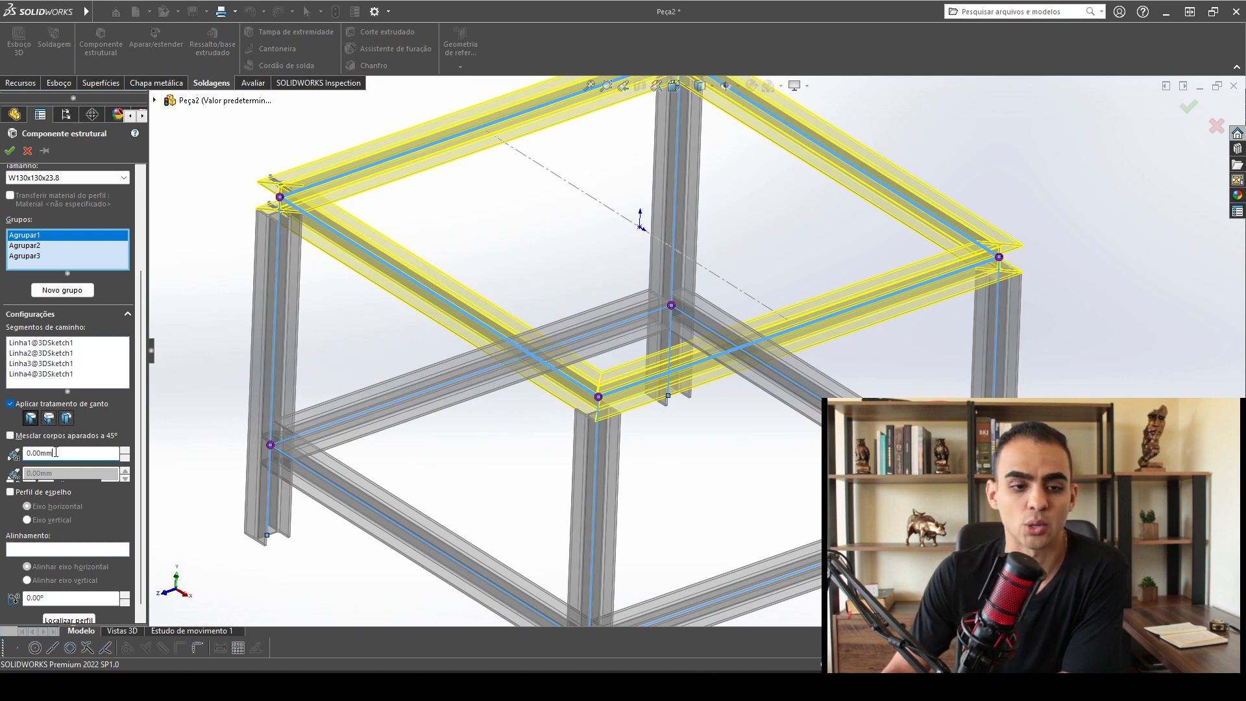
click(24, 452)
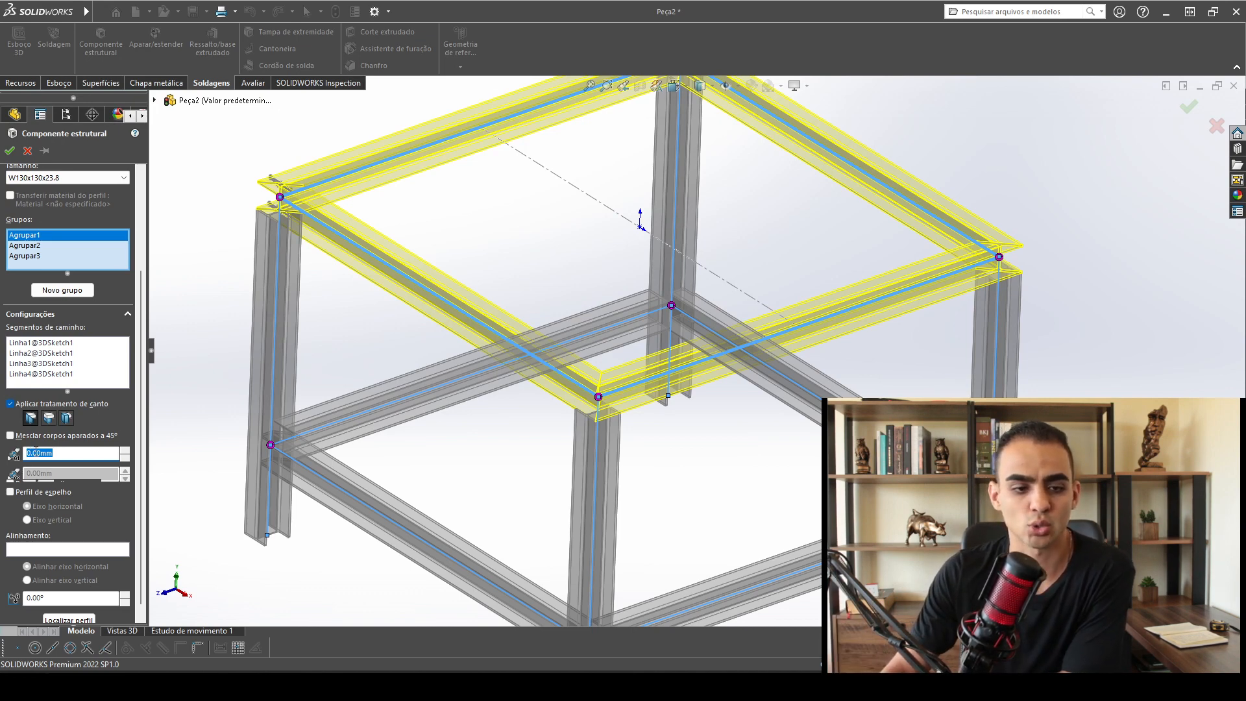
click(65, 453)
drag(141, 477, 141, 494)
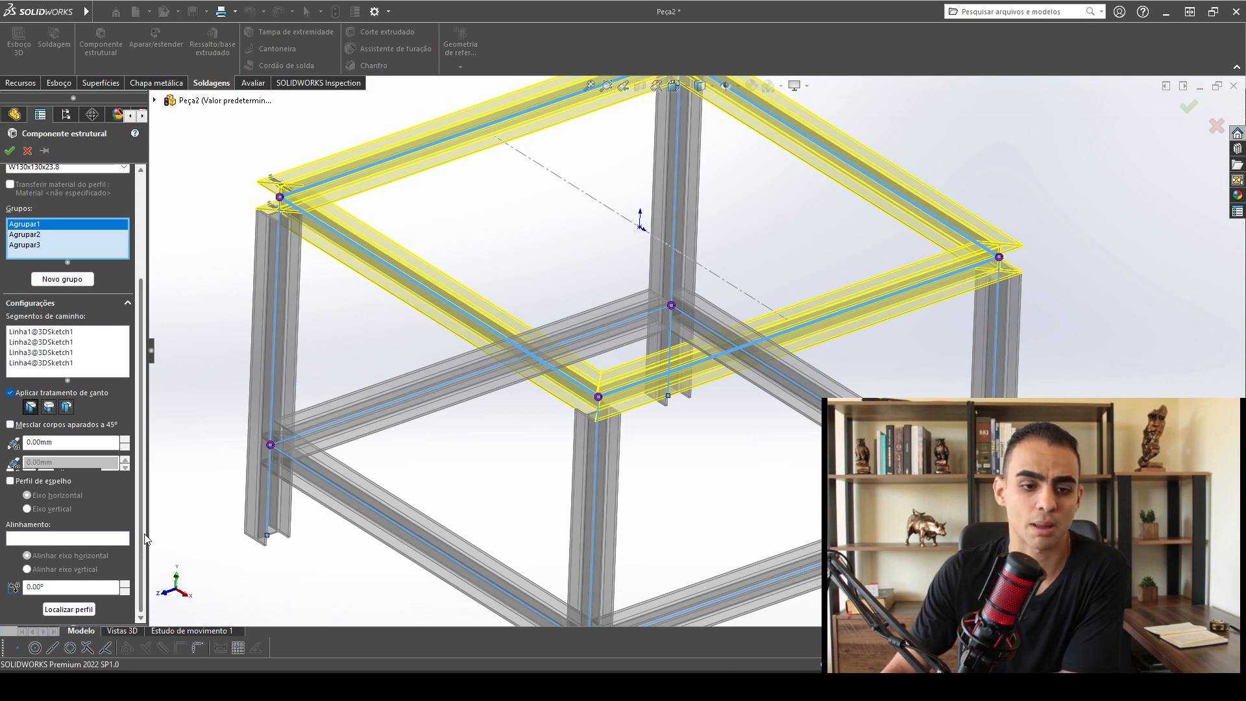
drag(140, 539, 145, 356)
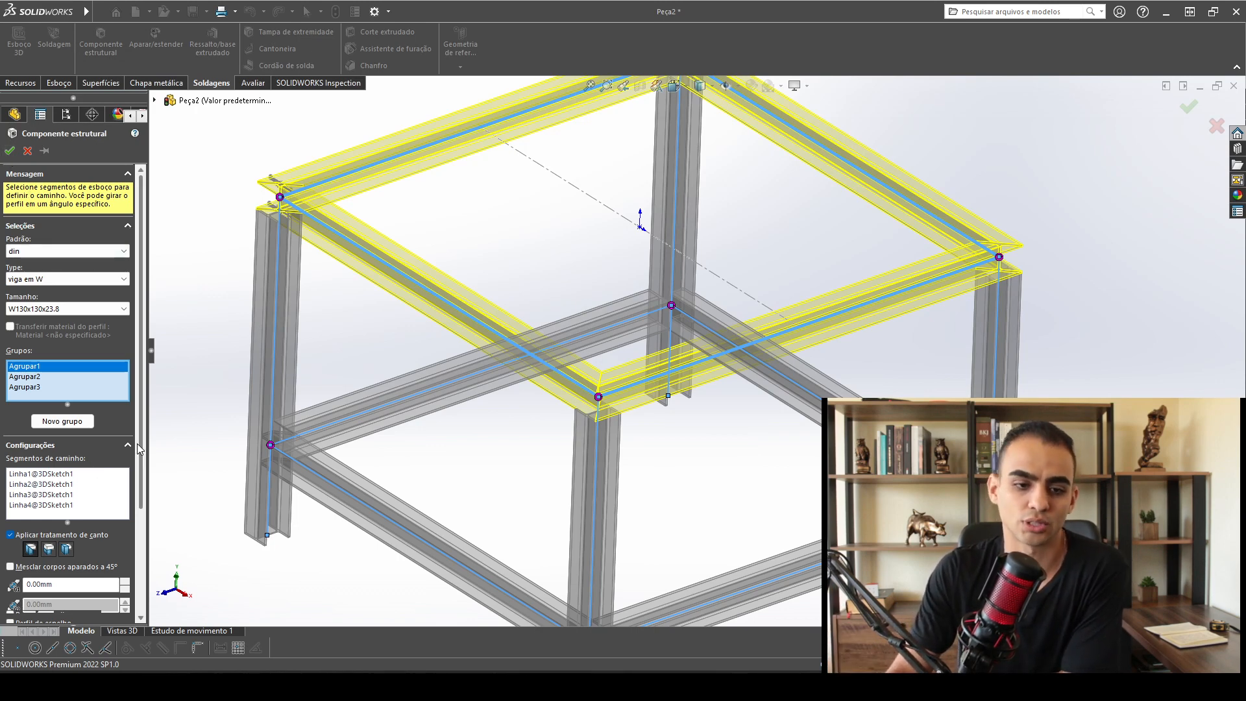
Start Locate Profile for the upper frame's group and examine the profile's available points around the path corner.
scroll(138, 442, down, 3)
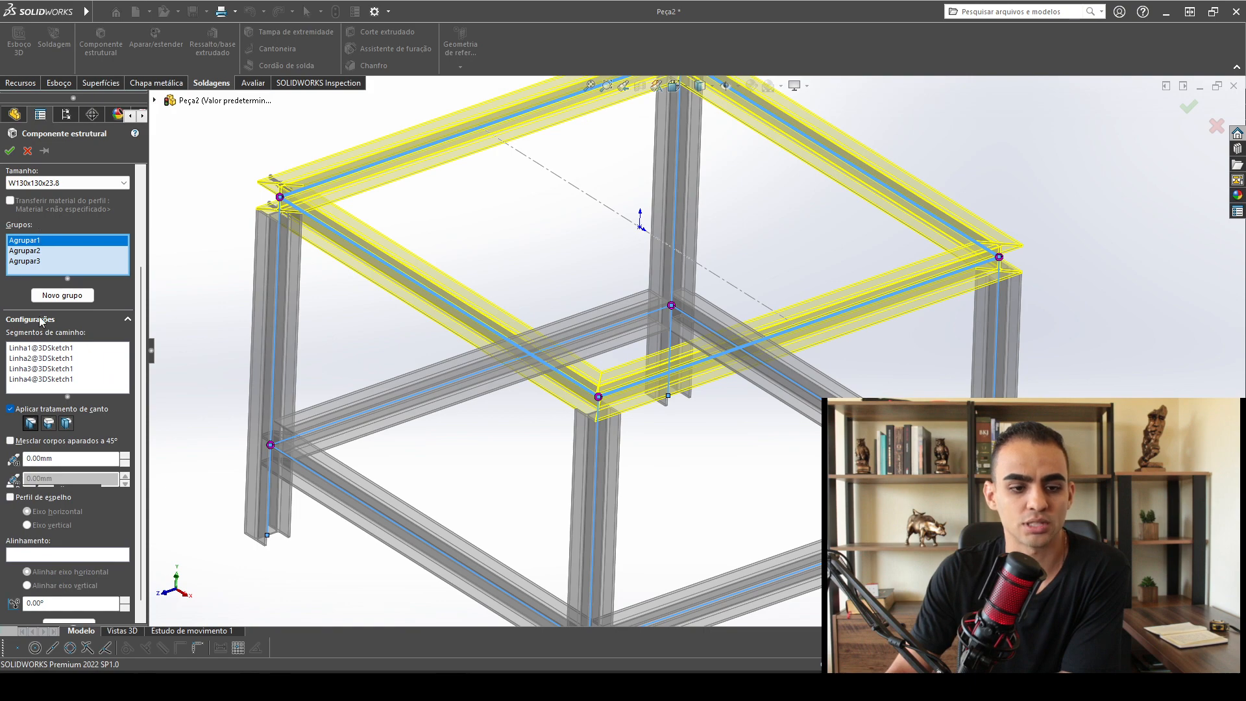
scroll(137, 516, down, 1)
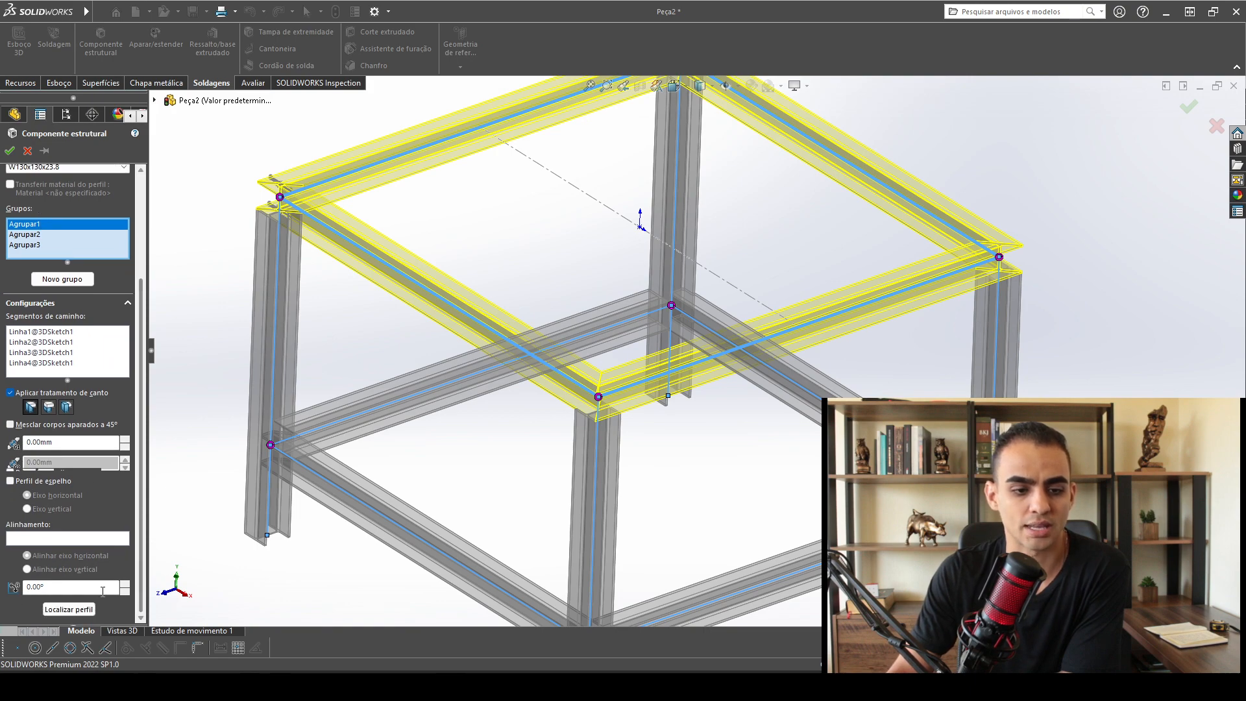
click(69, 609)
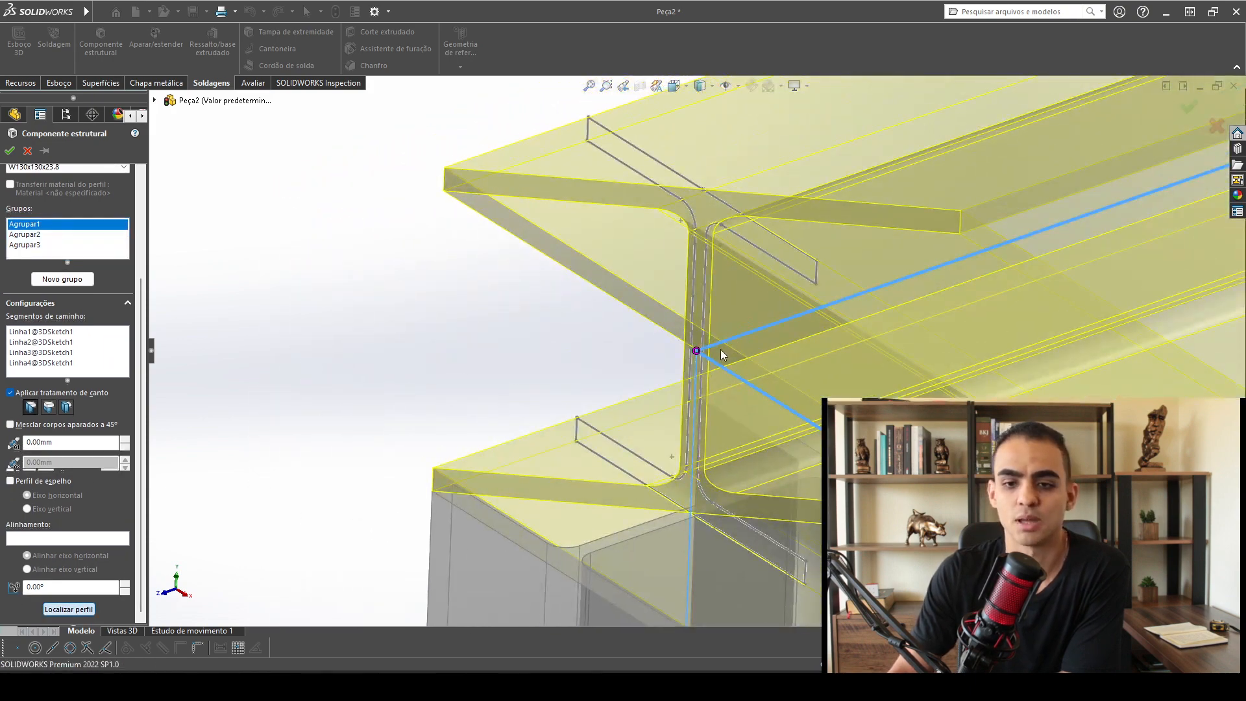
middle_drag(717, 302, 739, 266)
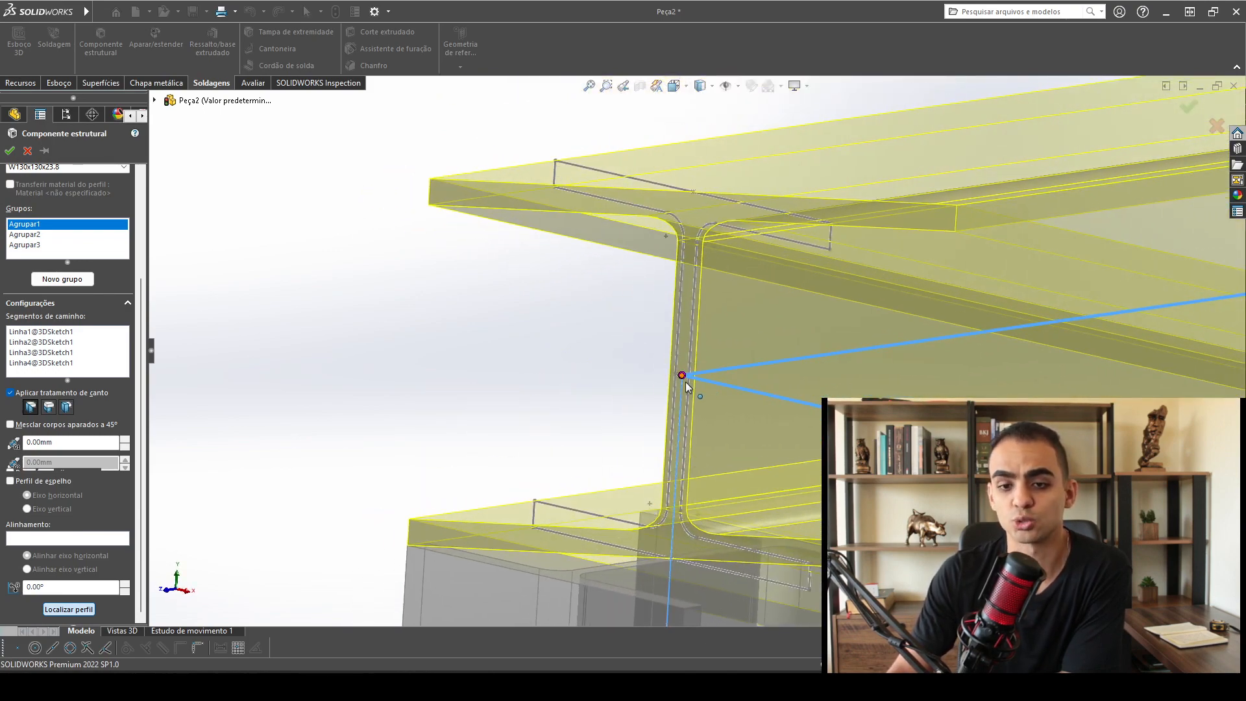
scroll(699, 379, up, 2)
scroll(699, 379, down, 2)
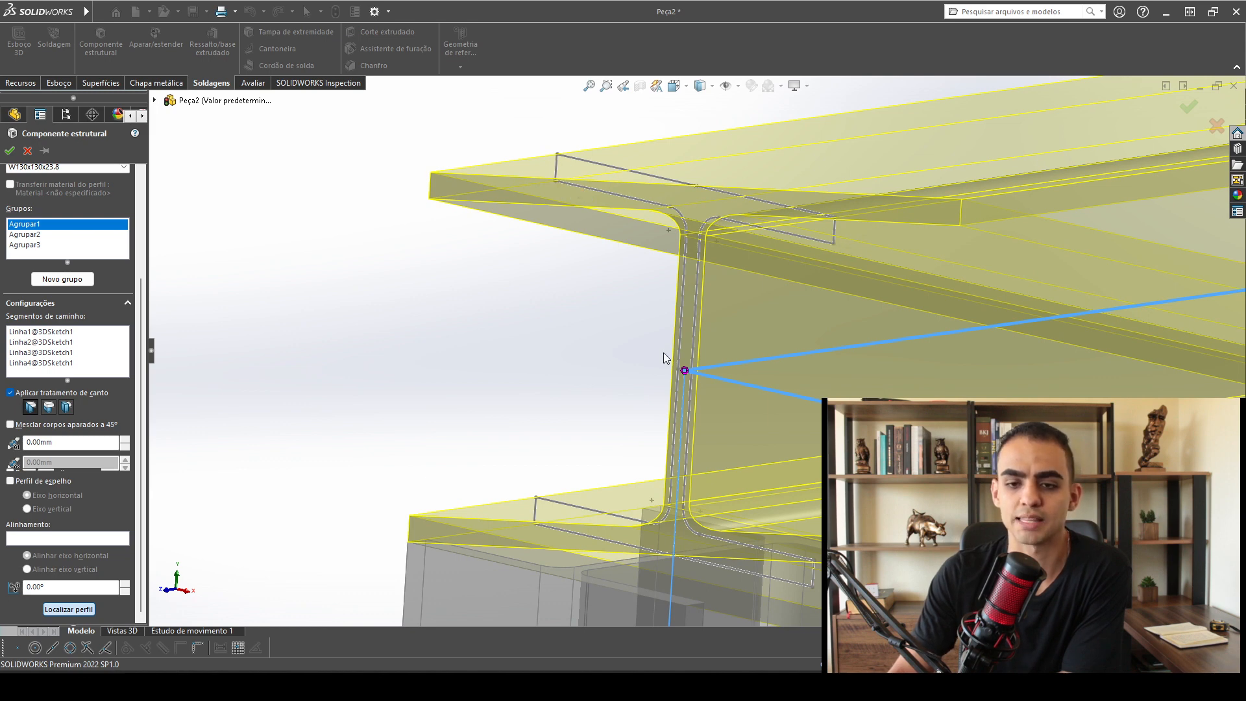
scroll(714, 357, up, 2)
scroll(726, 344, down, 5)
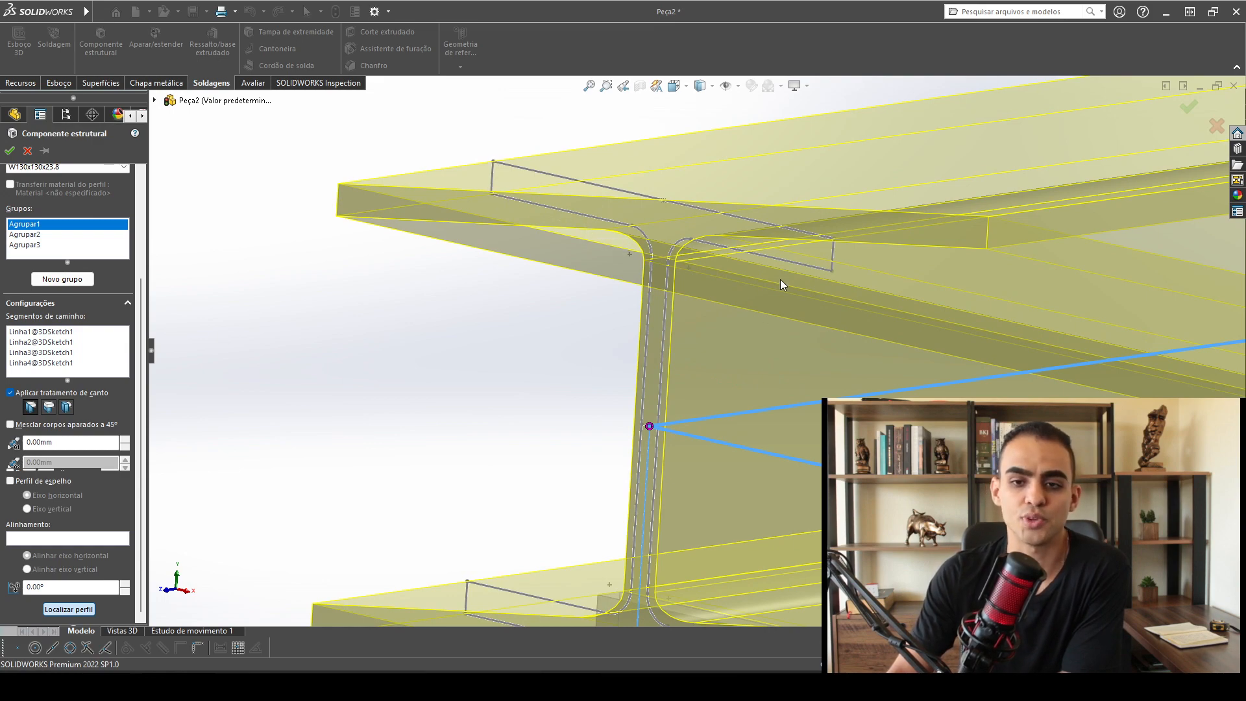
Switch to Foxit PDF Reader and examine the W and HP profile geometry drawing in Tabela-de-bitolas-Gerdau.pdf.
drag(260, 669, 681, 1)
scroll(733, 360, down, 20)
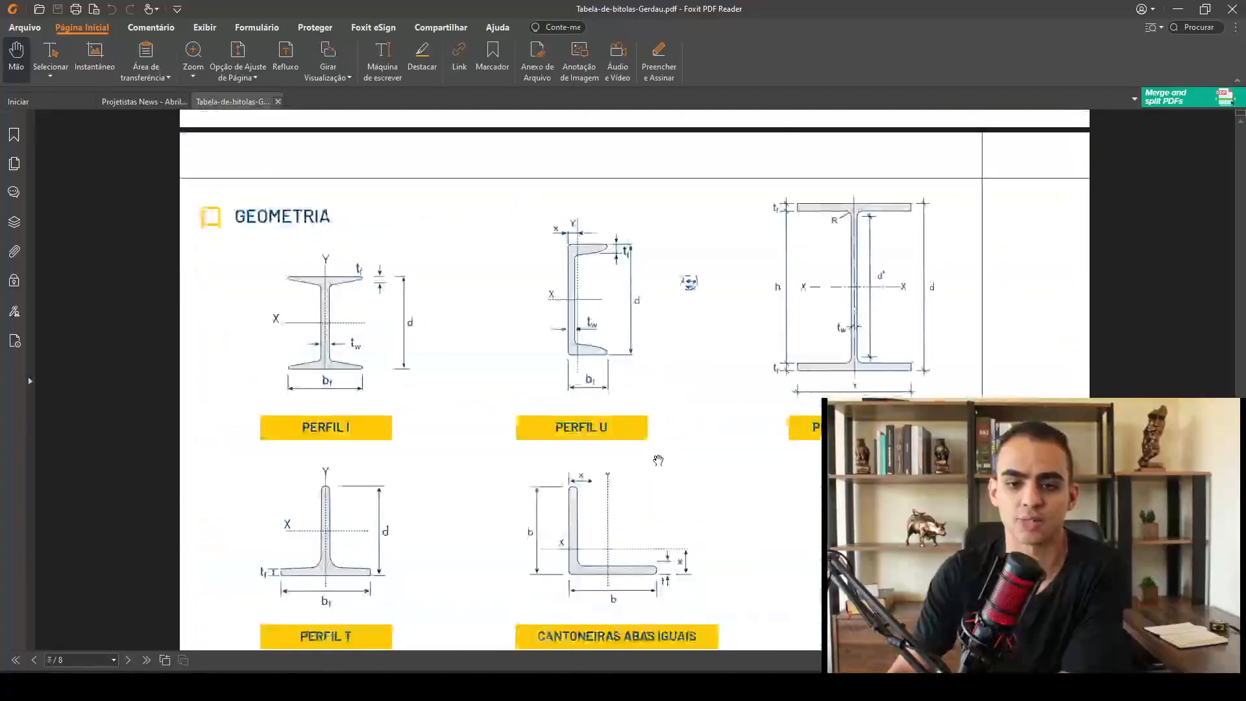
scroll(712, 422, up, 2)
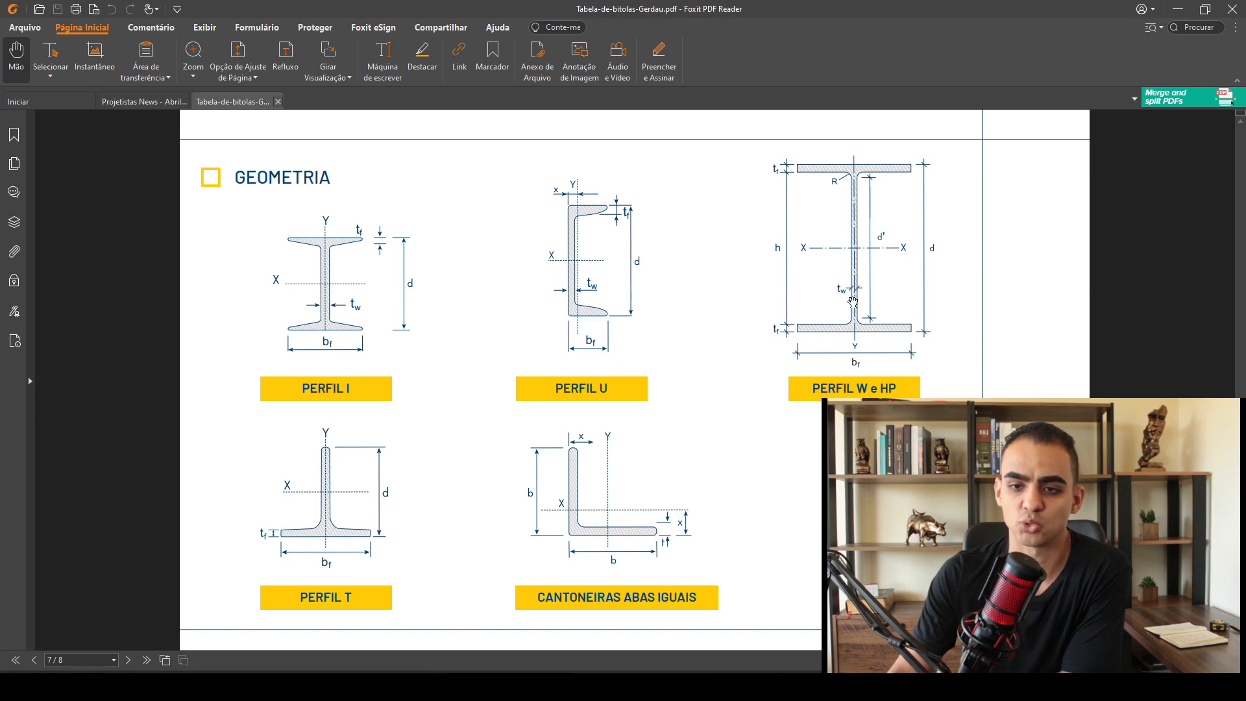
Examine the bitola and dimension columns in the W and HP structural profile table, and return to the geometry drawings.
scroll(571, 370, up, 15)
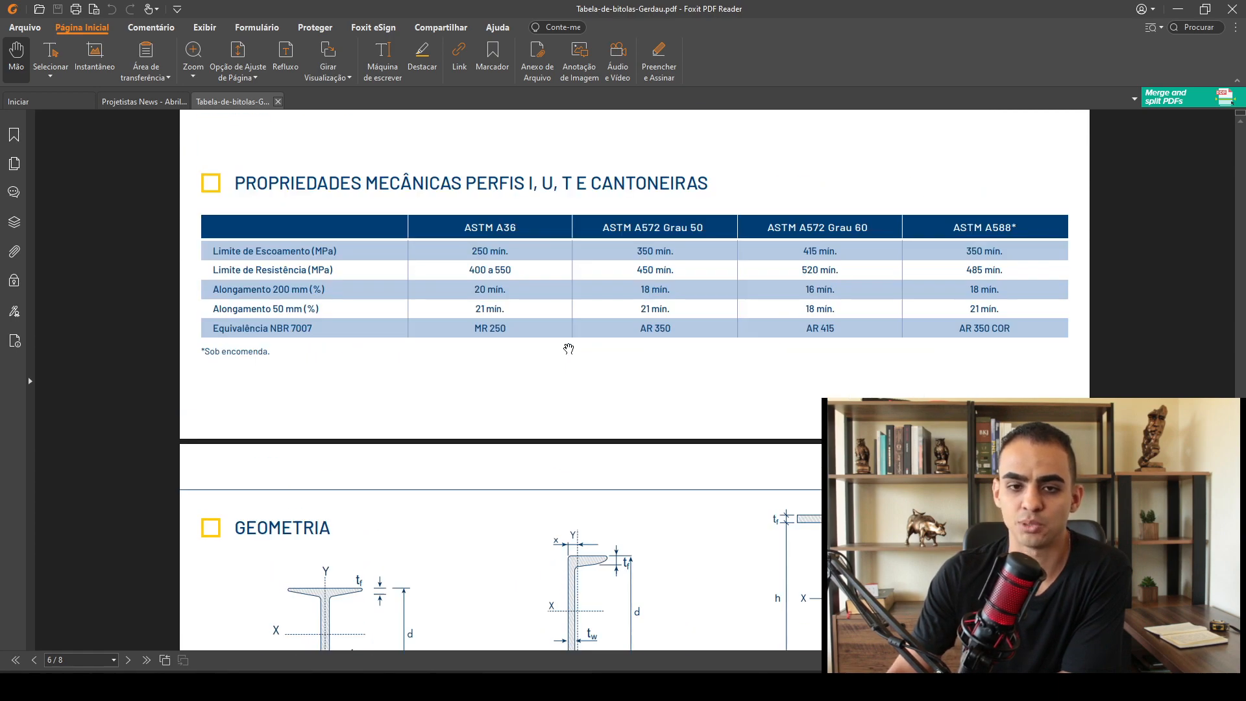
scroll(245, 311, up, 10)
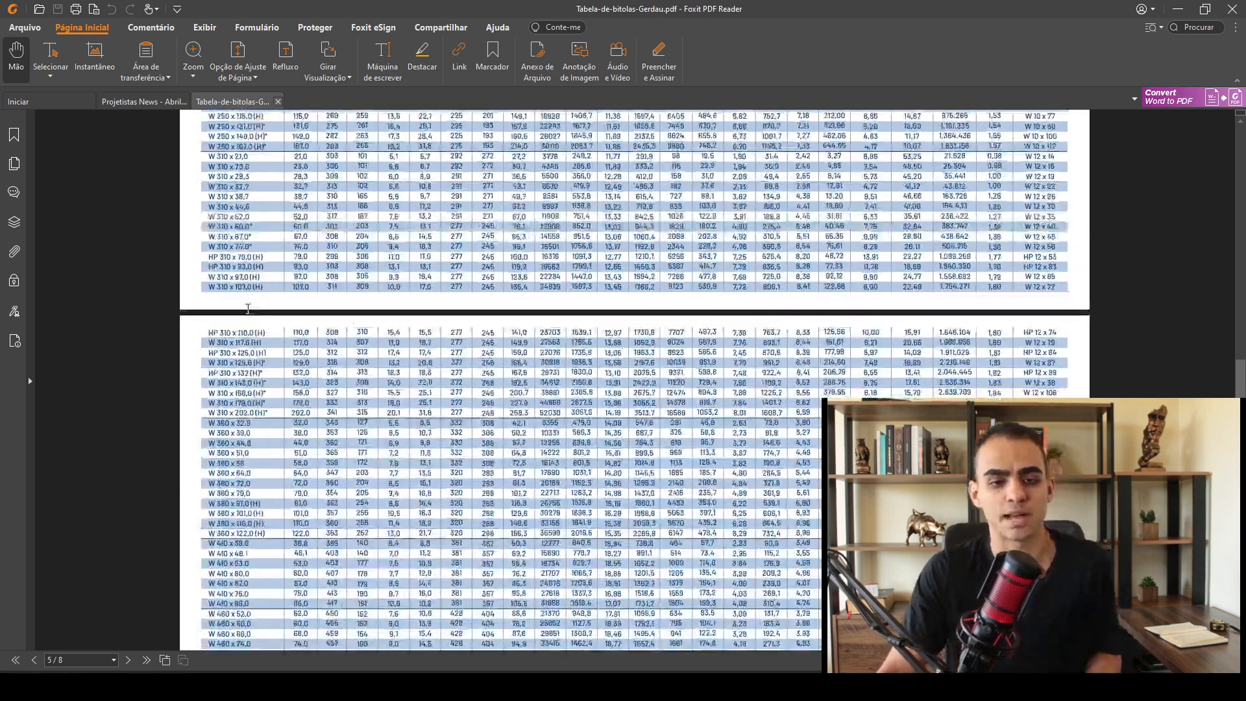
ctrl+scroll(208, 333, up, 1)
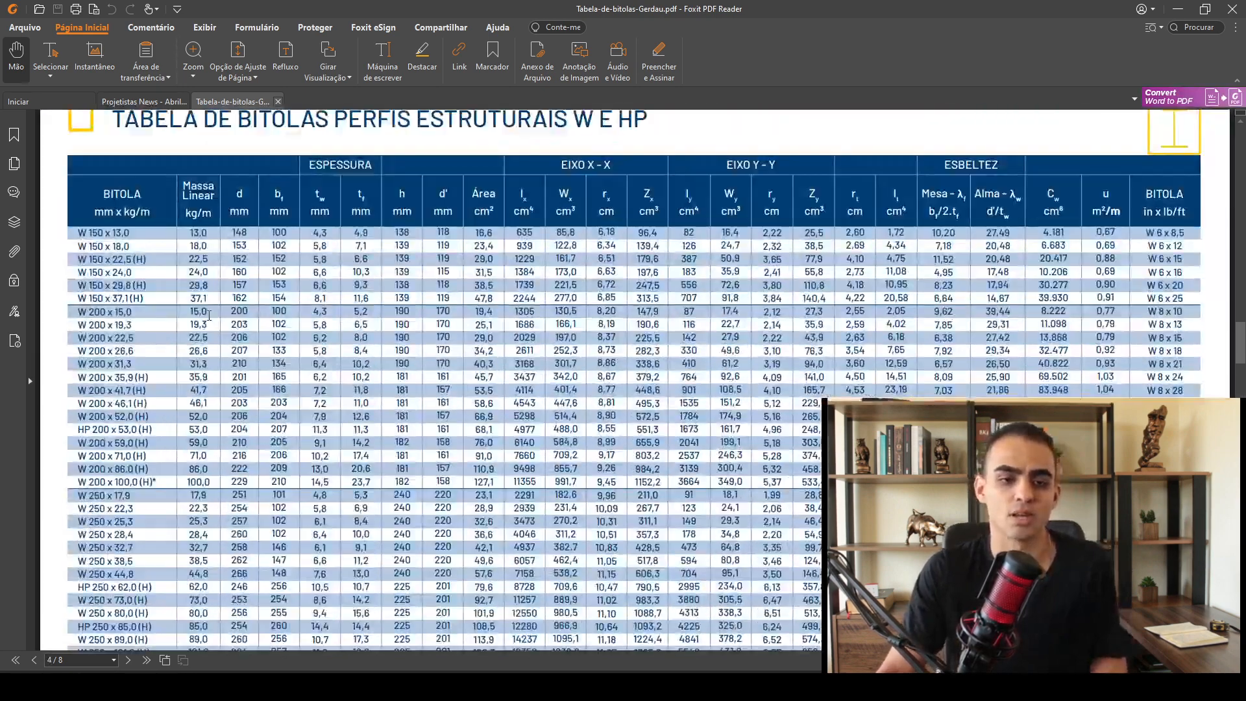
ctrl+scroll(198, 313, up, 1)
scroll(188, 302, up, 1)
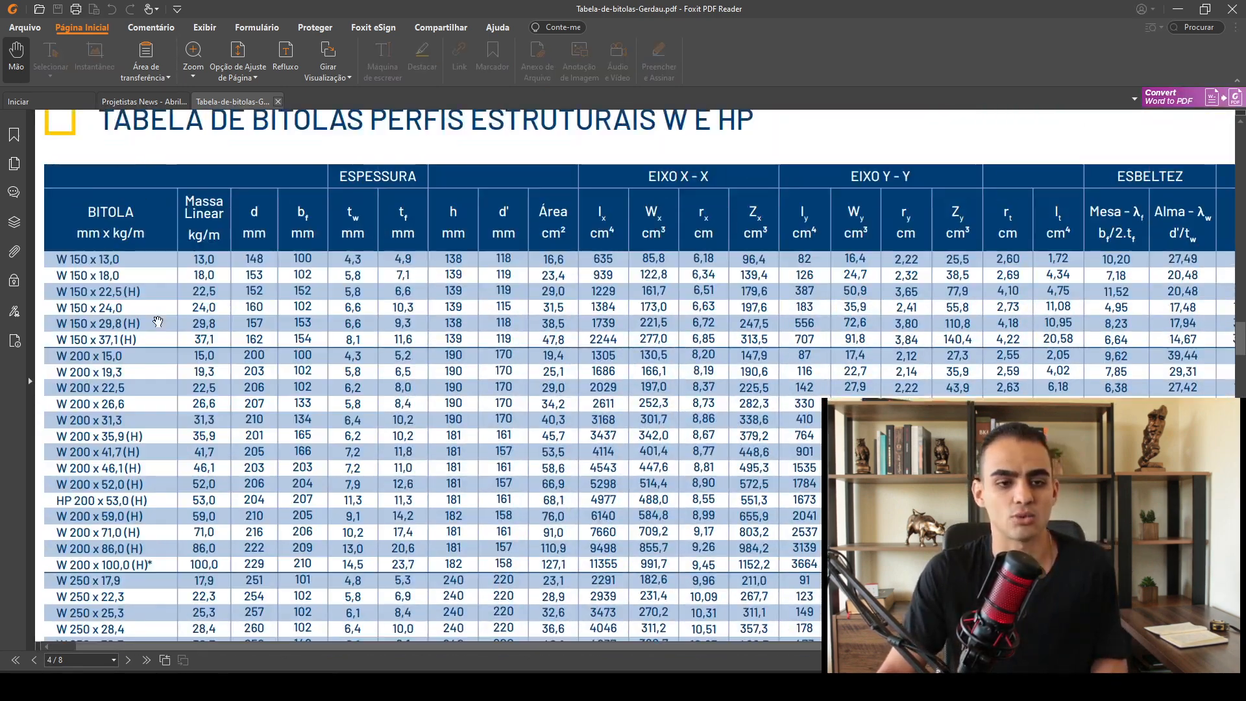
drag(75, 269, 74, 266)
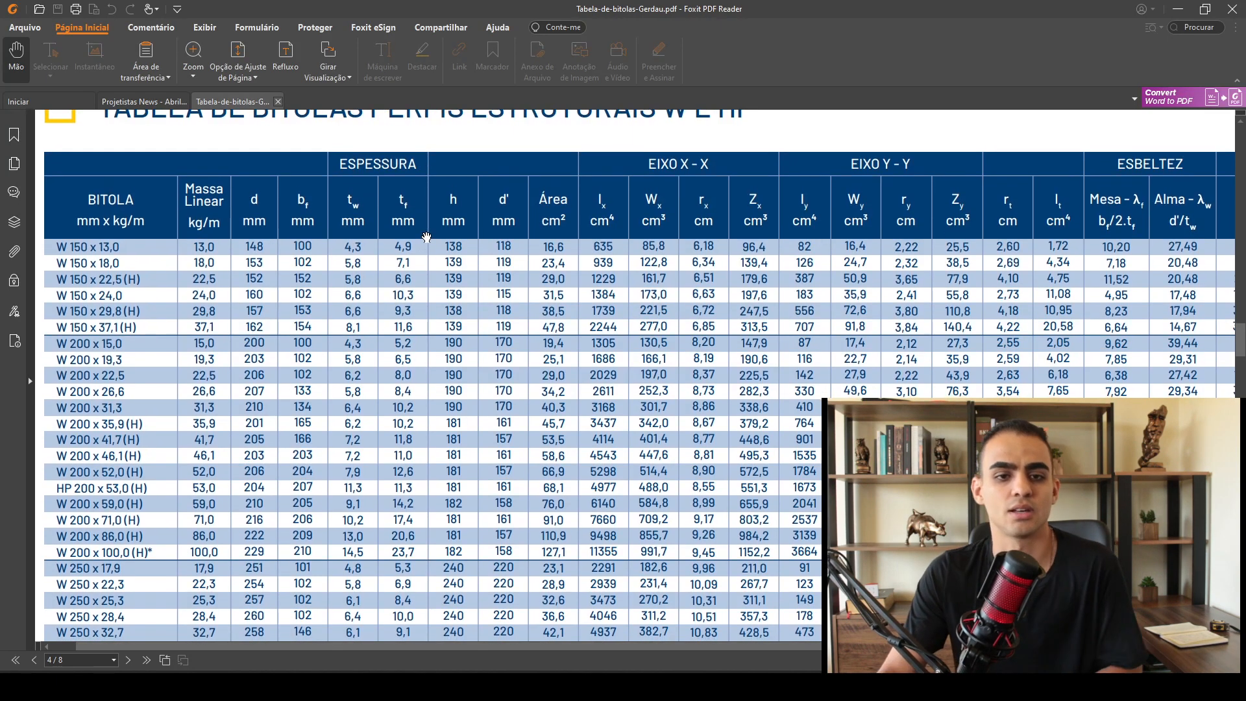
ctrl+scroll(426, 238, down, 2)
scroll(427, 238, down, 20)
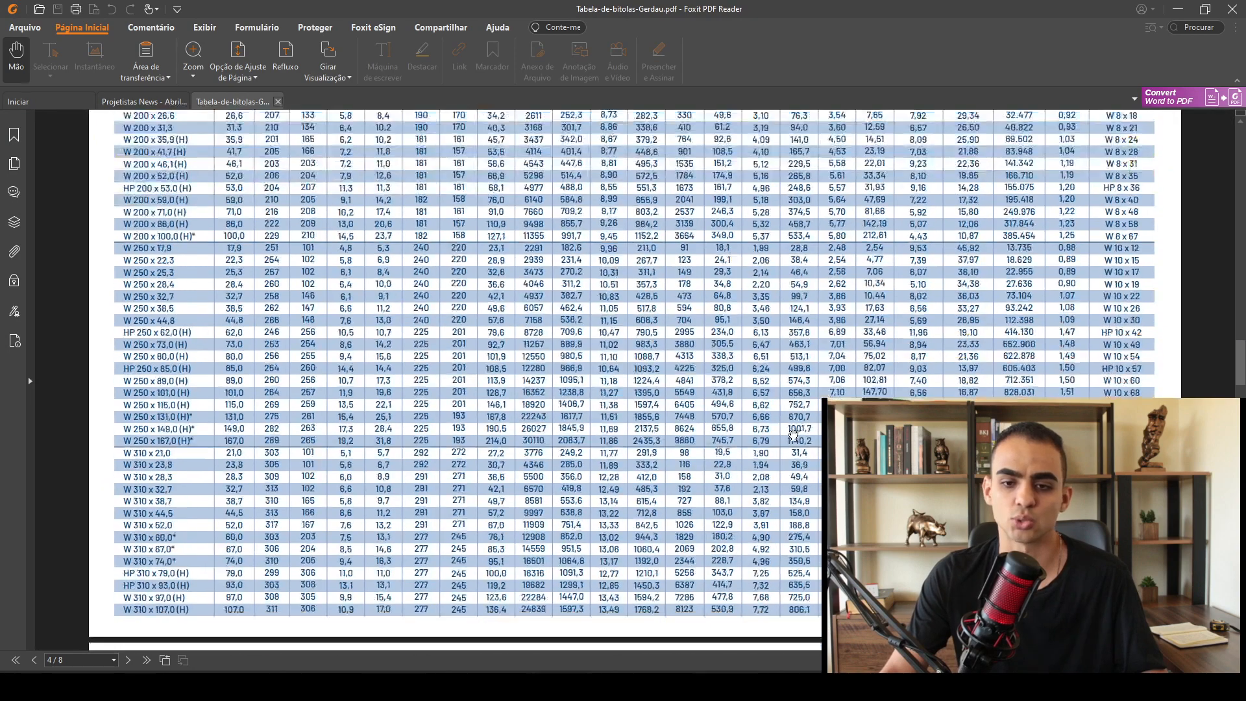
scroll(454, 379, down, 6)
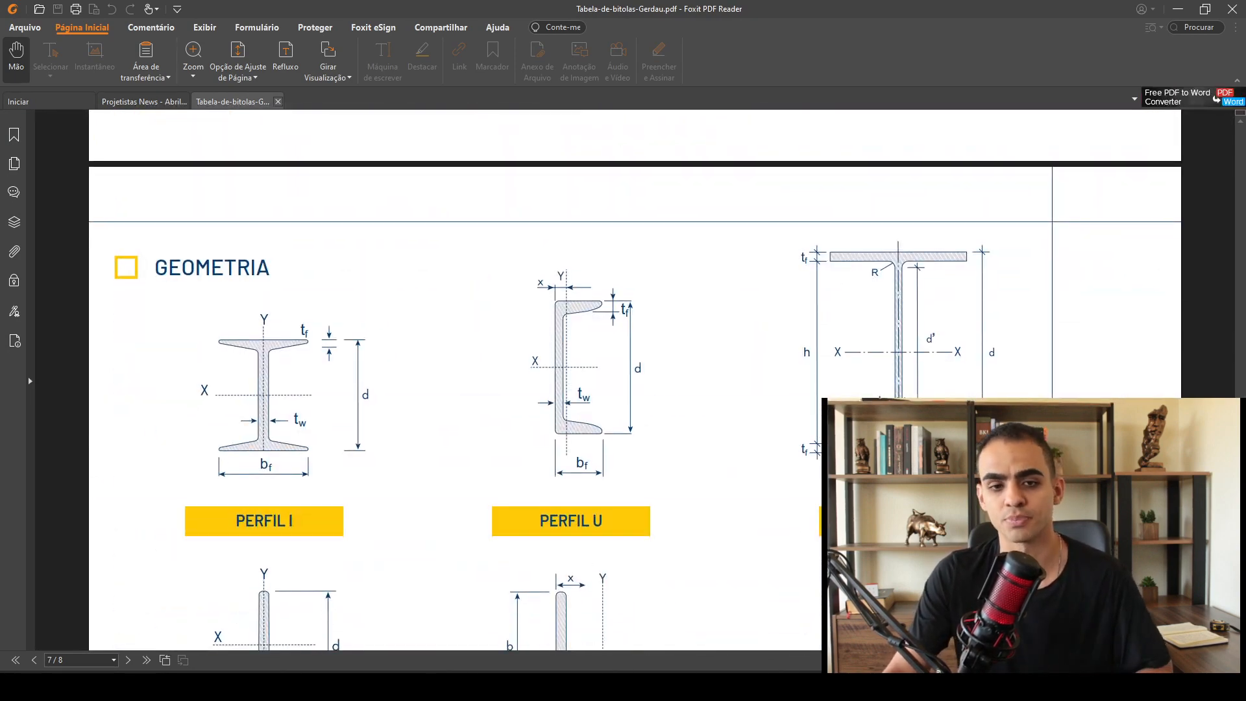
Switch back to SOLIDWORKS and accept the W130x130x23.8 structural member with its three groups.
drag(712, 6, 0, 604)
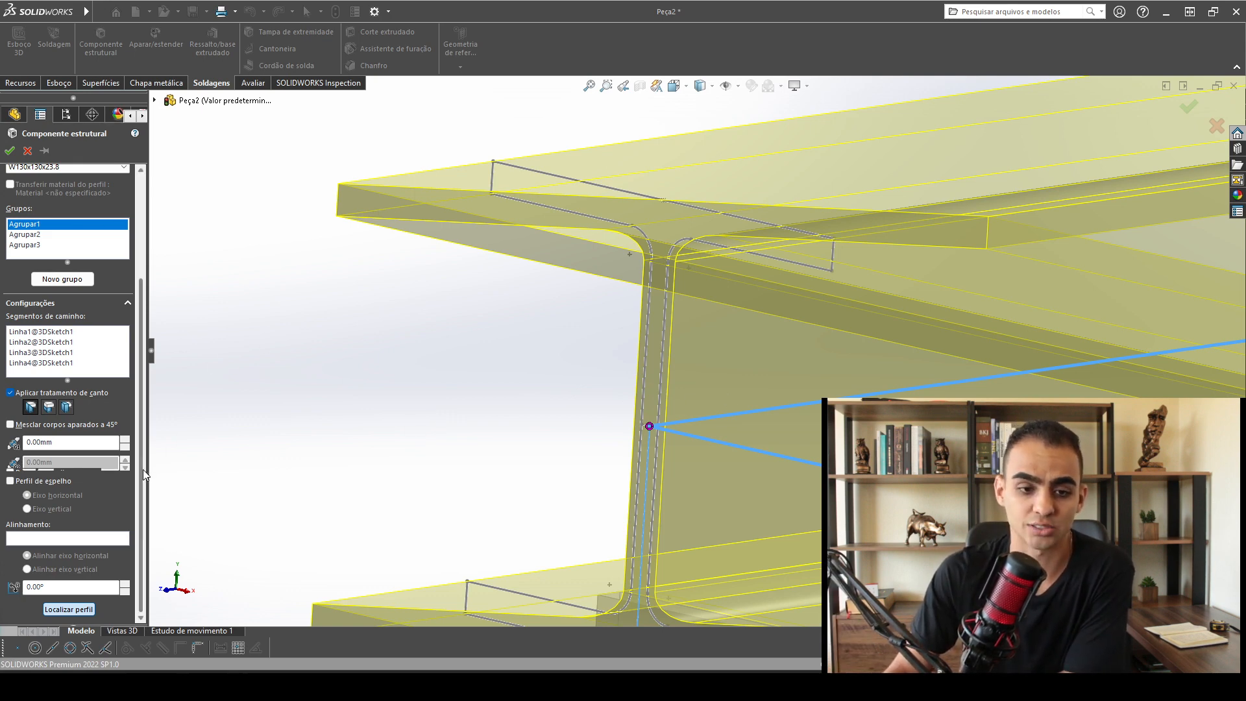
scroll(131, 264, up, 3)
scroll(661, 327, up, 6)
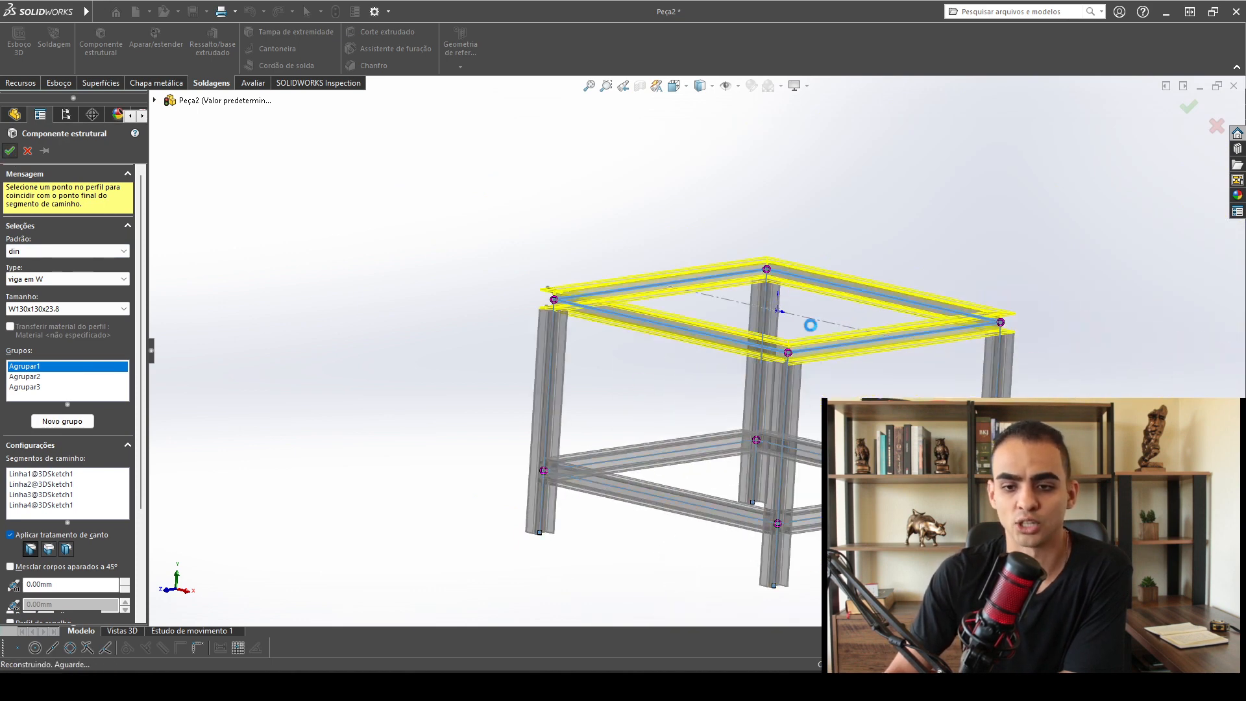
Examine the upper frame's mitred corners and their junctions with the legs from several angles.
scroll(584, 321, down, 6)
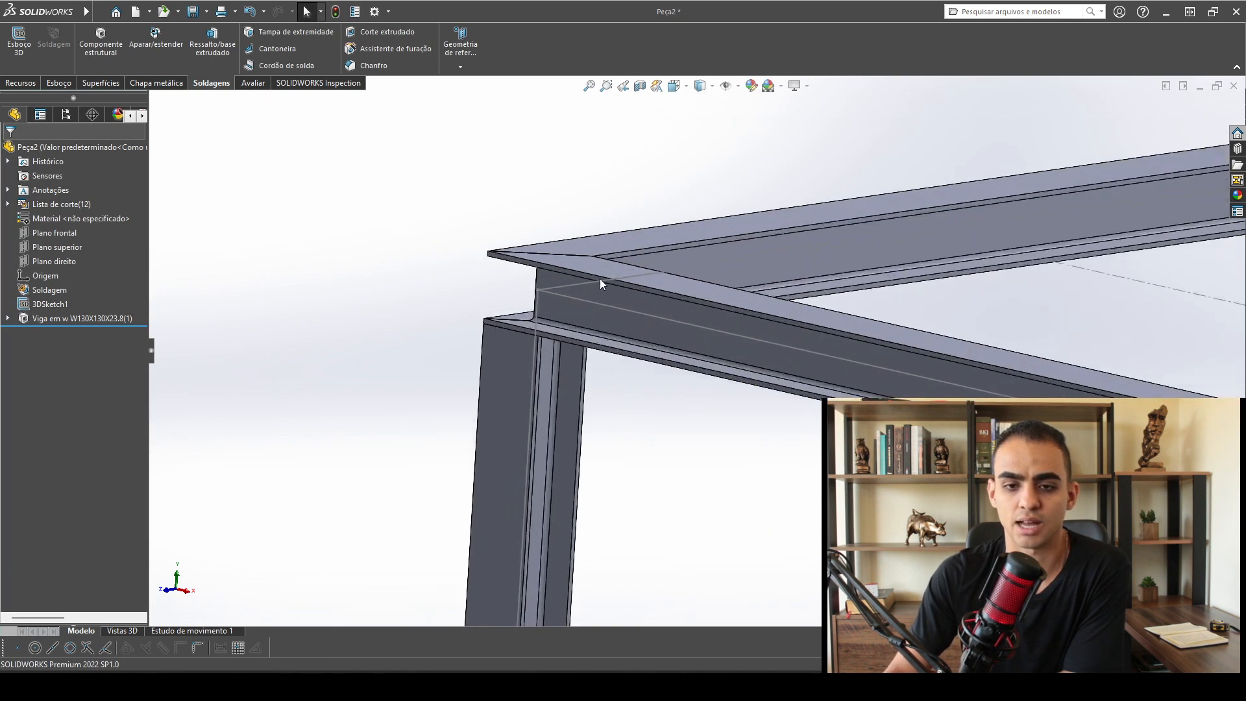
middle_drag(599, 279, 588, 403)
scroll(584, 369, up, 1)
middle_drag(570, 282, 584, 362)
scroll(603, 389, up, 3)
scroll(528, 327, down, 4)
scroll(528, 324, down, 3)
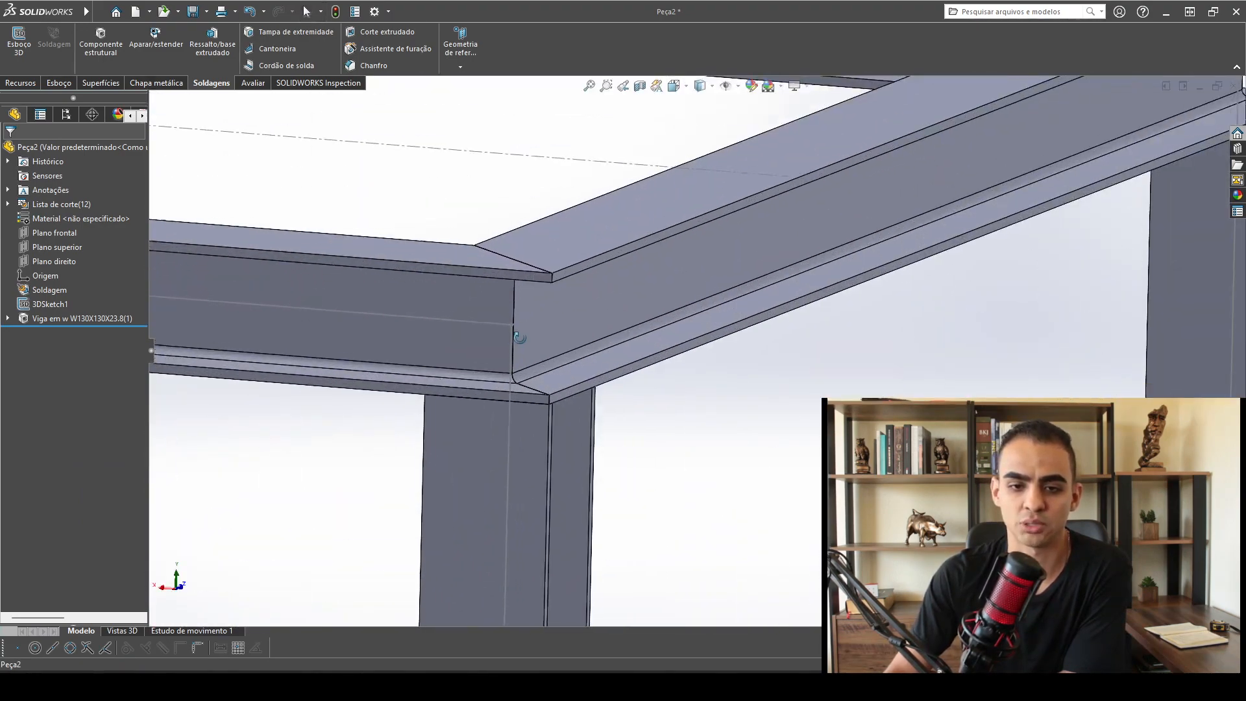
middle_drag(520, 335, 472, 359)
scroll(476, 361, up, 6)
middle_drag(540, 228, 597, 293)
scroll(597, 293, down, 4)
scroll(597, 298, down, 3)
middle_drag(632, 353, 438, 336)
scroll(438, 336, up, 4)
scroll(501, 322, down, 3)
middle_drag(643, 336, 691, 348)
scroll(695, 429, up, 4)
scroll(692, 353, up, 5)
scroll(733, 448, down, 5)
scroll(649, 389, down, 4)
Undo the last action and hide the frame's 3D sketch.
key(ctrl+z)
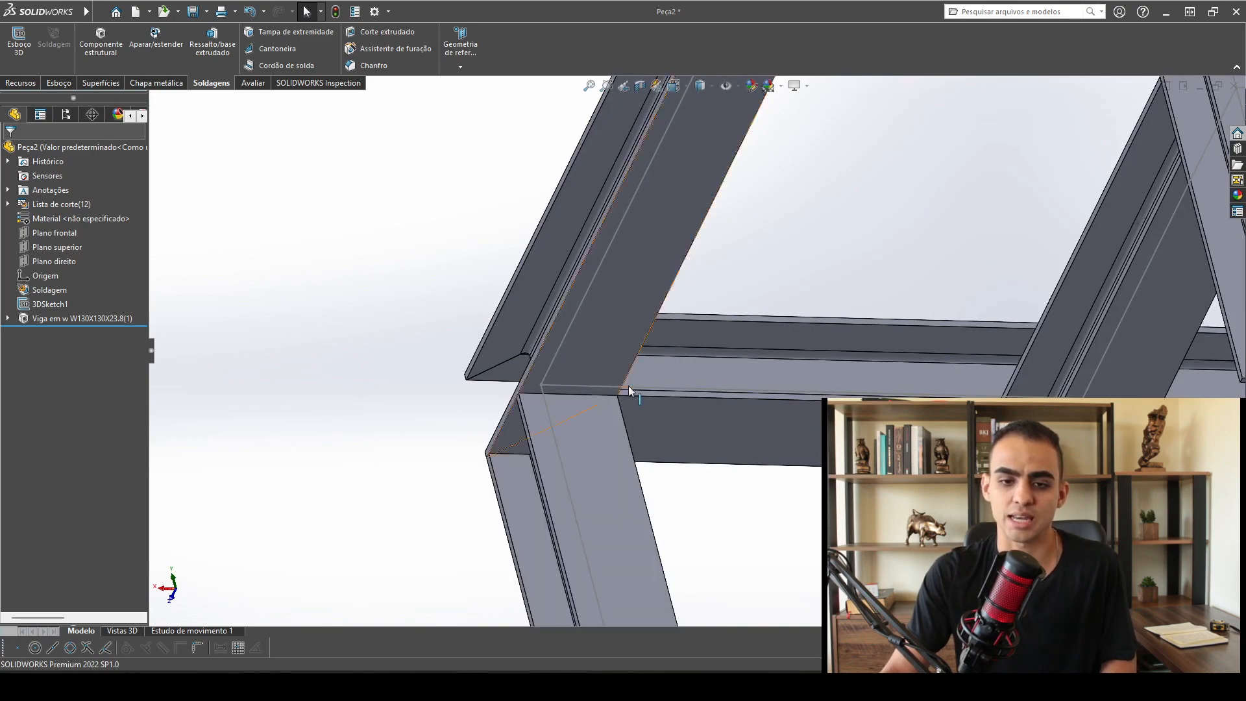
middle_drag(628, 386, 558, 415)
right_click(37, 306)
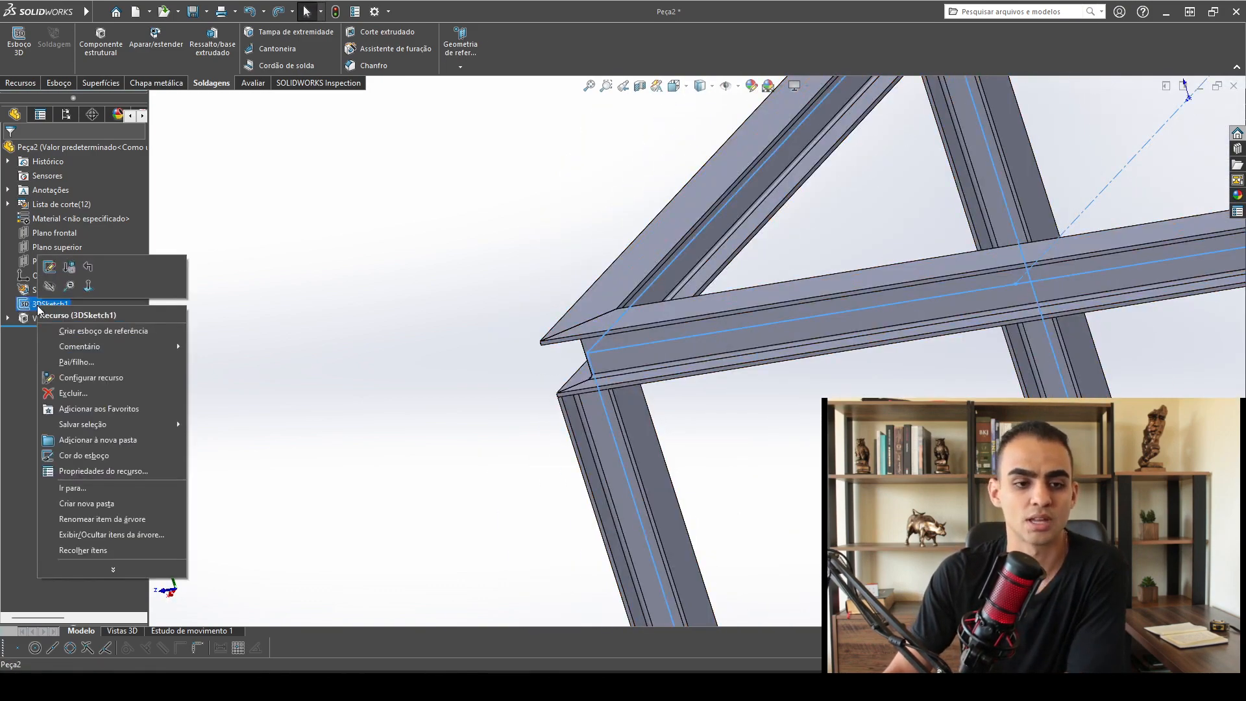
click(49, 285)
Examine the whole structure and the joints where the lower frame's beams meet the legs.
scroll(741, 399, up, 6)
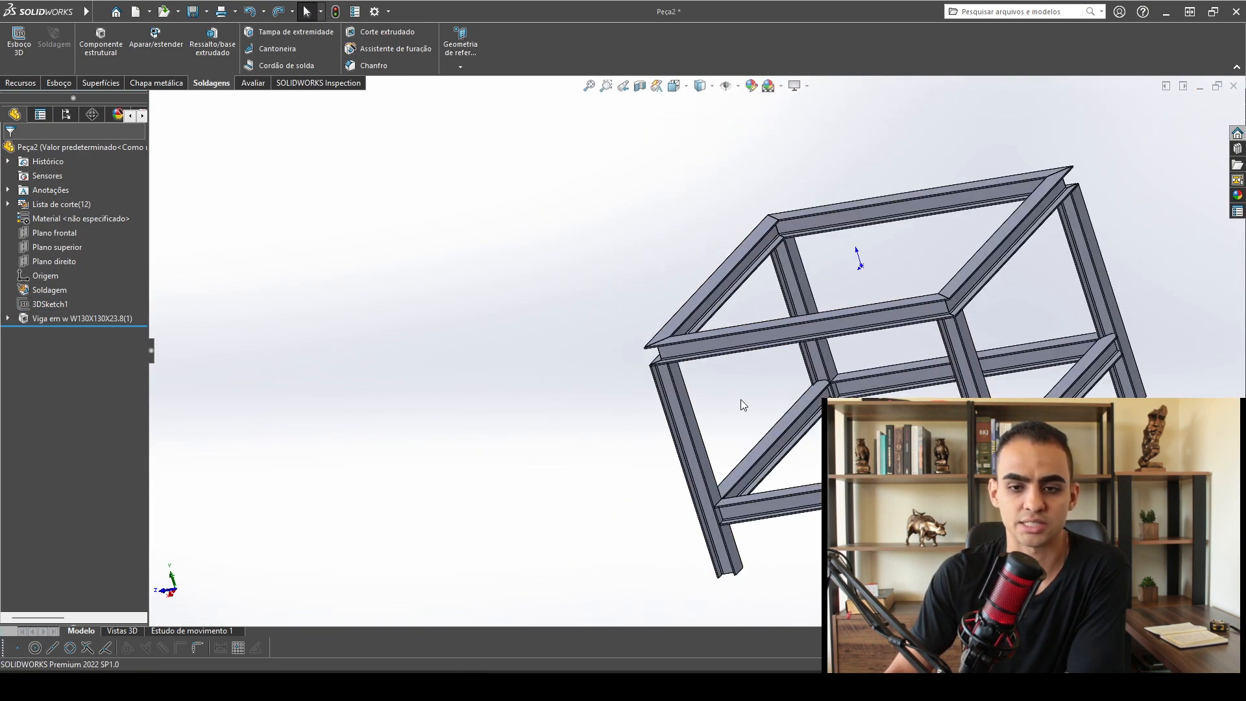
middle_drag(826, 336, 645, 362)
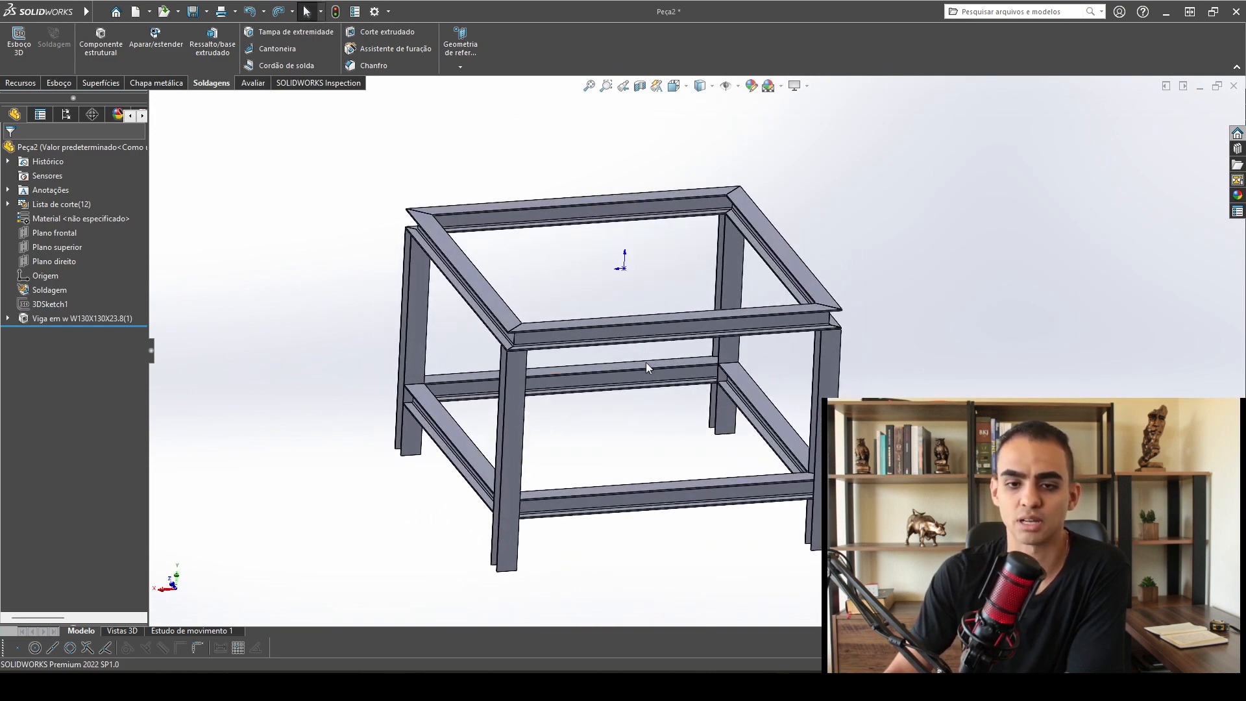
scroll(765, 410, down, 5)
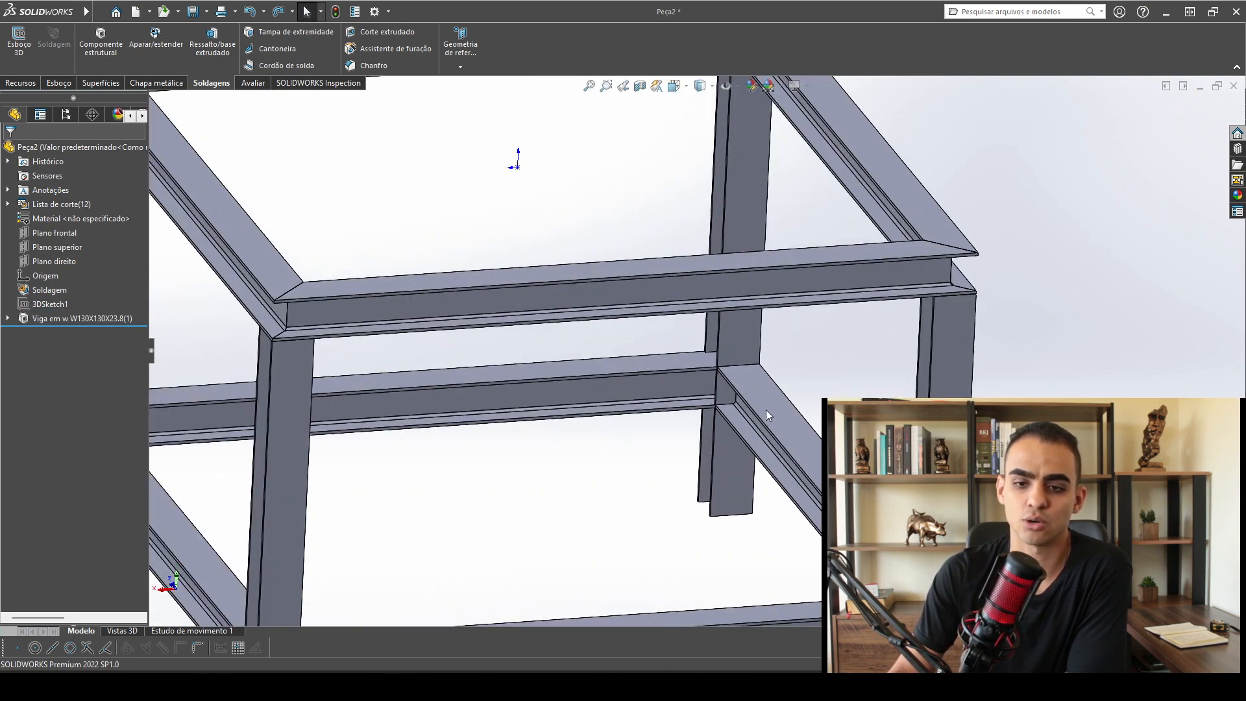
scroll(703, 371, up, 5)
scroll(652, 386, down, 8)
middle_drag(651, 386, 653, 300)
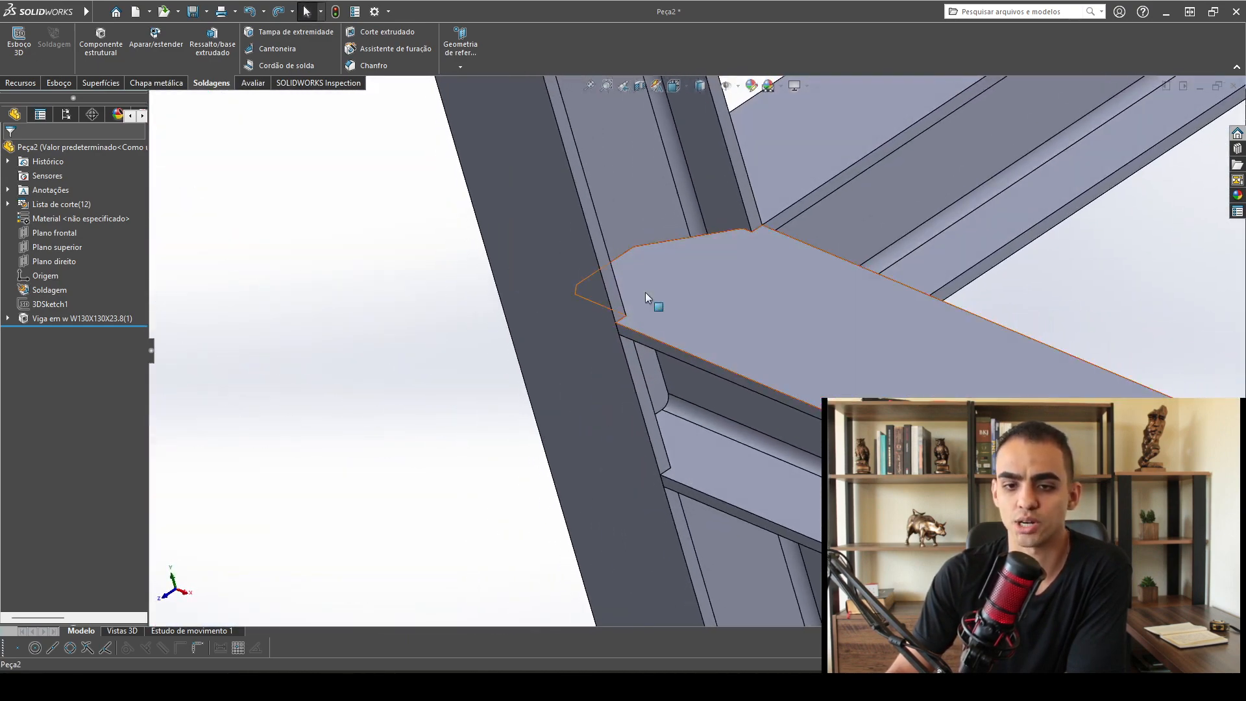
scroll(857, 308, up, 10)
scroll(996, 299, down, 10)
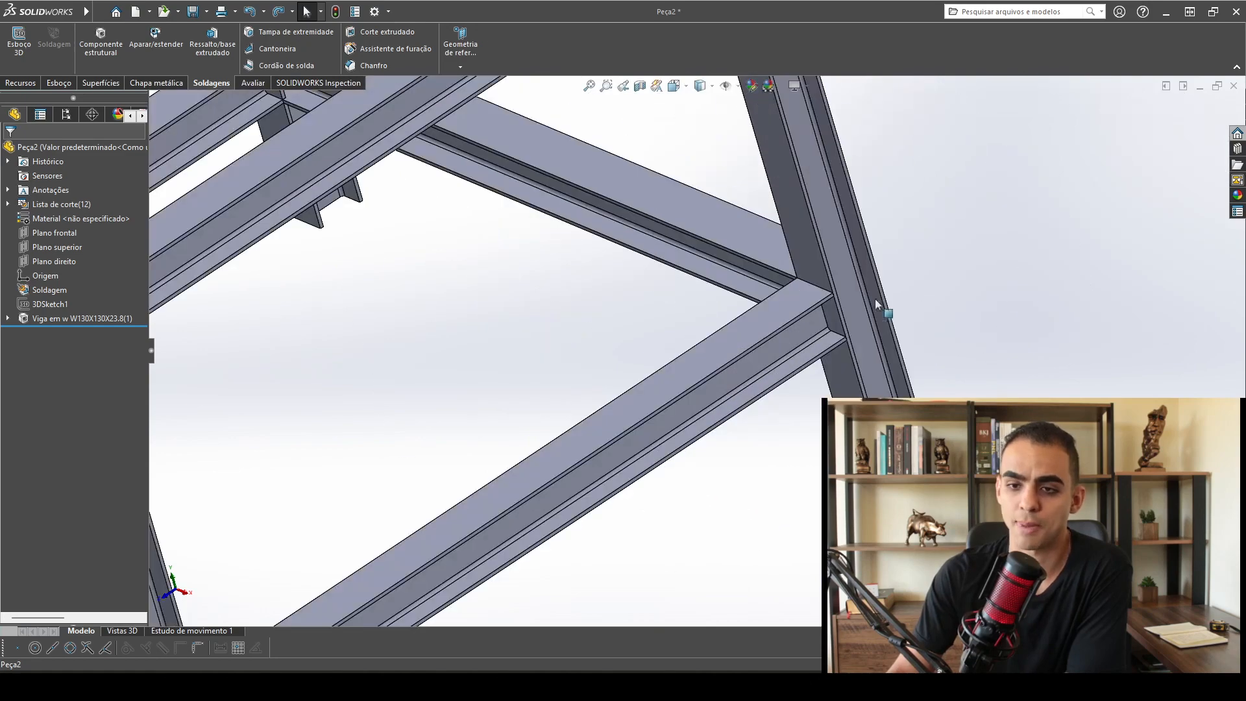
Examine the profile shape at the legs' lower ends and along their flanges and webs.
middle_drag(875, 298, 797, 350)
middle_drag(736, 451, 694, 431)
scroll(668, 415, down, 8)
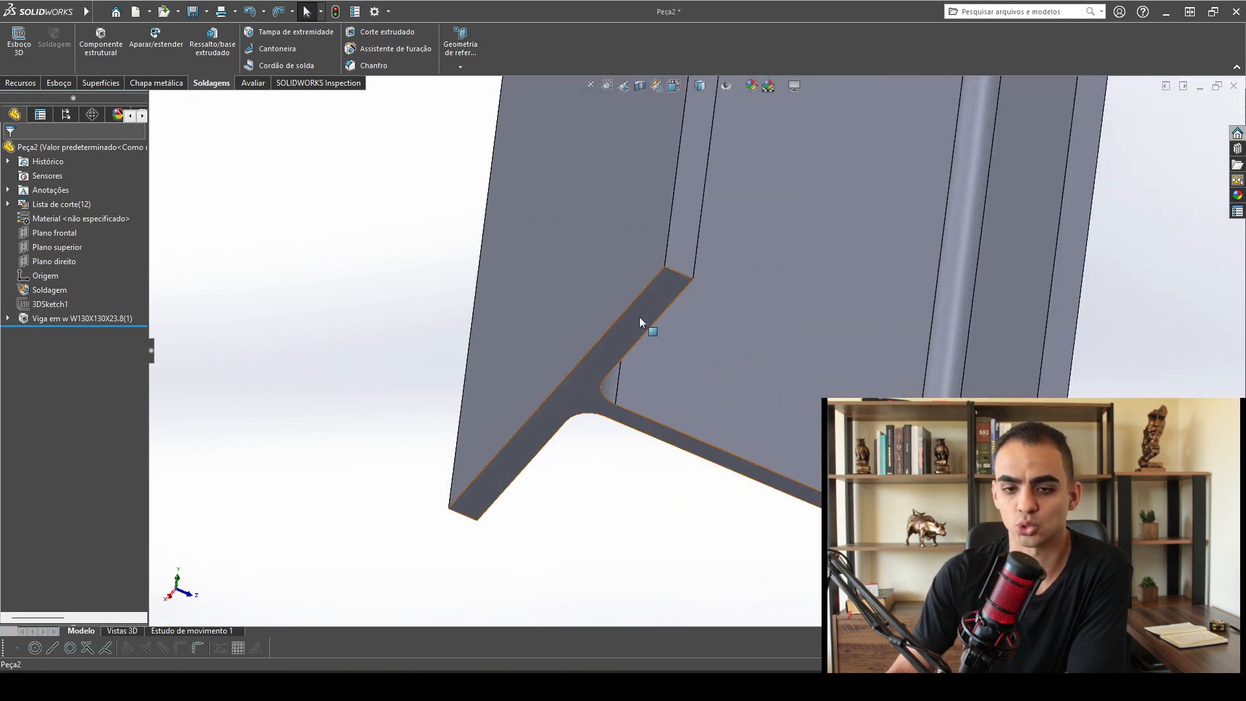
scroll(613, 328, up, 5)
middle_drag(613, 328, 672, 275)
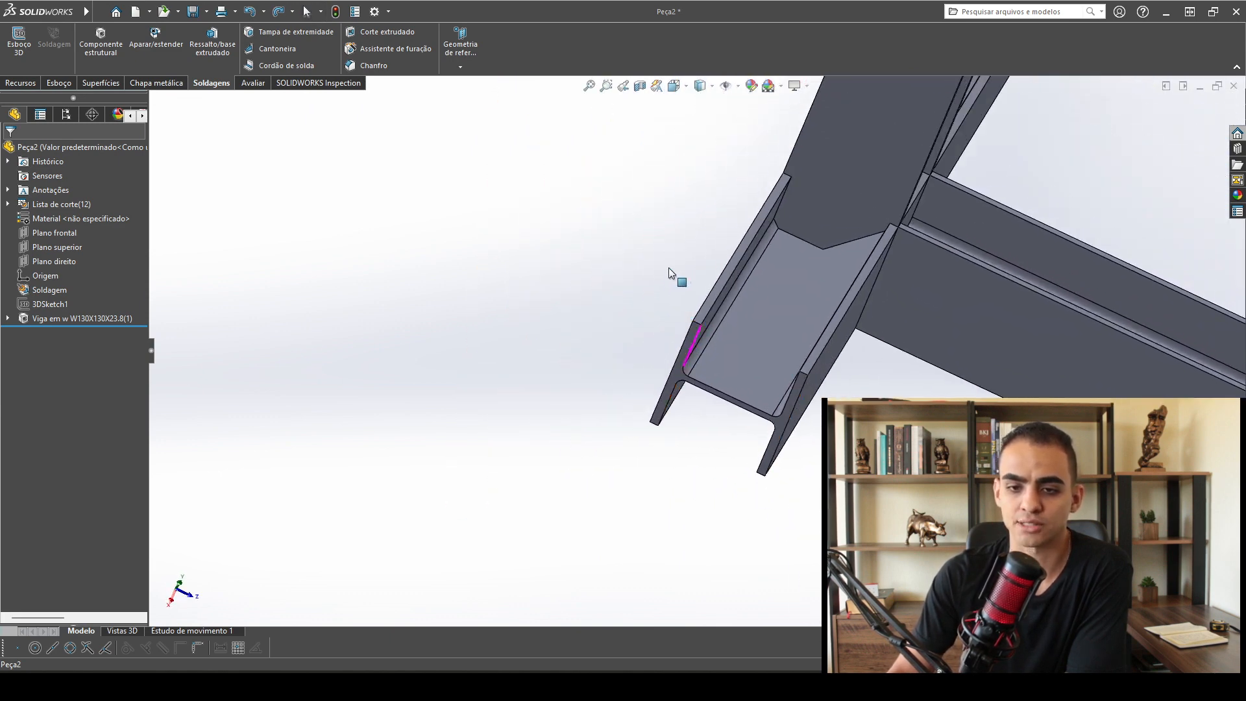
middle_drag(810, 502, 730, 309)
scroll(745, 360, up, 3)
middle_drag(745, 360, 655, 444)
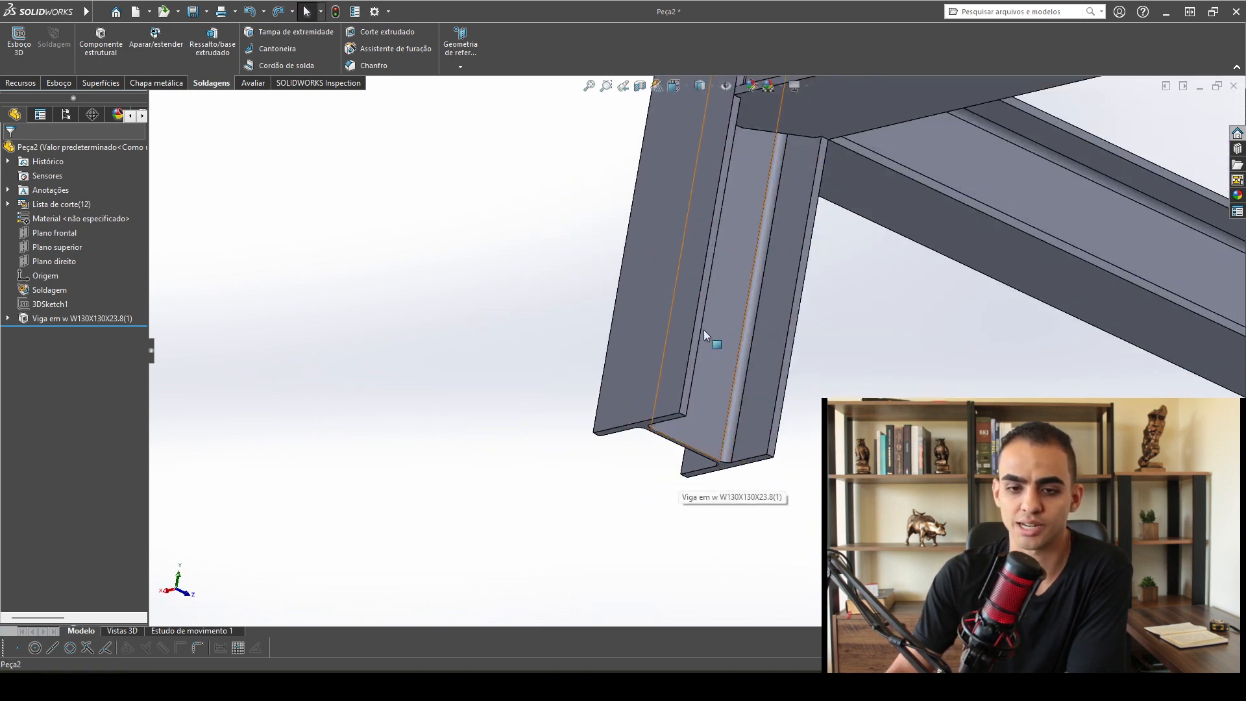
middle_drag(703, 334, 648, 290)
scroll(688, 276, up, 8)
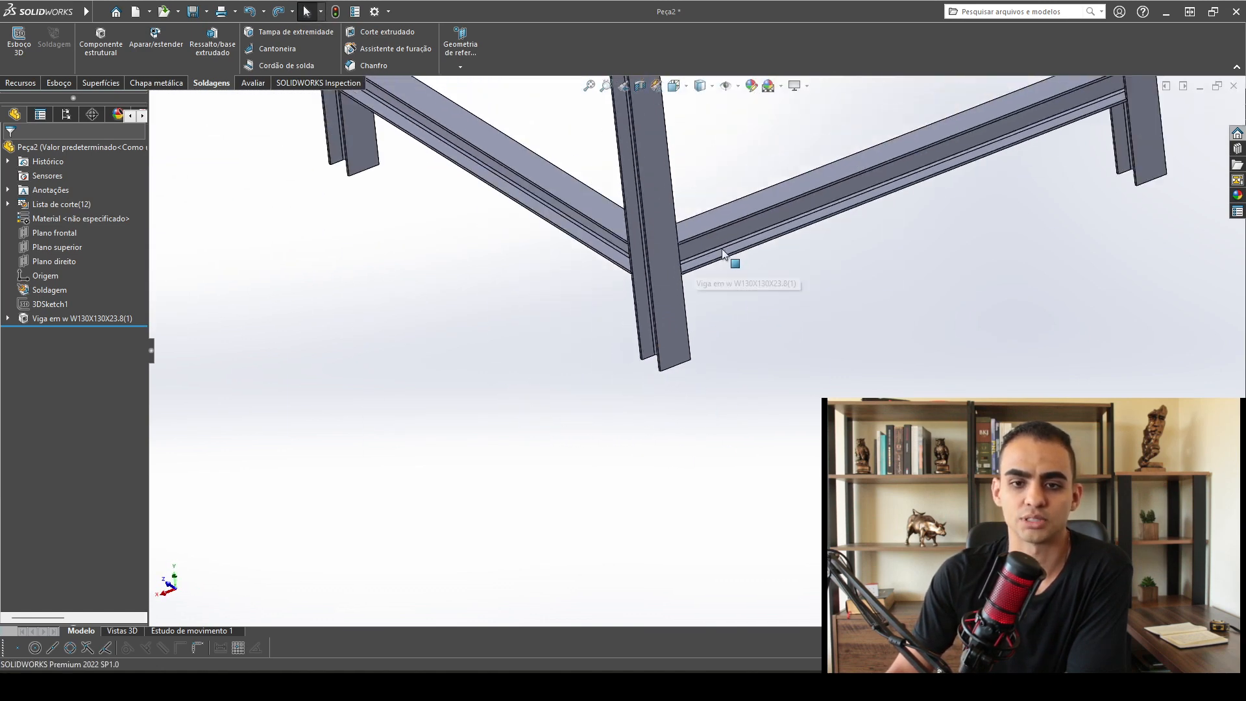
Examine the complete frame with its four legs and both beam levels from the opposite side.
scroll(671, 299, down, 2)
scroll(679, 228, up, 6)
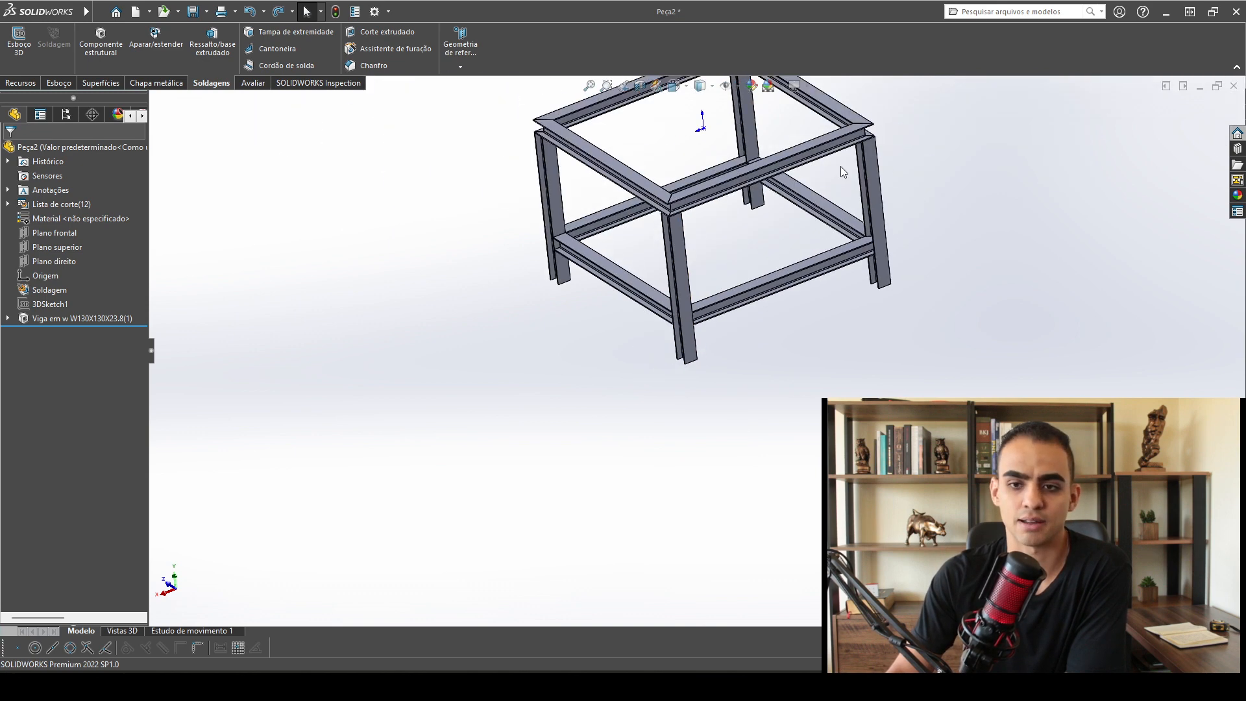
middle_drag(839, 166, 709, 183)
scroll(708, 183, up, 4)
scroll(710, 187, down, 3)
scroll(691, 337, up, 1)
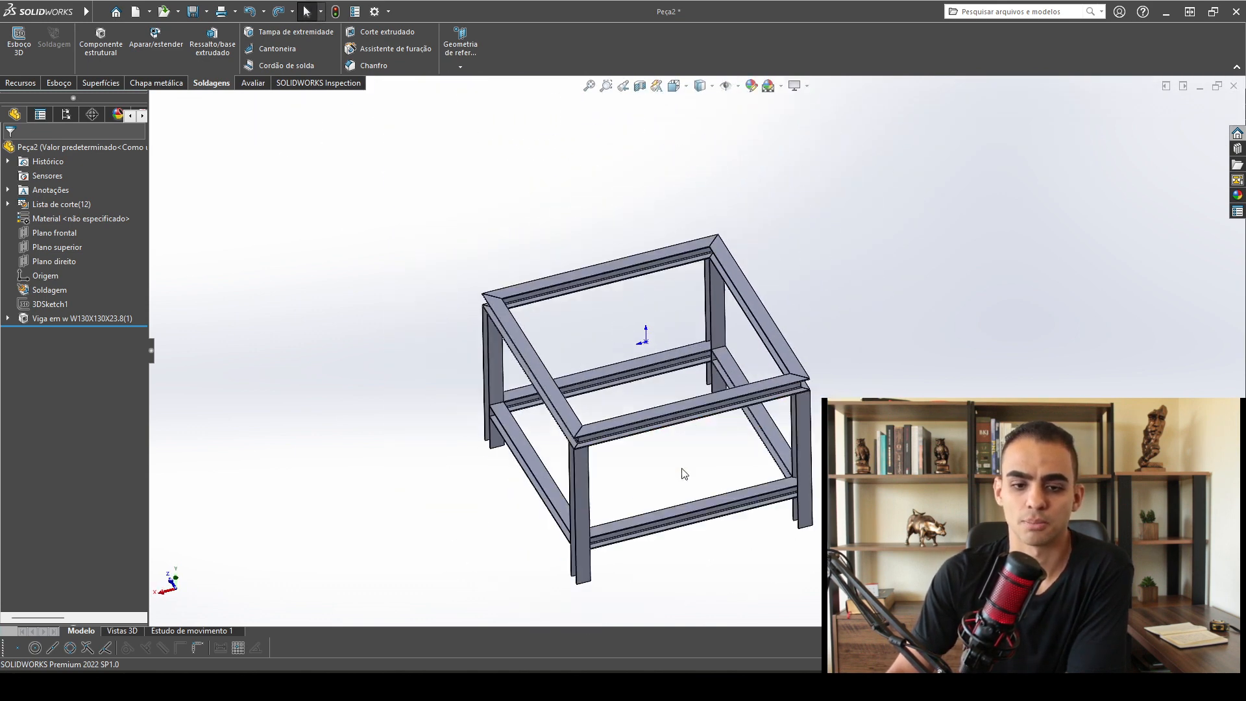
scroll(811, 491, down, 2)
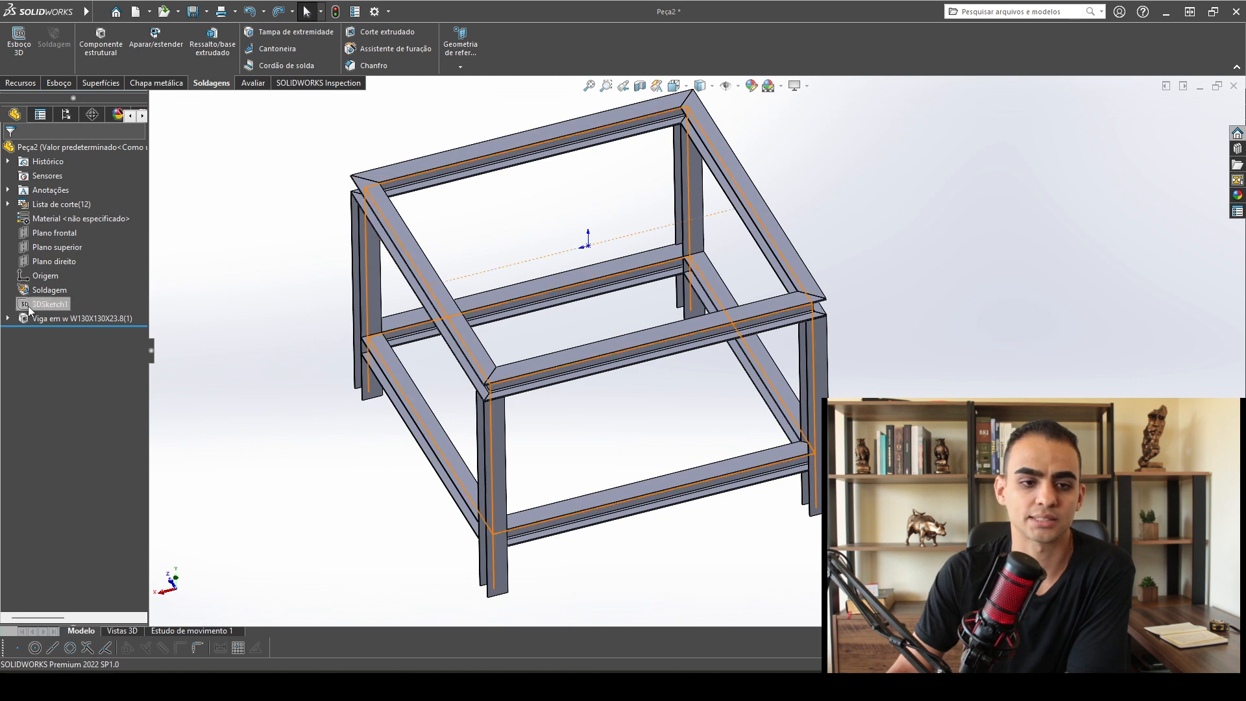
Open the profile sketch under the W130X130X23.8 structural member feature for editing.
click(9, 318)
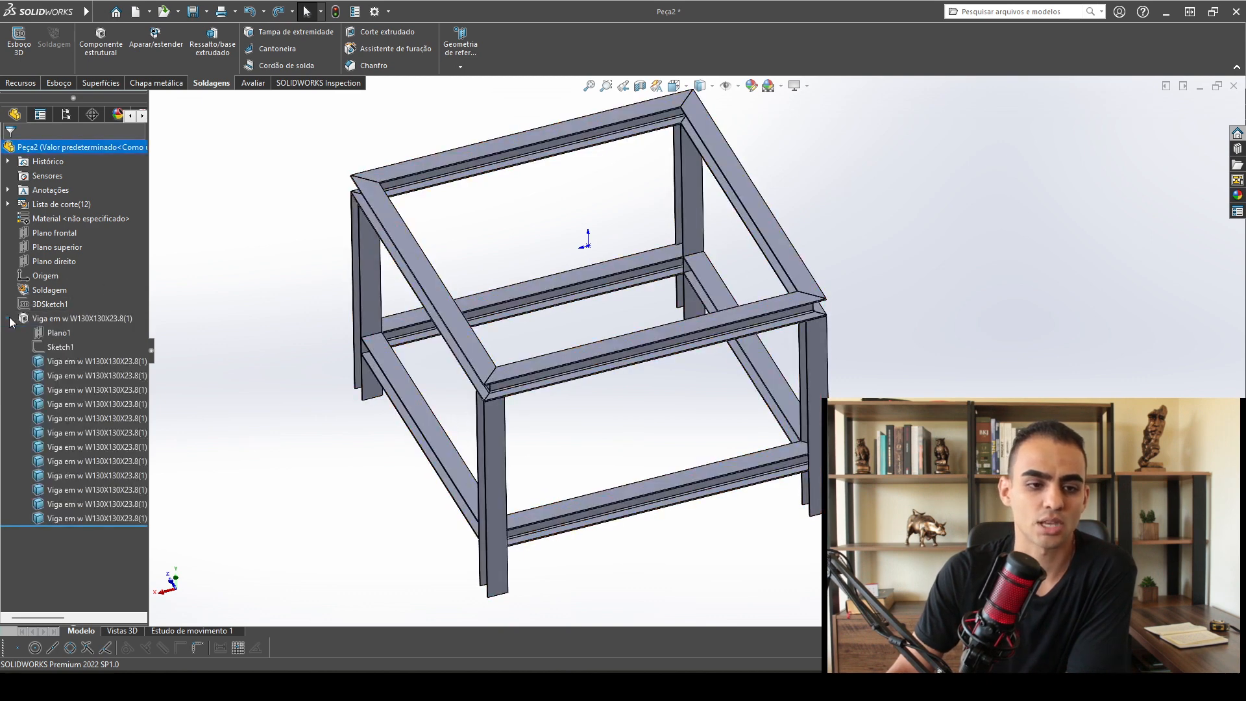
click(73, 322)
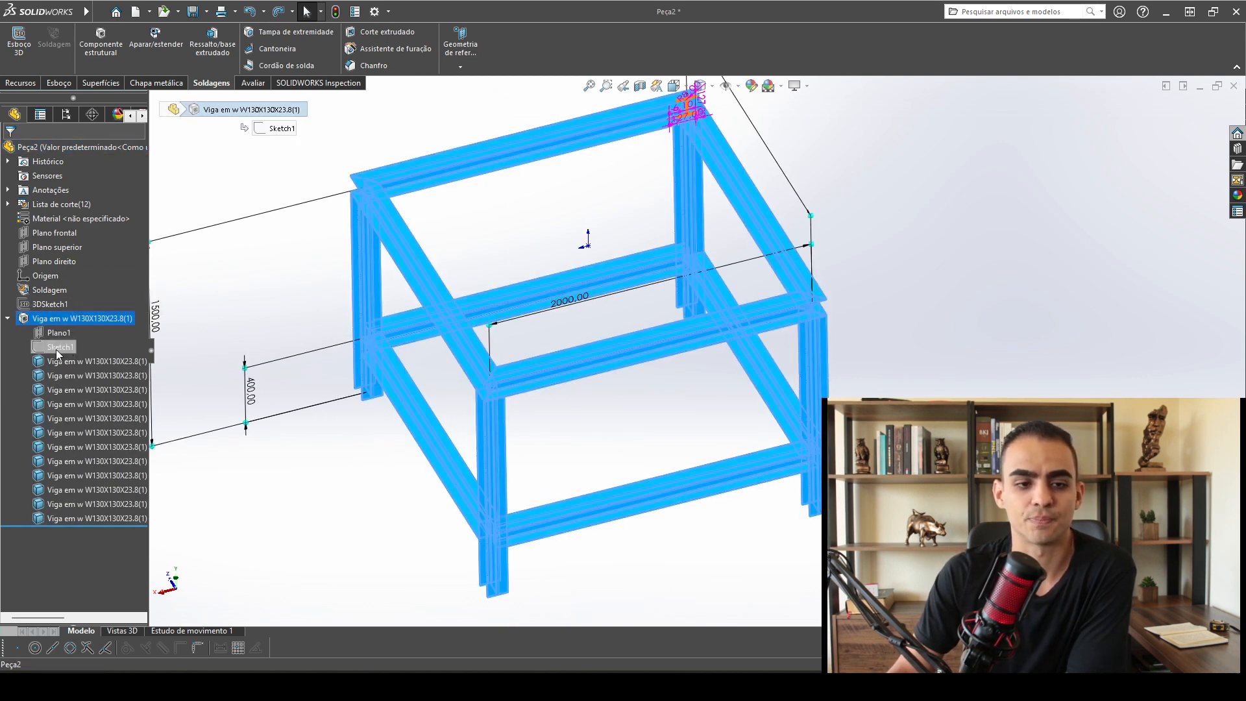
click(55, 349)
scroll(543, 301, up, 2)
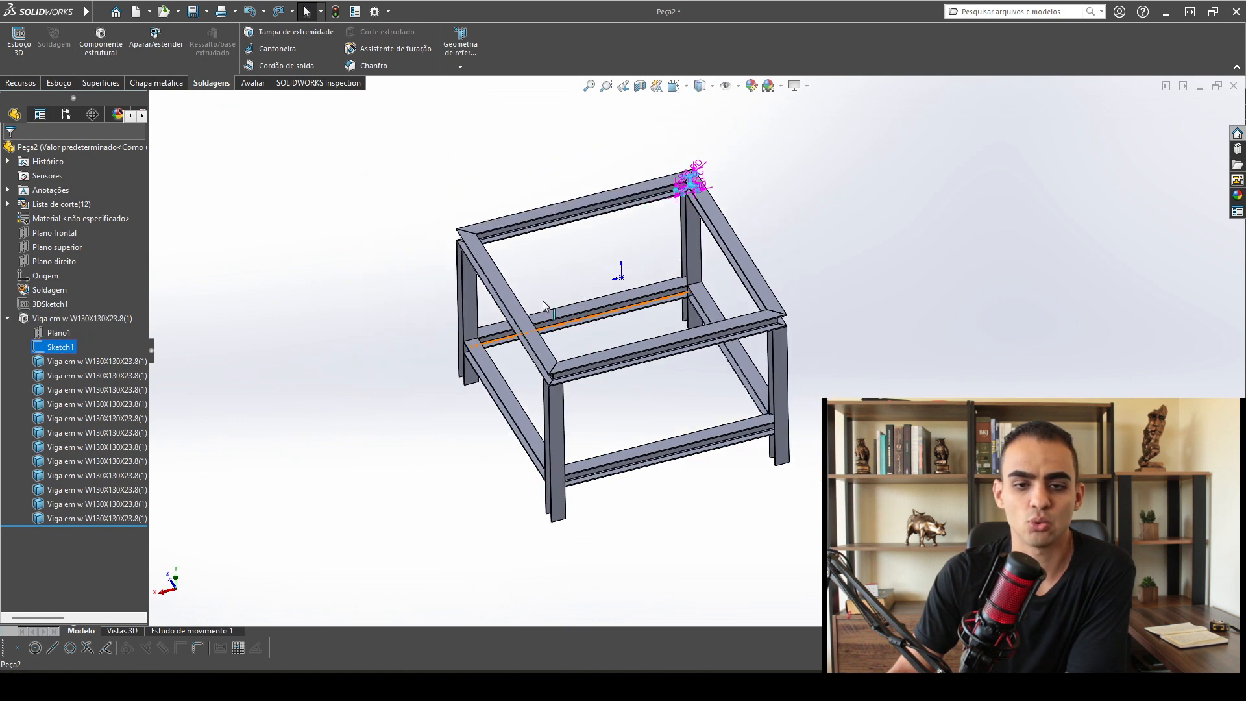
right_click(49, 353)
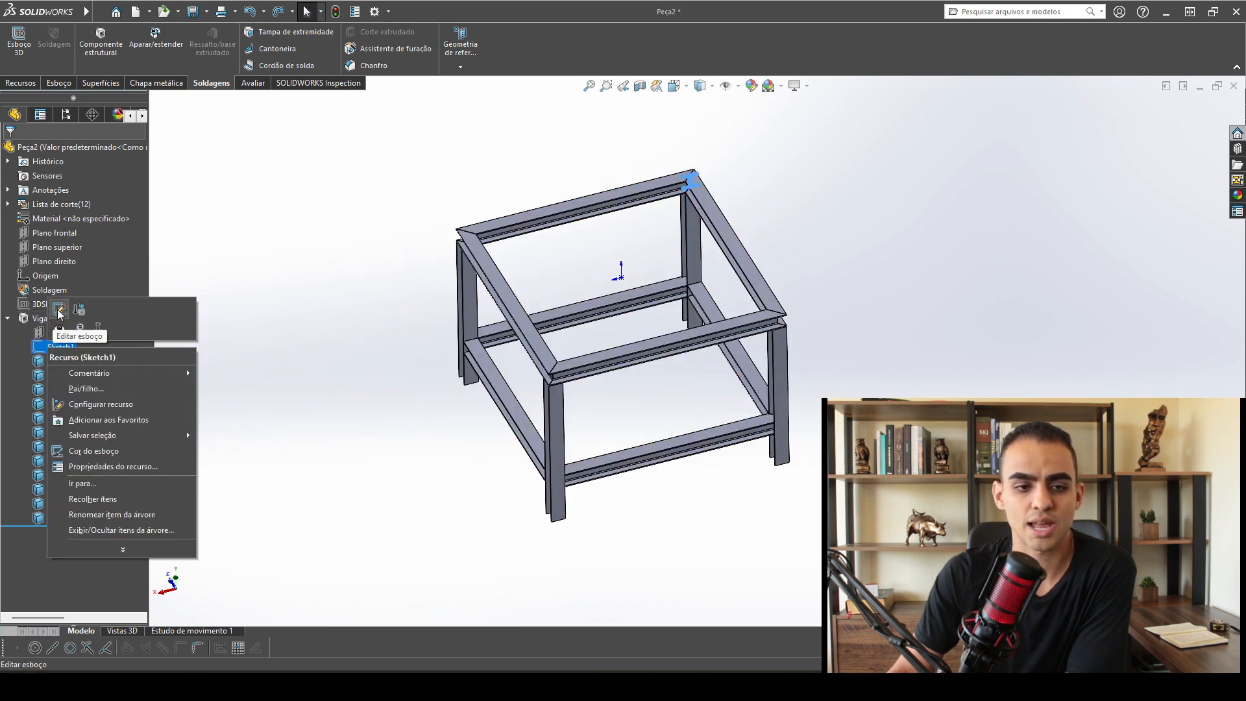
click(59, 310)
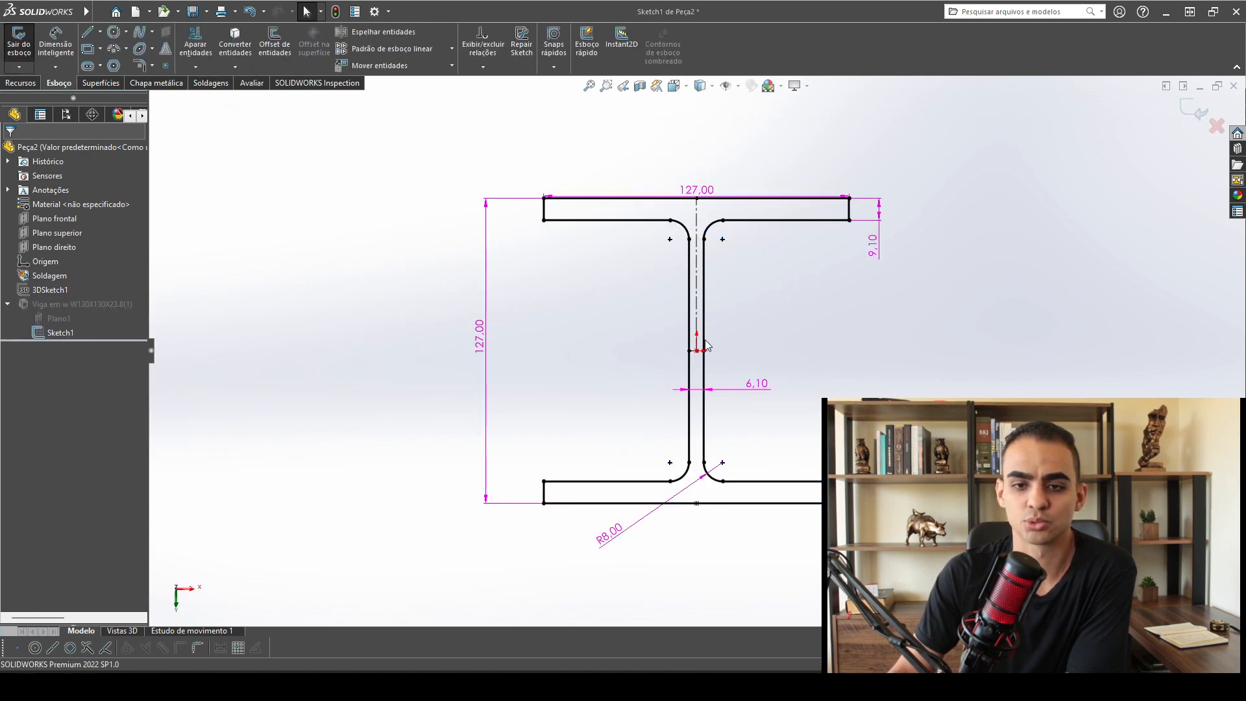
Move the profile sketch's width, depth, flange thickness, web thickness and fillet radius dimensions farther away from the outline.
drag(696, 190, 688, 136)
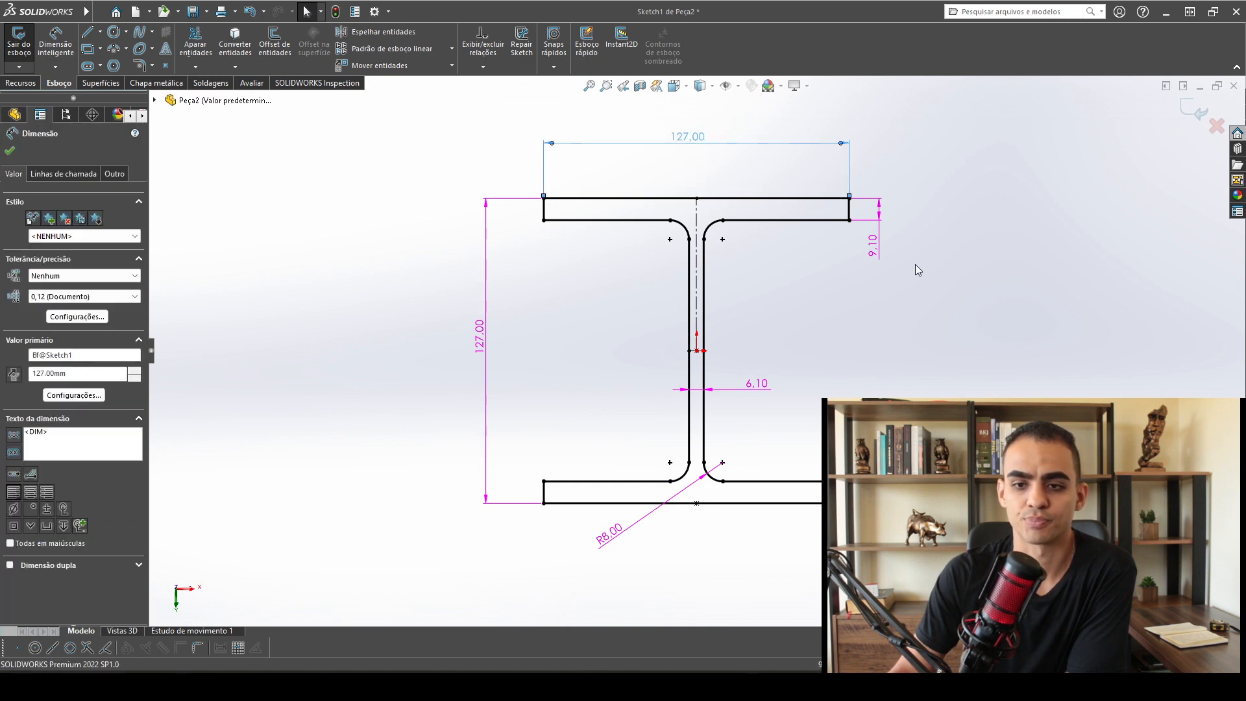
drag(493, 346, 434, 342)
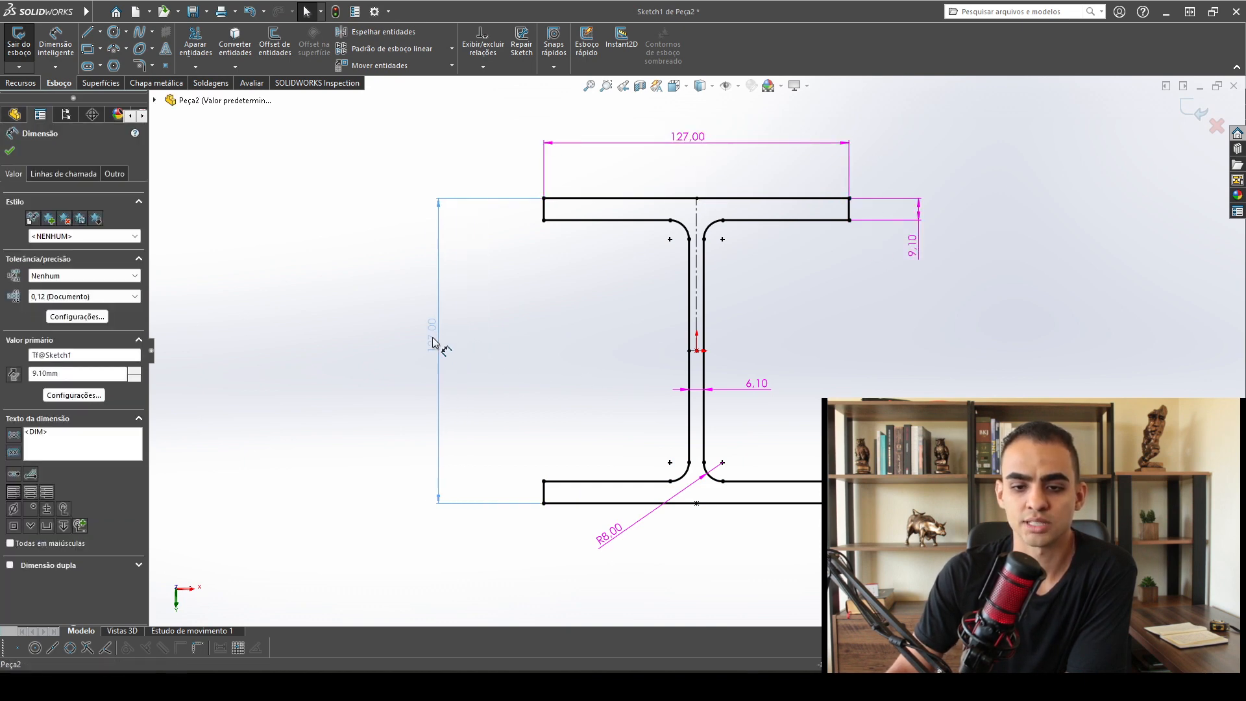
drag(618, 541, 633, 573)
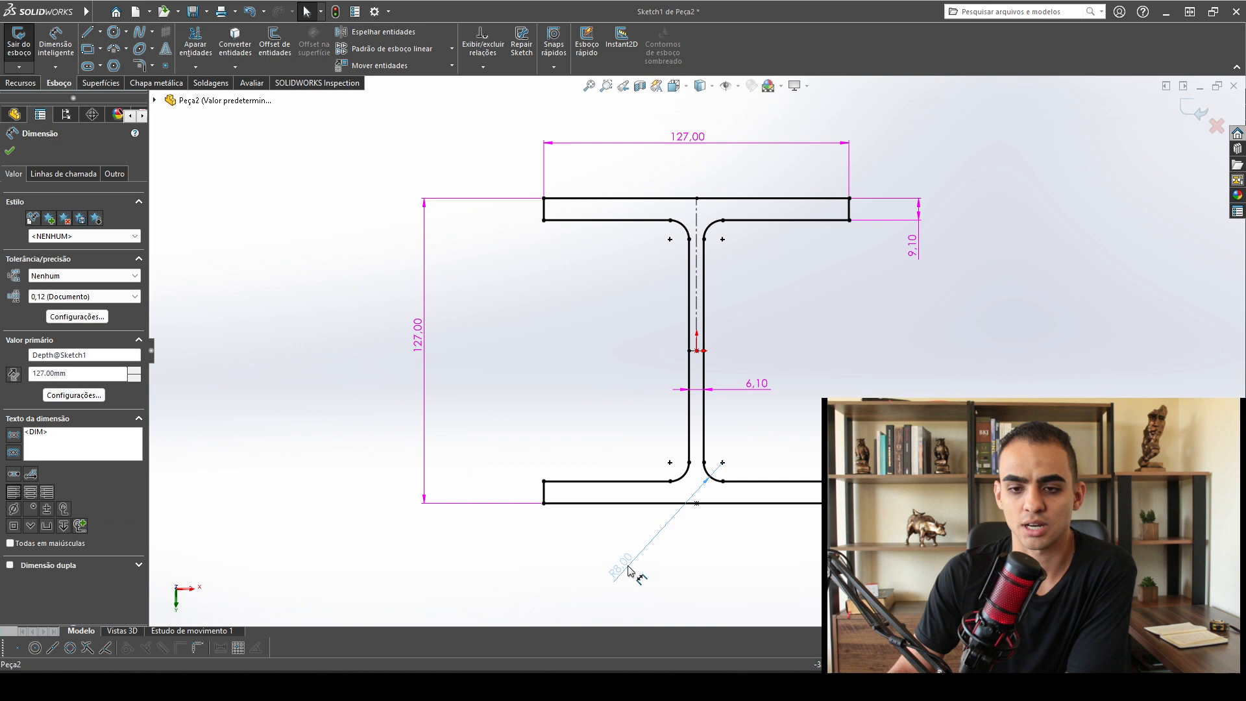
click(735, 375)
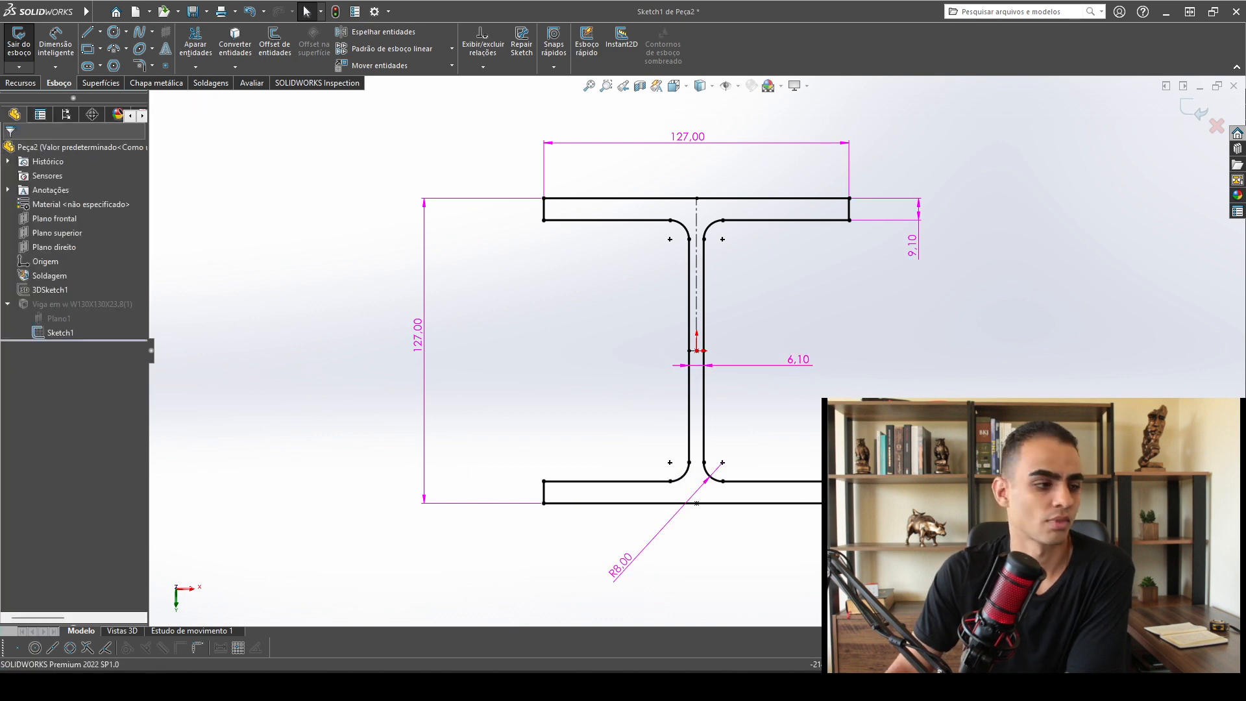
Switch to Tabela-de-bitolas-Gerdau.pdf in Foxit PDF Reader and examine the size table for structural W and HP profiles.
click(182, 687)
drag(683, 174, 664, 124)
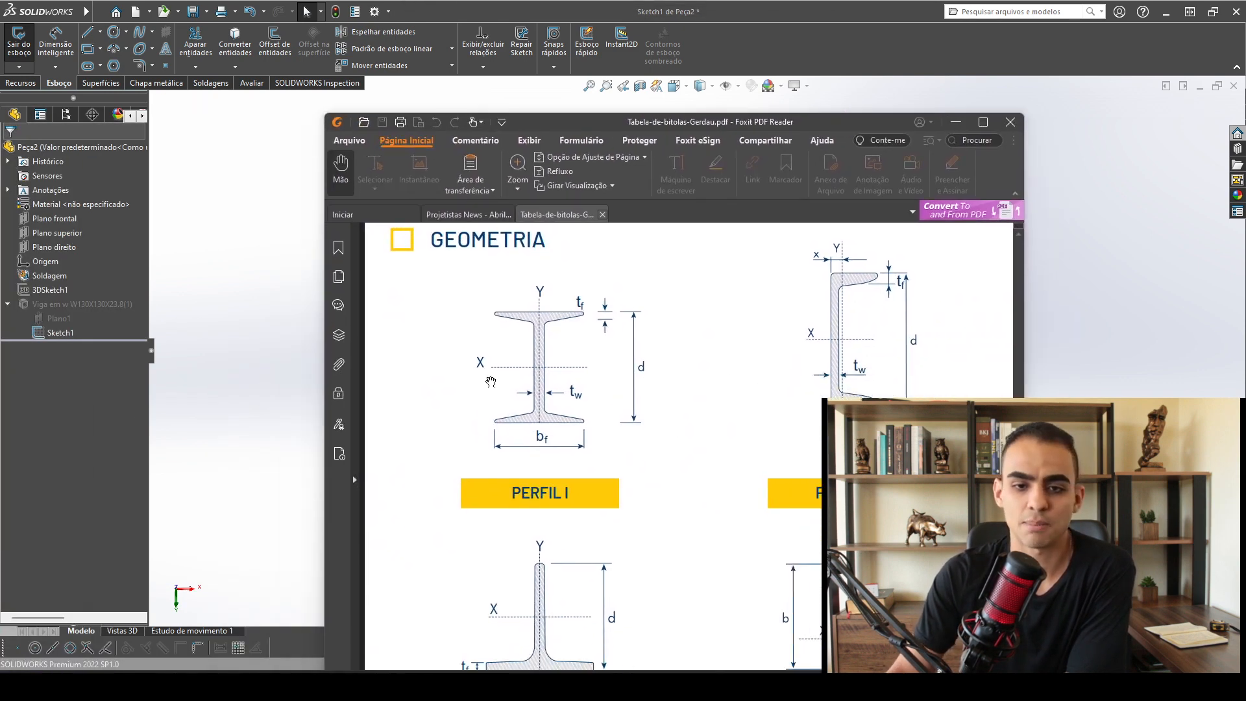
scroll(490, 382, up, 15)
scroll(491, 381, up, 20)
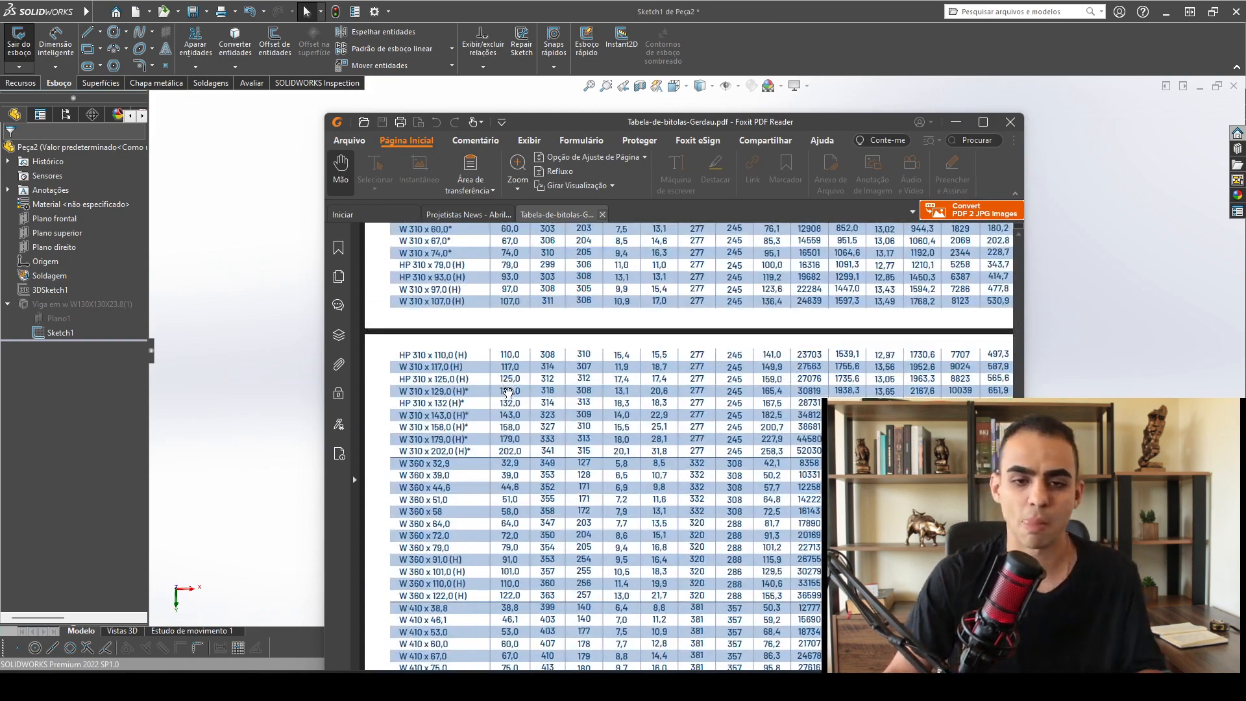
scroll(517, 397, up, 3)
scroll(484, 350, down, 3)
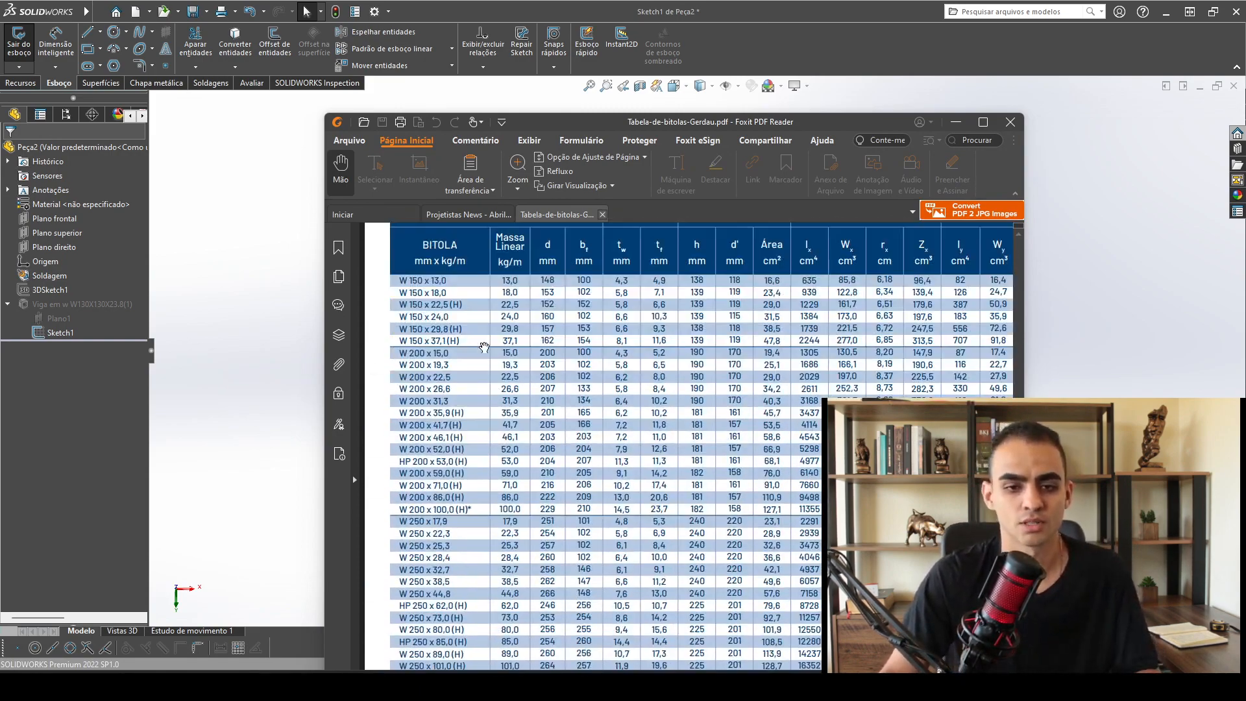
scroll(475, 348, up, 1)
ctrl+scroll(475, 347, up, 2)
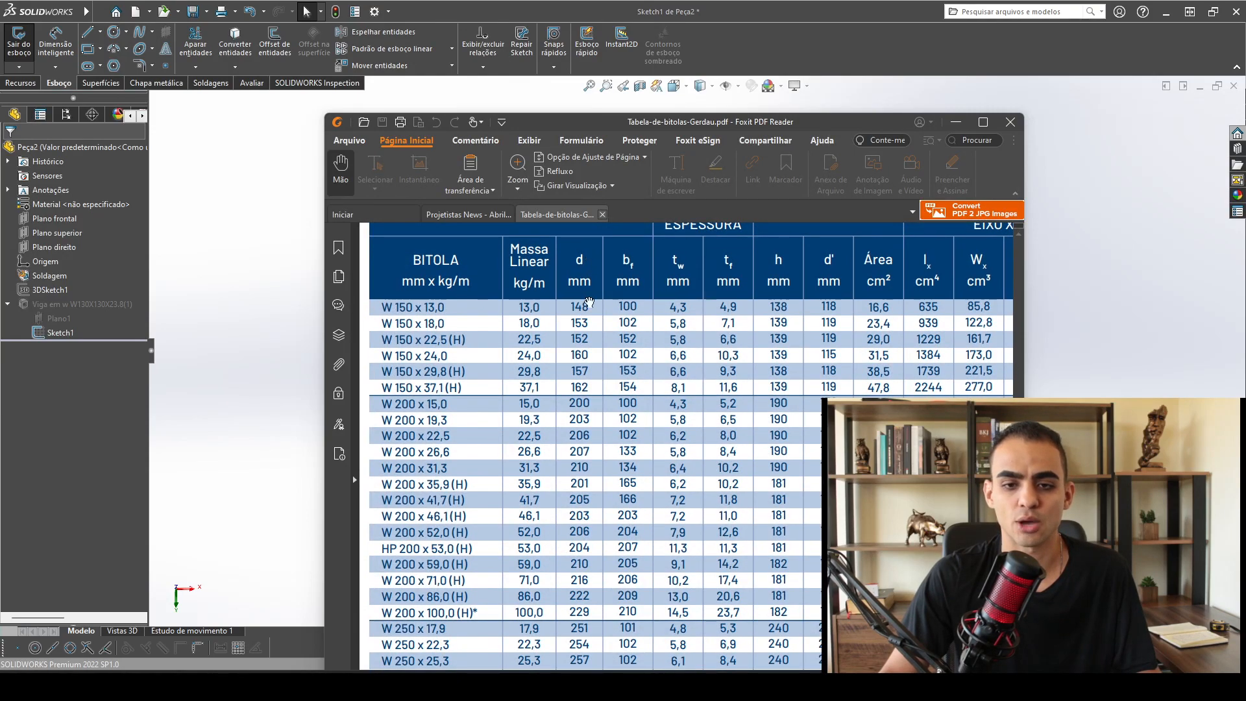
Find the W and HP profile diagram in the geometry section and examine its dimension symbols.
ctrl+scroll(595, 311, down, 3)
middle_drag(662, 450, 700, 507)
scroll(700, 507, up, 3)
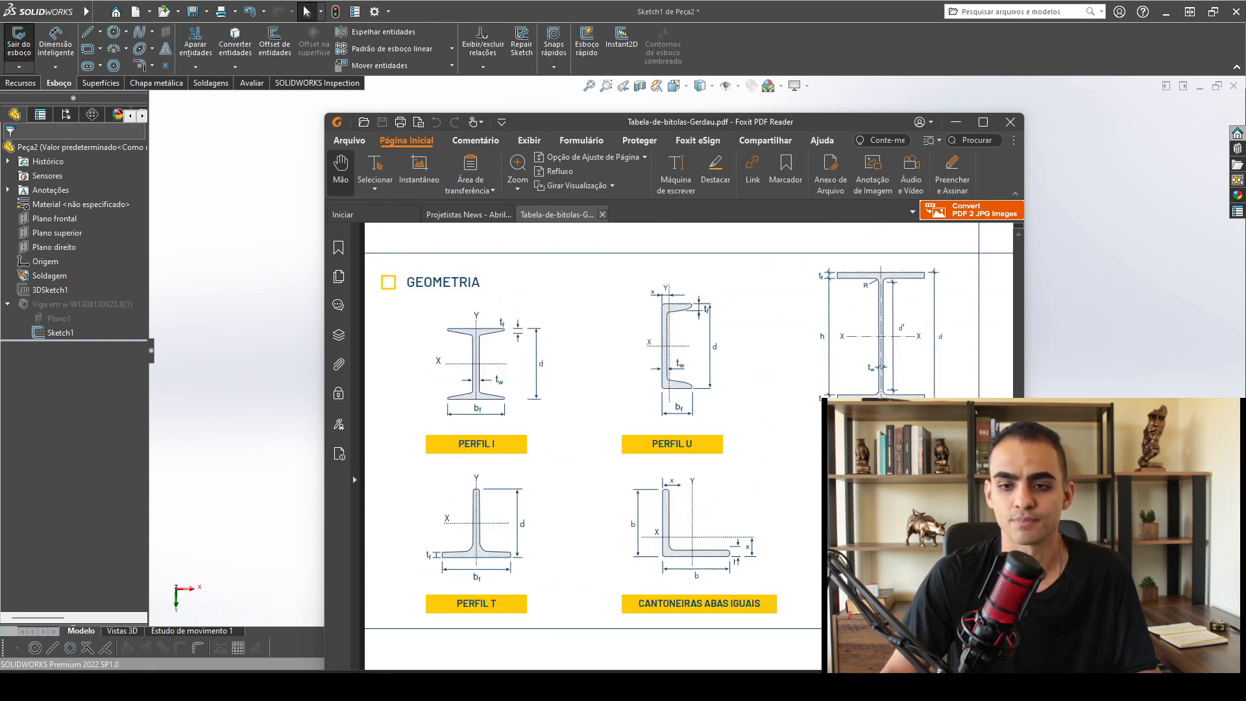
drag(944, 369, 888, 477)
ctrl+scroll(888, 477, up, 2)
ctrl+scroll(905, 489, up, 2)
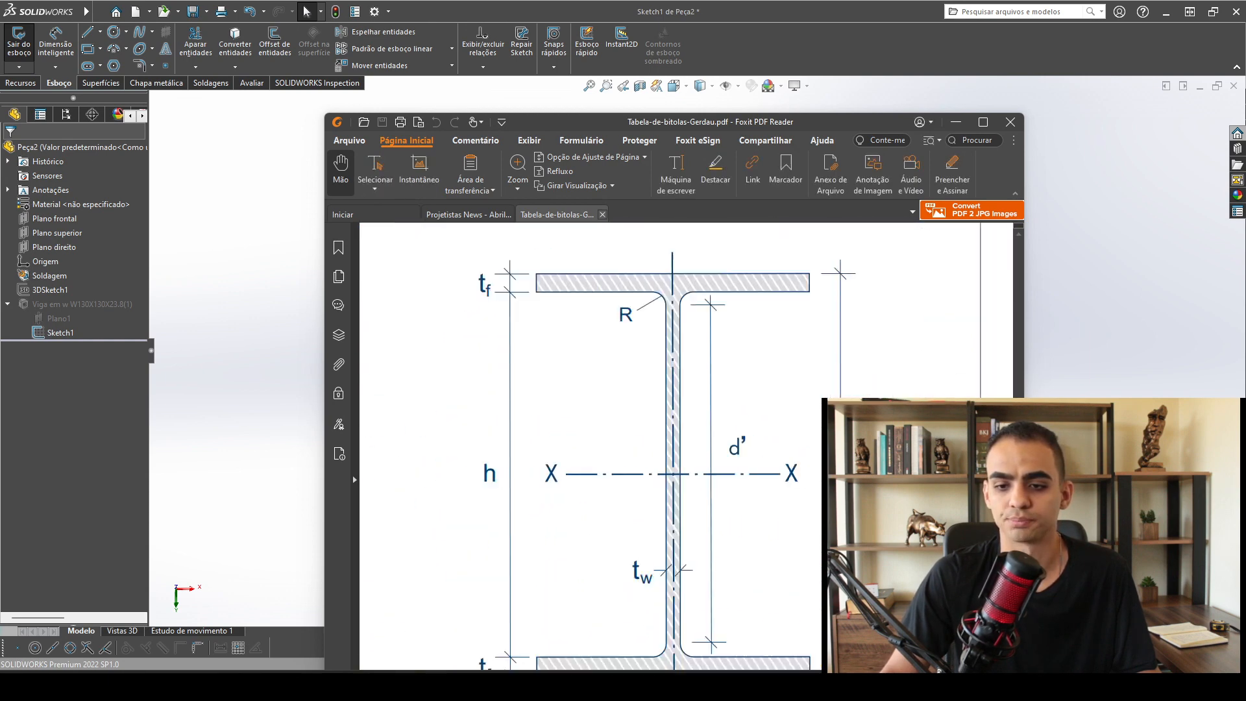
ctrl+scroll(905, 489, down, 1)
scroll(905, 490, down, 1)
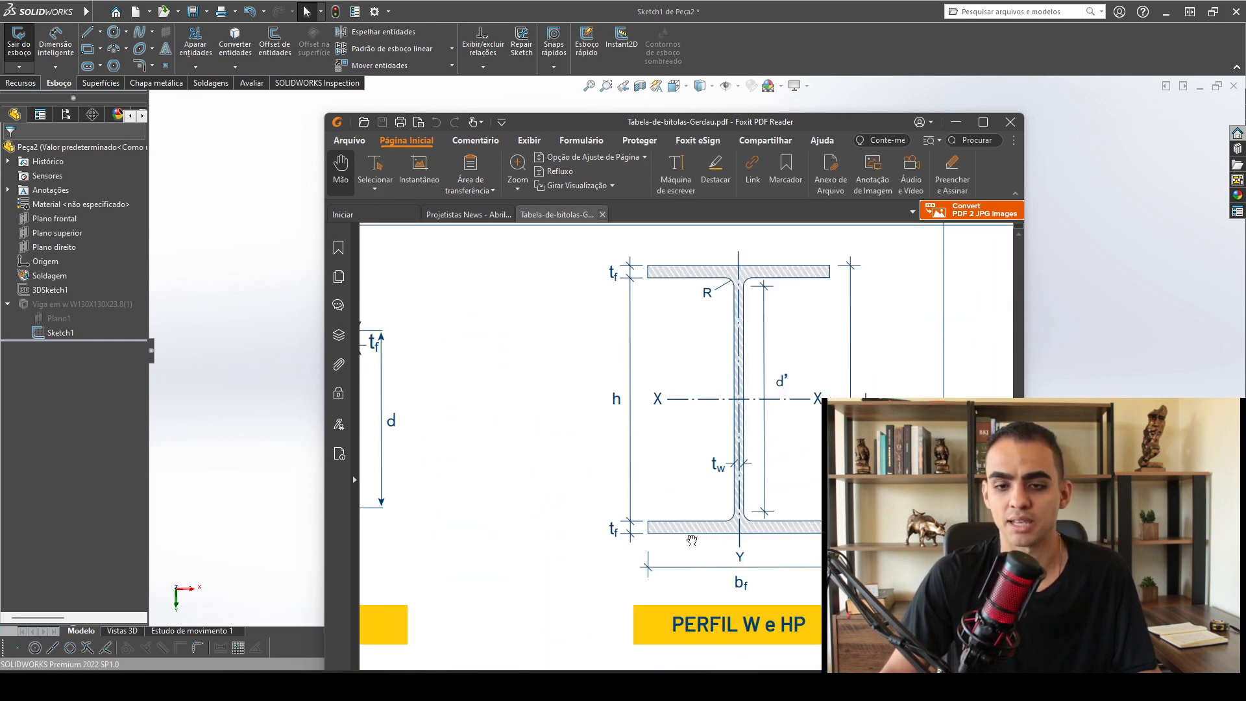
Read the d, bf, tw and tf columns of the W and HP size table, and return to the profile sketch in SOLIDWORKS.
ctrl+scroll(691, 539, down, 2)
scroll(770, 535, down, 15)
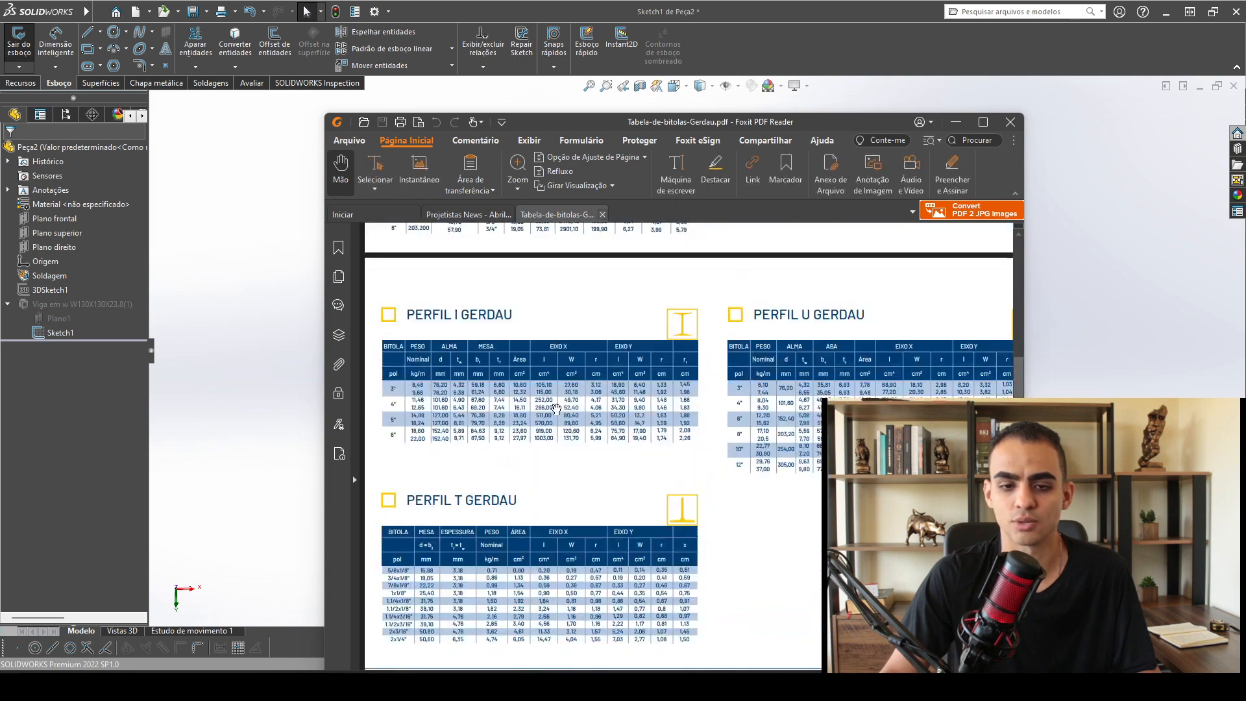
scroll(556, 408, down, 6)
ctrl+scroll(450, 419, up, 2)
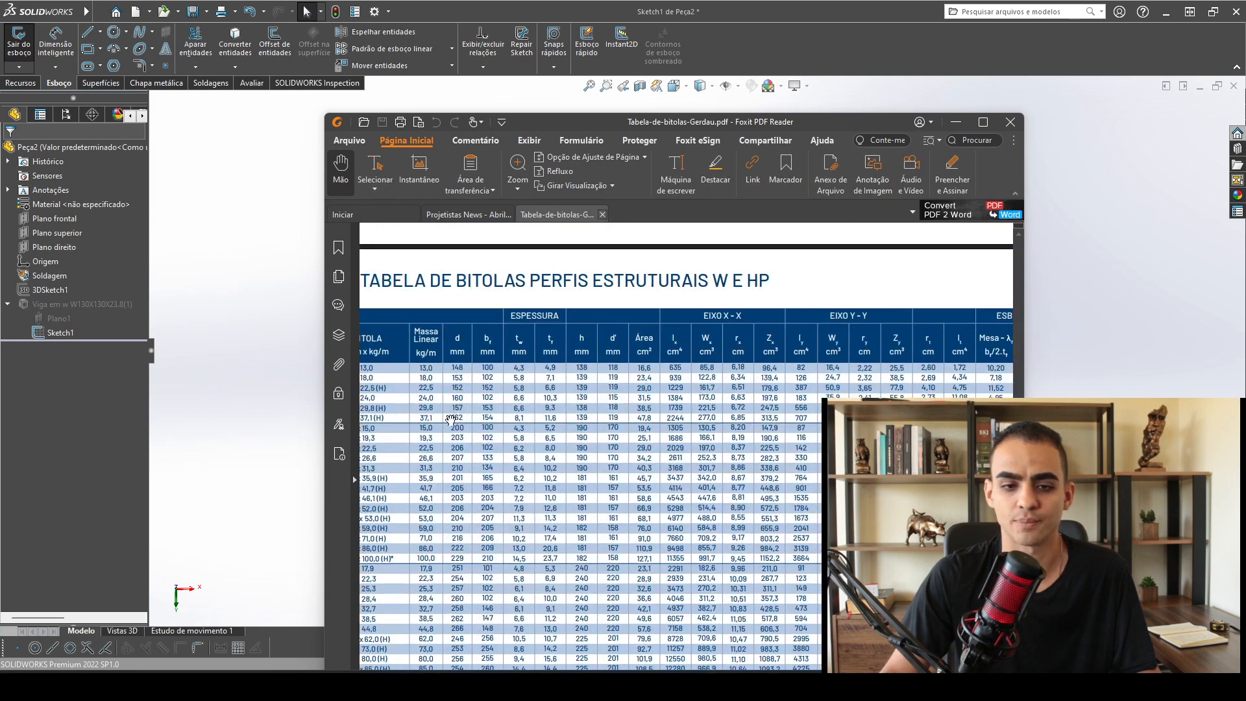
ctrl+scroll(450, 419, up, 2)
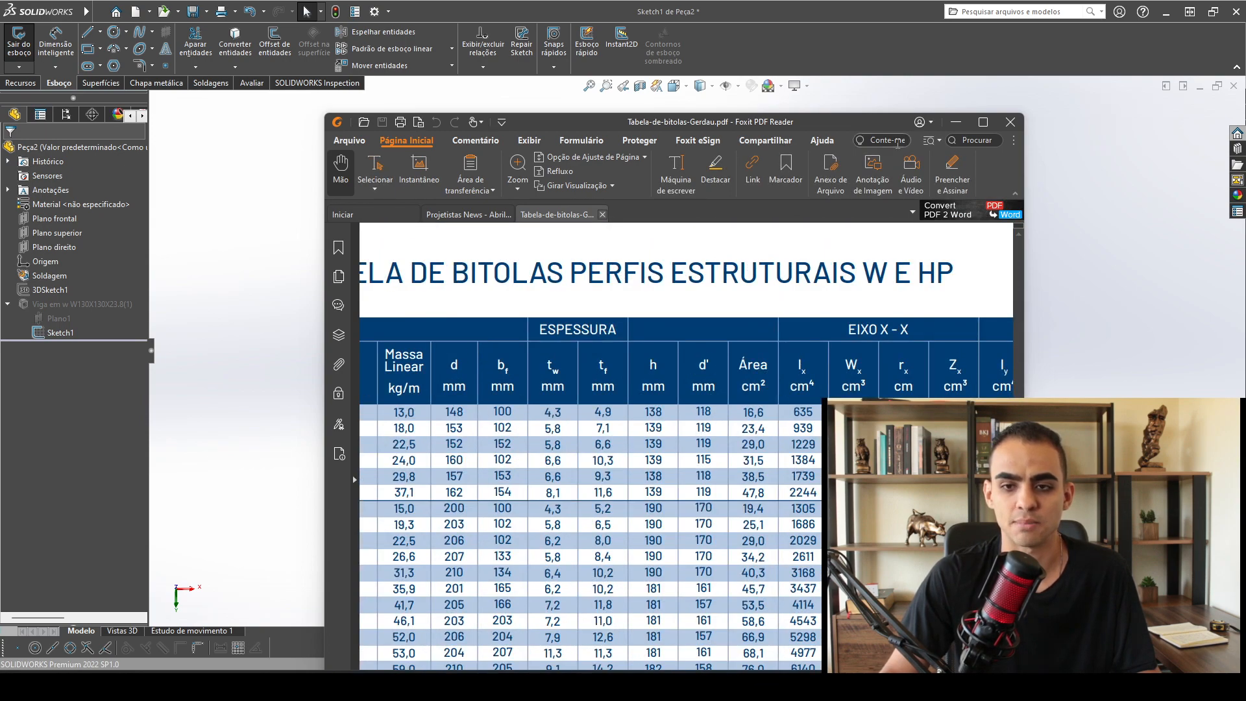
click(957, 123)
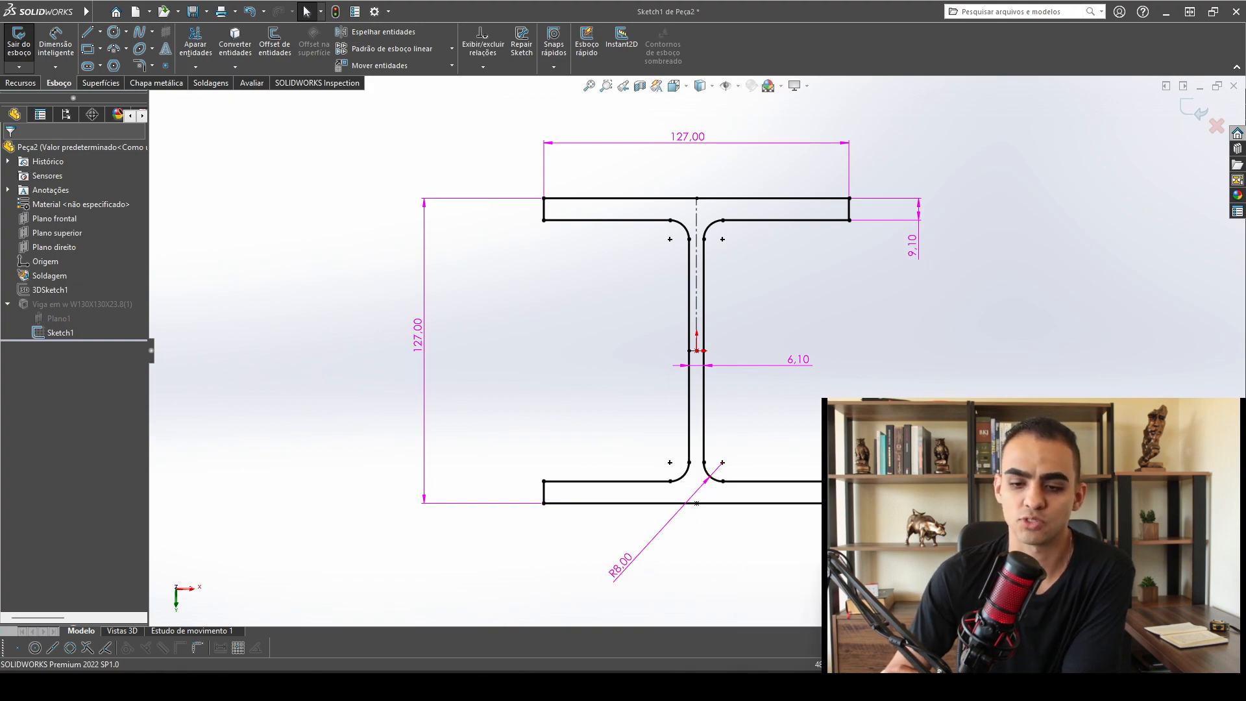
Switch back to the Gerdau PDF and compare the W and HP geometry diagram's symbols with the sketch dimensions.
click(822, 687)
drag(685, 545, 541, 268)
scroll(541, 268, down, 15)
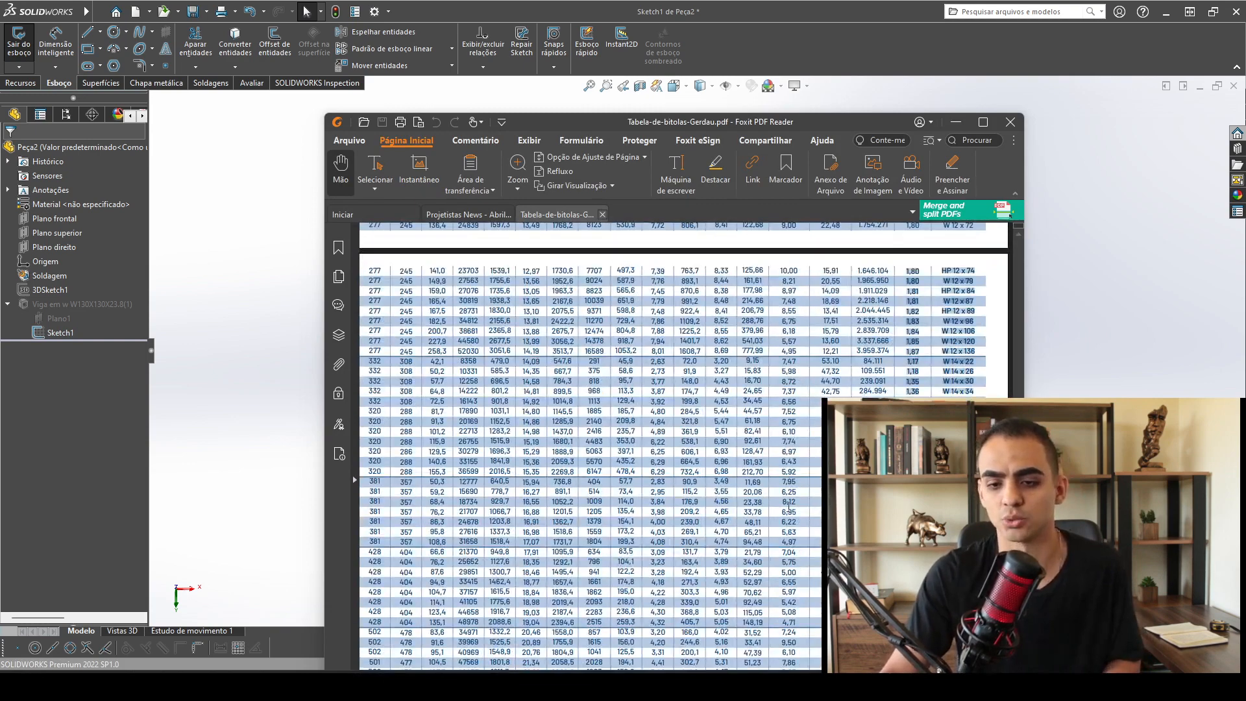
scroll(542, 268, down, 10)
scroll(752, 423, down, 5)
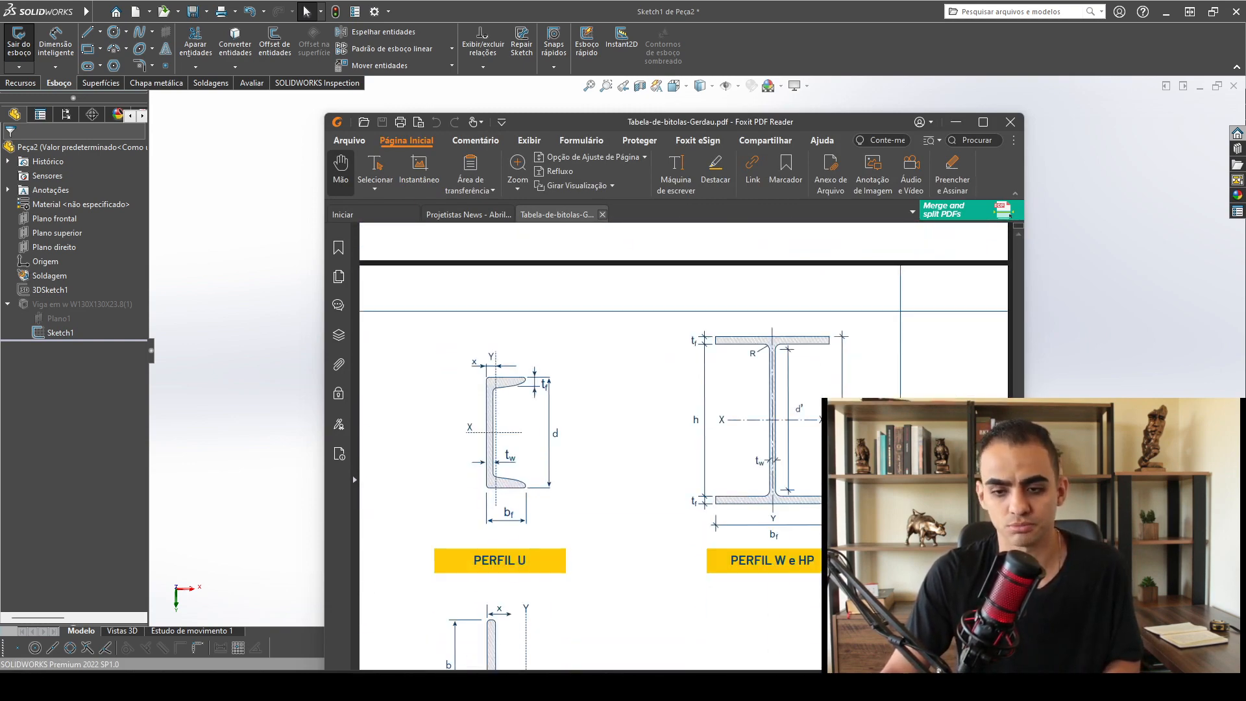
ctrl+scroll(751, 423, up, 4)
drag(752, 422, 745, 562)
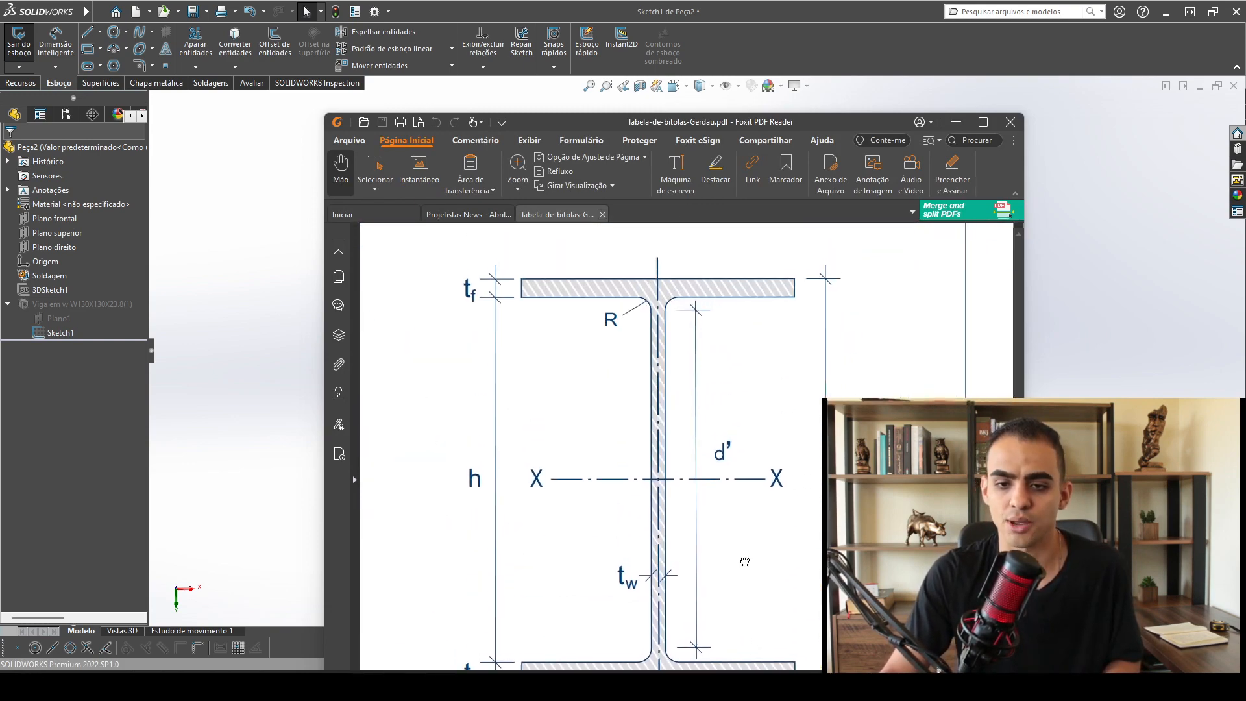
ctrl+scroll(611, 337, down, 3)
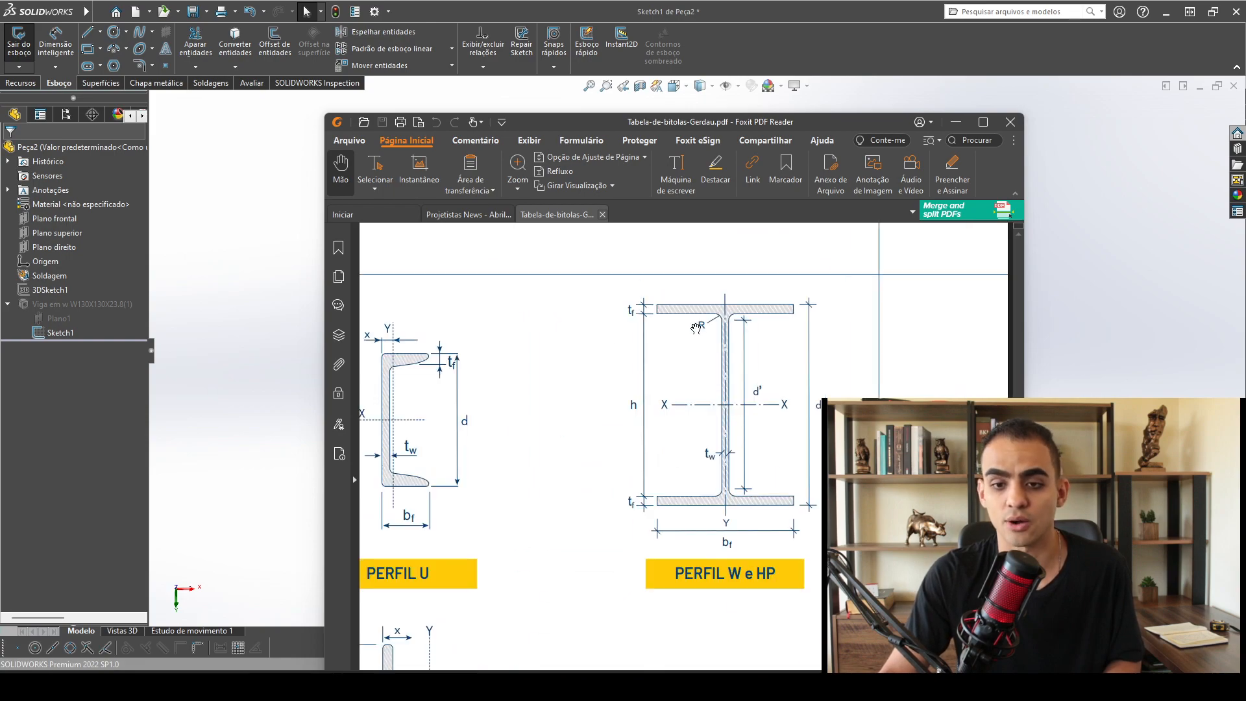
Examine the W and HP size table's columns, from dimensions and area through to the X-X and Y-Y axis properties.
ctrl+scroll(651, 382, down, 2)
scroll(570, 339, up, 10)
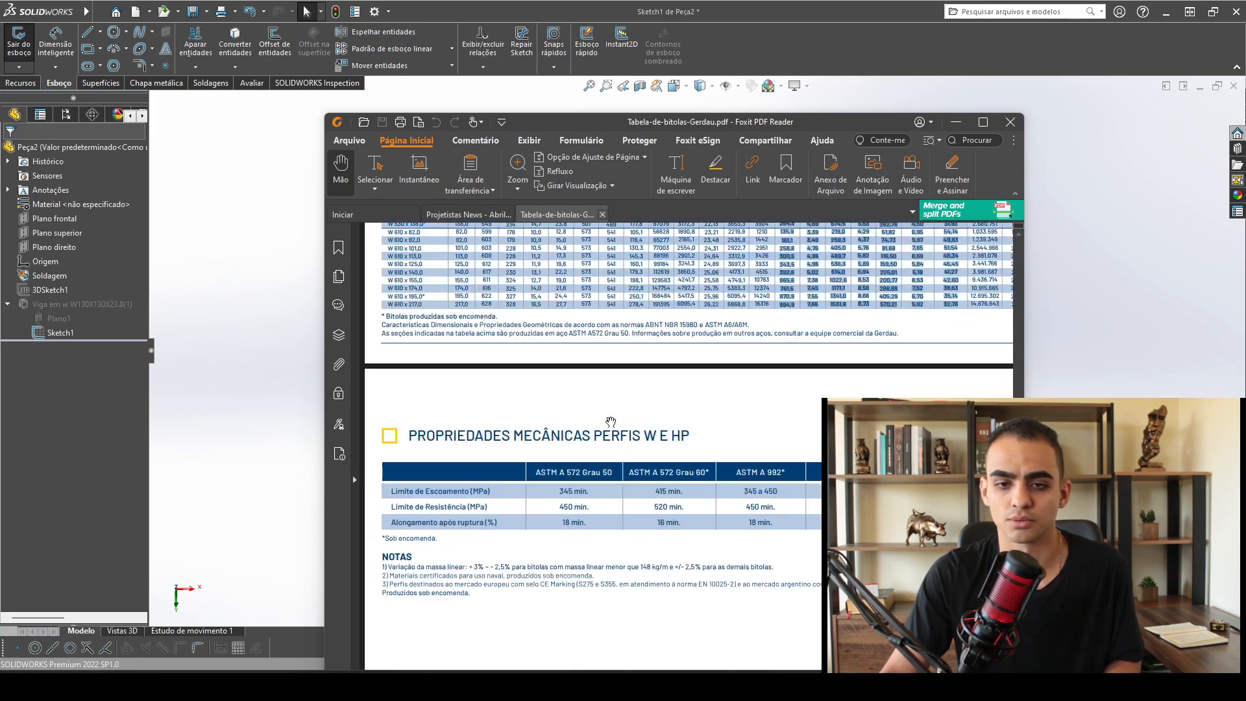
ctrl+scroll(470, 311, up, 2)
scroll(469, 310, up, 15)
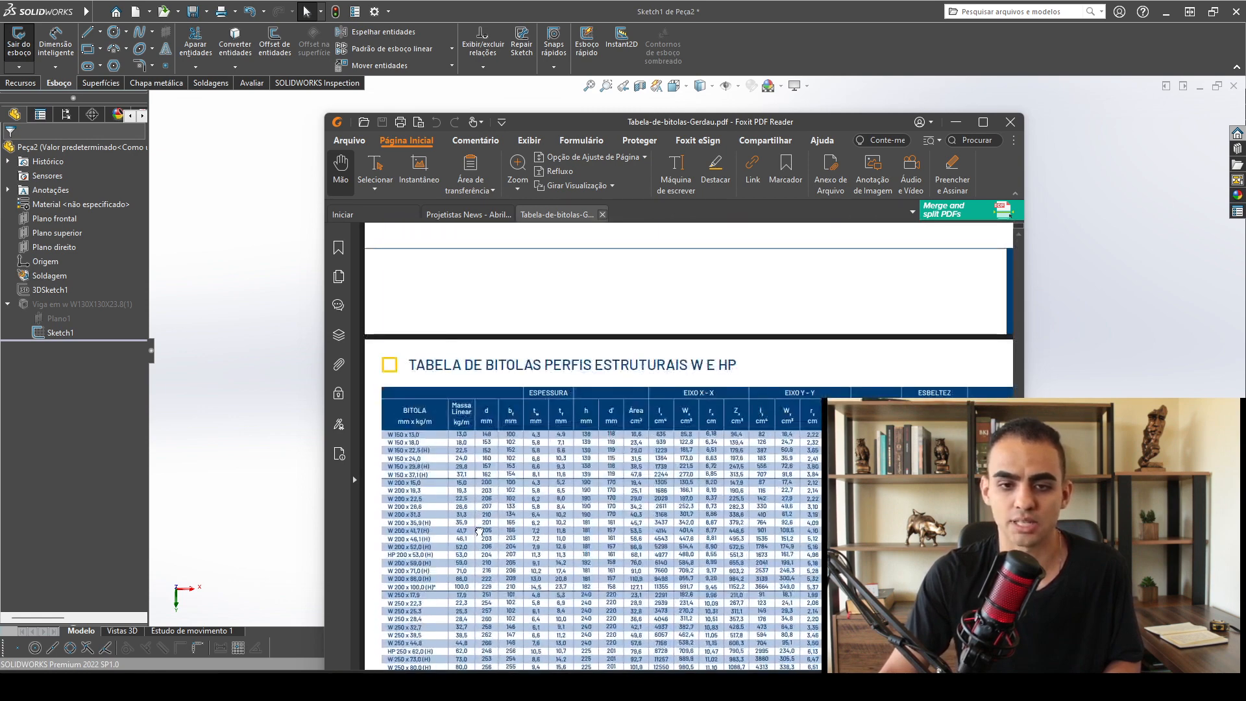
ctrl+scroll(509, 405, up, 3)
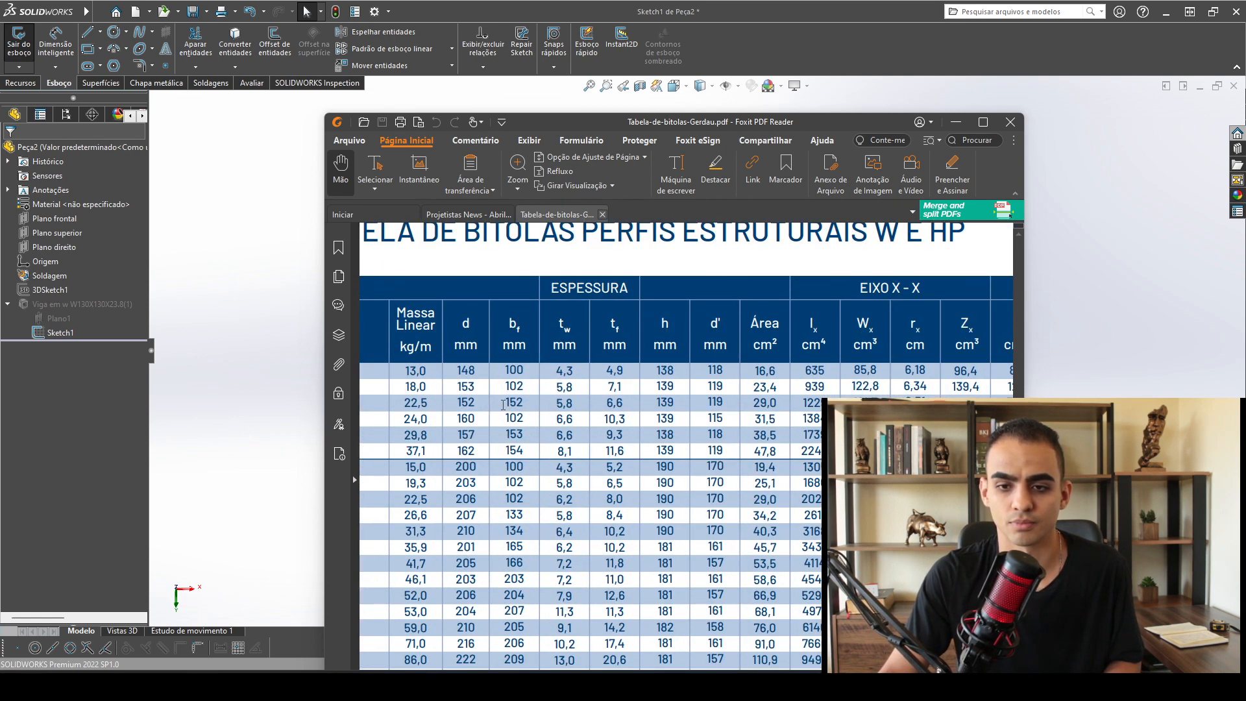
ctrl+scroll(525, 362, down, 1)
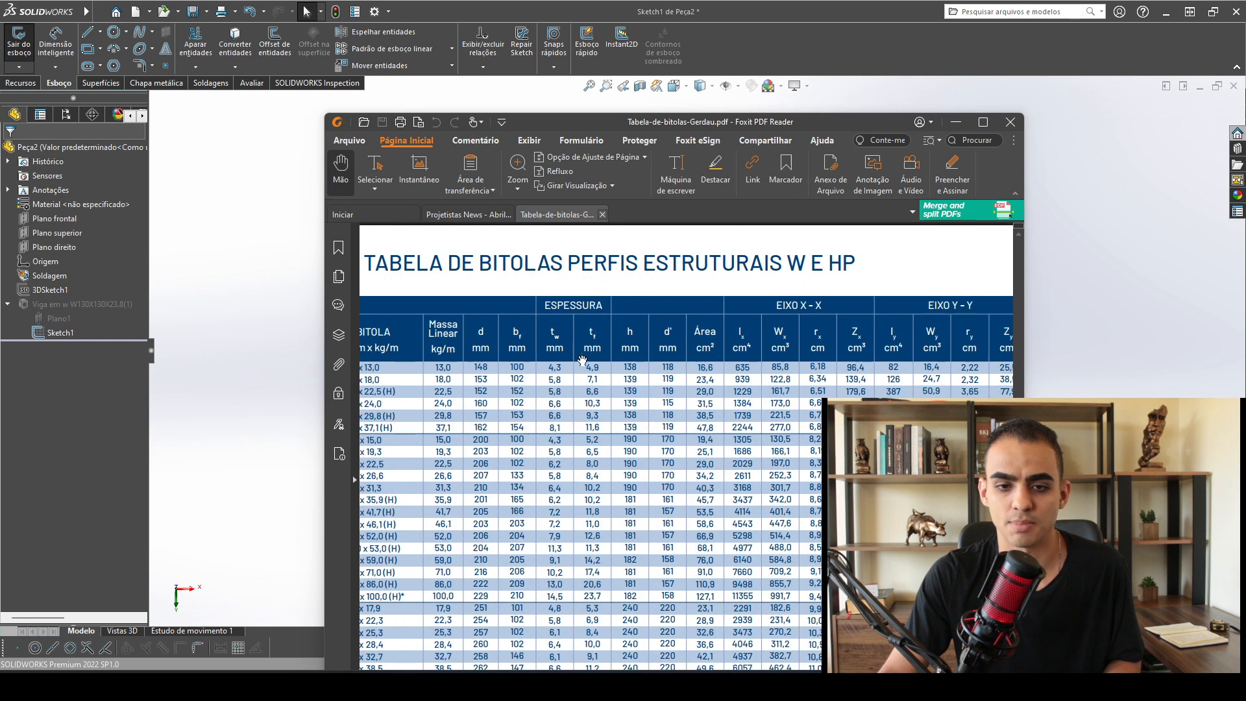
scroll(669, 348, right, 3)
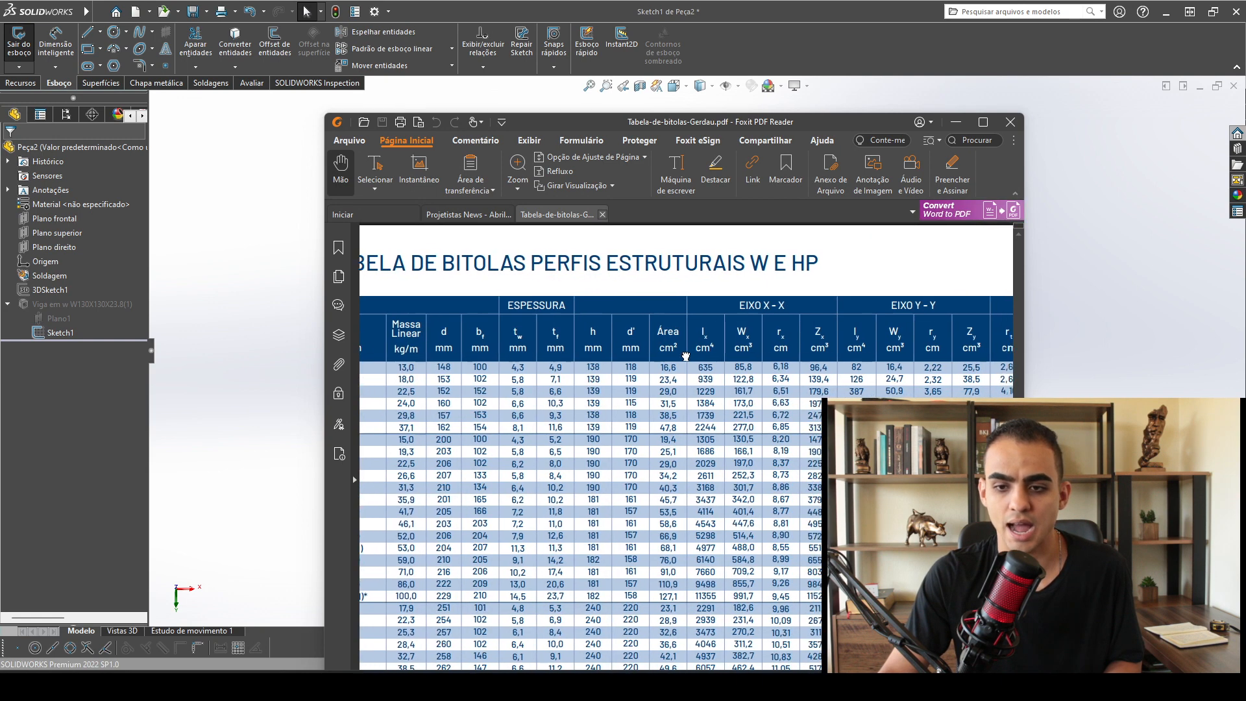
scroll(668, 356, right, 4)
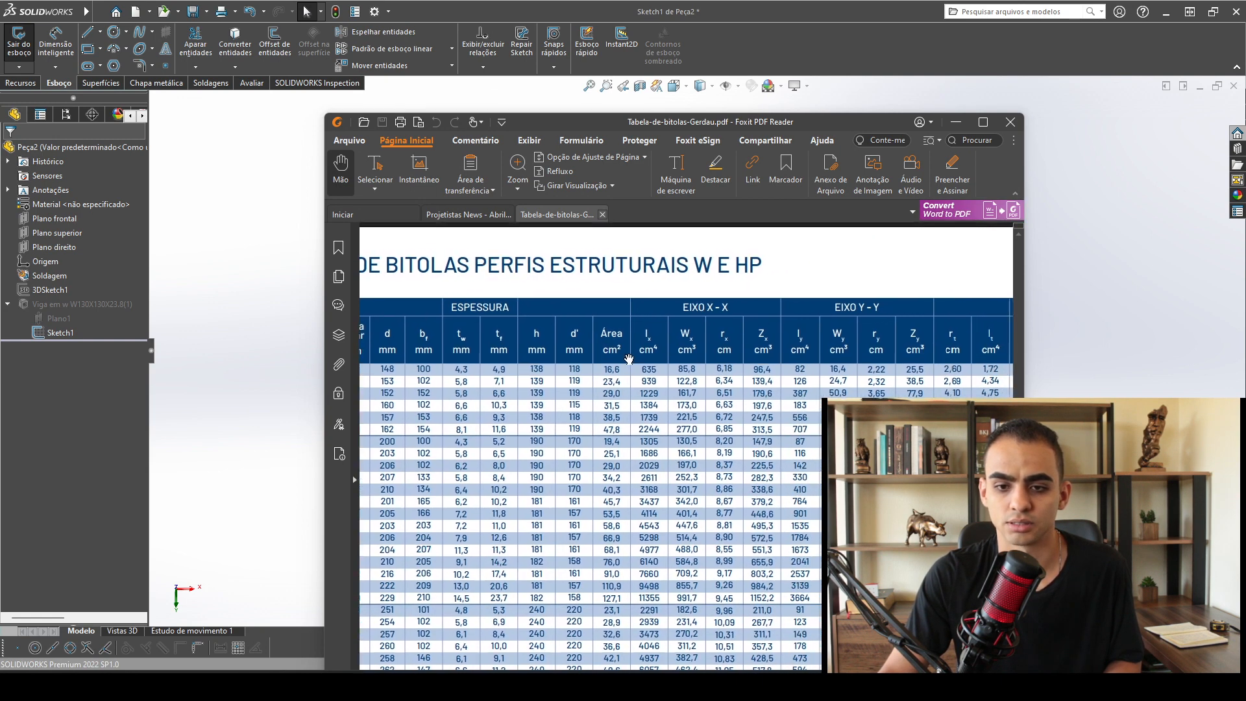
scroll(711, 362, right, 1)
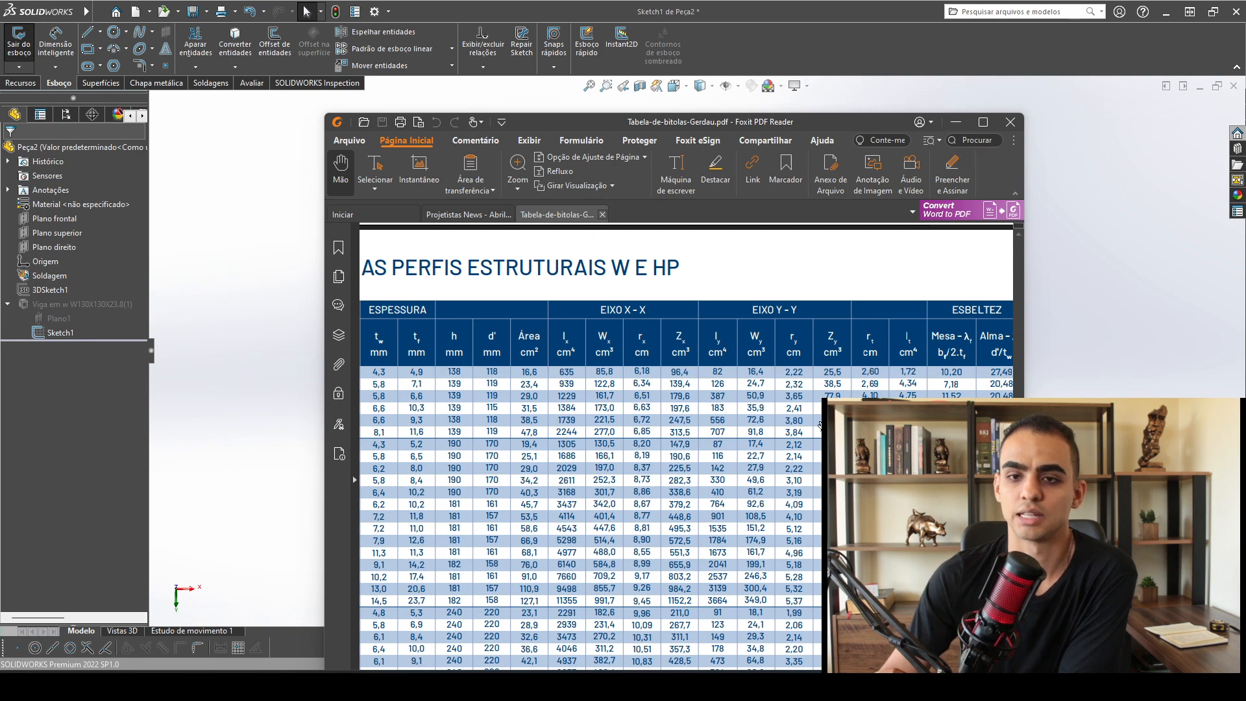
ctrl+scroll(841, 358, up, 4)
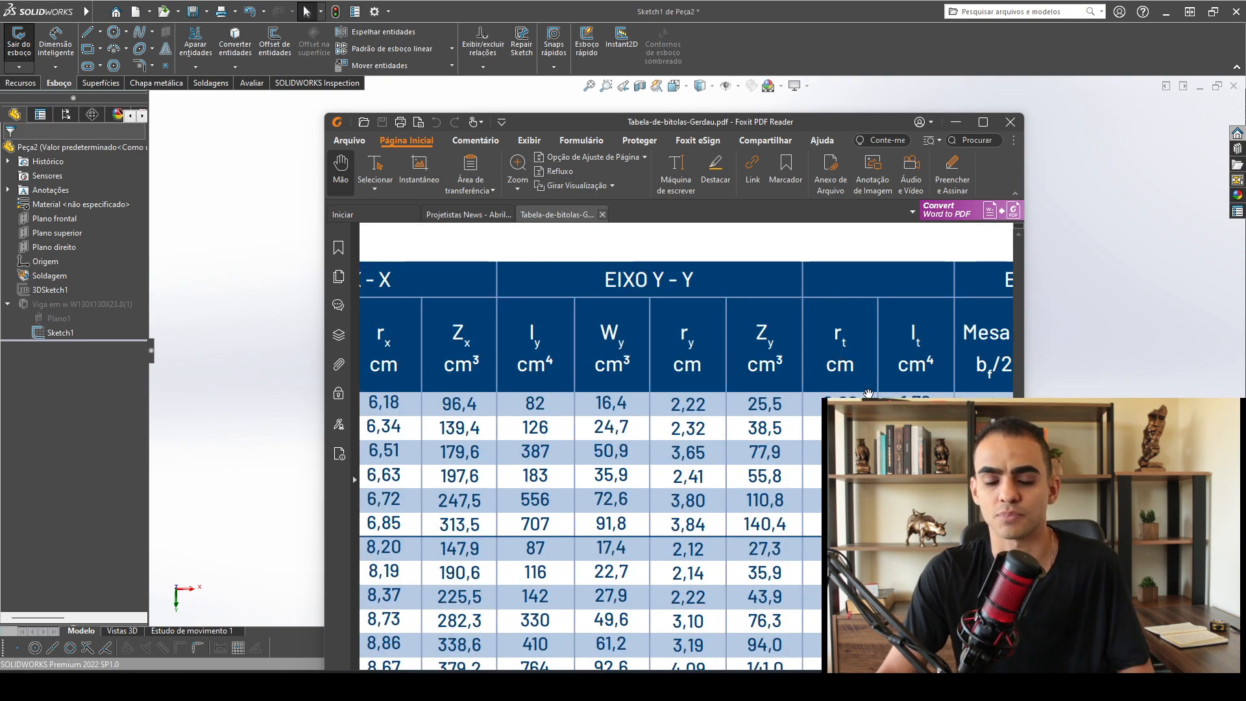
Read the Y-Y axis, rt, It and slenderness columns of the size table, and return to the profile sketch in SOLIDWORKS.
drag(909, 454, 875, 453)
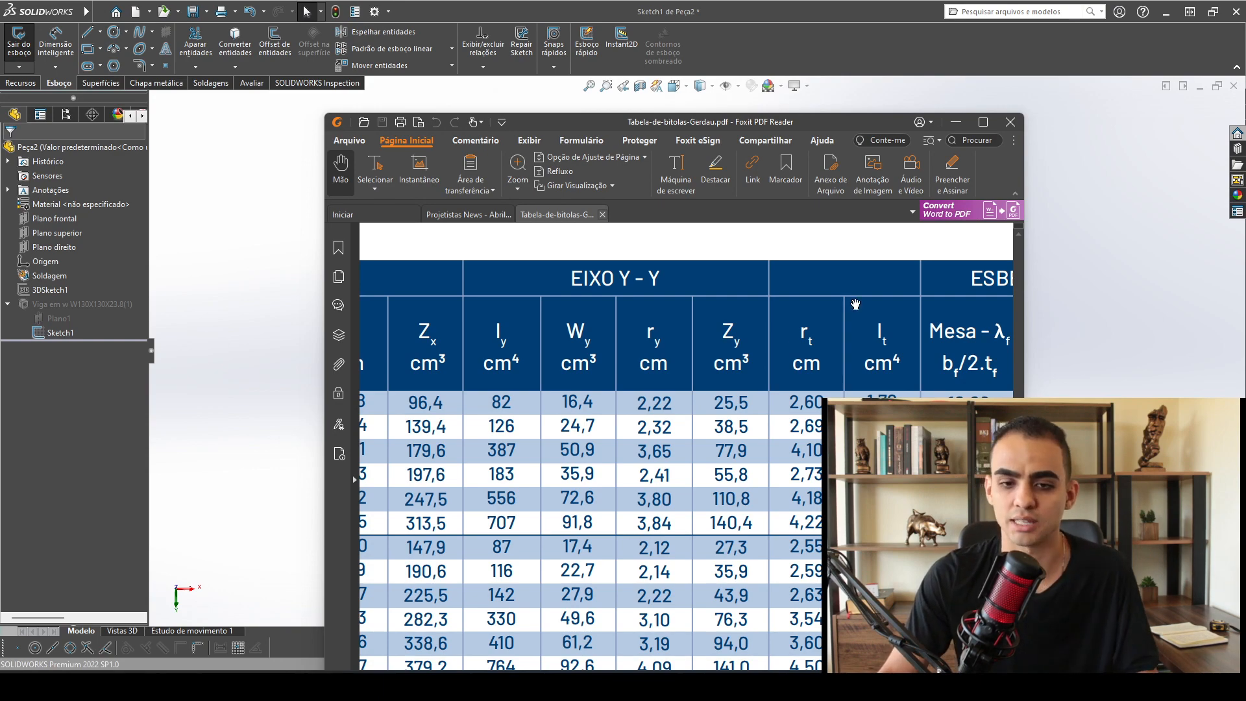
ctrl+scroll(803, 371, down, 2)
ctrl+scroll(807, 394, up, 2)
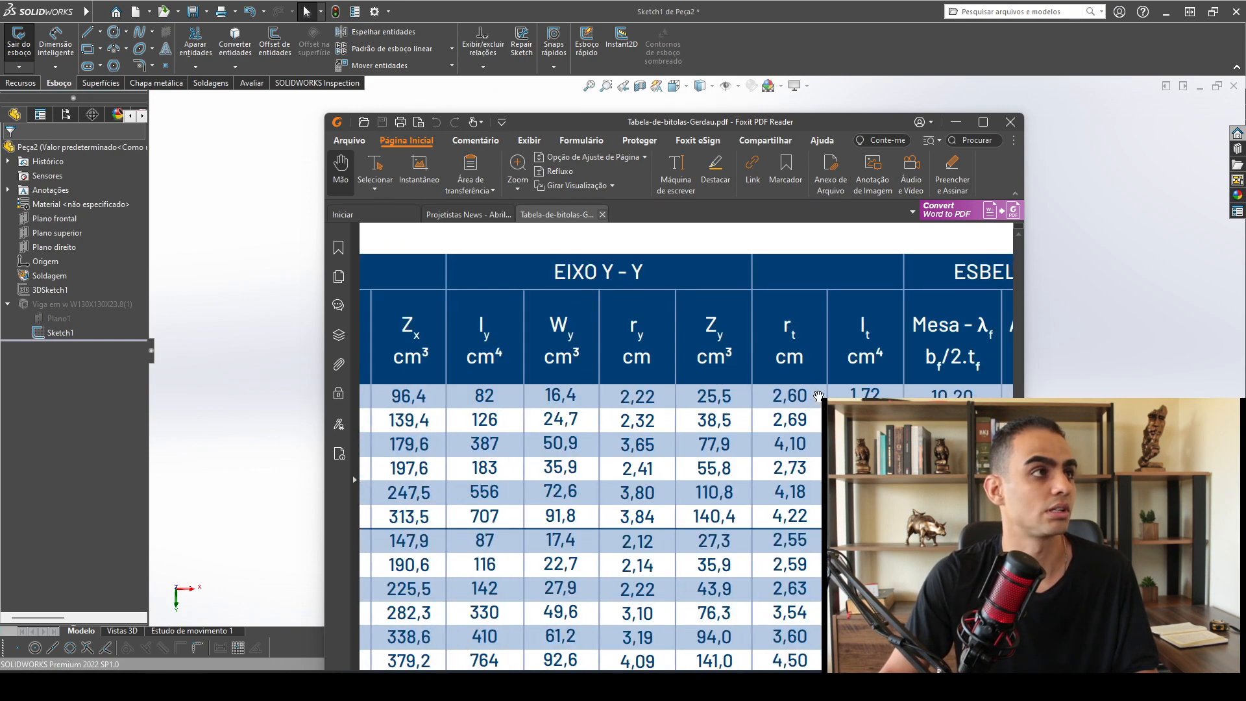
drag(682, 127, 400, 122)
click(674, 122)
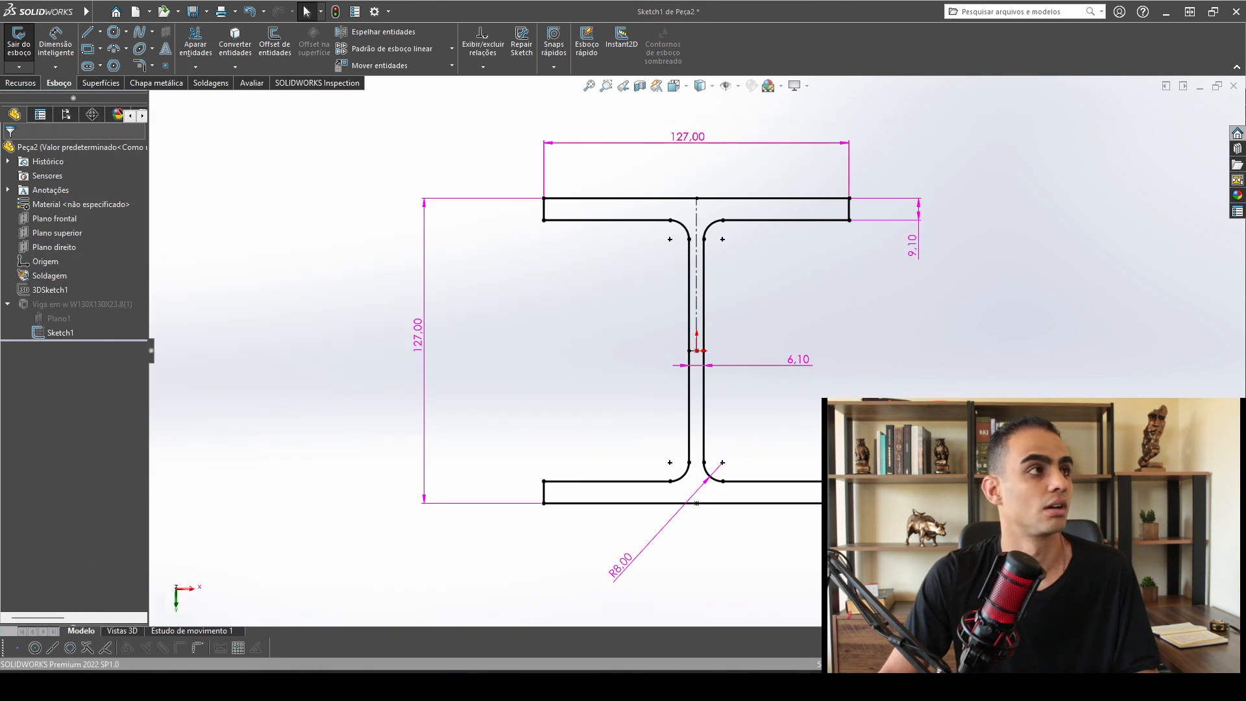
Set the overall depth of the W profile sketch to 250 mm.
scroll(870, 379, down, 2)
scroll(932, 354, up, 3)
scroll(627, 404, down, 1)
scroll(519, 190, up, 1)
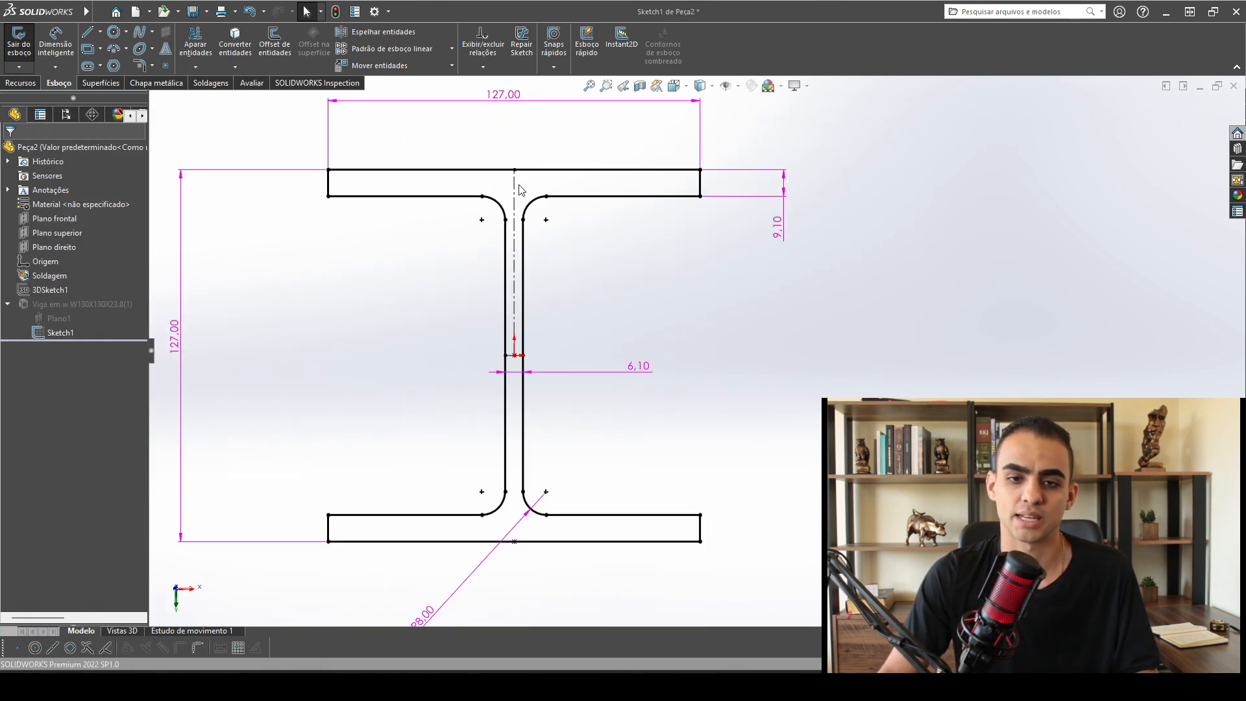
scroll(519, 188, down, 1)
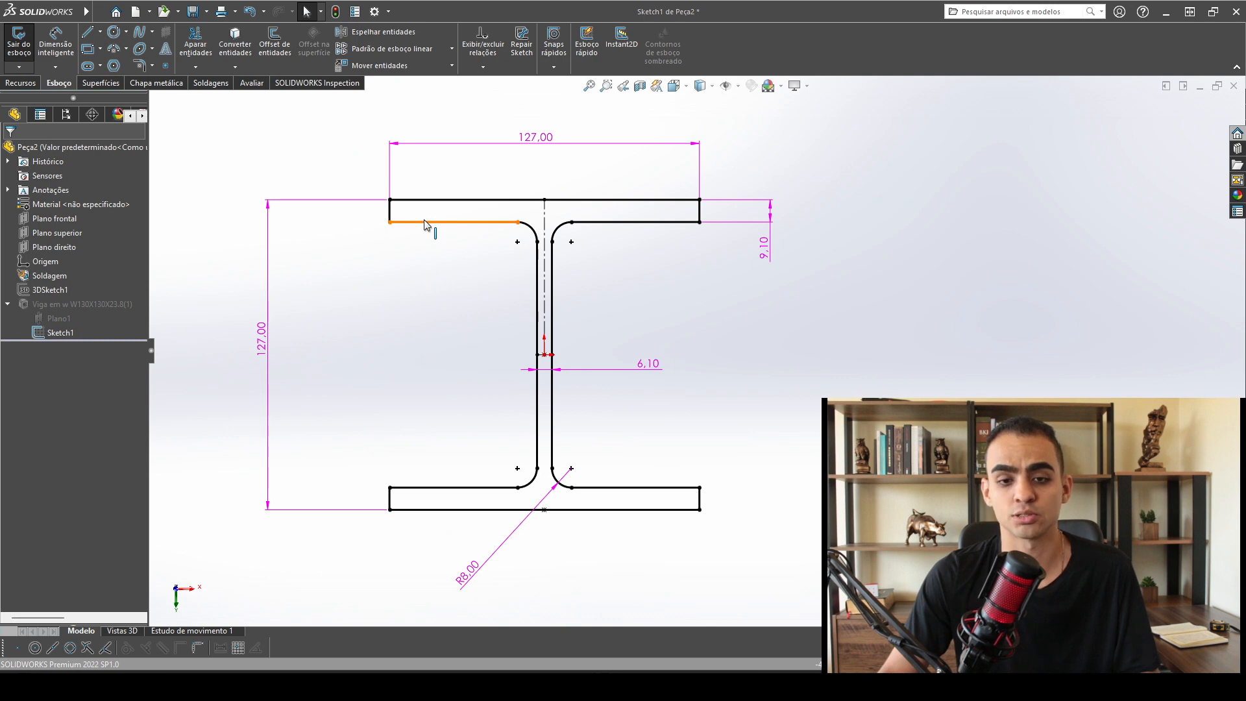
double_click(261, 345)
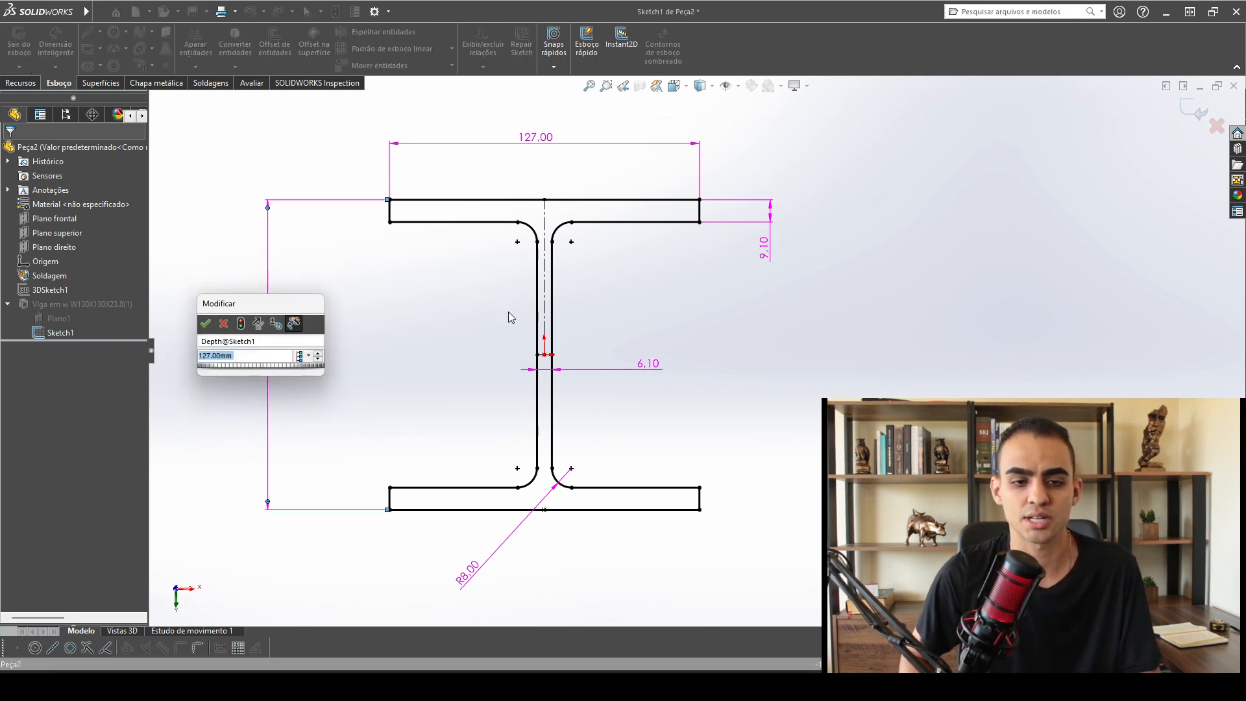
text(250)
key(Return)
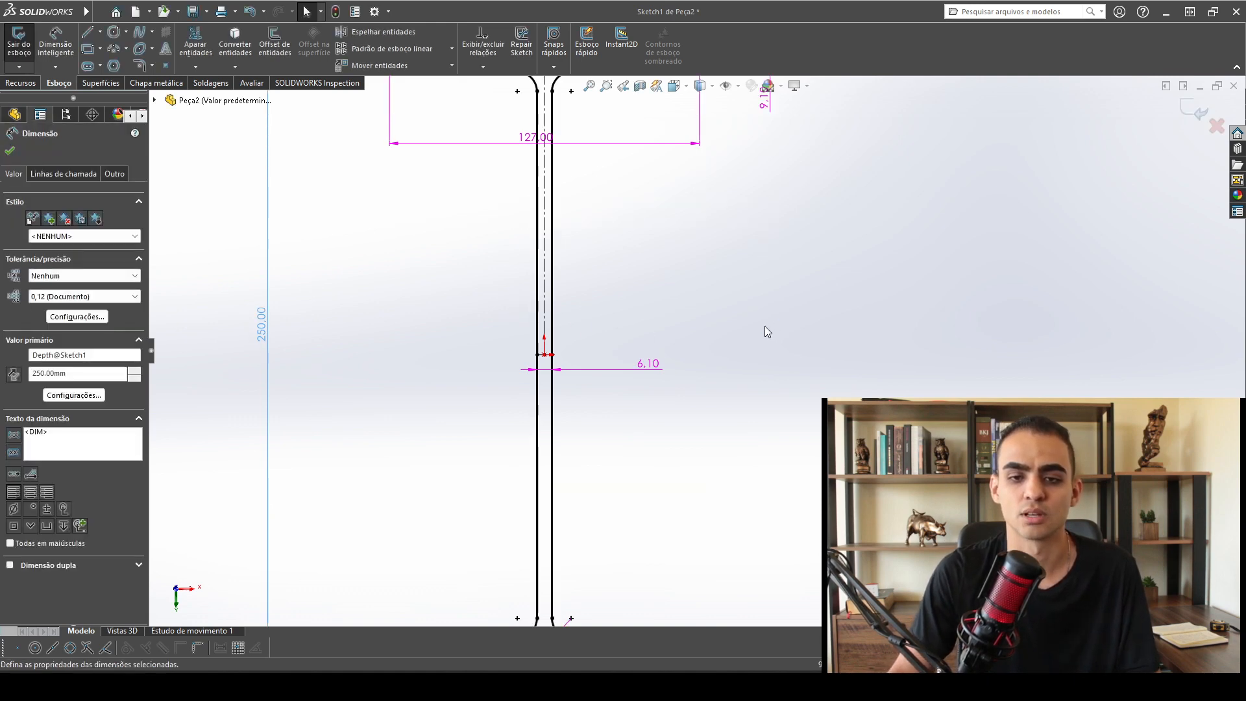
key(f)
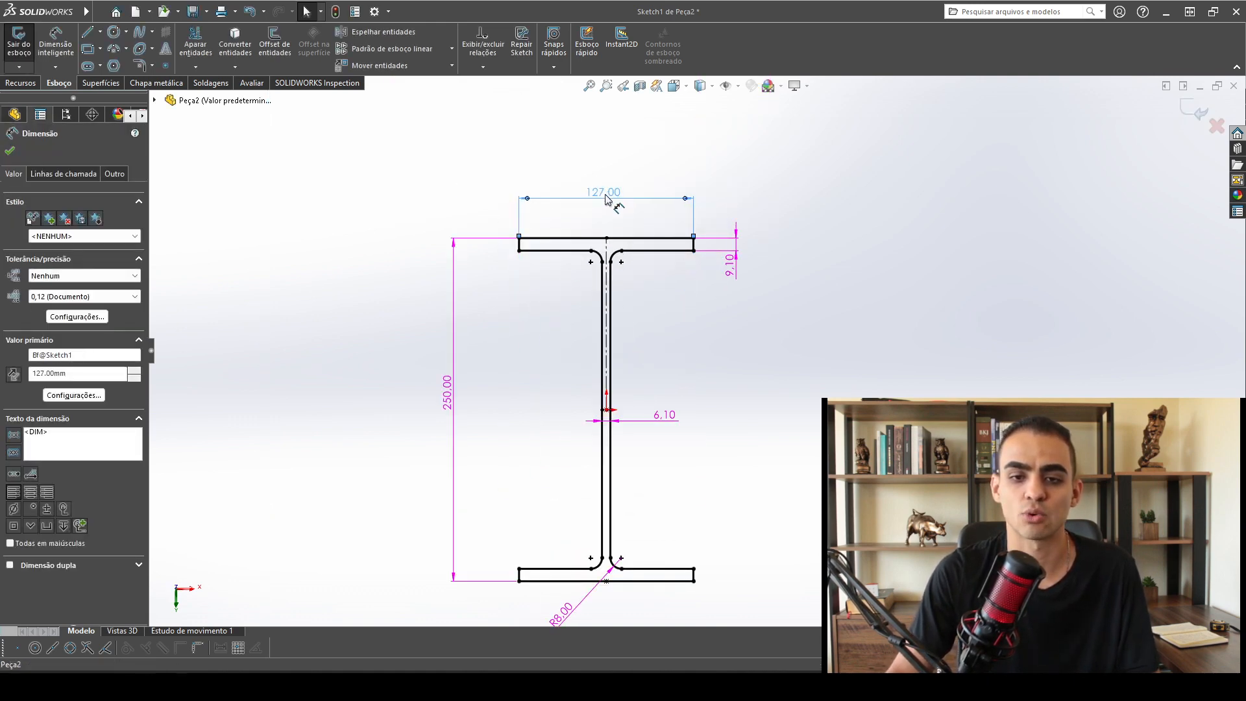
Set the flange width of the W profile sketch to 180 mm.
double_click(603, 193)
text(1)
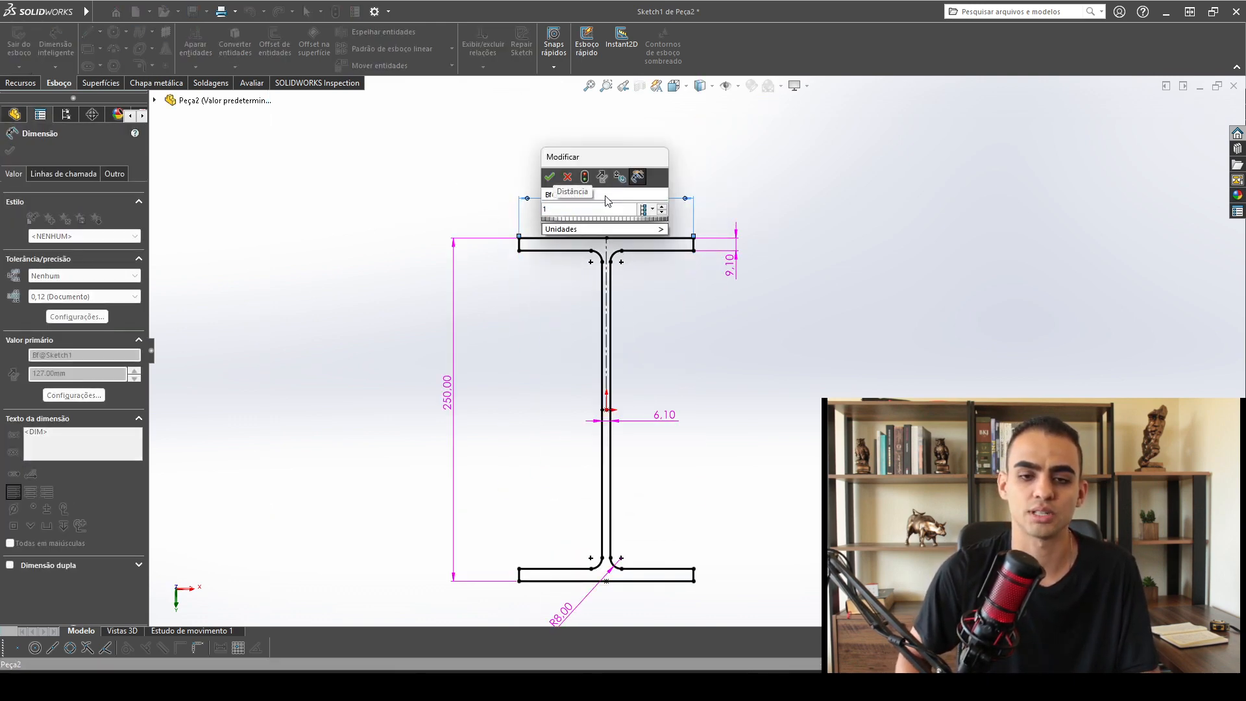
text(80)
key(Return)
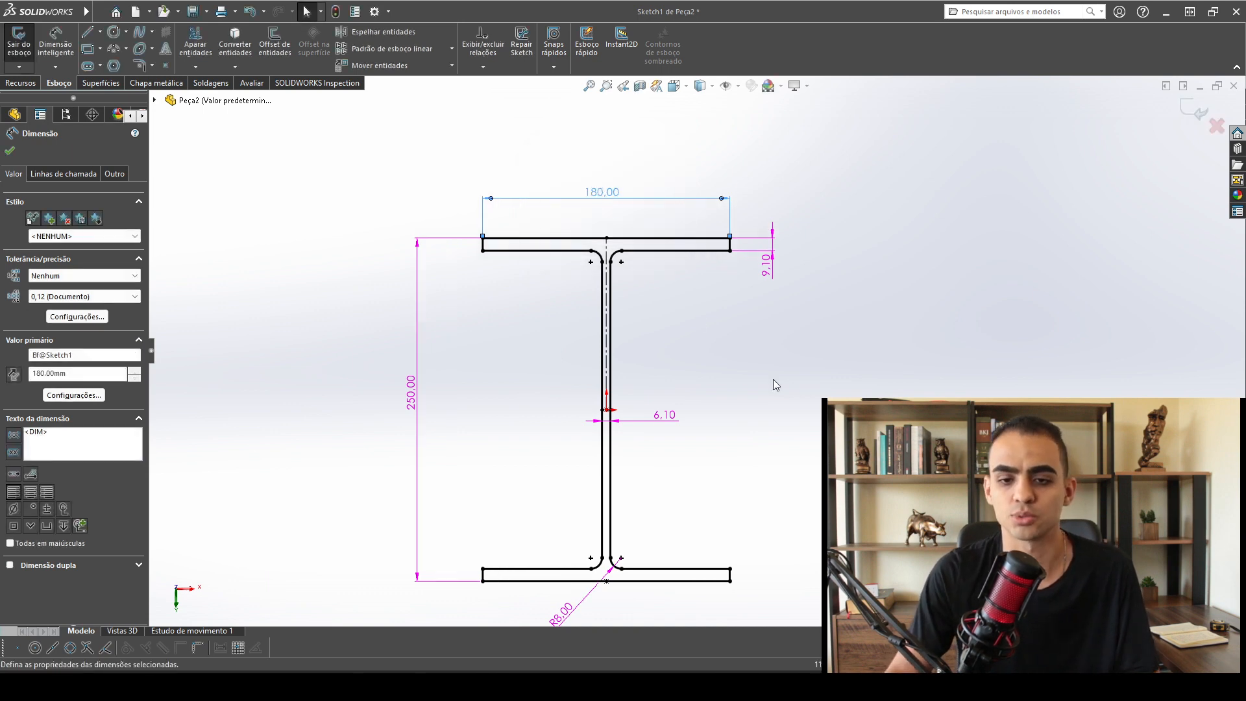
Set the web thickness of the W profile sketch to 10 mm.
double_click(665, 421)
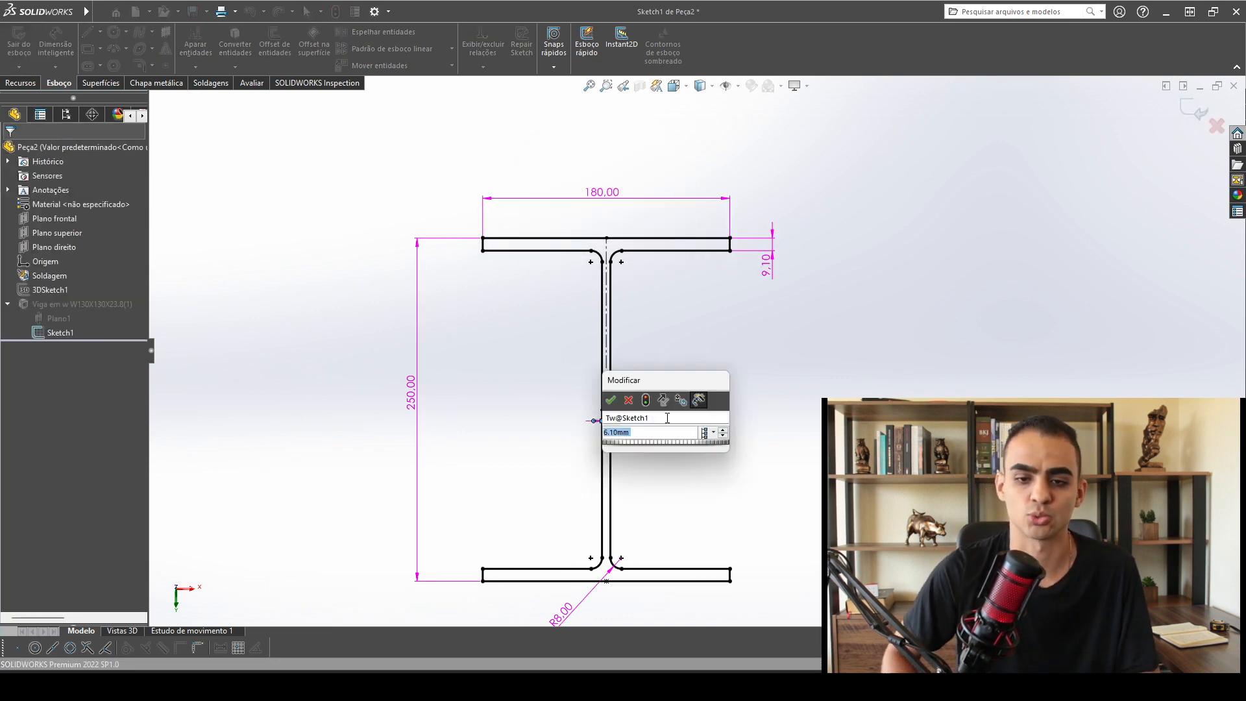
text(100)
key(Return)
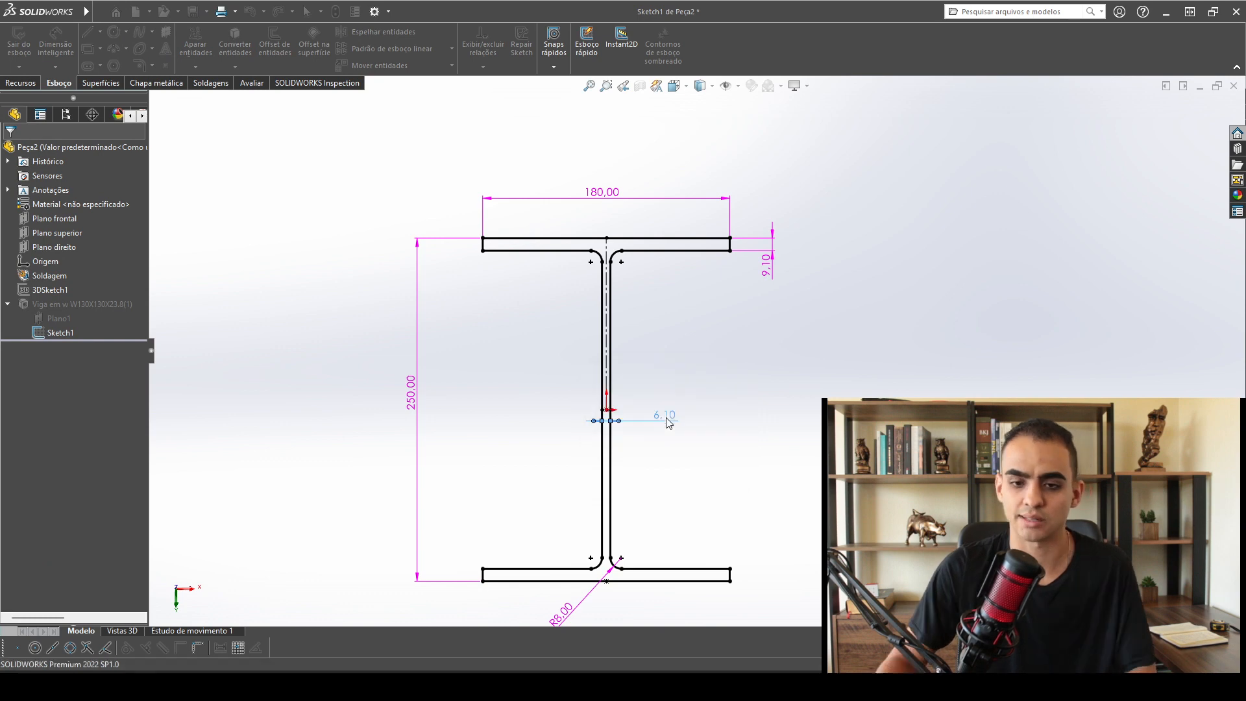
click(796, 273)
Set the flange thickness of the W profile sketch to 15 mm and exit the sketch.
double_click(769, 268)
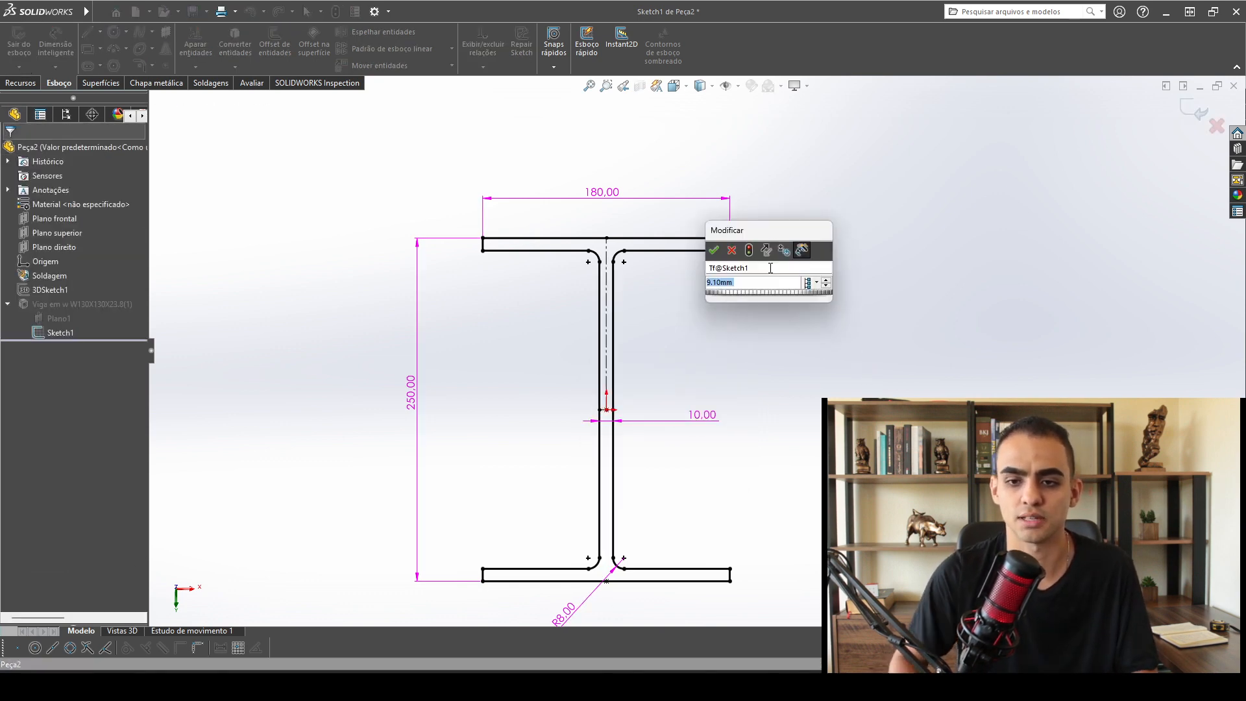
text(10)
key(Return)
click(811, 351)
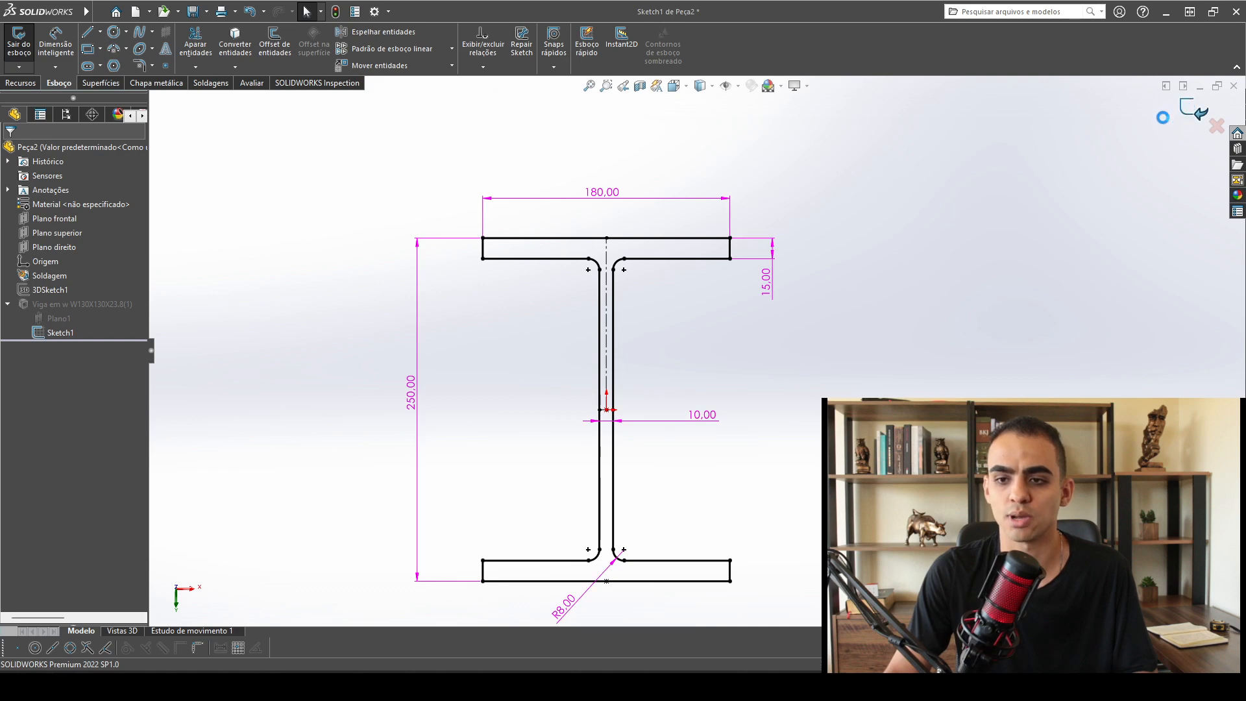
Examine the rebuilt weldment frame from several angles, checking how the resized beams meet the legs and corners.
scroll(698, 348, up, 14)
middle_drag(732, 289, 703, 159)
scroll(733, 331, down, 4)
middle_drag(735, 331, 718, 195)
scroll(697, 295, up, 4)
middle_drag(695, 300, 706, 131)
scroll(720, 188, down, 3)
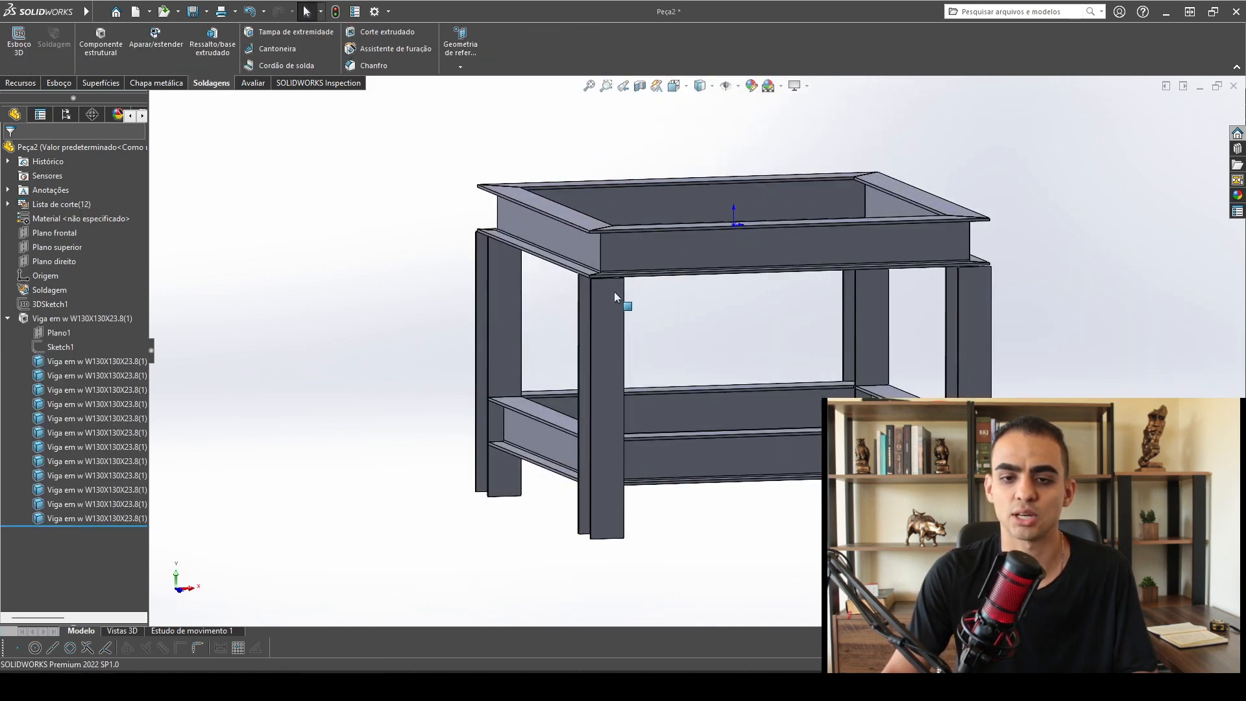
middle_drag(614, 291, 556, 275)
scroll(571, 414, down, 2)
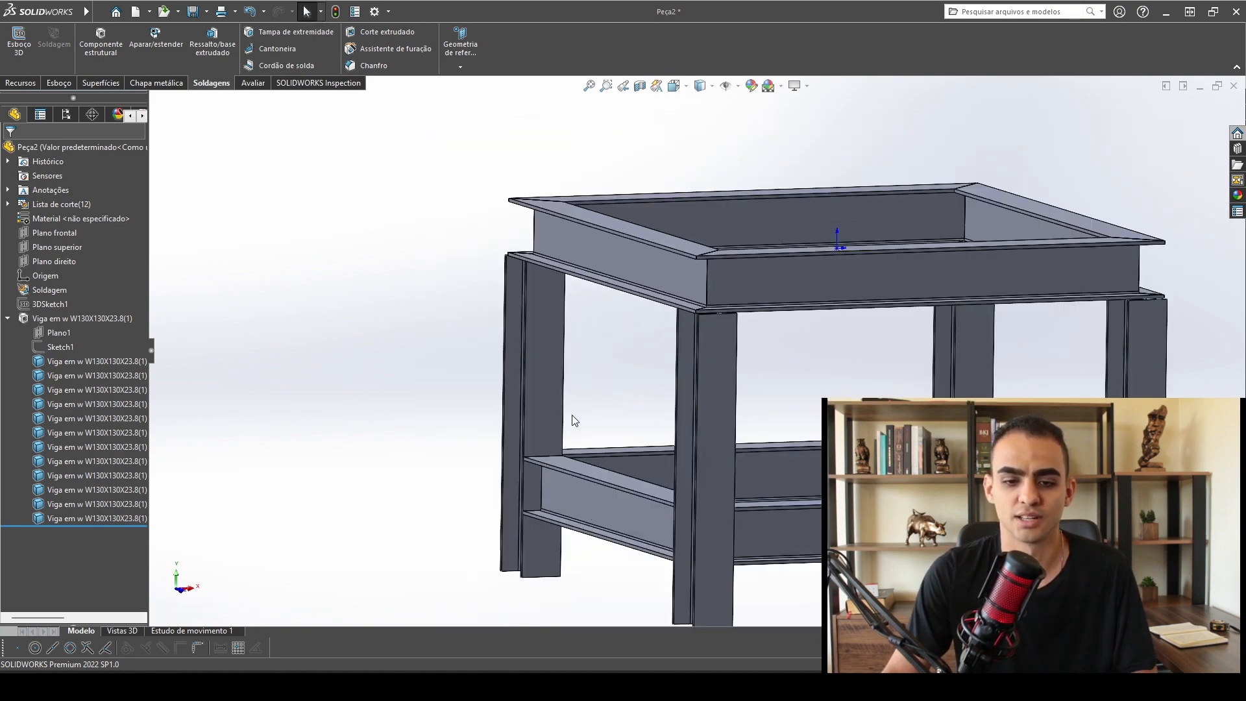
scroll(571, 416, up, 1)
mouse_move(571, 415)
middle_down()
mouse_move(621, 381)
mouse_move(704, 403)
mouse_move(768, 442)
mouse_move(627, 373)
mouse_move(567, 423)
middle_up()
scroll(786, 261, up, 2)
middle_drag(737, 307, 777, 285)
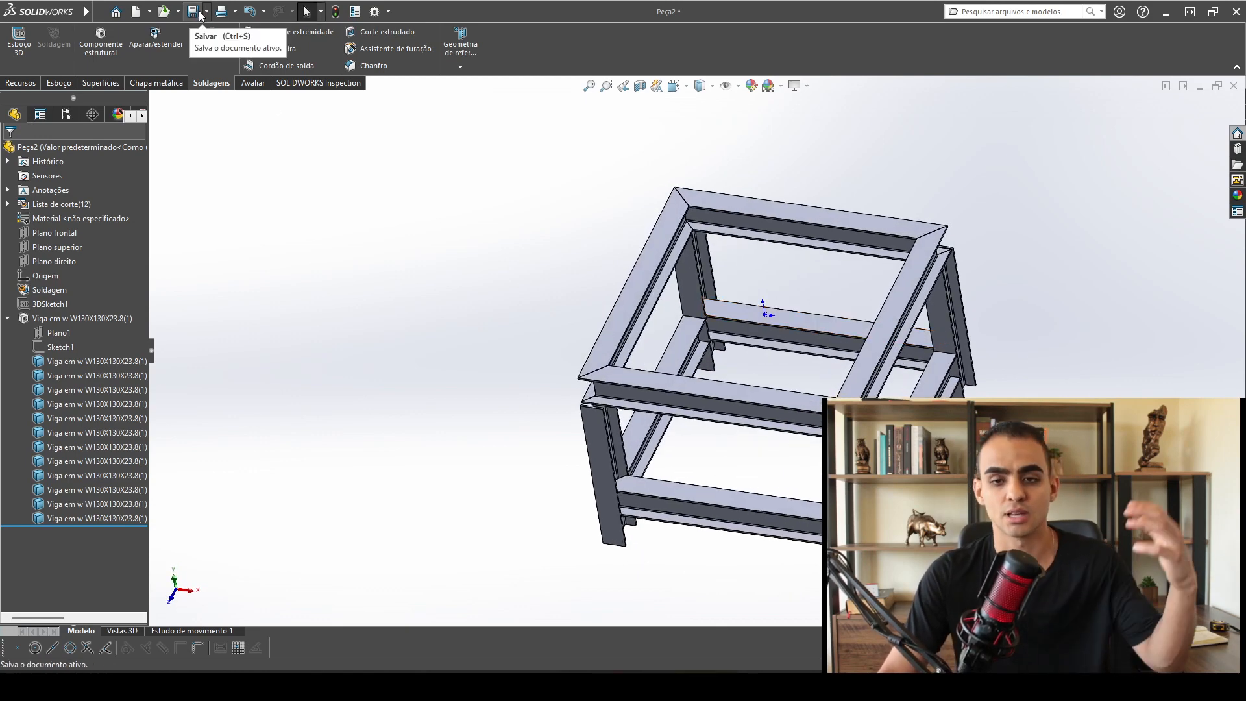
middle_drag(934, 279, 914, 259)
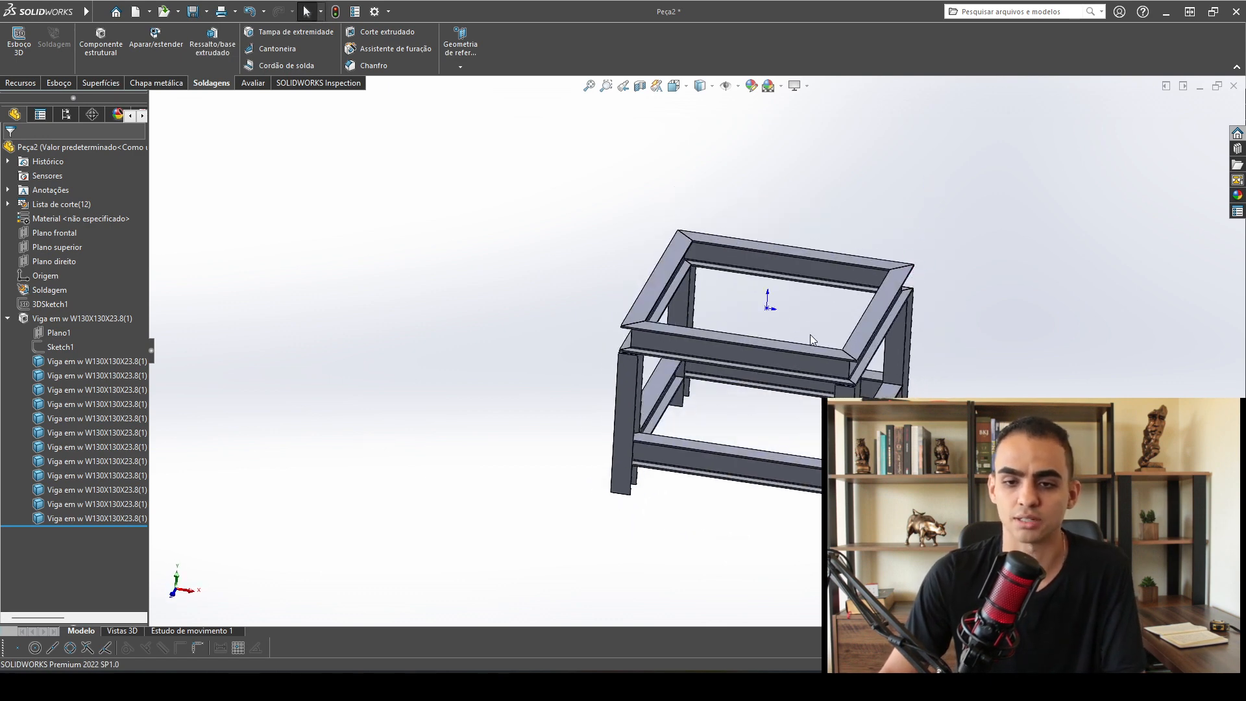
scroll(802, 335, down, 1)
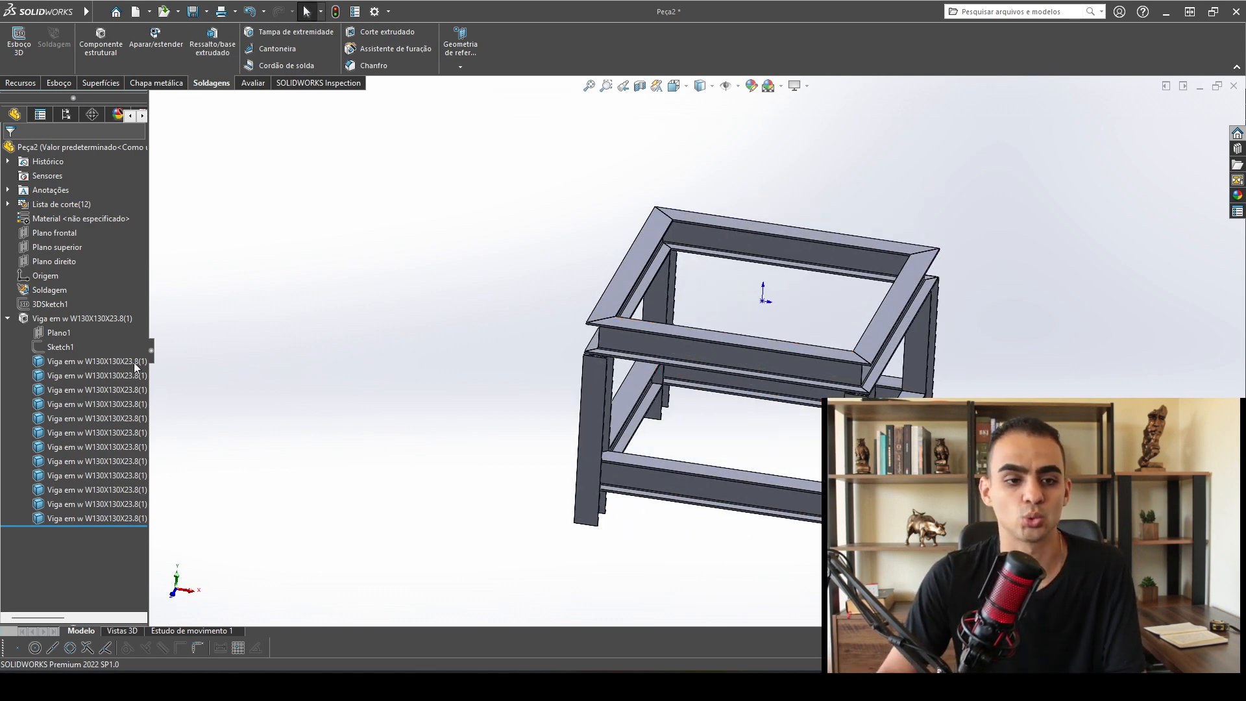
Open the W-beam structural member's definition, review its profile size, groups and path segments, and accept it without edits.
click(72, 321)
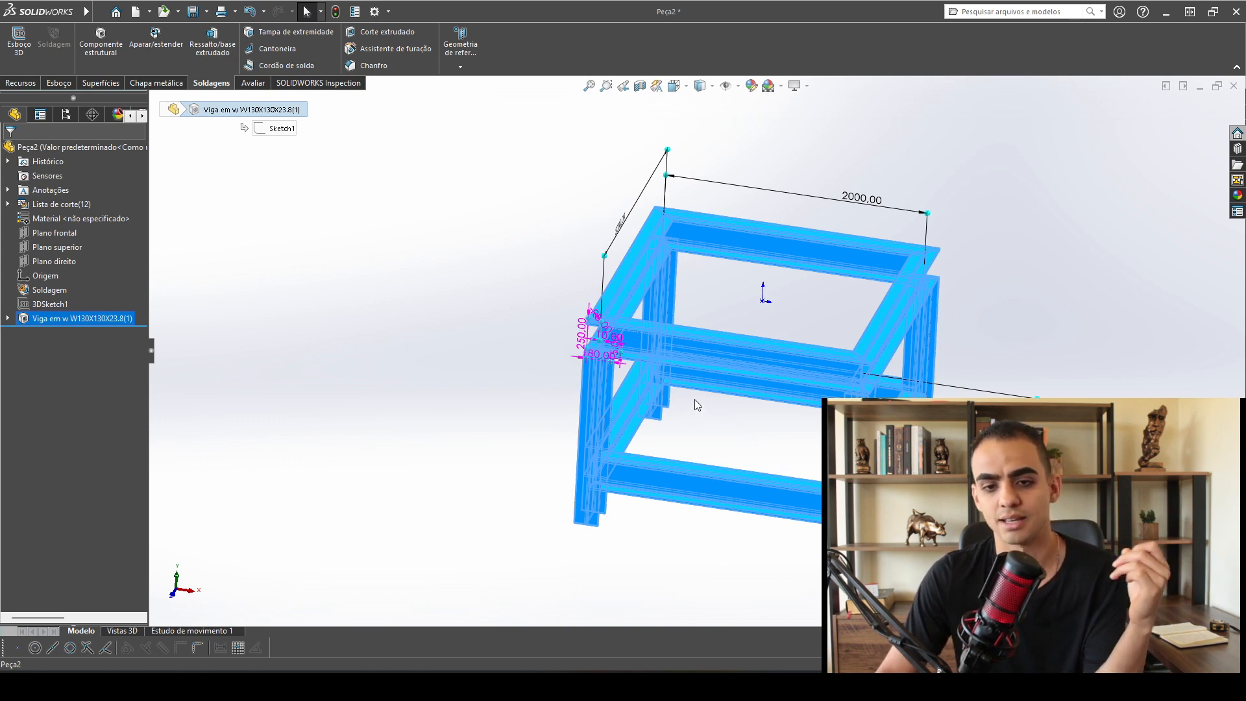
click(798, 430)
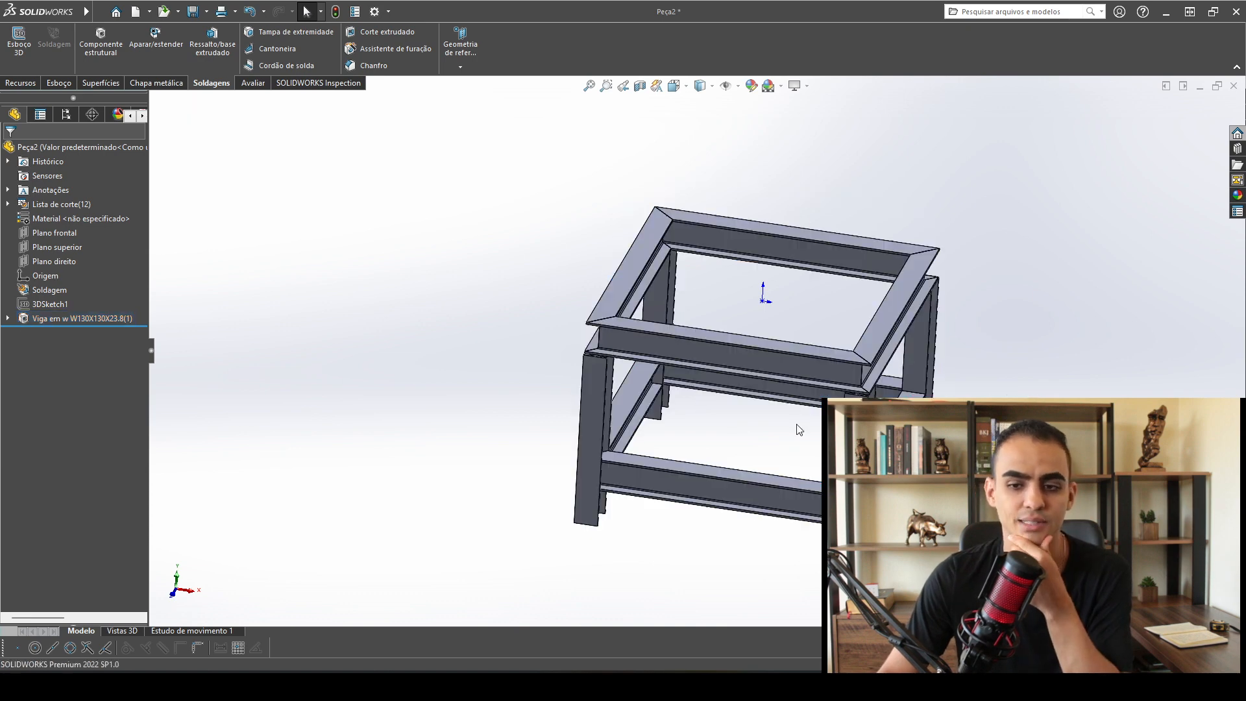
mouse_move(799, 430)
middle_down()
mouse_move(757, 329)
mouse_move(748, 374)
mouse_move(817, 361)
mouse_move(816, 423)
middle_up()
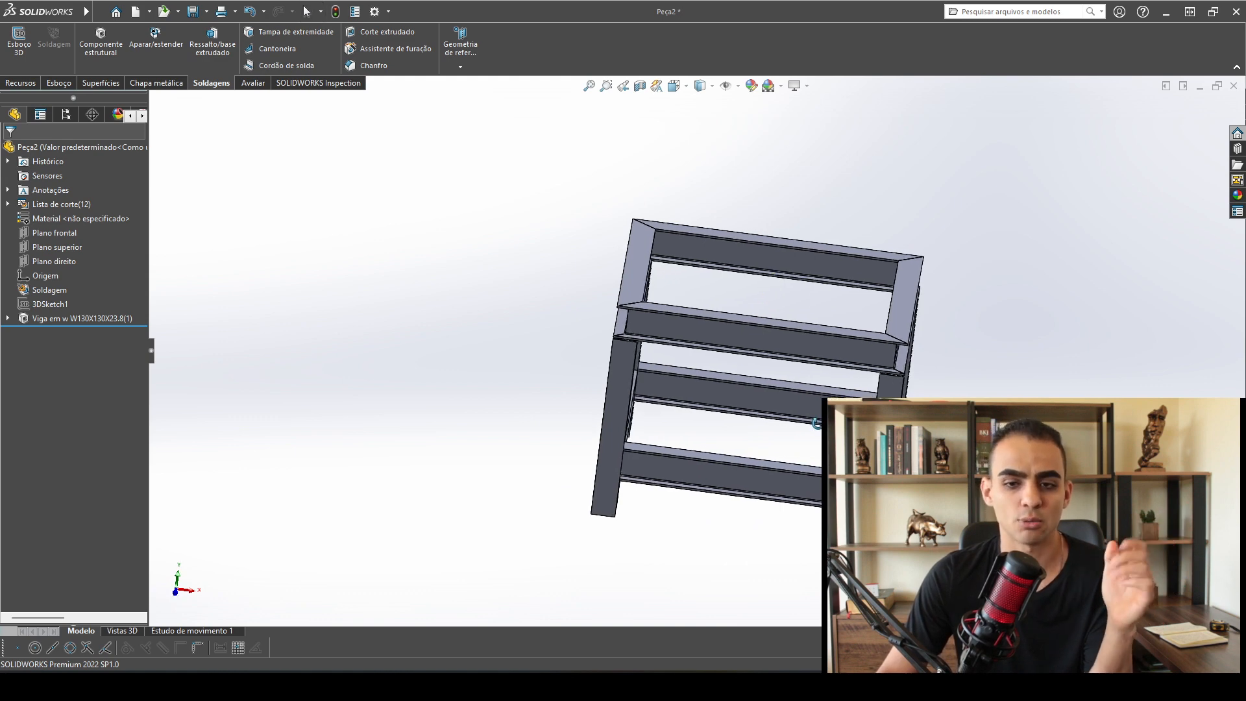
right_click(69, 317)
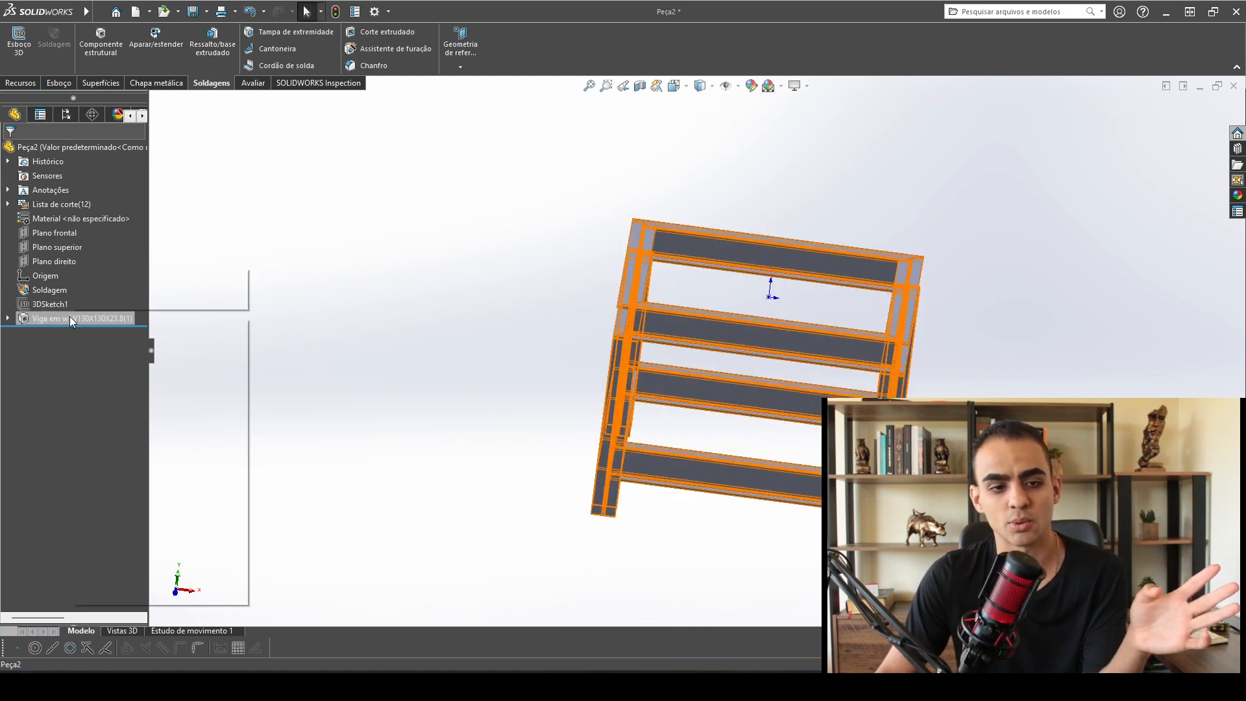
click(83, 284)
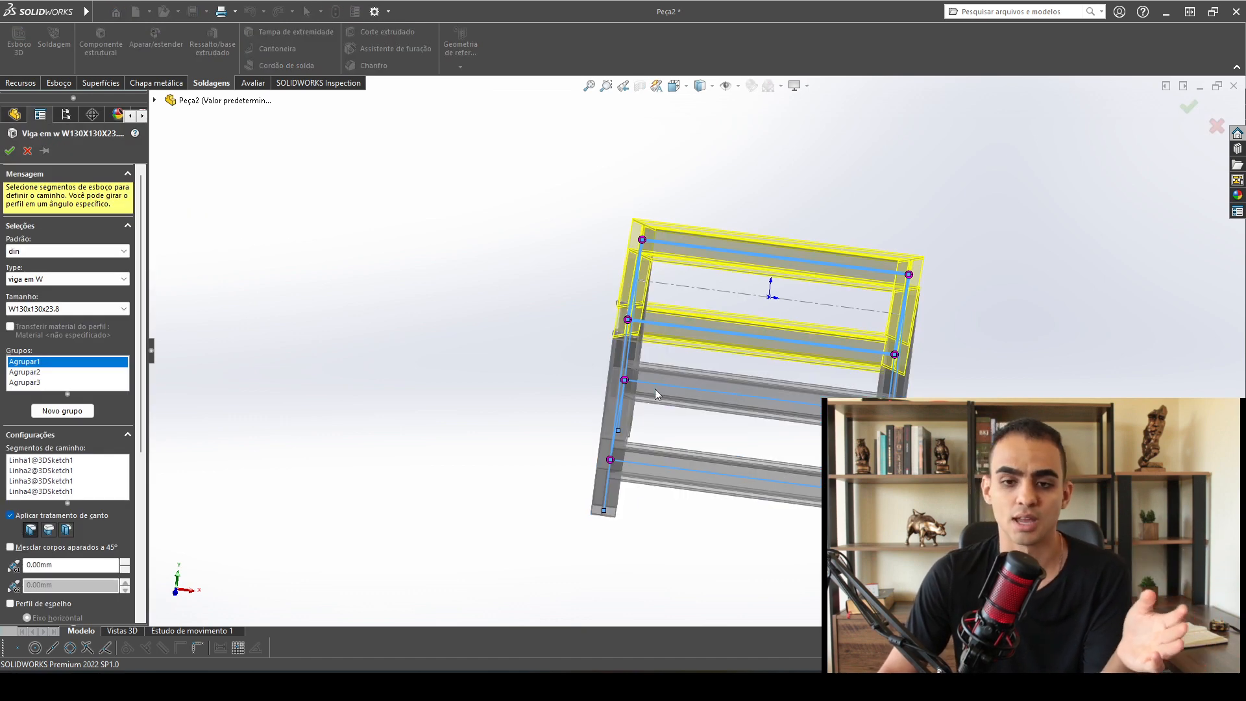
scroll(634, 324, down, 5)
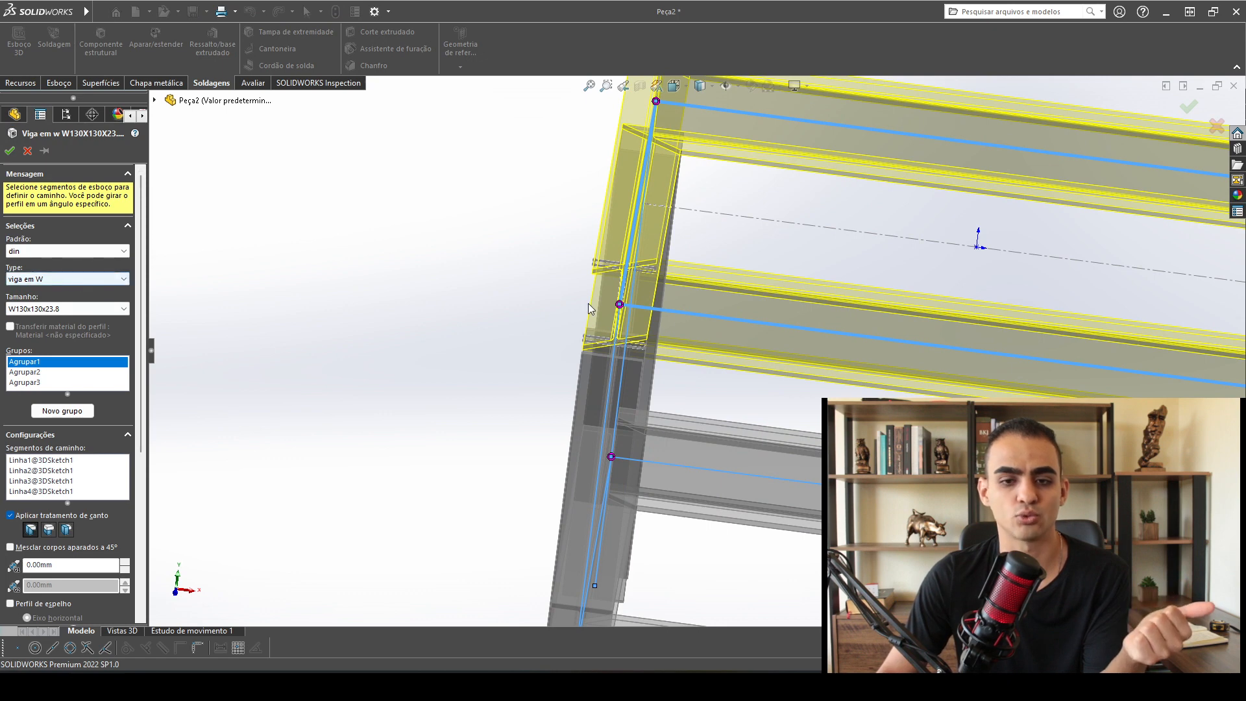
scroll(641, 349, up, 3)
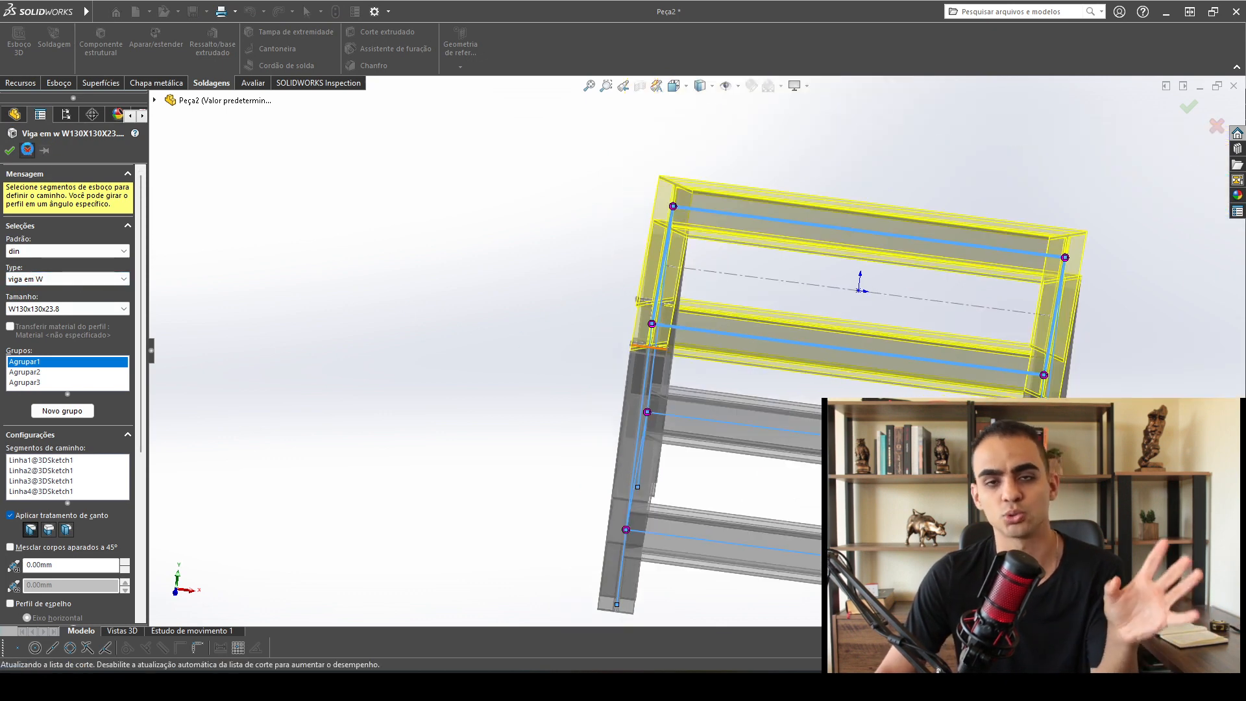
click(10, 150)
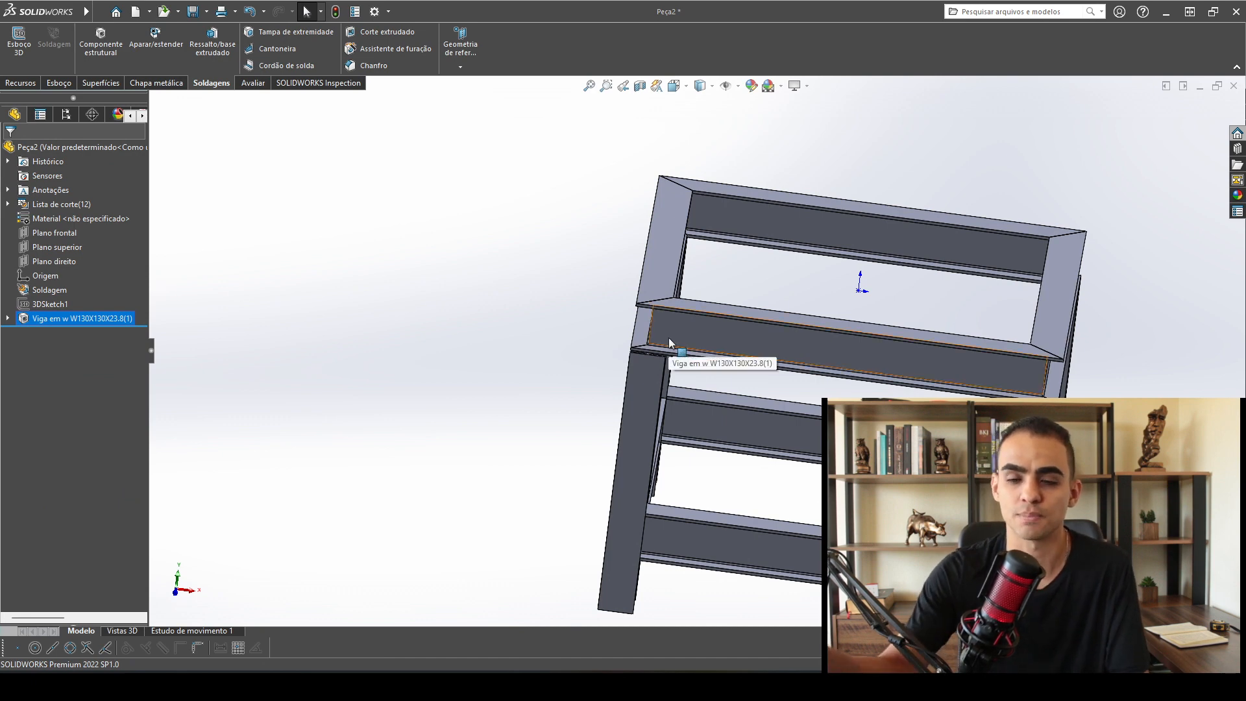
scroll(670, 342, up, 4)
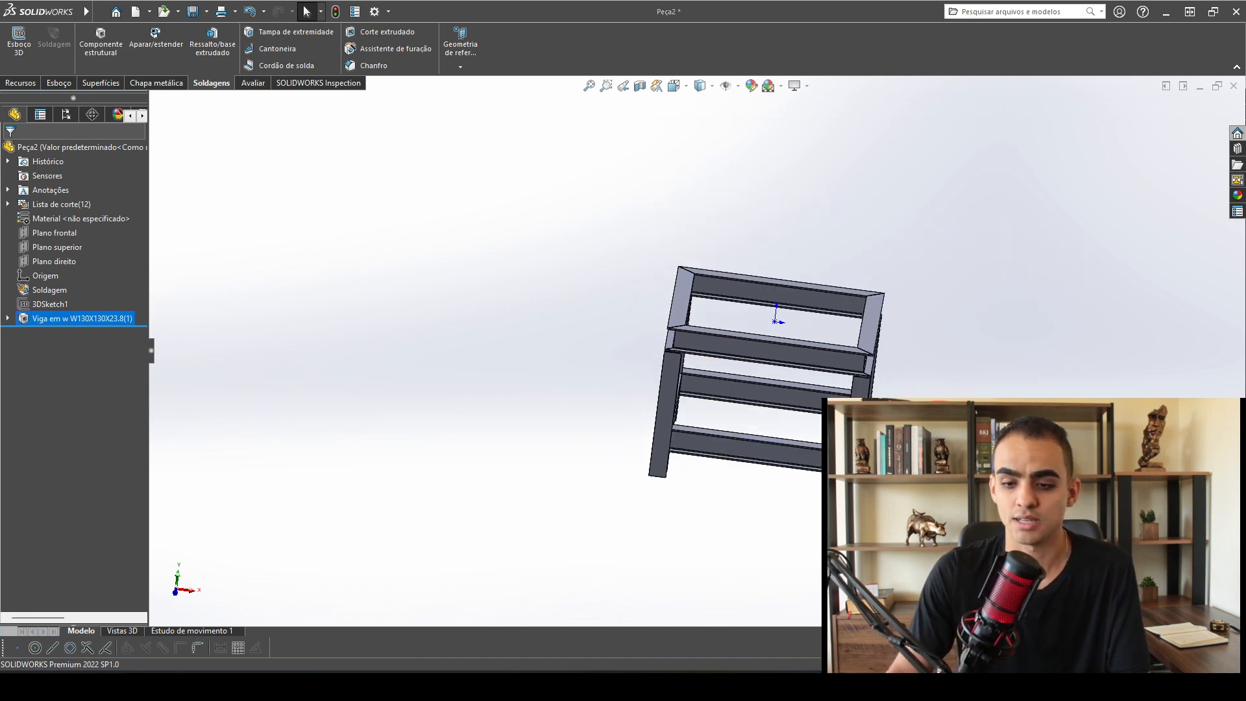
Switch to the 00 - MONTAGEM GERAL SISTEMA DE ABASTECIMENTO DE ÓLEO assembly and examine the blue columns and bracing beneath the tanks.
mouse_move(898, 687)
click(790, 613)
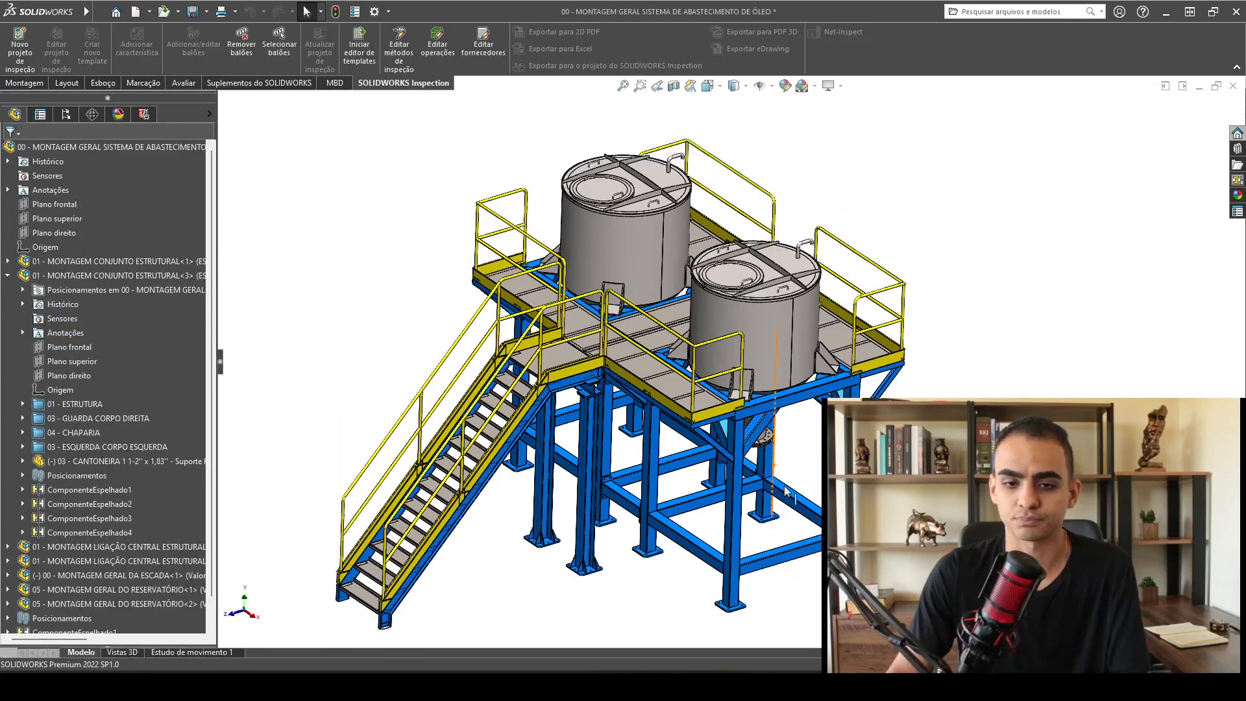
scroll(744, 438, down, 5)
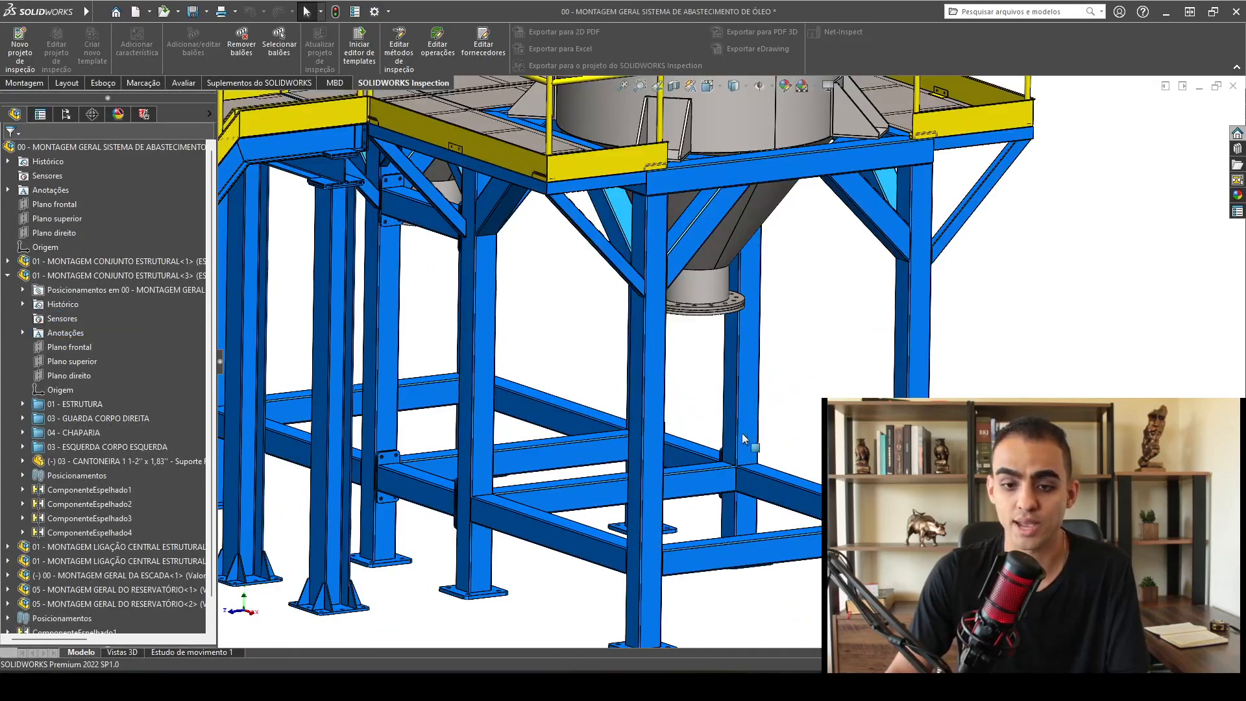
scroll(693, 447, up, 2)
middle_drag(692, 447, 517, 341)
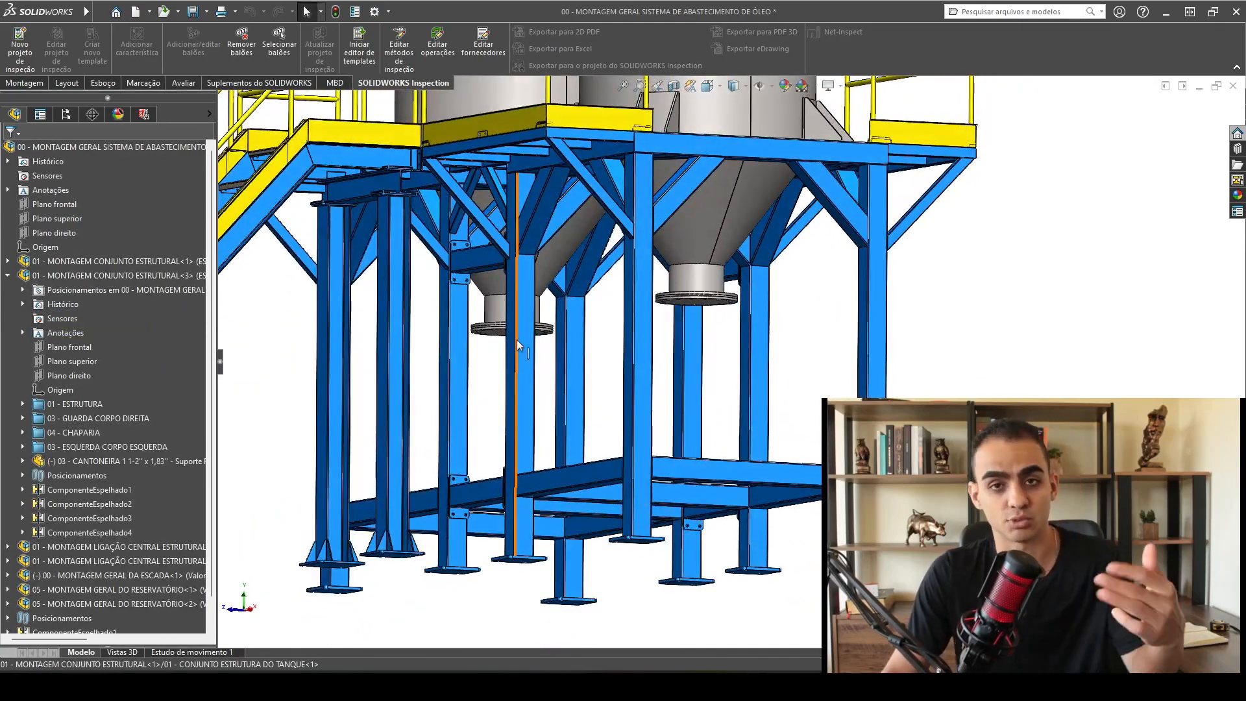
middle_drag(757, 317, 717, 219)
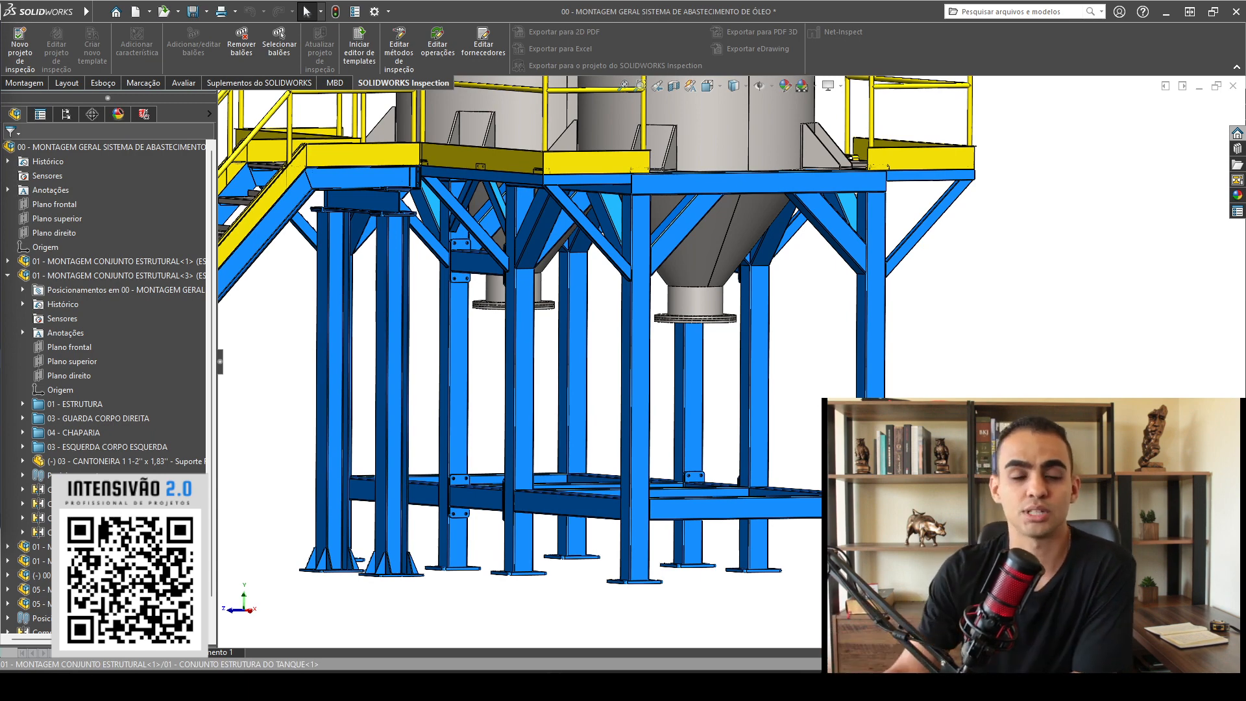
Examine the complete oil supply assembly, comparing the support structure with the stairs, guardrails and tanks.
scroll(724, 362, up, 5)
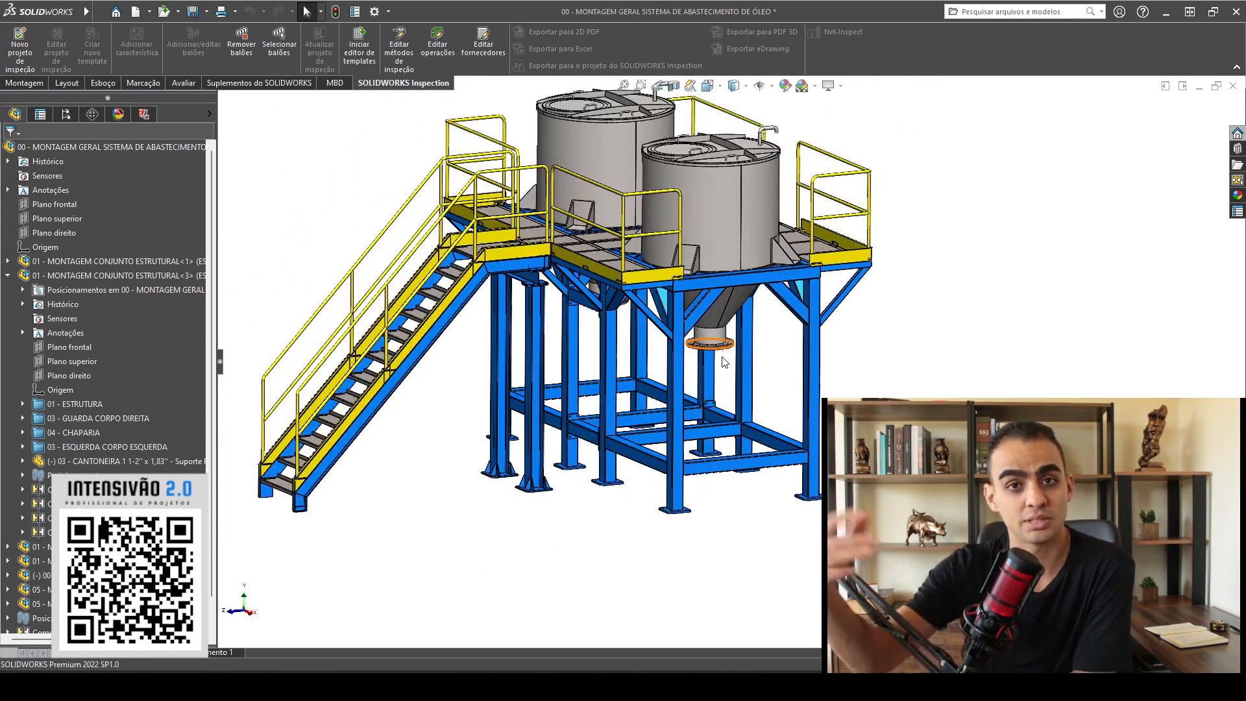
scroll(724, 362, down, 3)
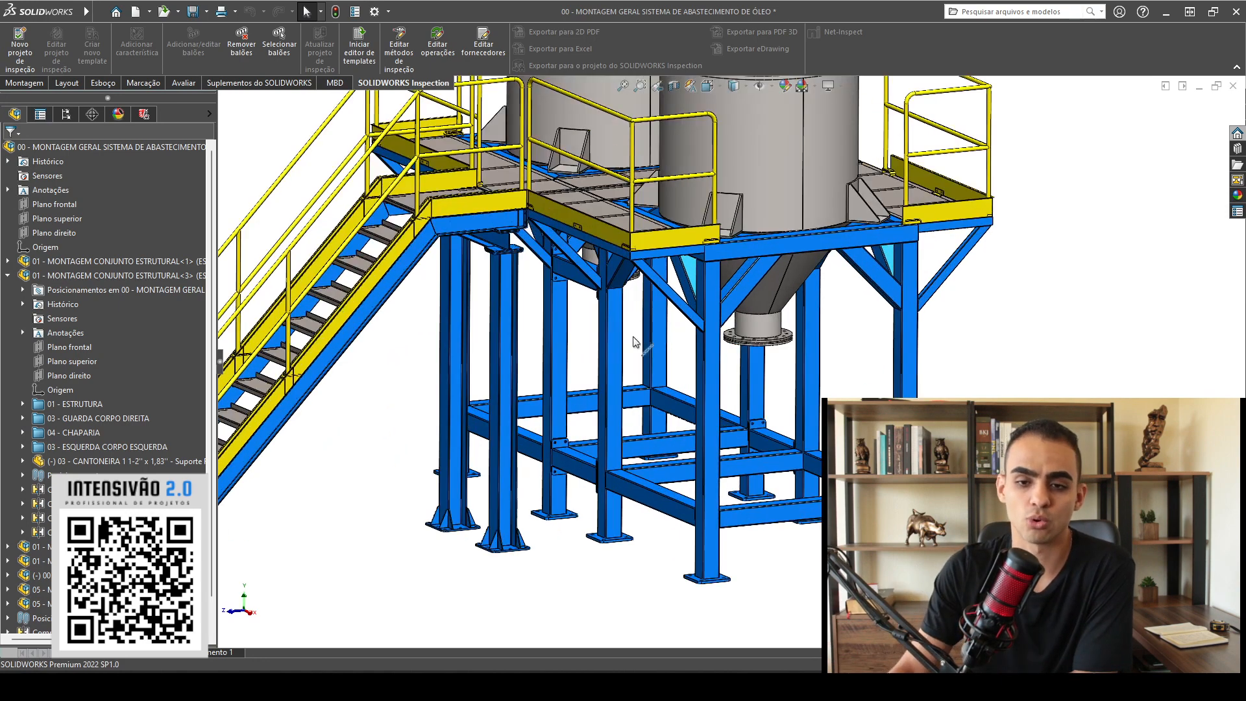
middle_drag(764, 396, 784, 340)
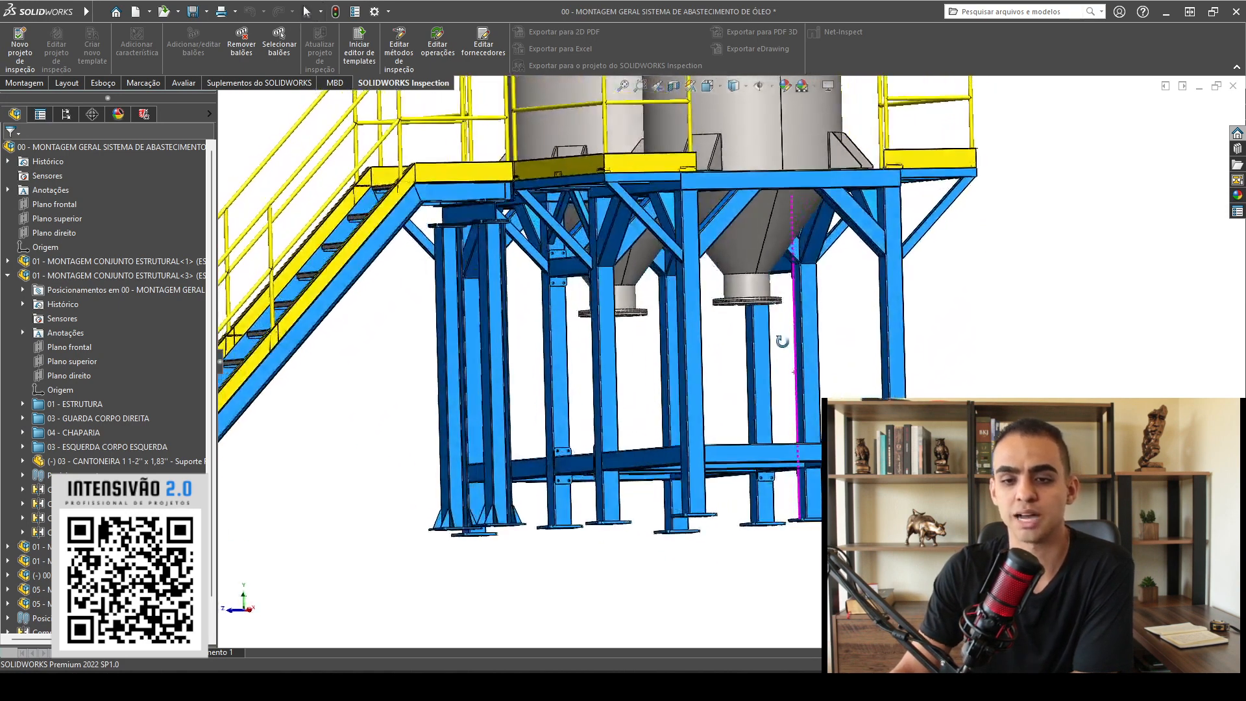
scroll(783, 340, up, 1)
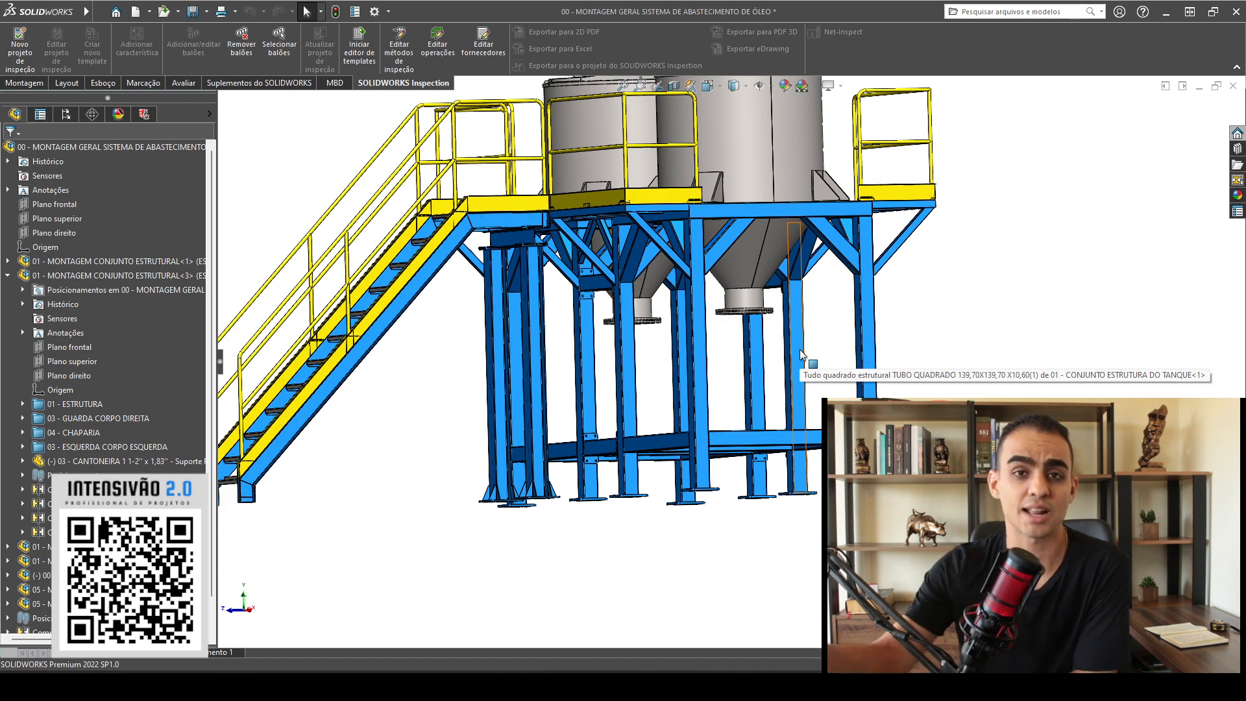
scroll(601, 396, up, 3)
middle_drag(711, 385, 714, 448)
scroll(872, 325, down, 2)
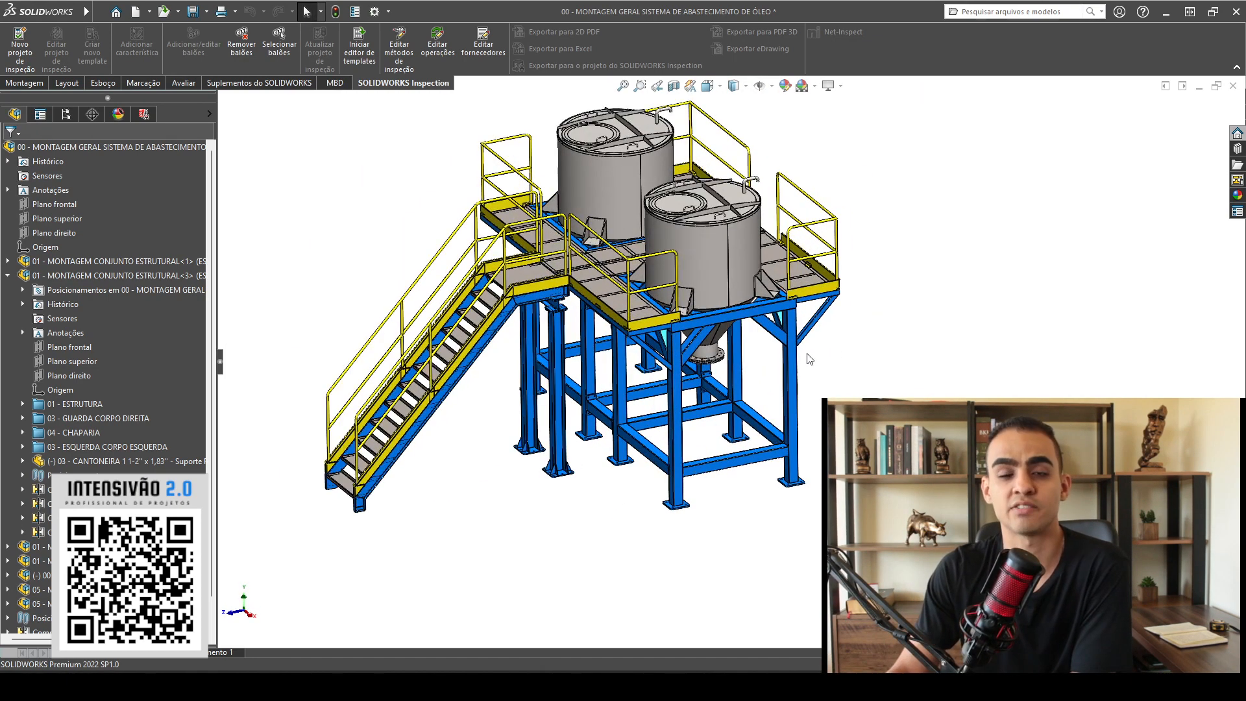